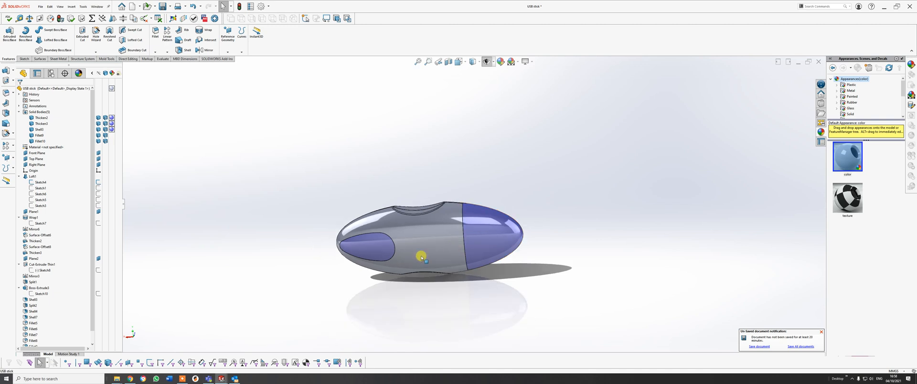
Hide the USB stick's cap and one casing half to inspect the connector and the inside of the housing.
right_click(484, 239)
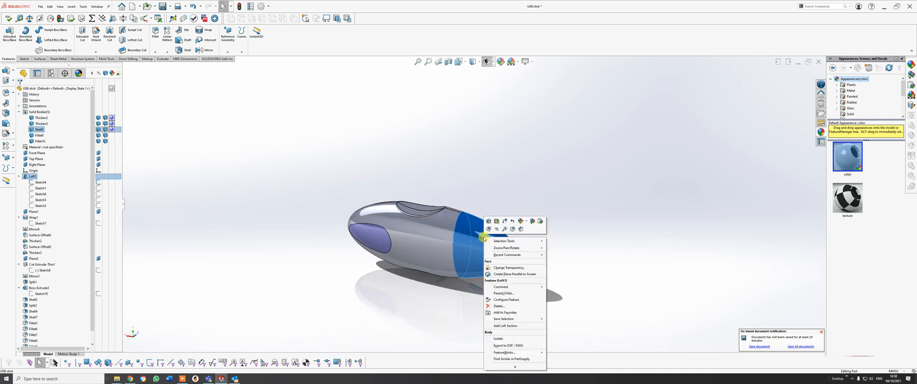
click(496, 231)
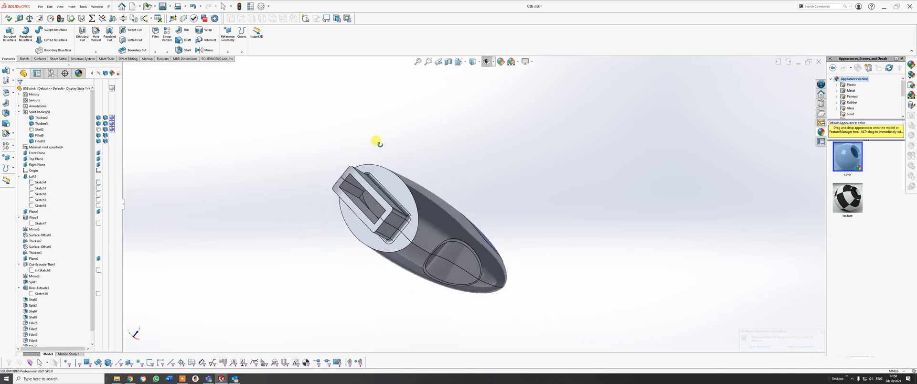
right_click(409, 212)
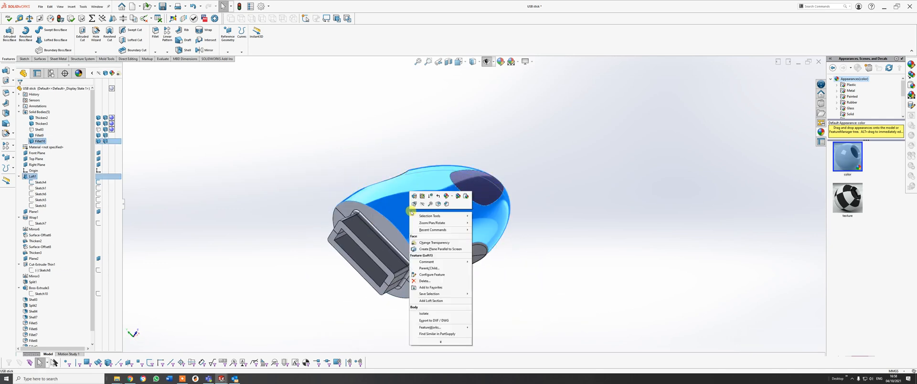
click(423, 205)
middle_drag(419, 204, 475, 256)
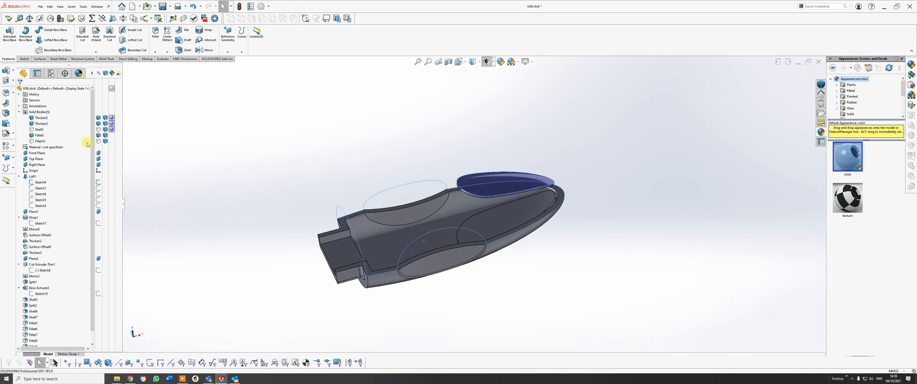
Show the hidden cap and casing half again.
click(102, 141)
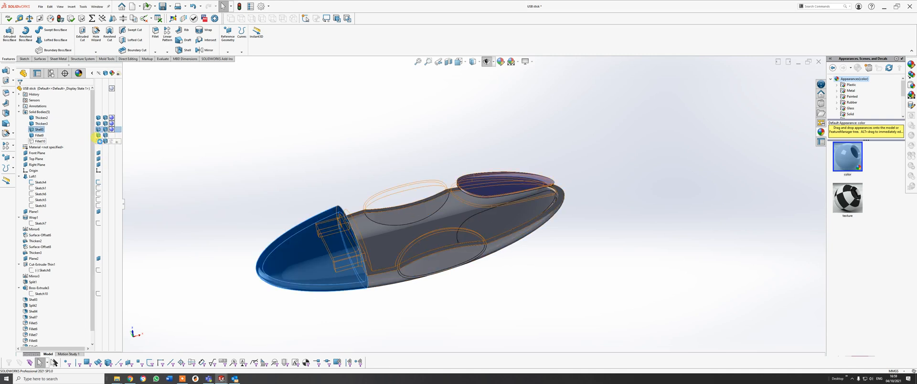
click(38, 142)
click(220, 214)
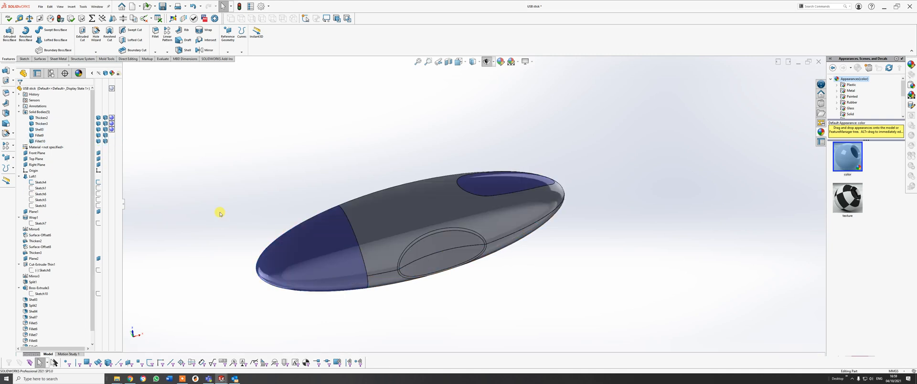
Roll the feature history back to just after the Loft1 feature.
scroll(38, 201, down, 1)
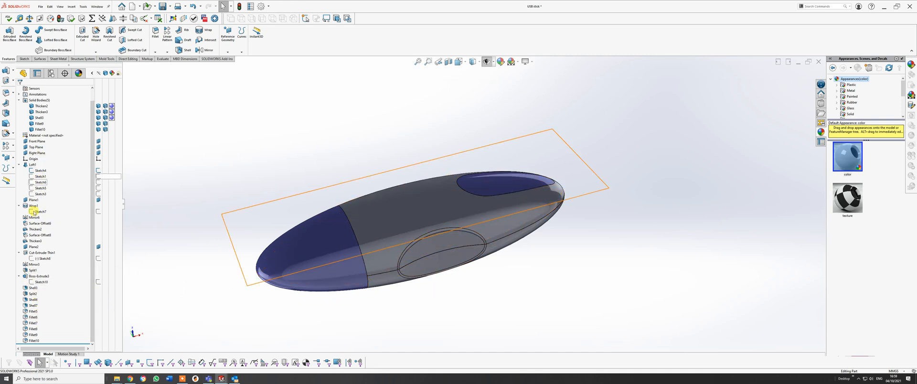
middle_drag(435, 202, 351, 139)
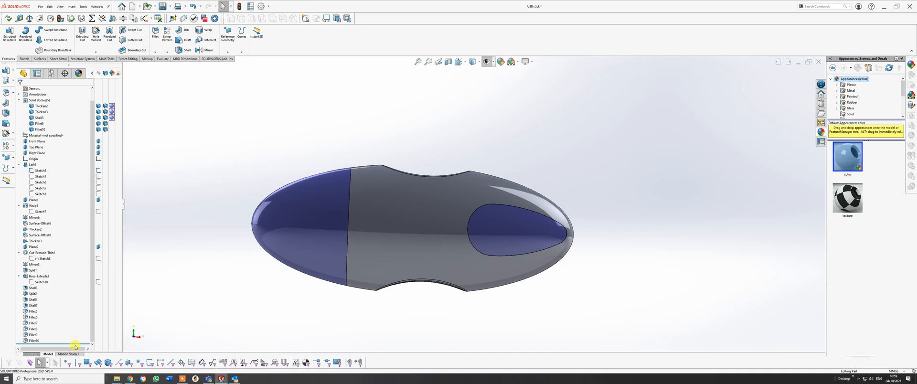
drag(69, 200, 67, 195)
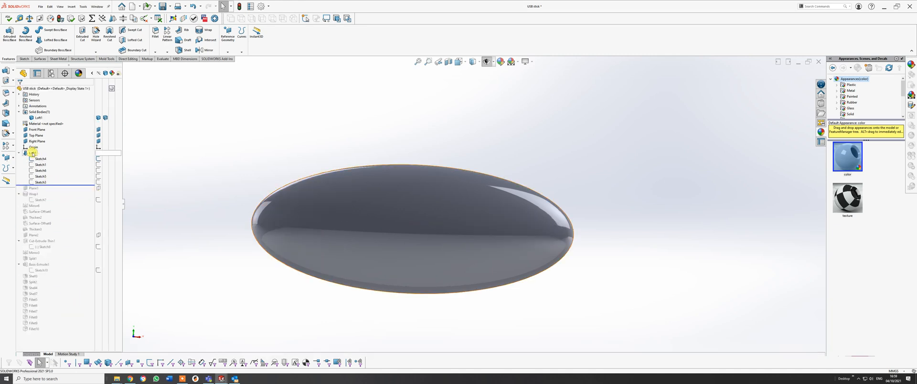
middle_drag(385, 245, 345, 250)
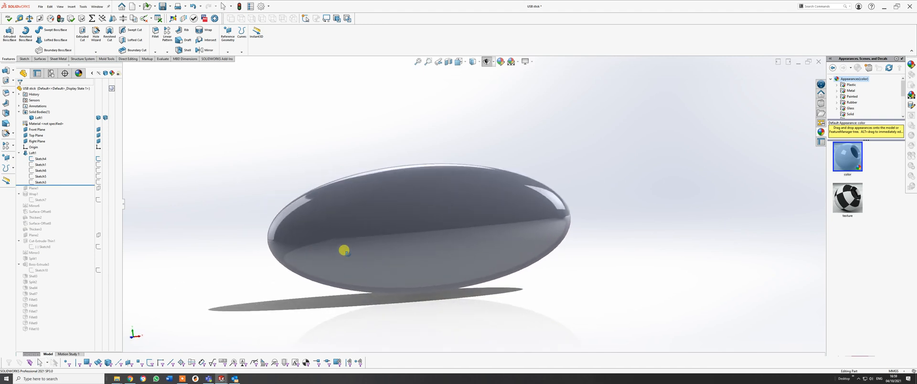
Examine Sketch4 of the loft on the body, and roll the feature history forward to the end.
click(32, 153)
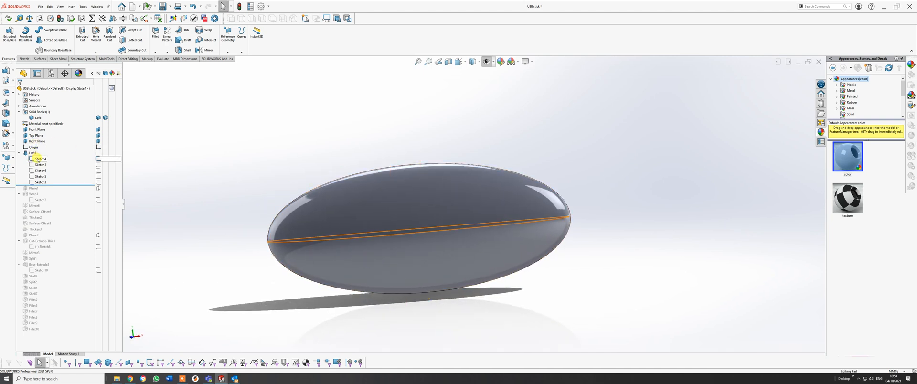
click(37, 159)
mouse_move(381, 171)
middle_down()
mouse_move(380, 237)
mouse_move(362, 270)
mouse_move(317, 253)
middle_up()
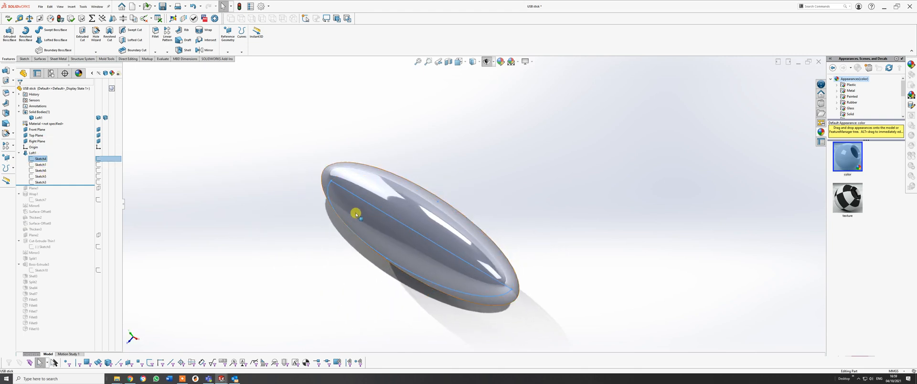
middle_drag(398, 212, 242, 158)
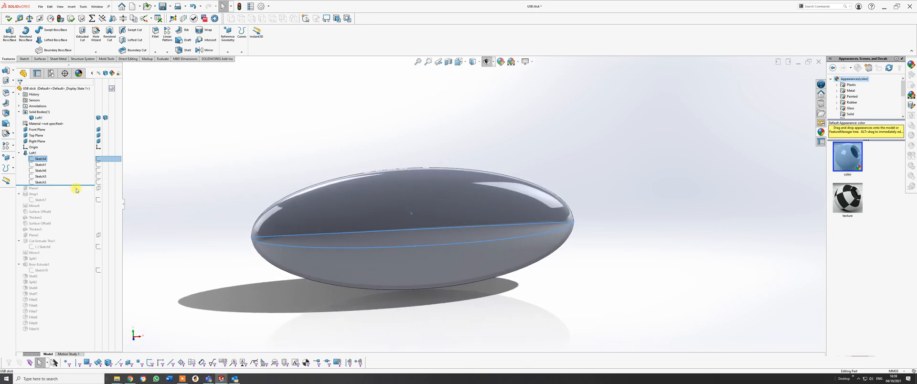
drag(77, 183, 62, 333)
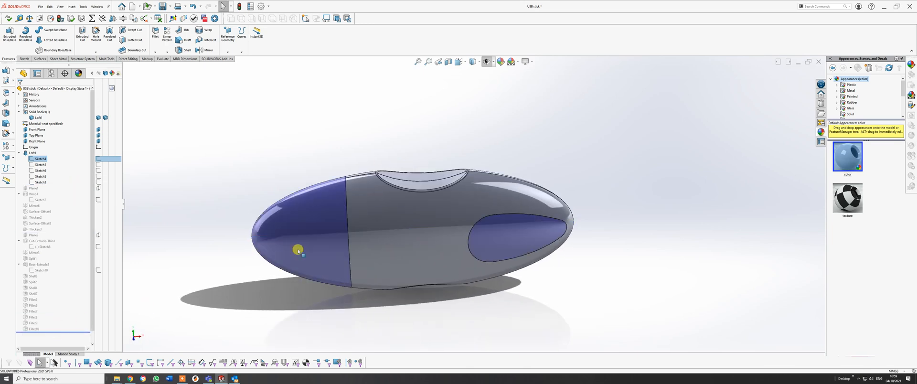
middle_drag(400, 205, 422, 128)
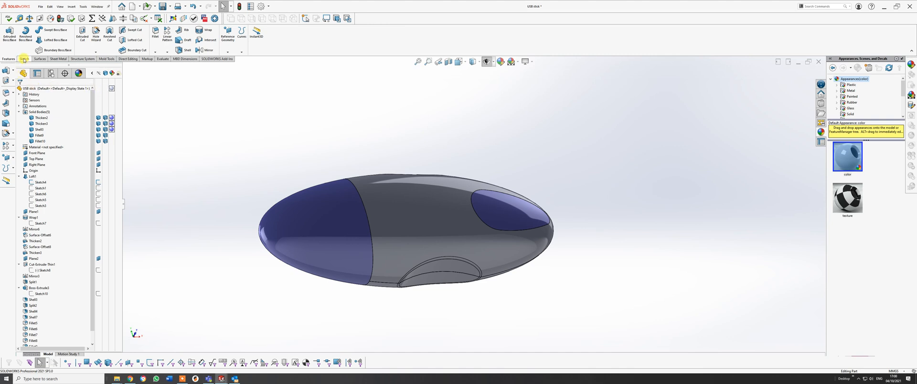
Create a new part document.
click(39, 7)
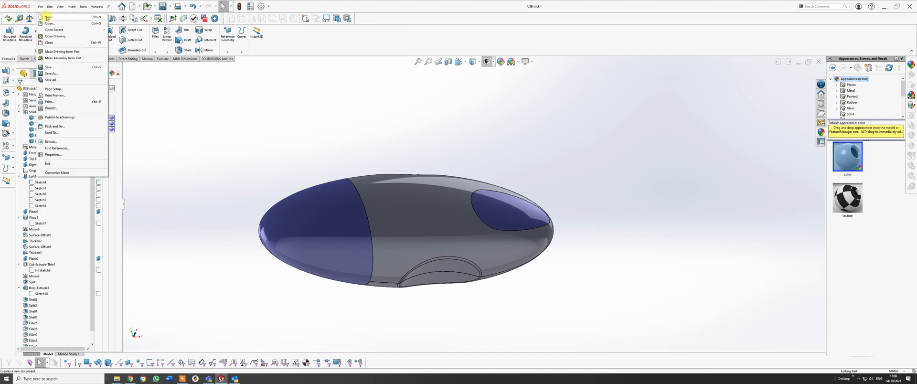
click(48, 17)
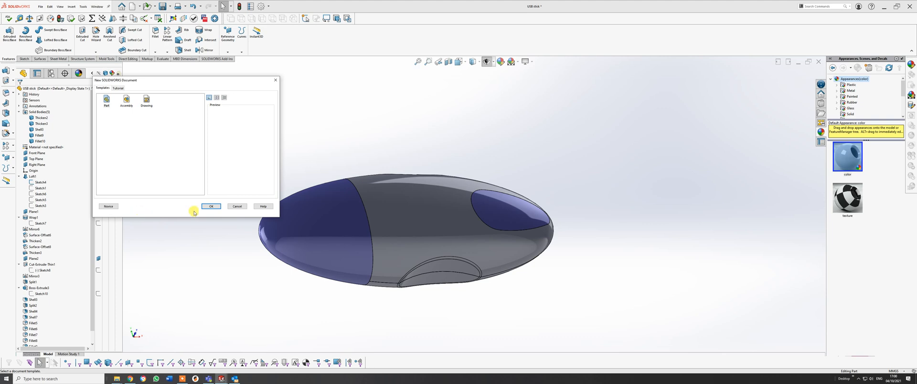
click(210, 207)
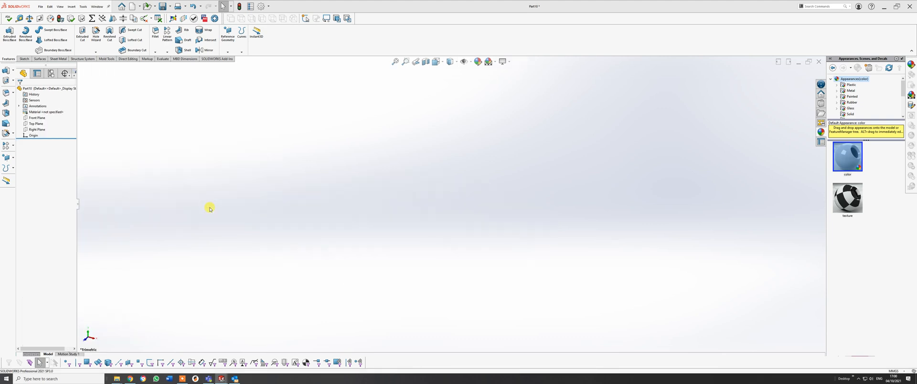
Start a new sketch on the Front Plane.
click(24, 59)
click(9, 34)
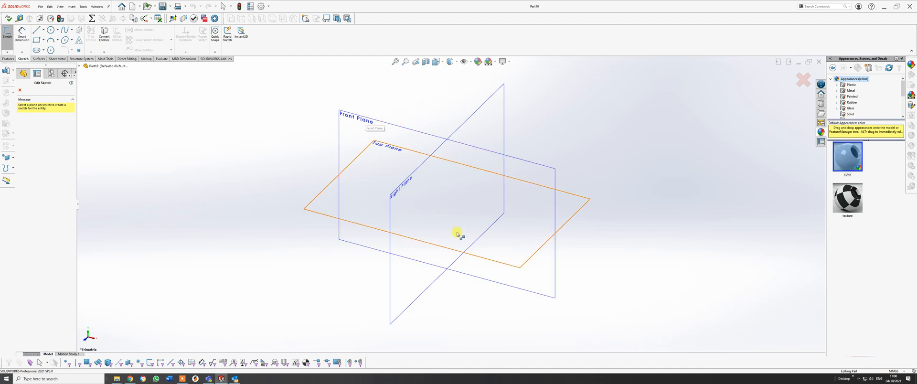
middle_drag(457, 234, 458, 213)
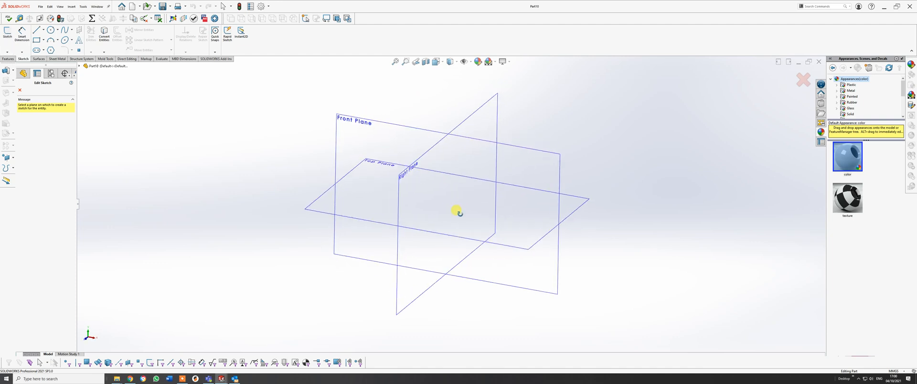
click(380, 126)
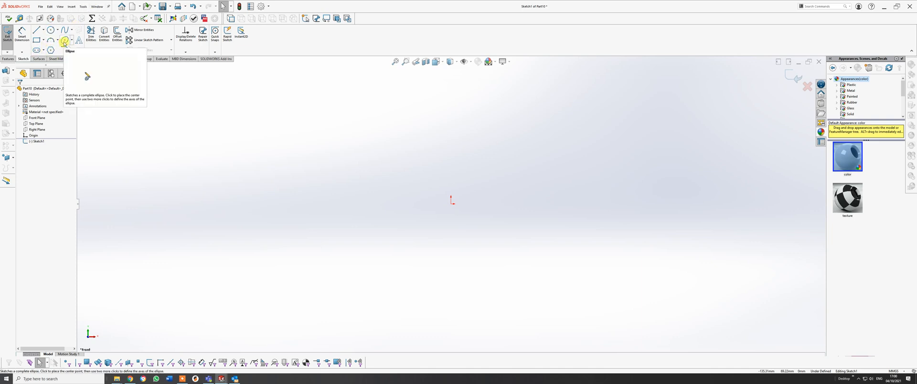
Sketch a full ellipse centred on the origin, about 139 mm wide and 69 mm high.
click(72, 41)
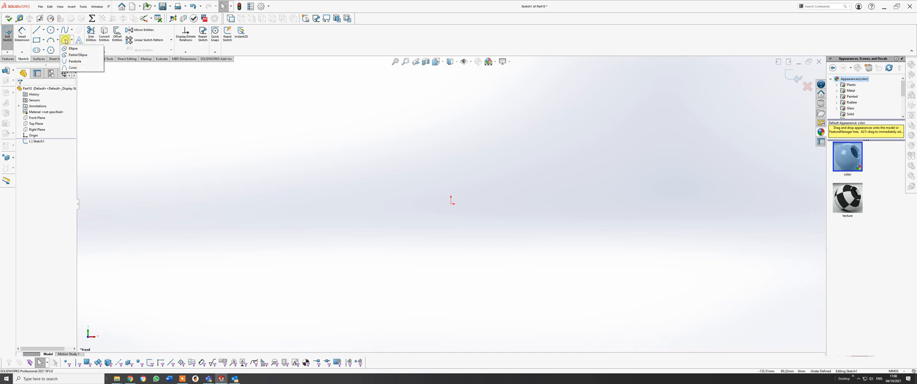
click(71, 48)
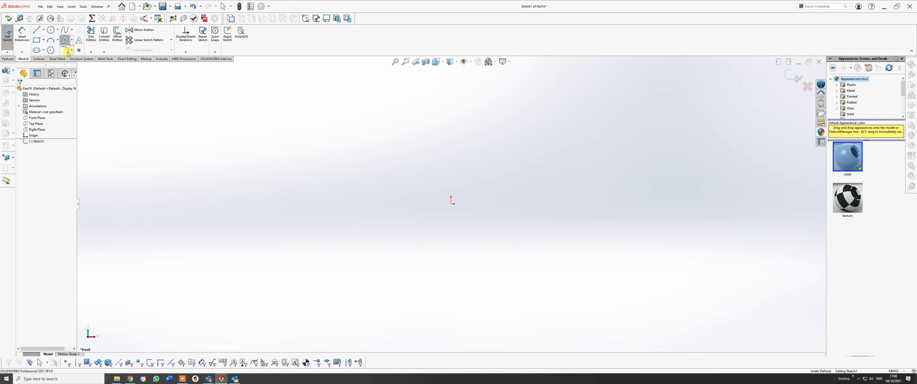
click(451, 203)
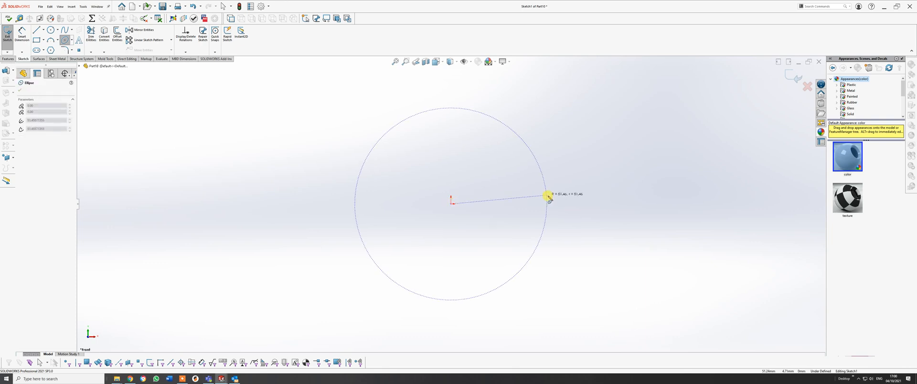
click(581, 204)
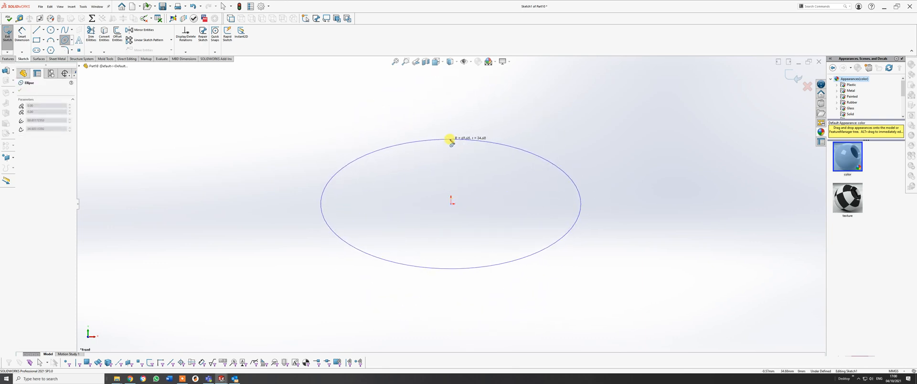
click(449, 140)
right_click(449, 140)
click(466, 143)
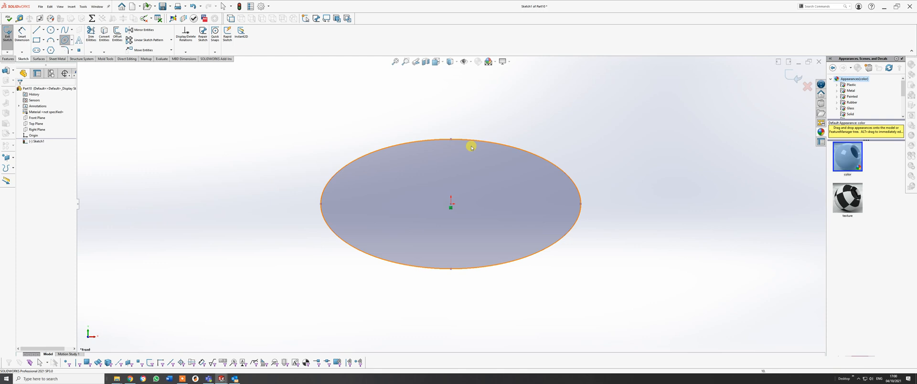
Add a horizontal relation between the ellipse's two major-axis end points and the origin.
click(321, 205)
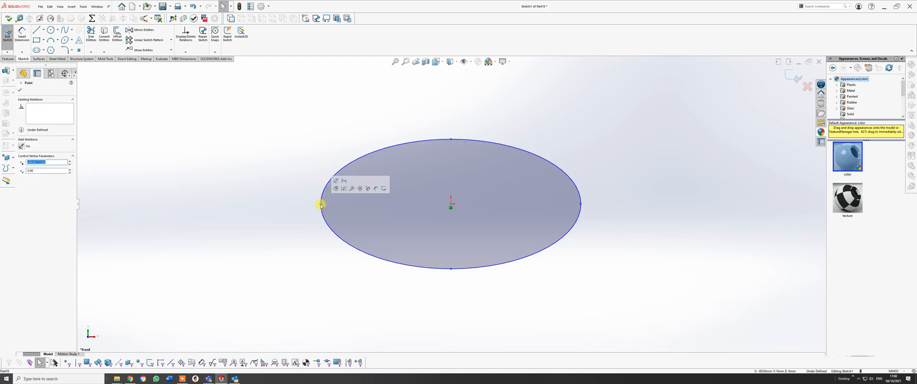
ctrl+click(451, 204)
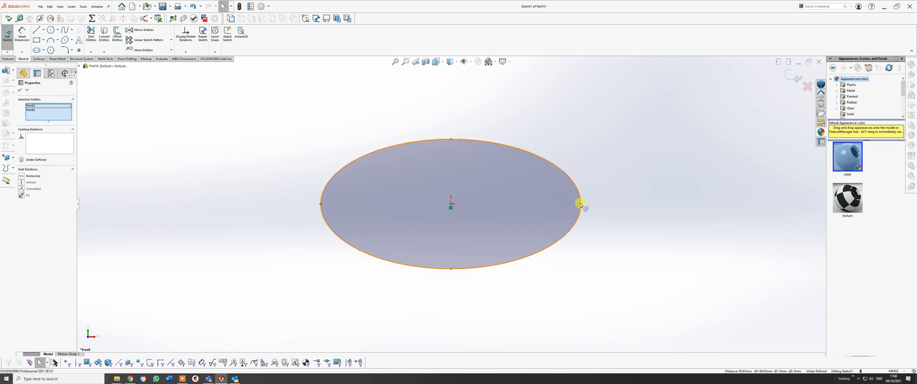
ctrl+click(580, 204)
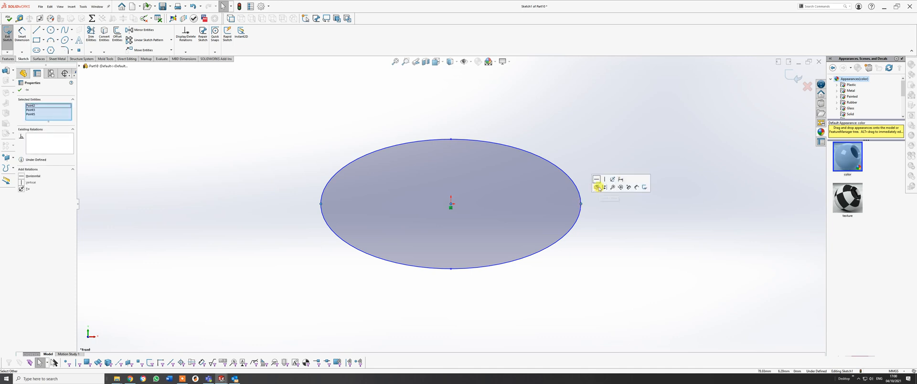
click(597, 187)
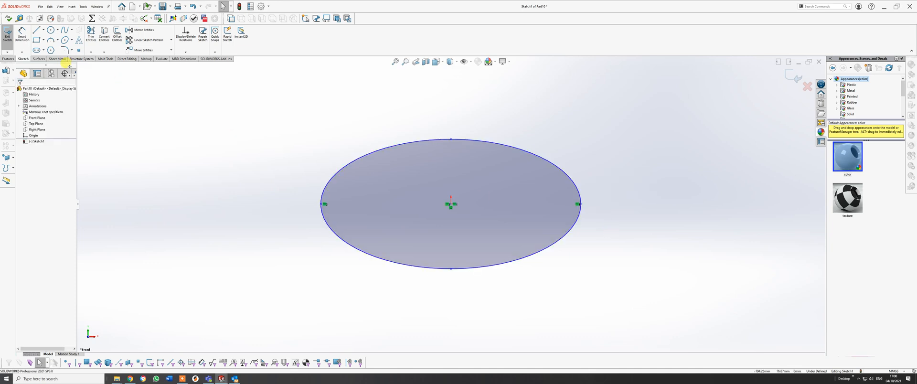
Dimension the ellipse's overall length between its major-axis end points as 50 mm.
click(21, 35)
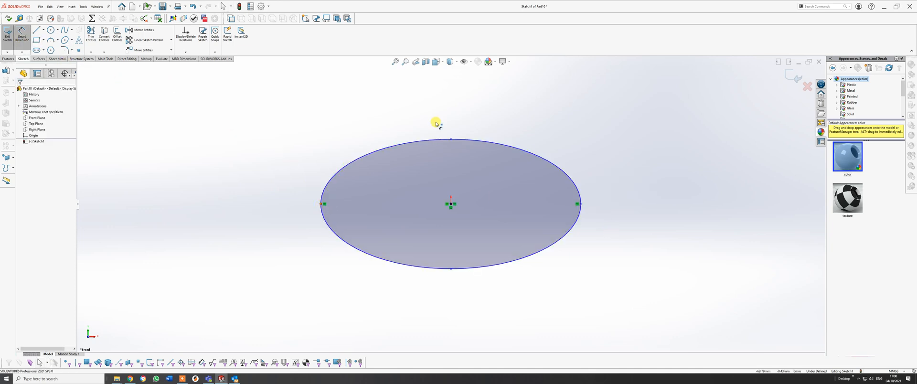
click(580, 204)
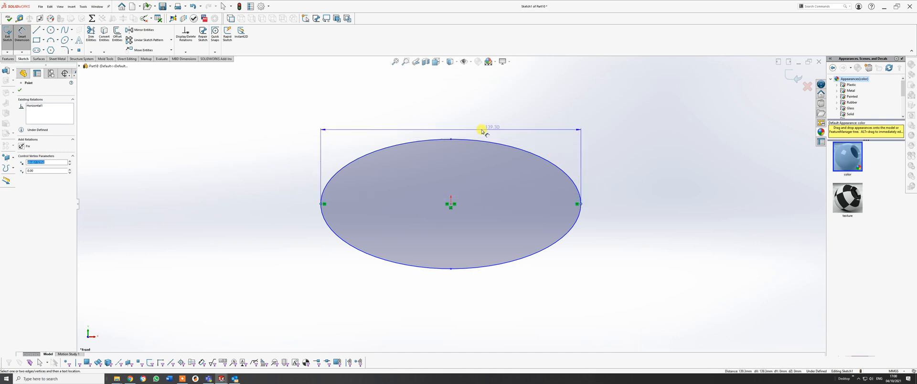
click(467, 128)
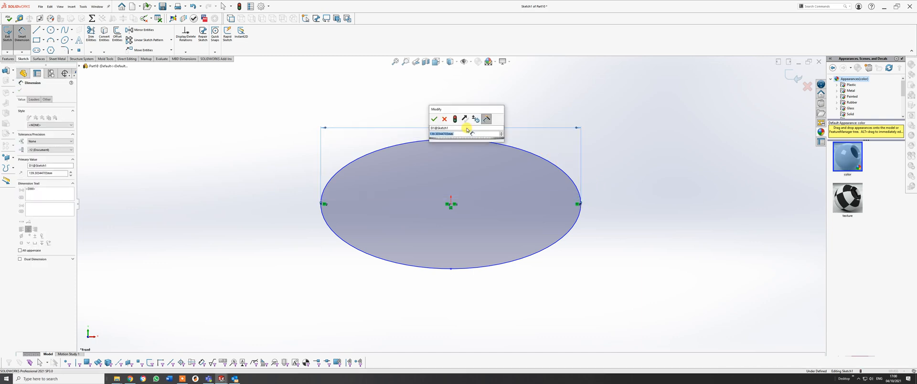
text(50)
key(Return)
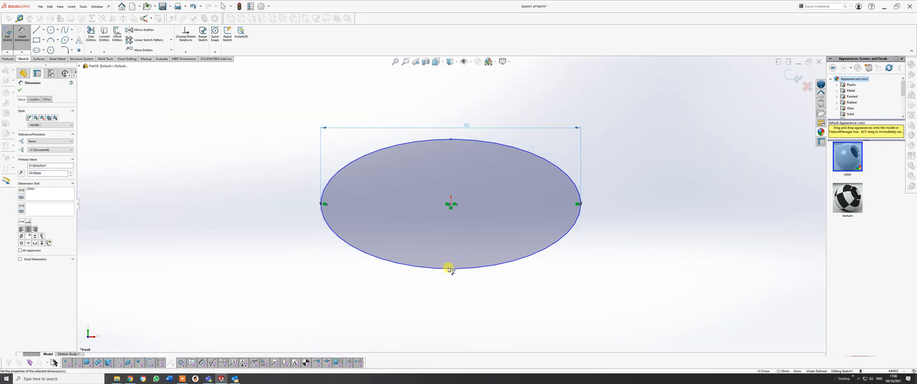
Dimension the ellipse's overall height between its minor-axis end points as 12 mm.
click(450, 140)
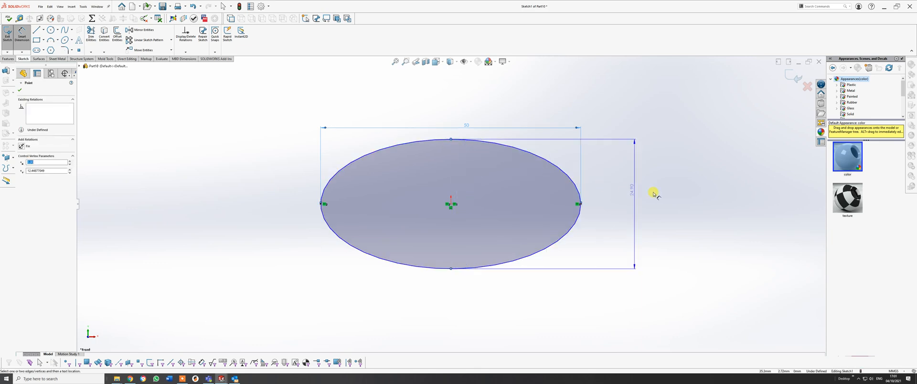
click(645, 209)
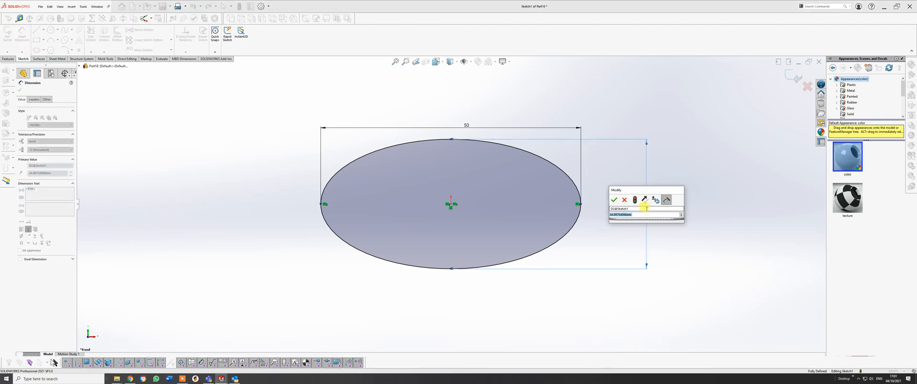
key(Return)
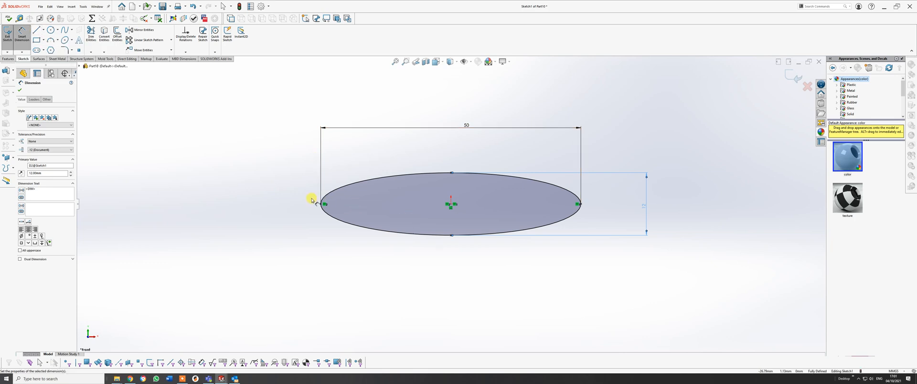
Draw a horizontal line across the ellipse, joining its two major-axis end points through the origin.
click(37, 29)
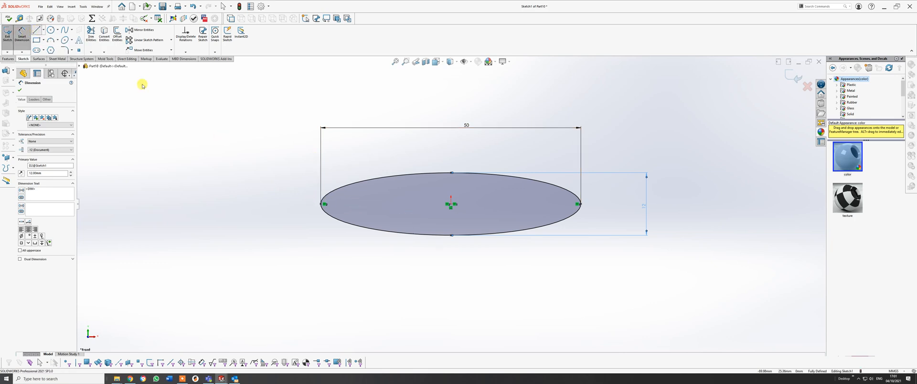
click(321, 204)
click(580, 205)
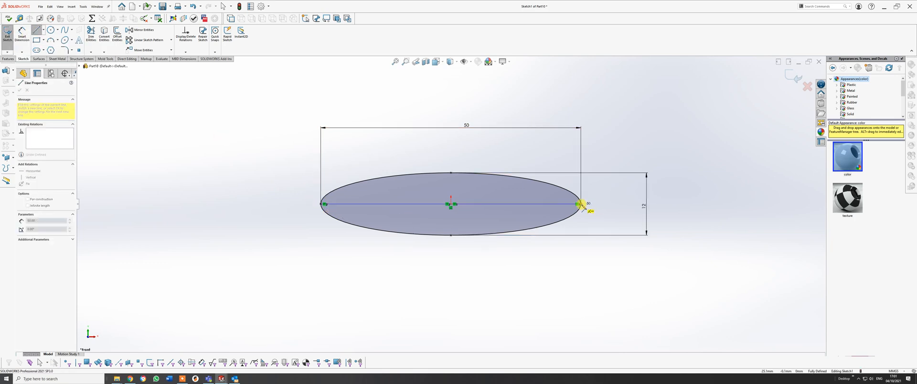
right_click(581, 205)
click(597, 209)
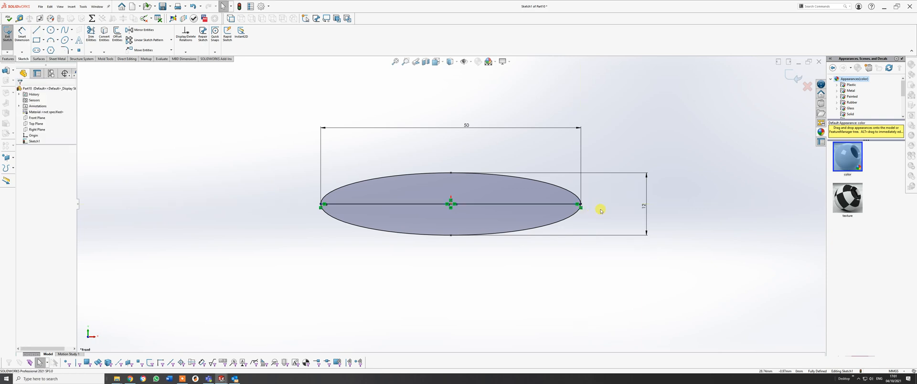
Trim away the lower half of the ellipse to leave a closed half-ellipse profile, and exit the sketch.
click(91, 34)
drag(338, 258, 407, 234)
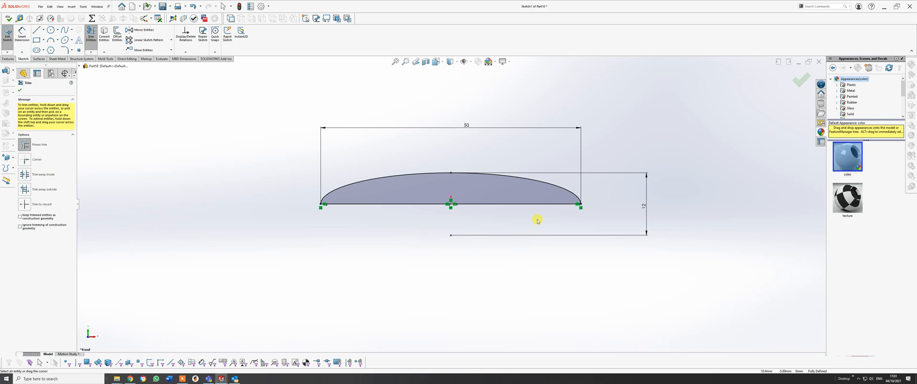
click(796, 83)
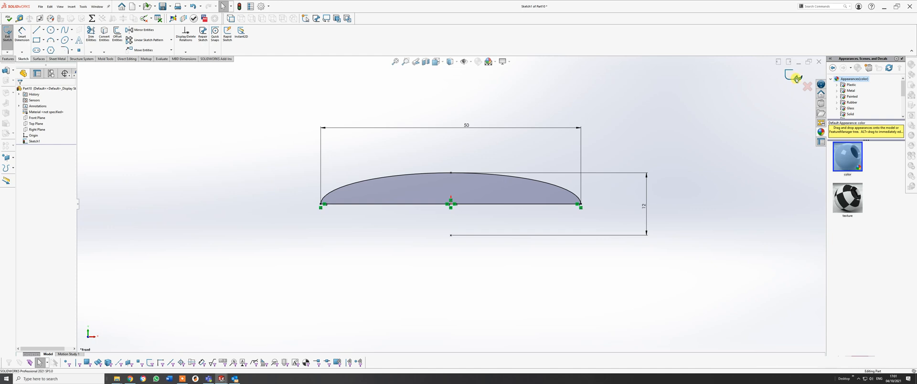
click(795, 79)
Turn on plane visibility so the Front, Top and Right planes are displayed around the half-ellipse sketch.
middle_drag(504, 163, 461, 191)
click(456, 63)
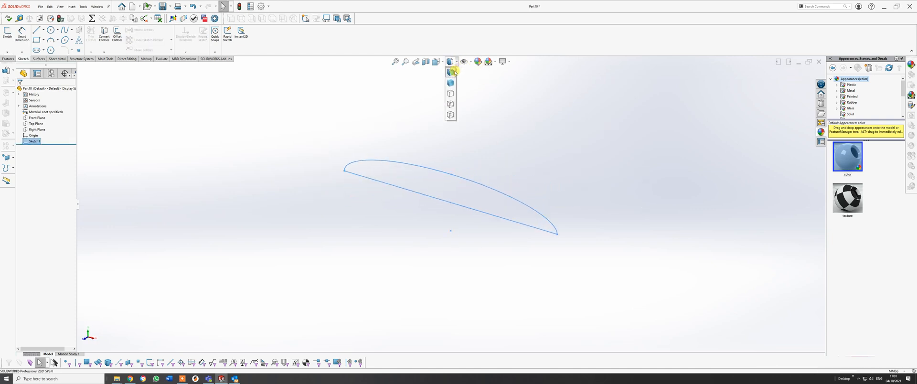
click(439, 63)
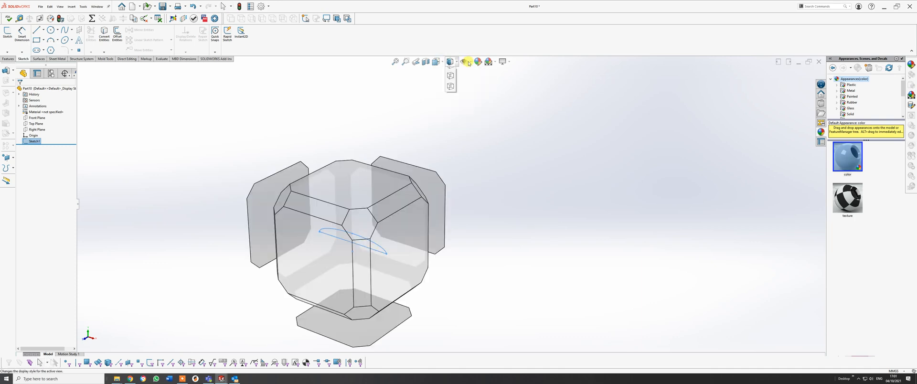
click(464, 62)
click(473, 72)
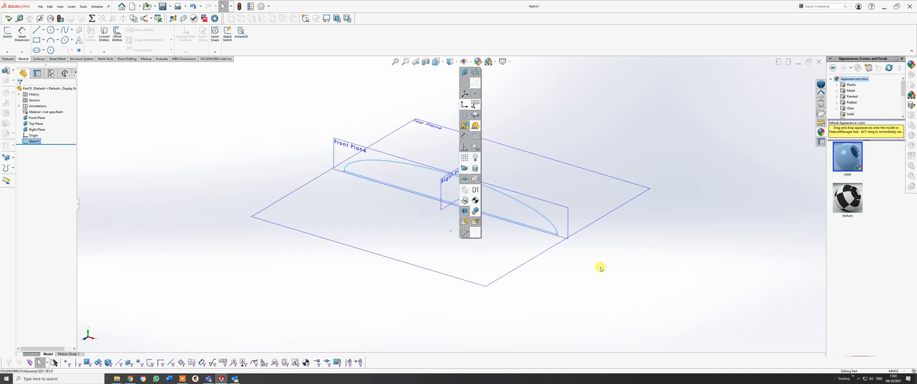
middle_drag(600, 268, 543, 201)
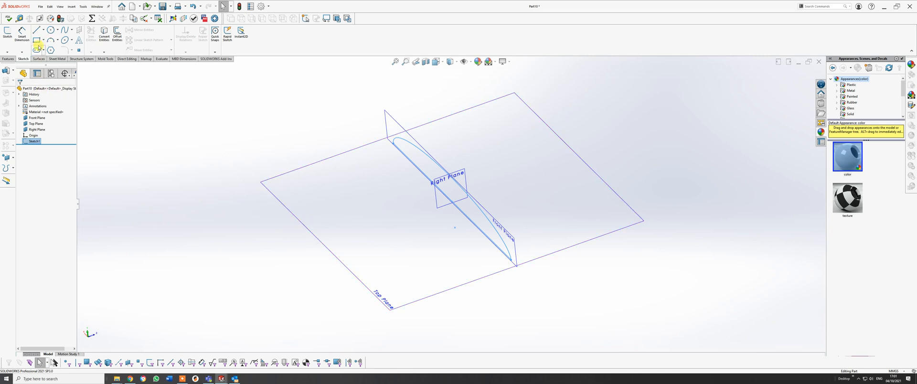
click(7, 33)
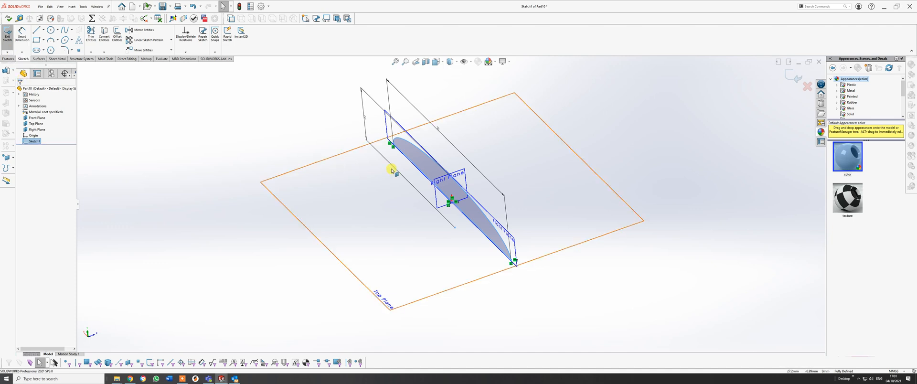
click(323, 168)
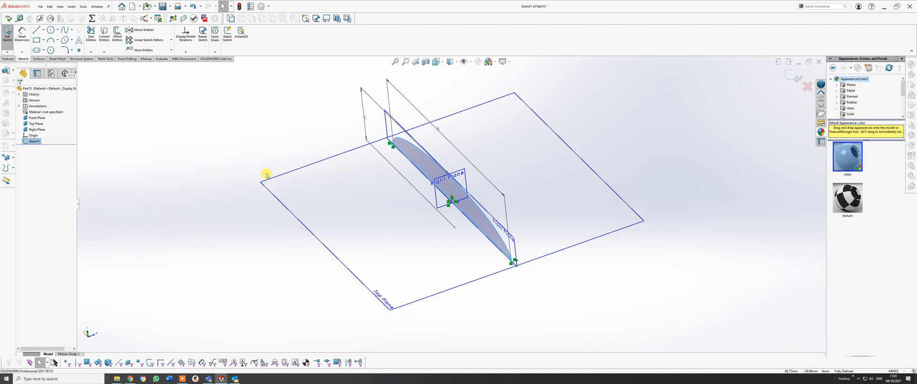
click(811, 90)
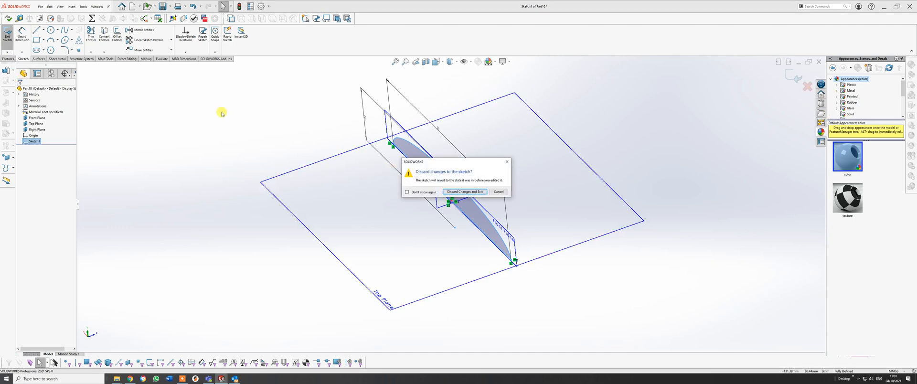
click(449, 192)
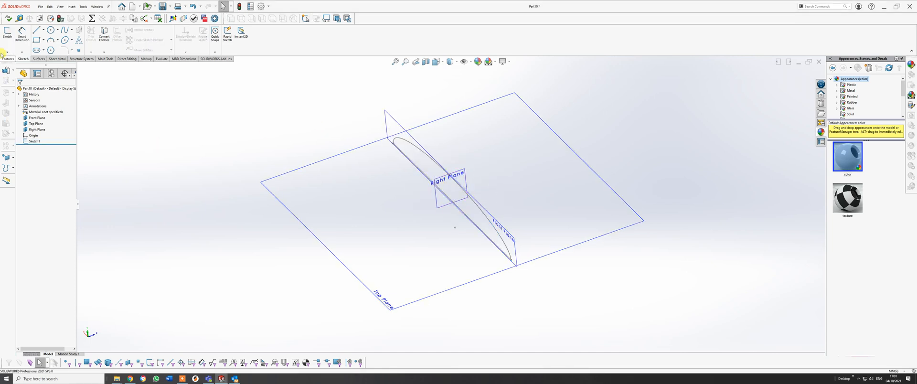
Sketch an origin-centred ellipse on the Top Plane, about 50 mm by 19 mm, with its major axis ending at the half-ellipse's end point.
click(8, 34)
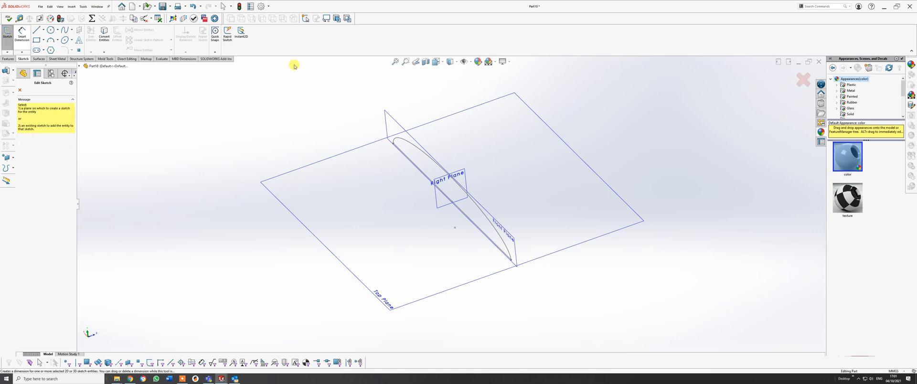
click(355, 156)
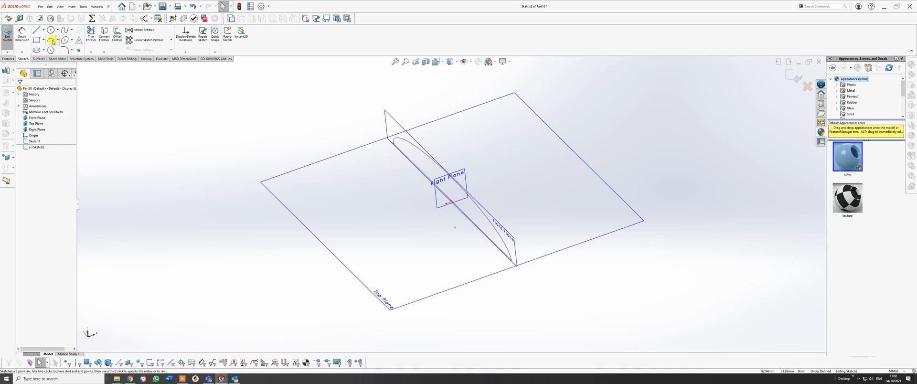
click(65, 39)
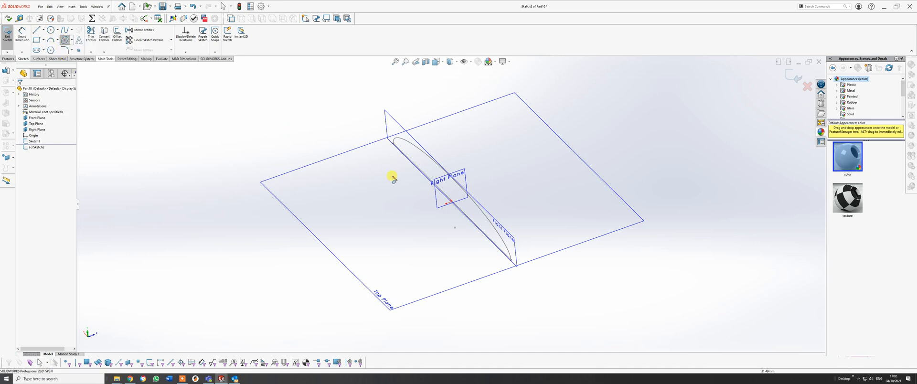
click(452, 201)
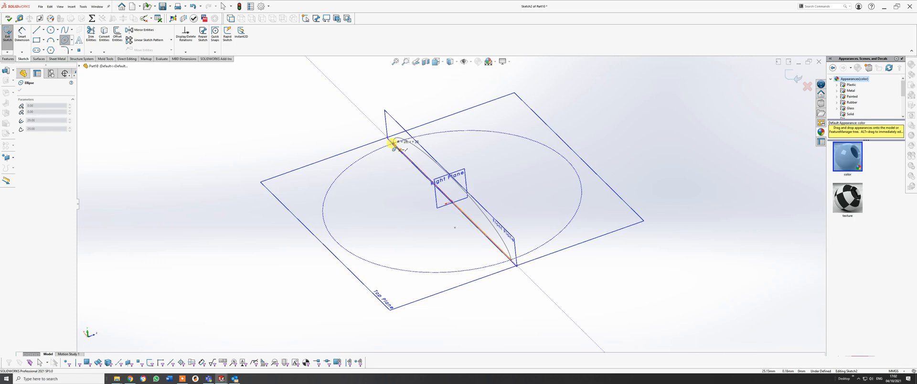
click(392, 143)
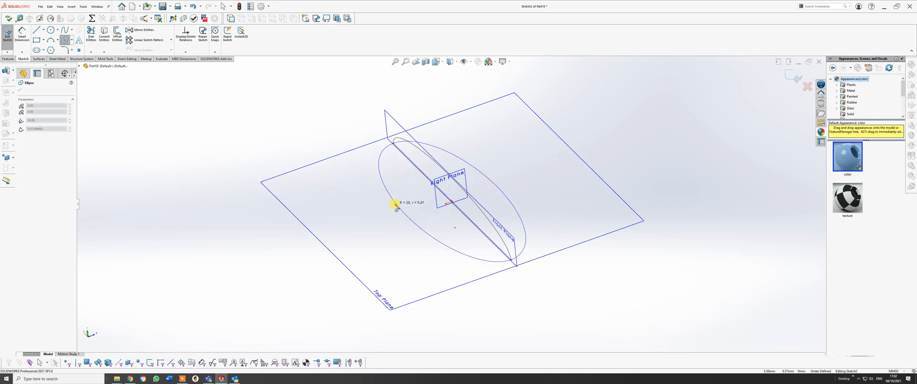
click(395, 205)
right_click(396, 206)
click(408, 209)
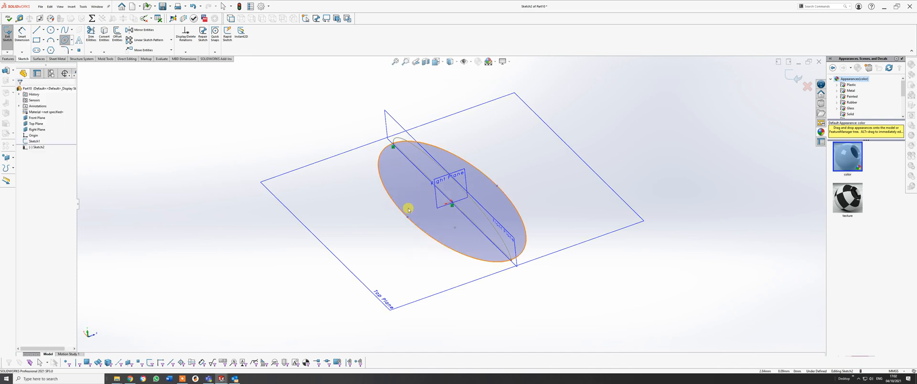
Try a horizontal relation between the new ellipse's two minor-axis end points and the origin, and add a vertical relation between them.
middle_drag(448, 203, 434, 279)
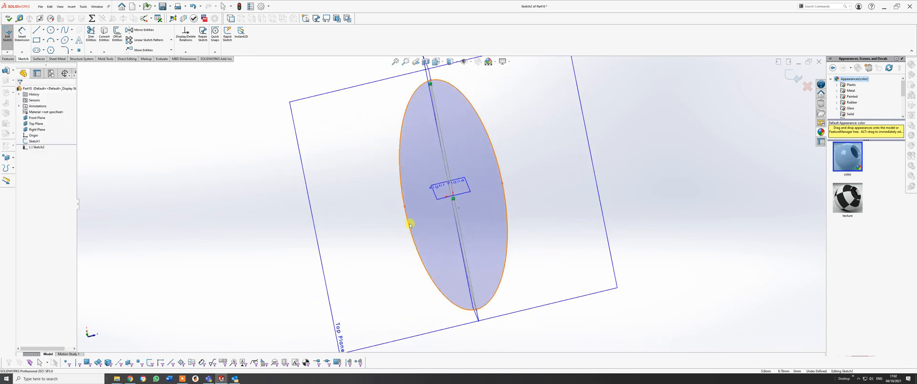
click(404, 207)
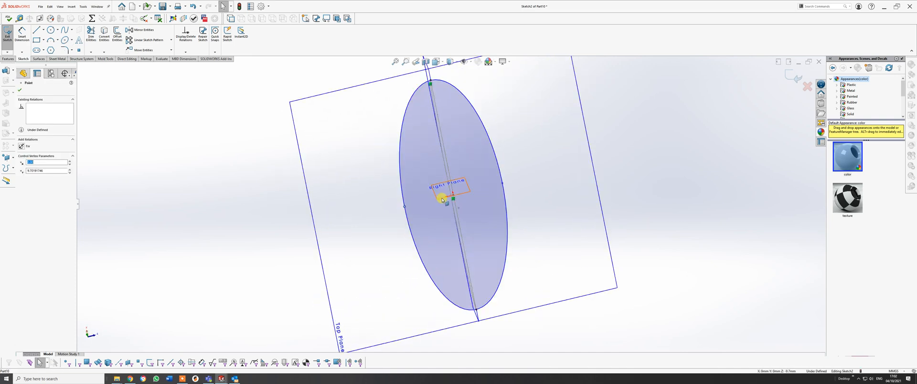
click(453, 196)
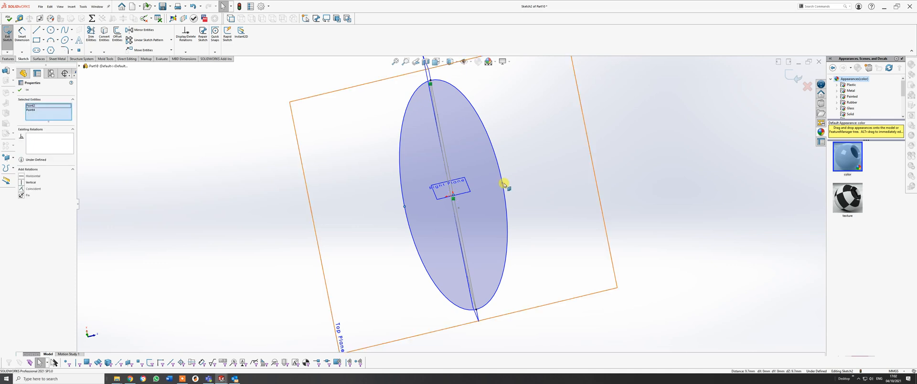
ctrl+click(502, 182)
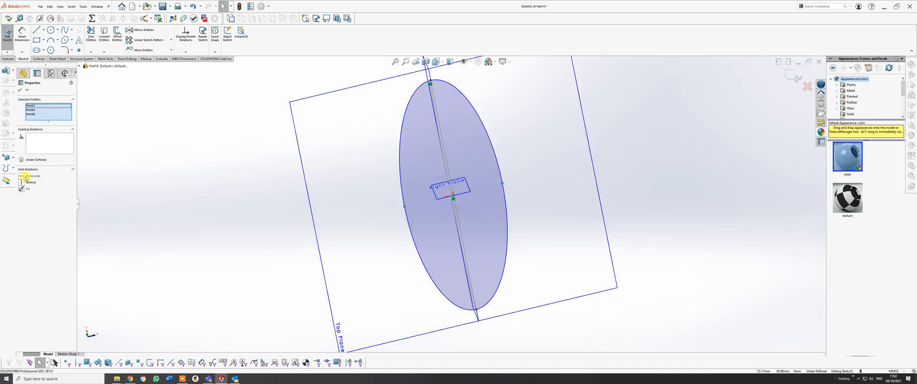
middle_drag(455, 157, 411, 156)
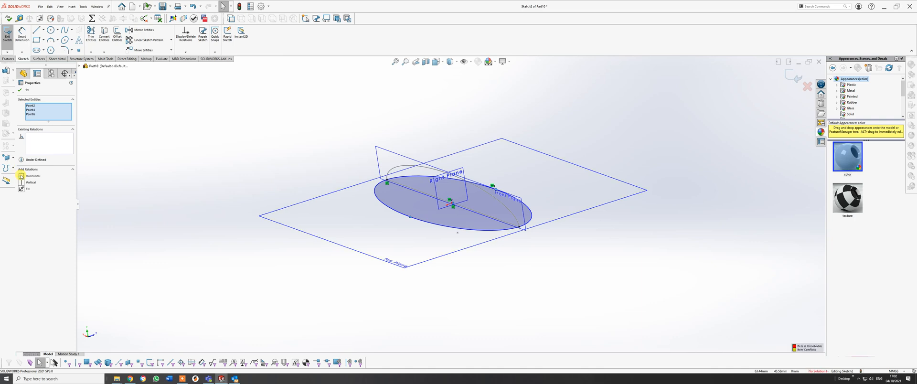
click(21, 176)
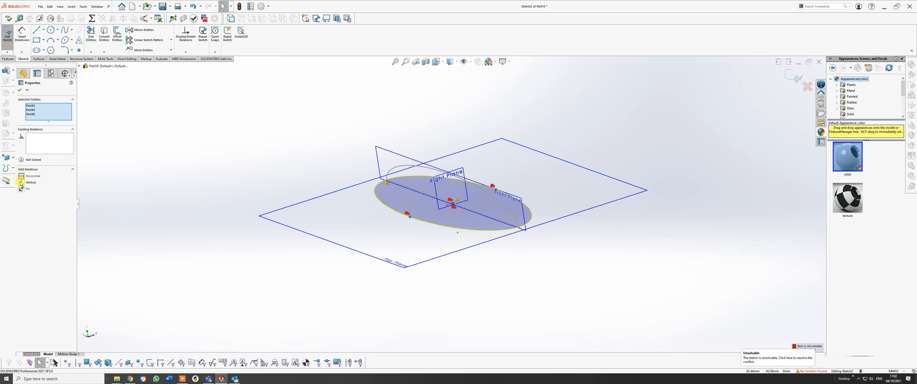
click(21, 182)
right_click(47, 106)
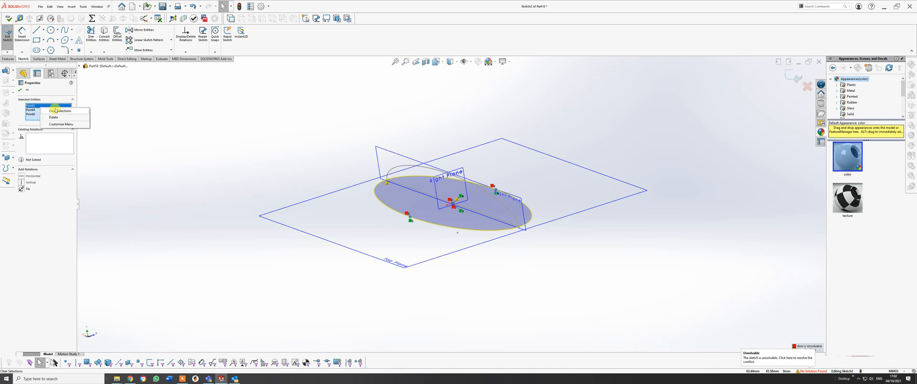
click(55, 110)
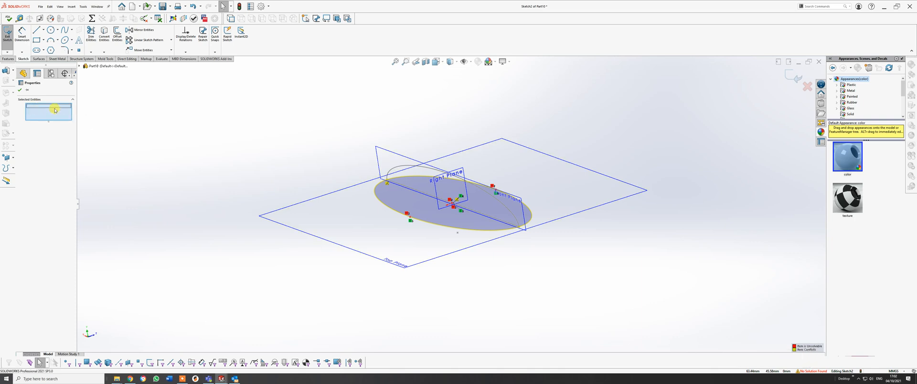
click(19, 90)
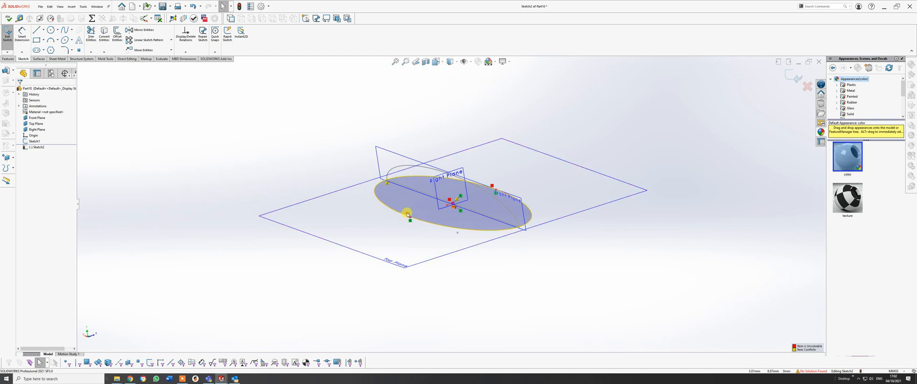
Delete the conflicting horizontal relations from the ellipse's minor-axis points and the origin, keeping the vertical ones.
key(Delete)
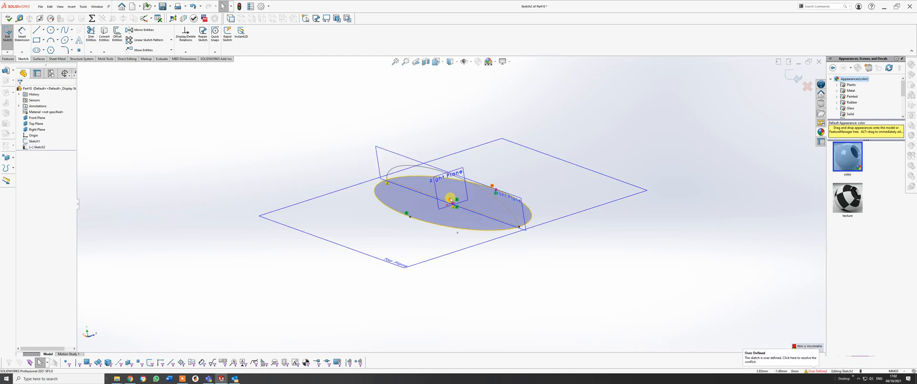
click(451, 199)
key(Delete)
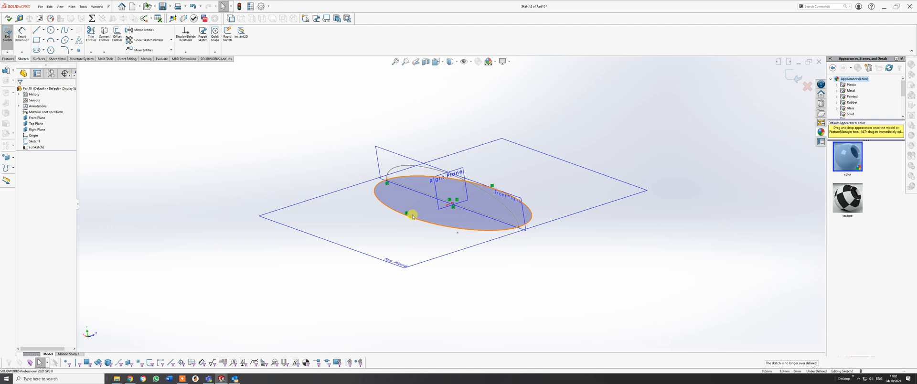
Dimension the Top Plane ellipse's width between its two minor-axis end points and set it to 20 mm.
middle_drag(429, 202, 432, 312)
click(24, 35)
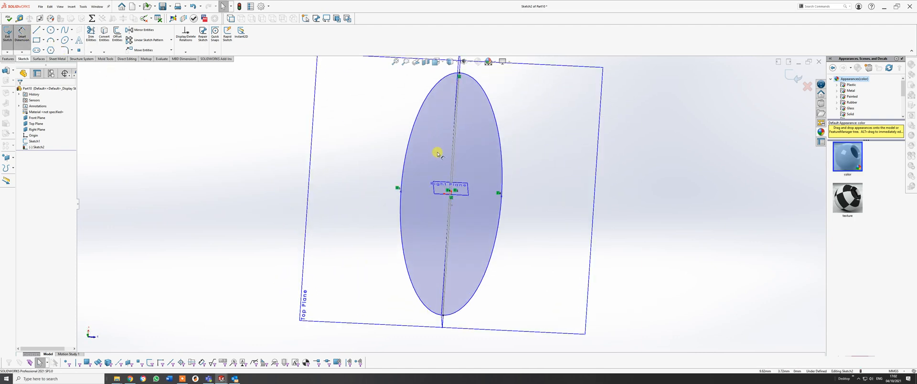
click(401, 193)
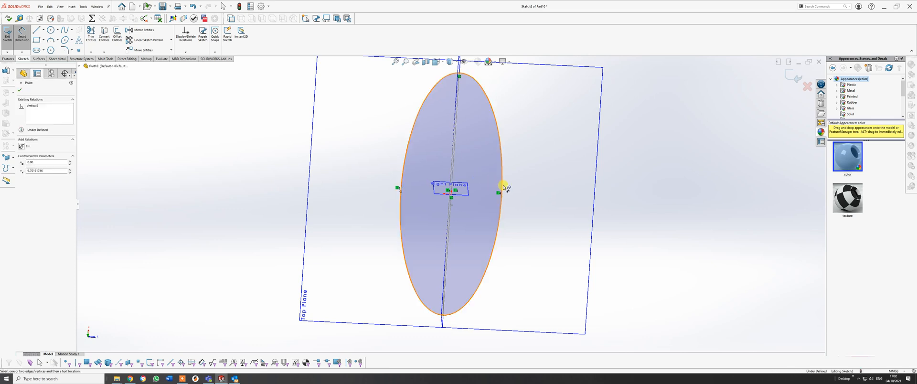
click(502, 195)
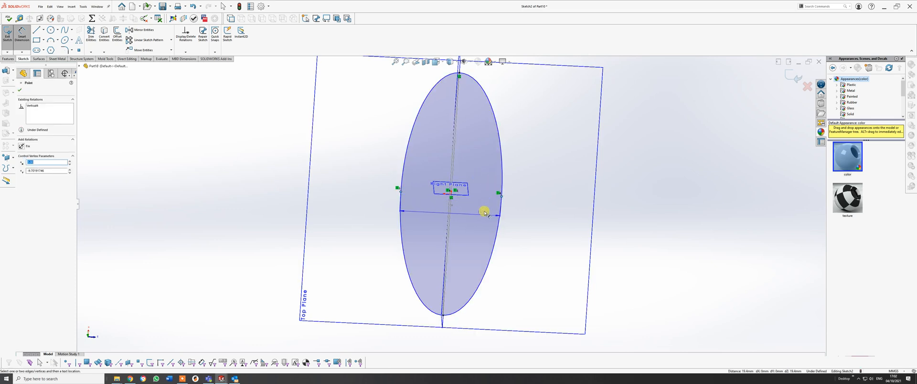
click(524, 263)
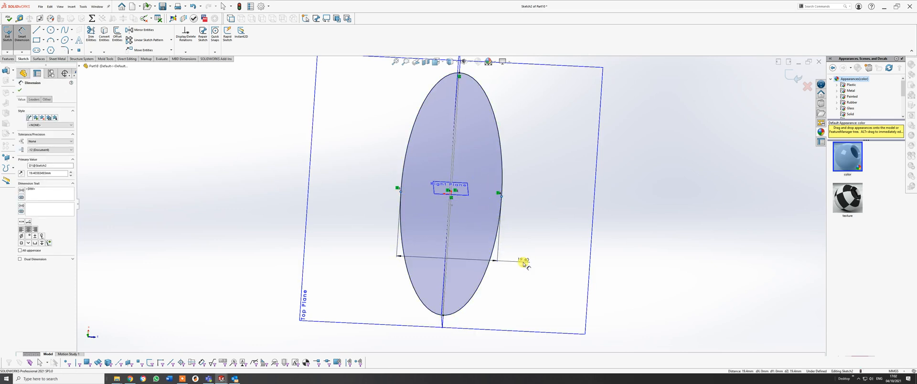
text(20)
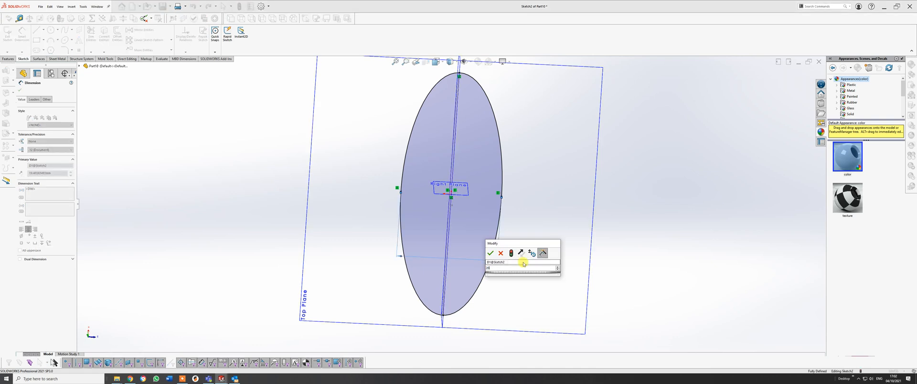
key(Return)
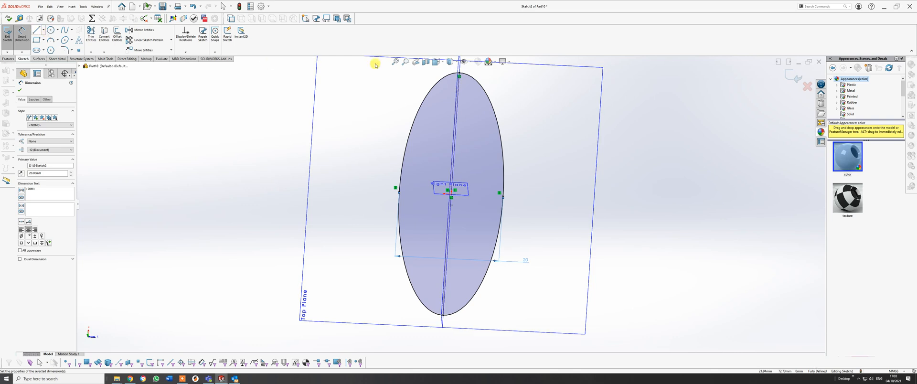
Draw a straight line along the ellipse's major axis, connecting its two end points on the Top Plane.
click(38, 31)
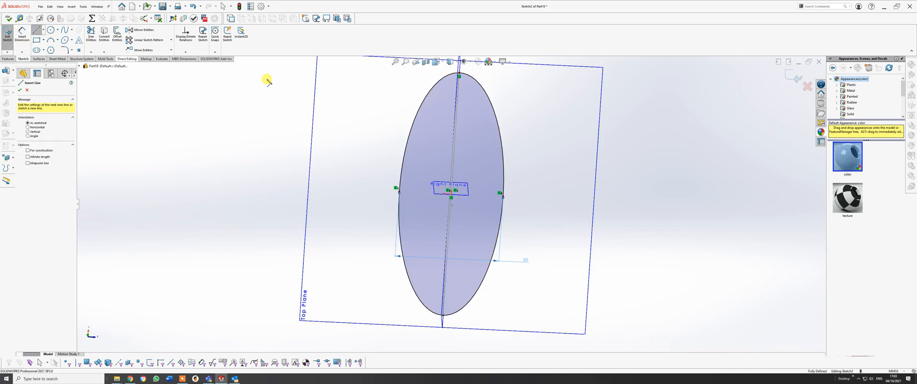
click(459, 75)
click(443, 315)
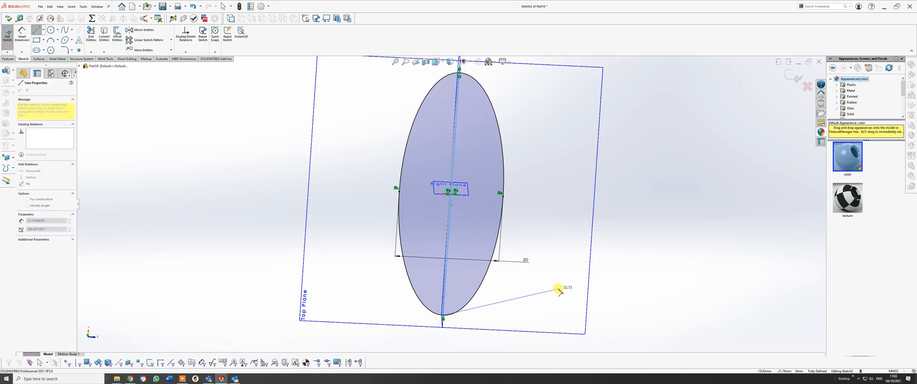
right_click(548, 311)
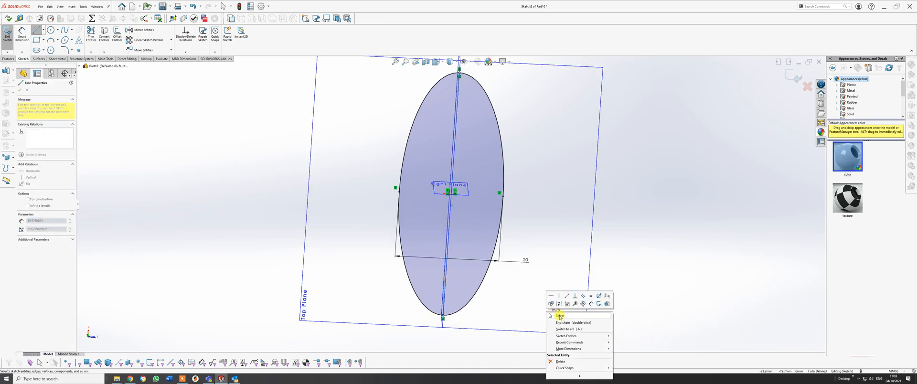
click(556, 316)
Trim away the half of the Top Plane ellipse on one side of the major-axis line and exit the sketch.
mouse_move(499, 307)
middle_down()
mouse_move(493, 255)
mouse_move(501, 235)
middle_up()
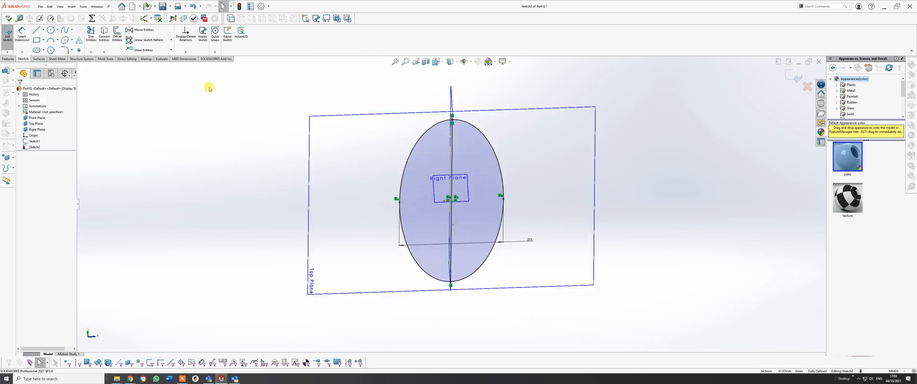
click(92, 34)
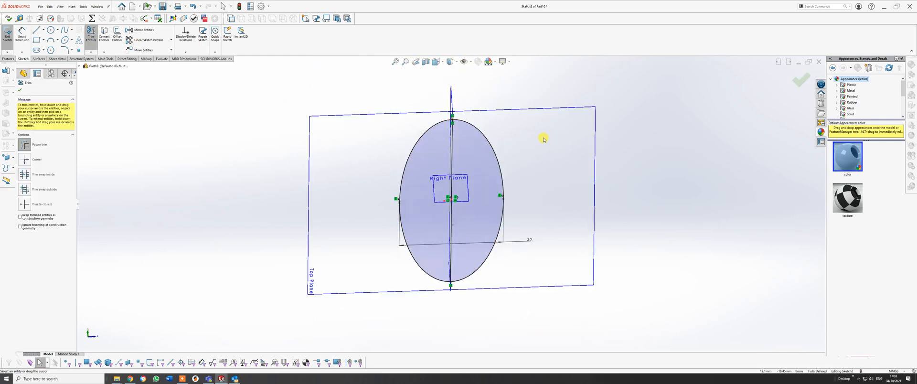
click(500, 174)
middle_drag(487, 221, 498, 168)
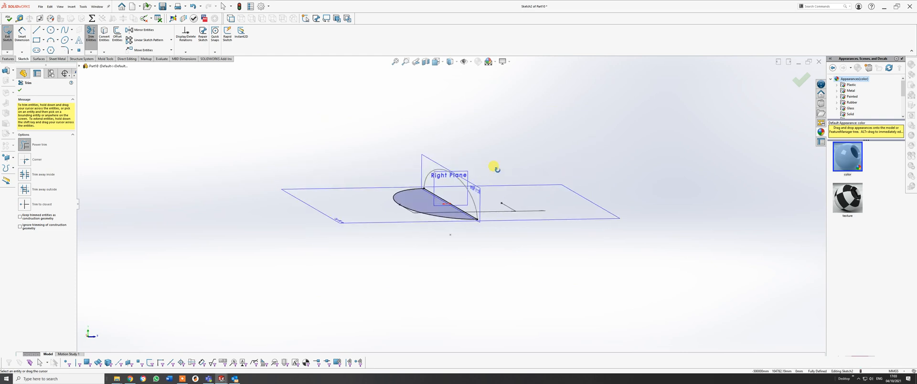
click(797, 78)
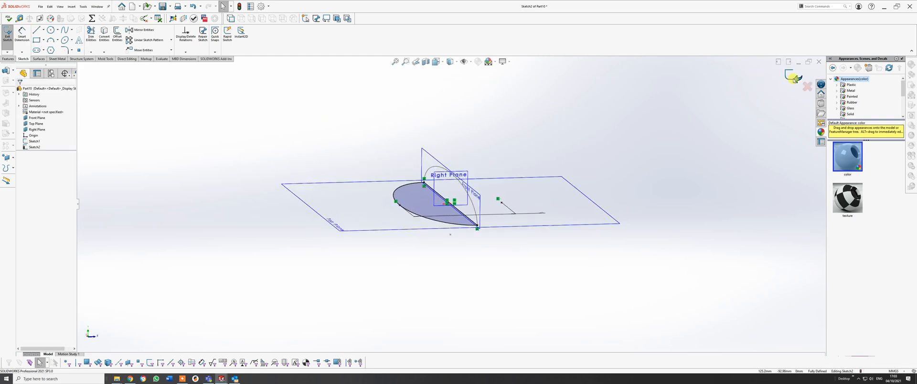
click(794, 78)
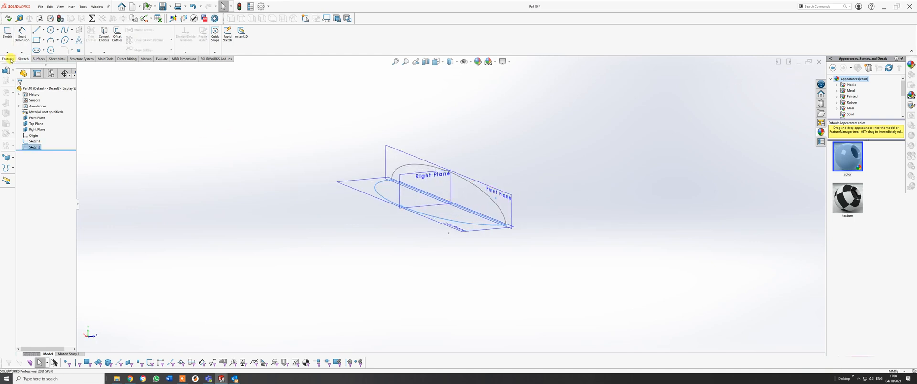
click(7, 33)
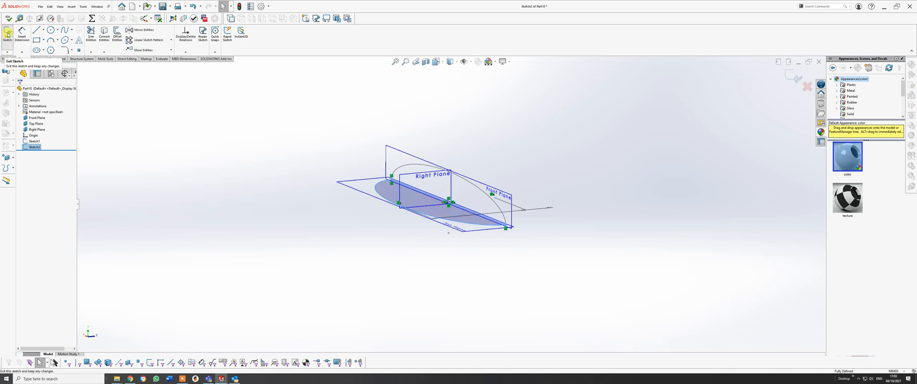
click(474, 181)
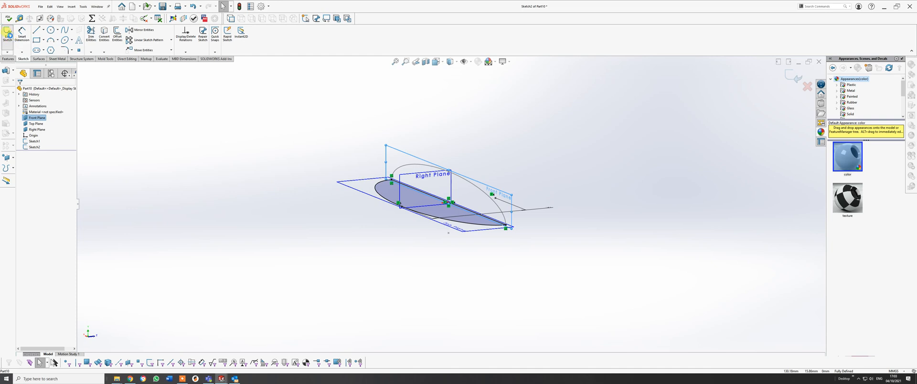
click(10, 37)
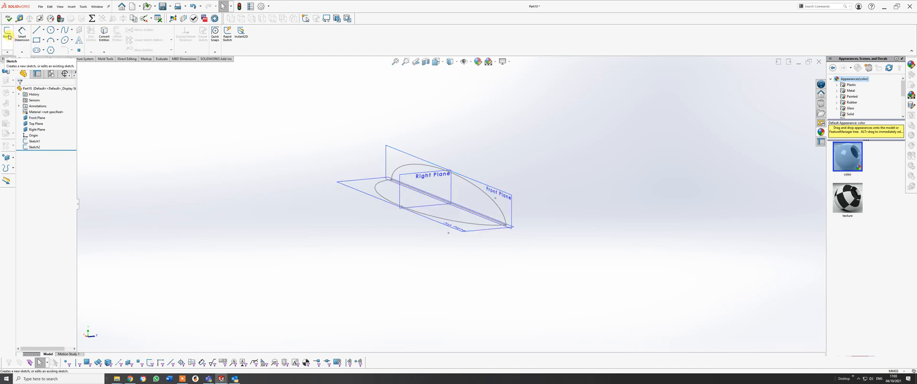
Start a new sketch on the Front Plane.
click(8, 36)
click(401, 152)
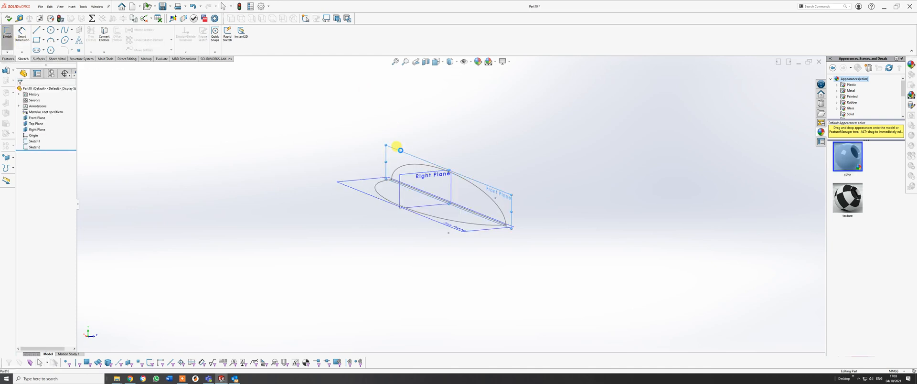
mouse_move(434, 168)
middle_down()
mouse_move(356, 148)
mouse_move(340, 185)
mouse_move(356, 176)
middle_up()
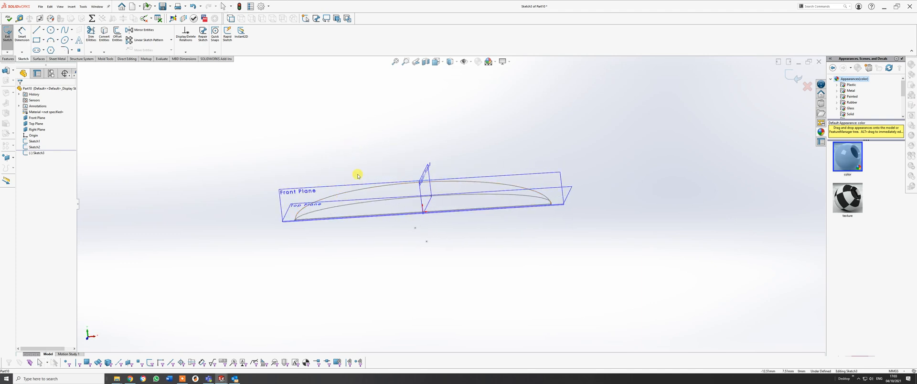
click(63, 41)
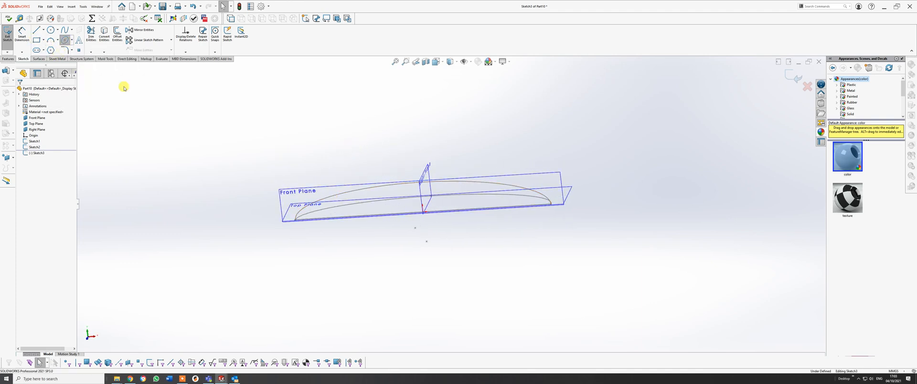
click(412, 226)
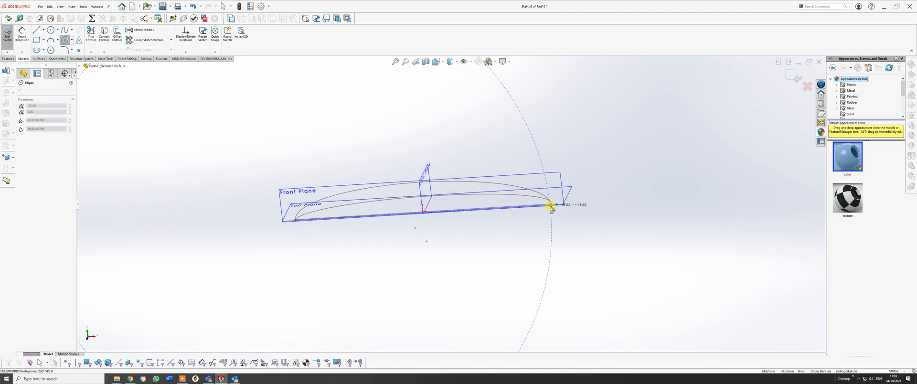
click(550, 206)
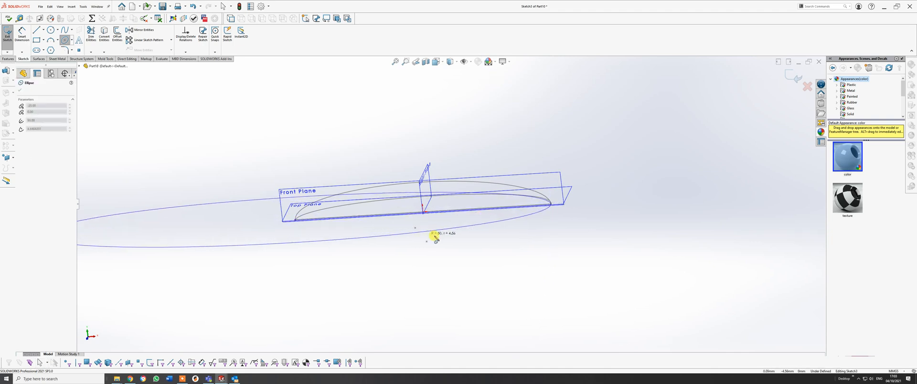
key(Escape)
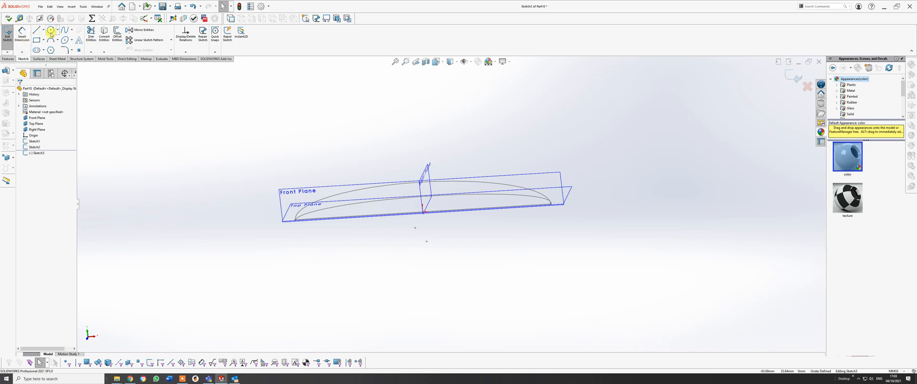
Sketch an origin-centred ellipse on the Front Plane, about 50 mm by 12 mm, with its major axis ending at the half-ellipse's end point.
click(67, 40)
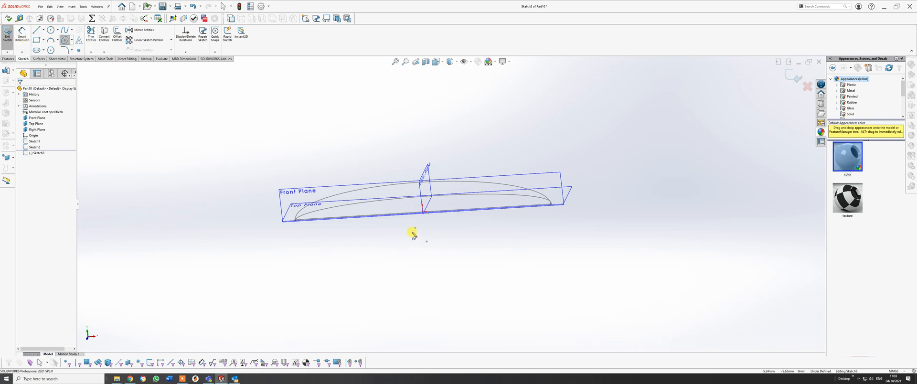
click(424, 212)
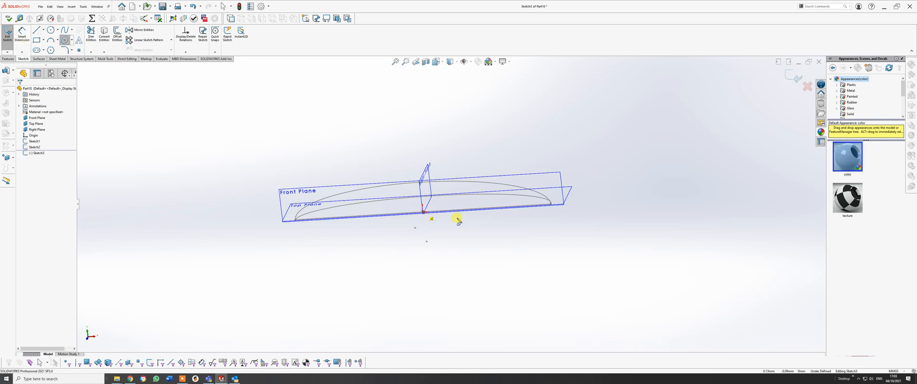
click(551, 204)
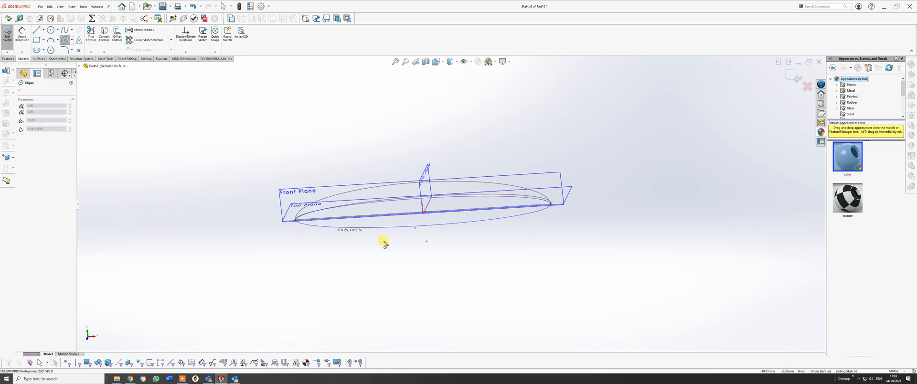
click(425, 243)
right_click(424, 242)
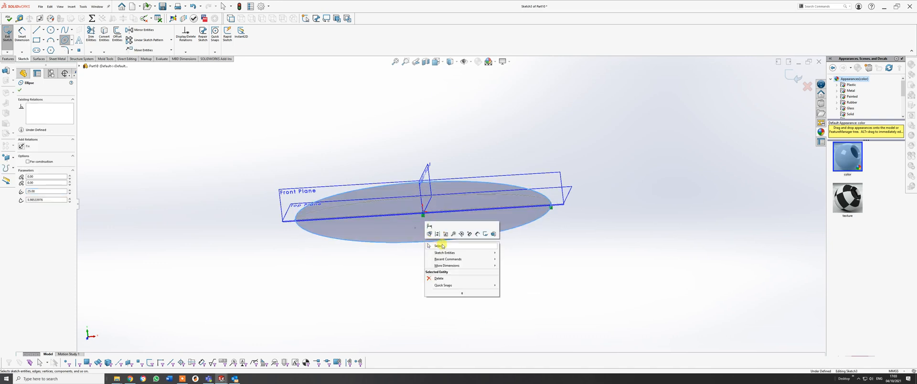
click(436, 238)
Make the new ellipse's upper minor-axis point coincident with the existing half-ellipse's apex so the two curves overlap.
middle_drag(436, 237, 438, 186)
click(433, 182)
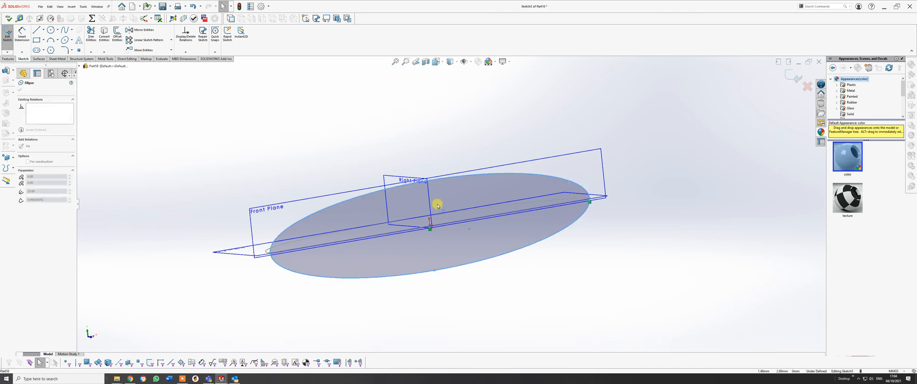
drag(435, 273, 432, 245)
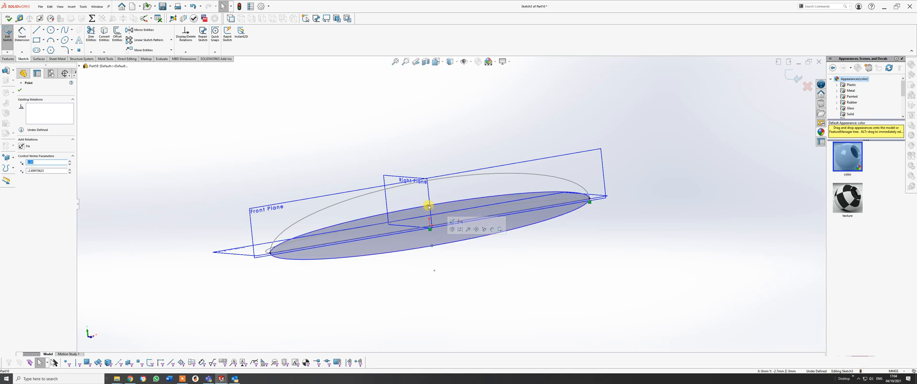
drag(428, 204, 426, 178)
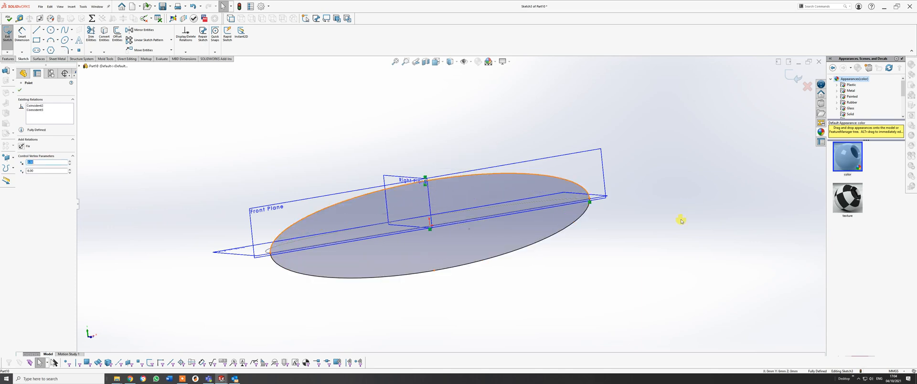
click(675, 229)
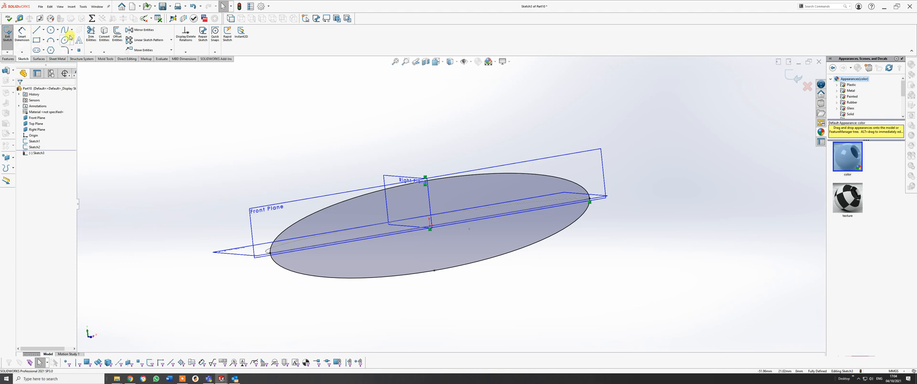
Draw a line along the Front Plane ellipse's major axis, connecting its two end points.
click(35, 30)
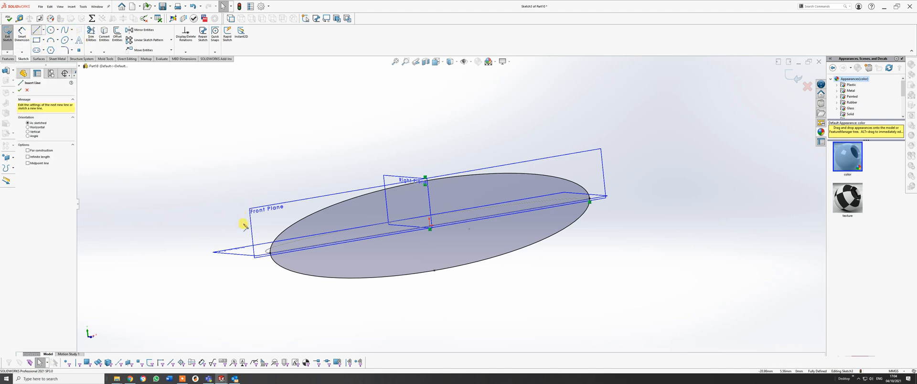
click(269, 253)
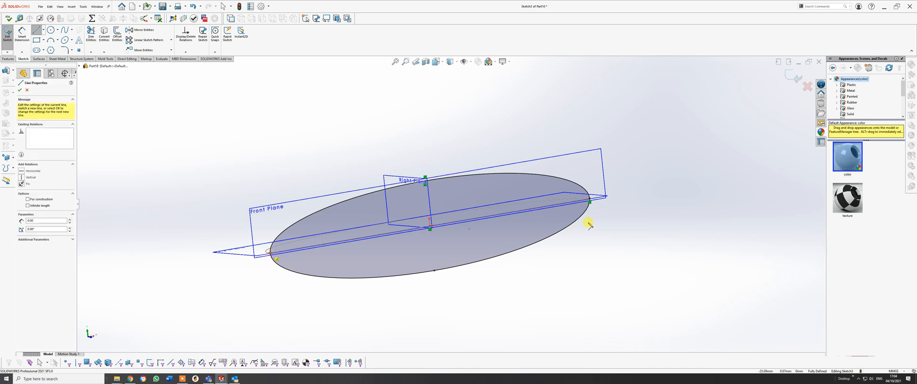
click(590, 198)
right_click(590, 198)
click(607, 205)
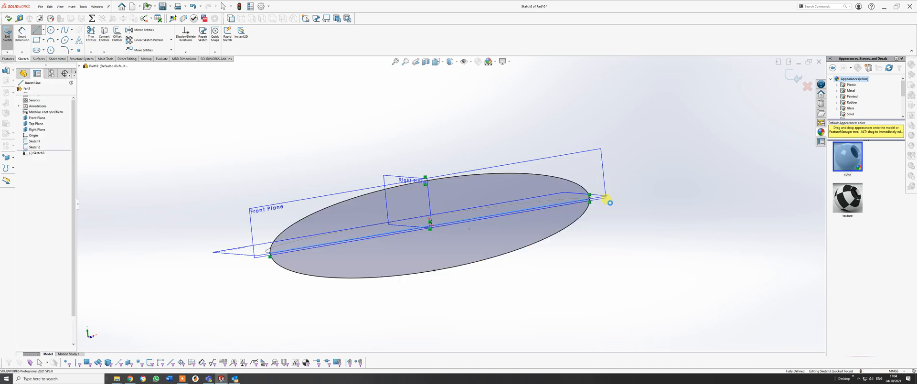
Try trimming away the lower half of the Front Plane ellipse, then undo the trim.
click(91, 33)
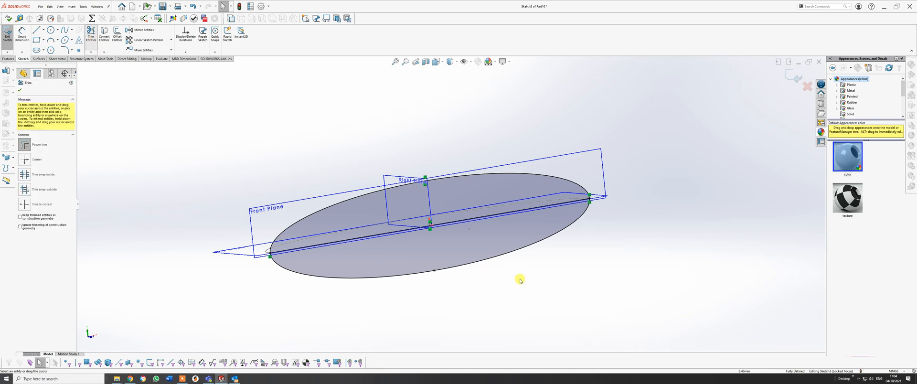
drag(520, 281, 490, 253)
middle_drag(490, 253, 462, 238)
key(Escape)
key(ctrl+z)
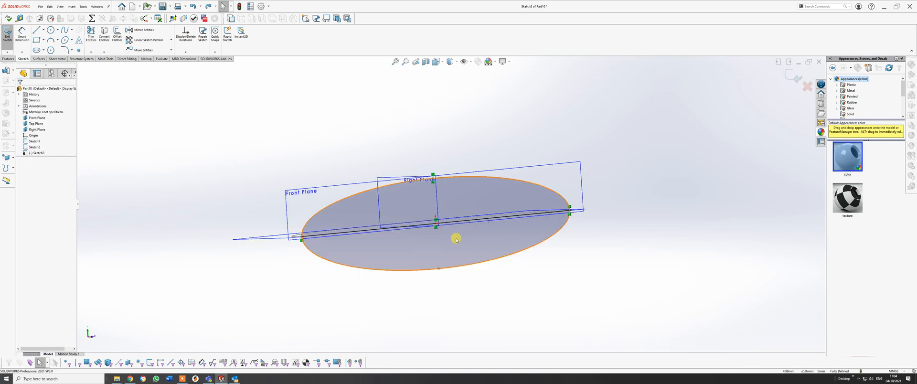
Trim away the upper half of the Front Plane ellipse to leave a closed lower half, and exit the sketch.
click(92, 32)
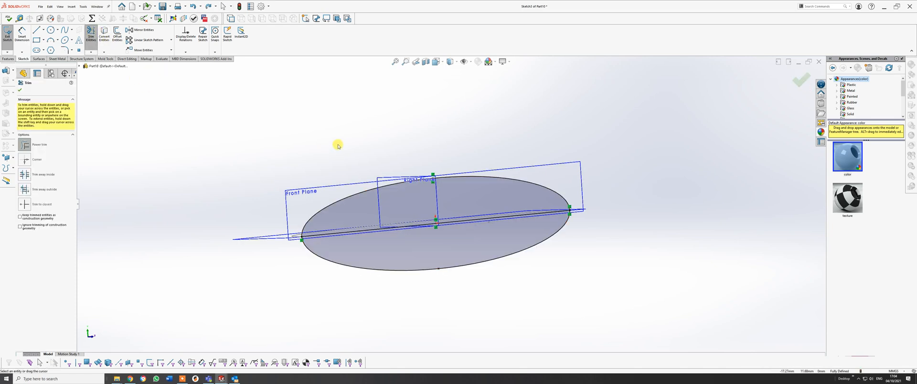
drag(364, 195, 369, 198)
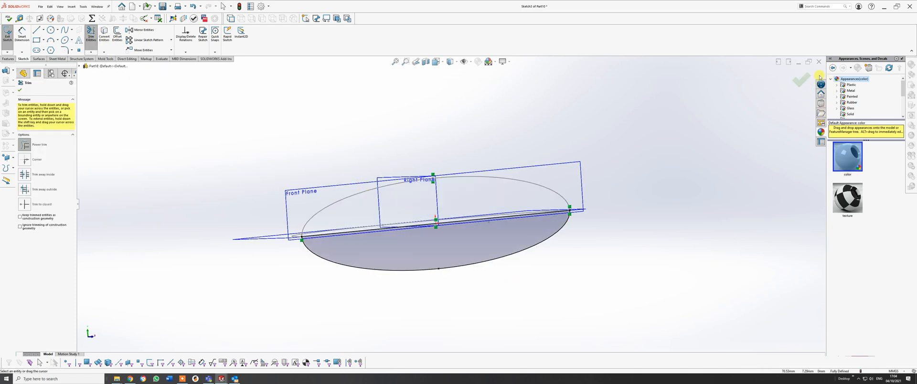
click(801, 78)
middle_drag(456, 237, 500, 230)
click(798, 78)
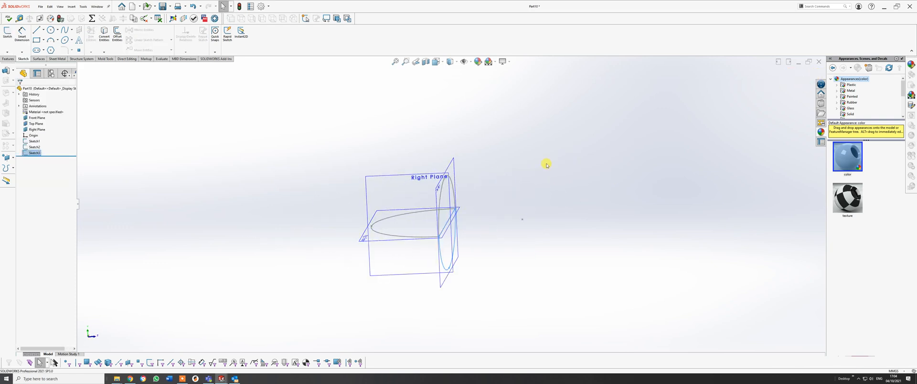
Start a new sketch on the Top Plane.
mouse_move(430, 258)
middle_down()
mouse_move(440, 238)
mouse_move(440, 253)
mouse_move(407, 271)
middle_up()
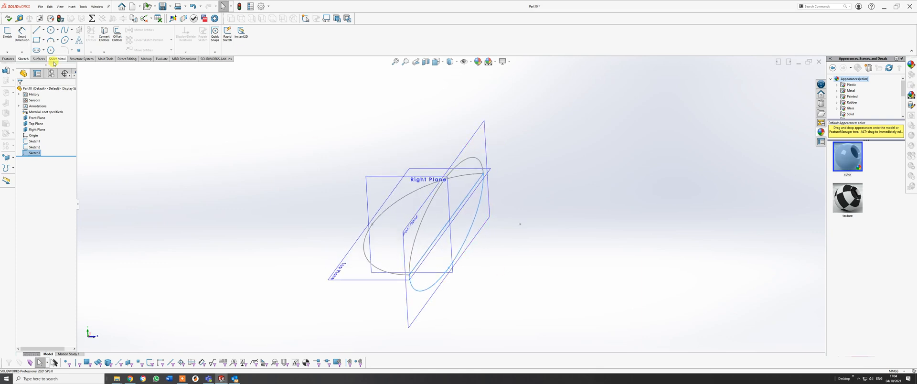
click(433, 95)
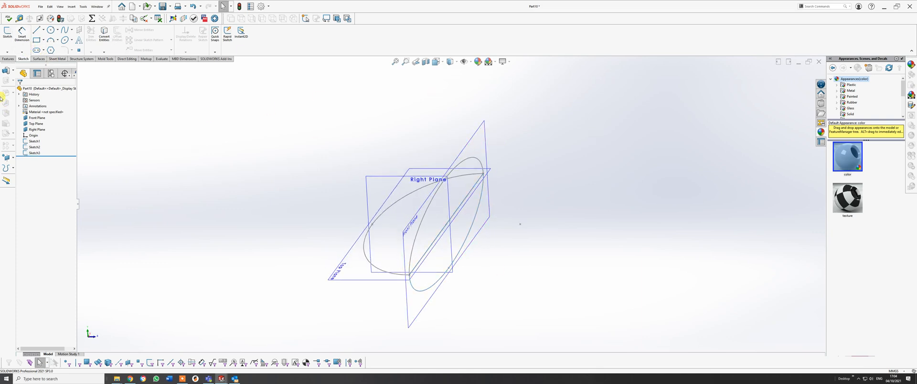
click(354, 280)
click(8, 33)
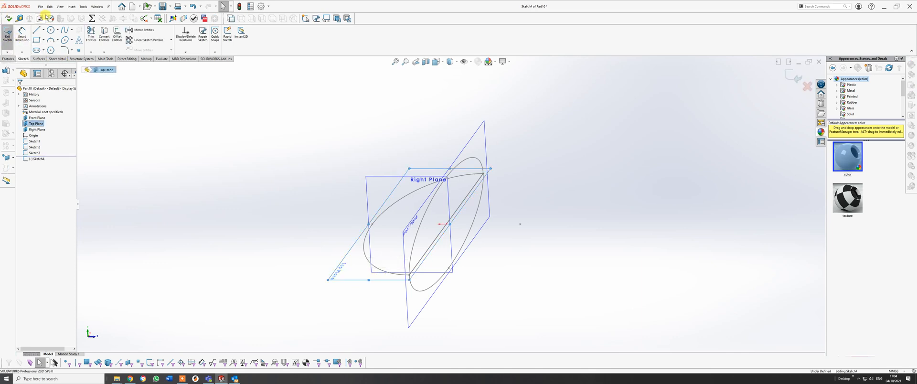
Sketch an origin-centred ellipse on the Top Plane, about 50 mm by 20 mm, with its major axis ending at the half-ellipse's end point.
click(68, 41)
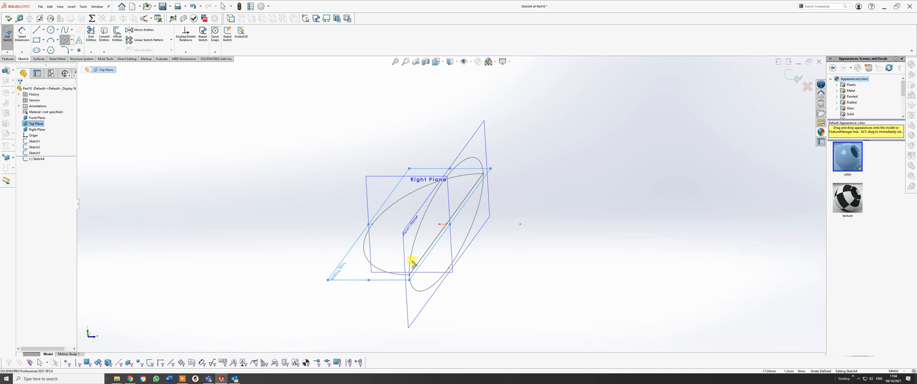
click(447, 224)
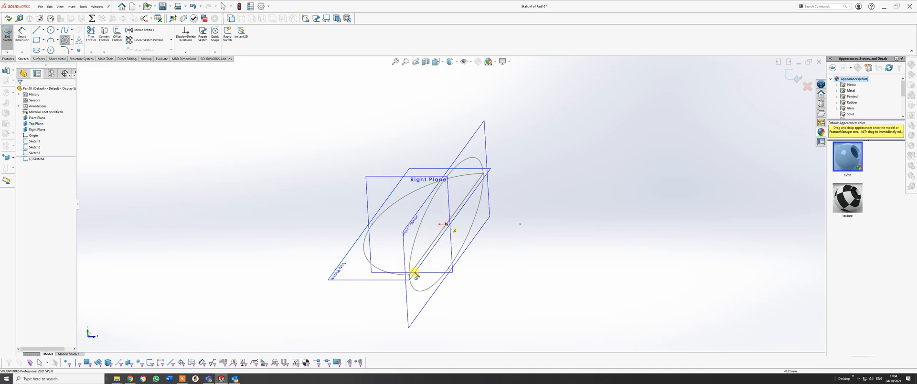
click(409, 273)
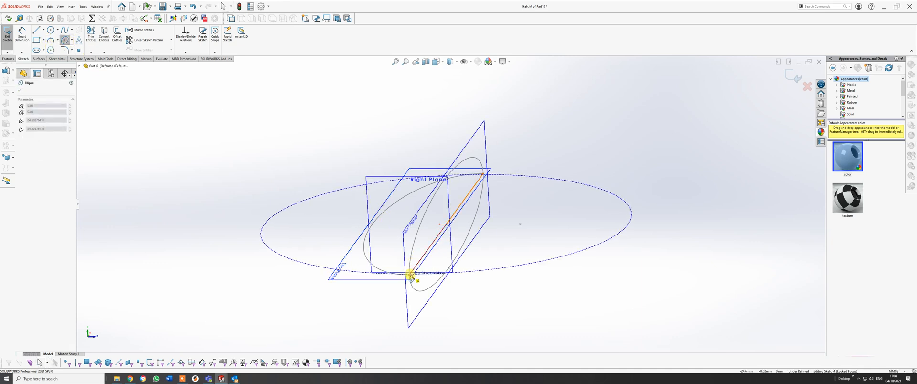
click(374, 225)
right_click(374, 225)
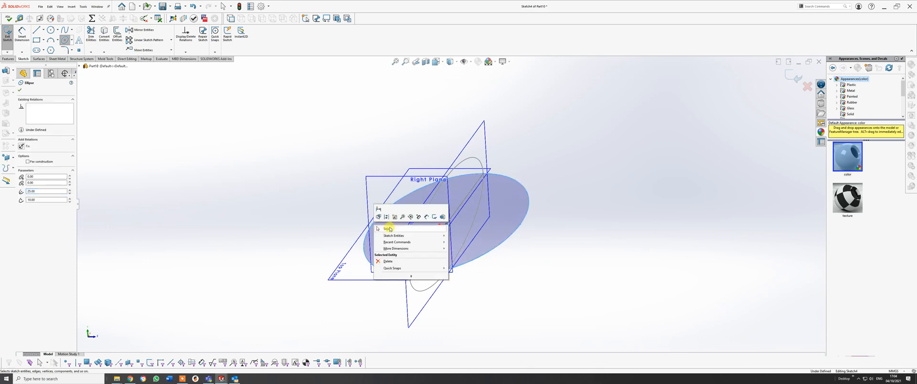
click(388, 228)
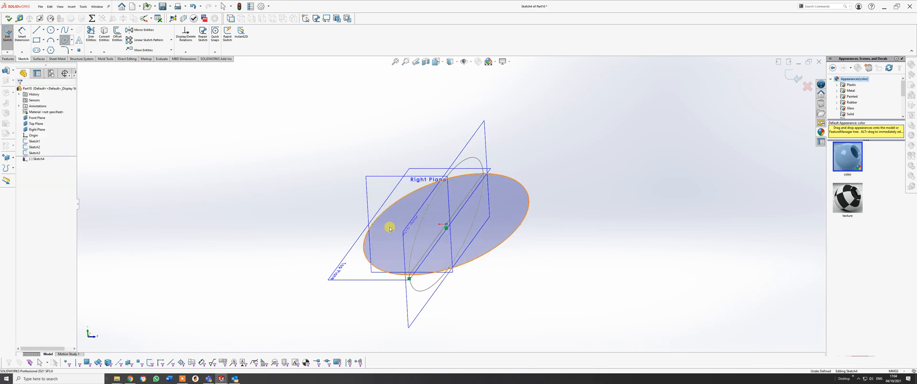
Make the Top Plane ellipse's minor-axis point coincident with the apex of the existing Top Plane half-ellipse.
click(36, 30)
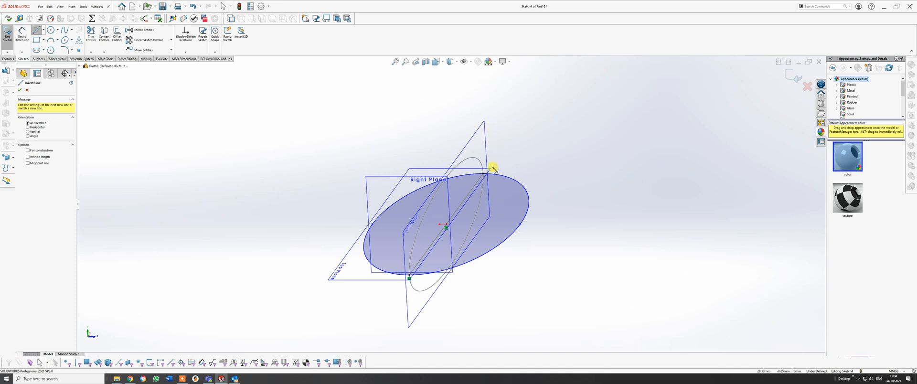
middle_drag(528, 219, 489, 274)
key(Escape)
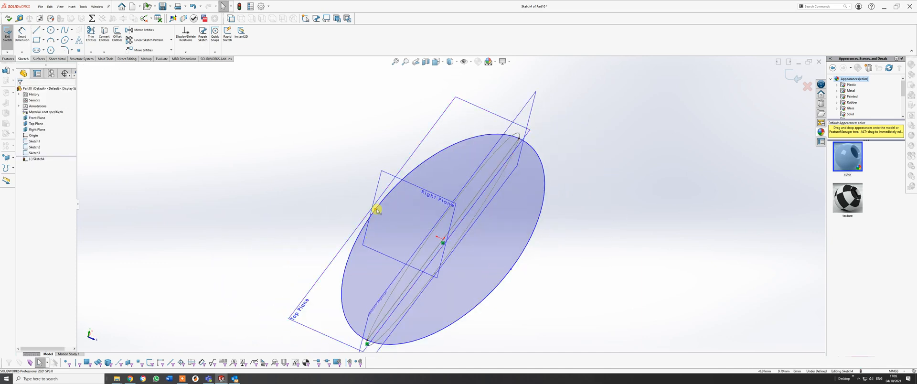
drag(381, 212, 376, 210)
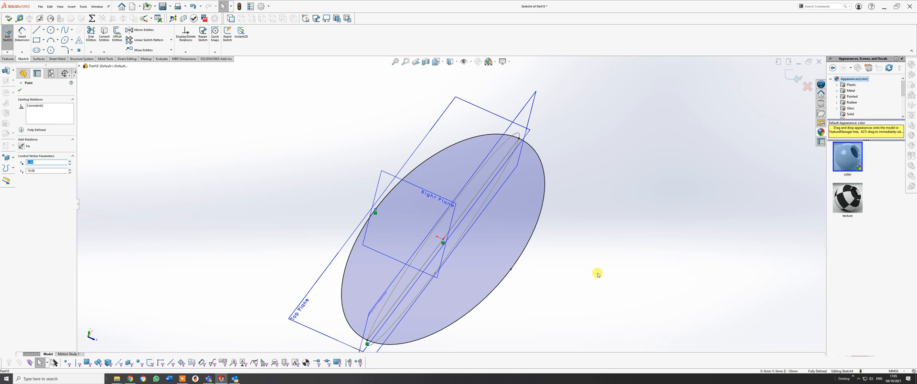
Draw a line along the Top Plane ellipse's major axis, joining its two end points.
click(38, 33)
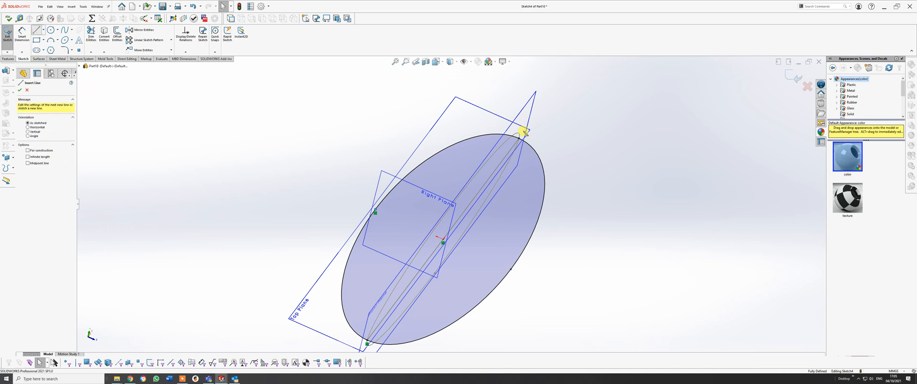
mouse_move(519, 138)
mouse_down()
mouse_move(403, 339)
mouse_move(367, 340)
mouse_up()
click(367, 340)
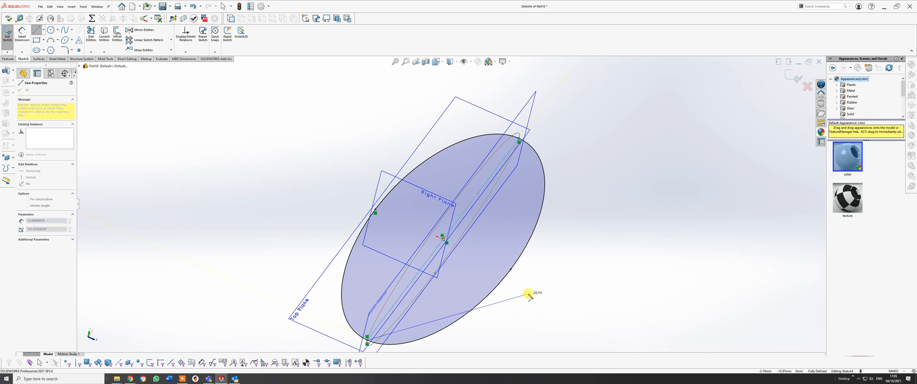
right_click(528, 294)
click(541, 295)
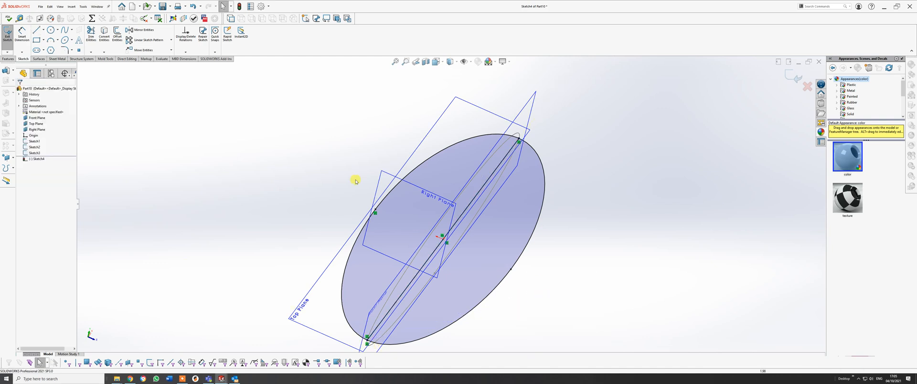
Try trimming away the Top Plane ellipse's half opposite the existing half-ellipse, and undo the trim.
click(91, 34)
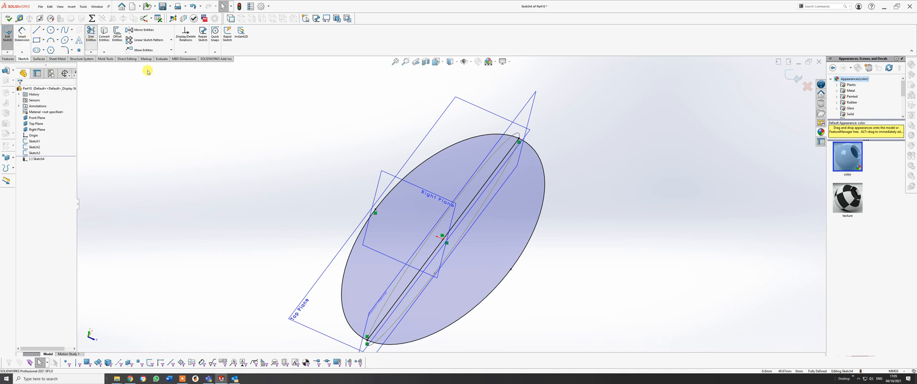
mouse_move(625, 209)
mouse_down()
mouse_move(530, 227)
mouse_move(513, 258)
mouse_up()
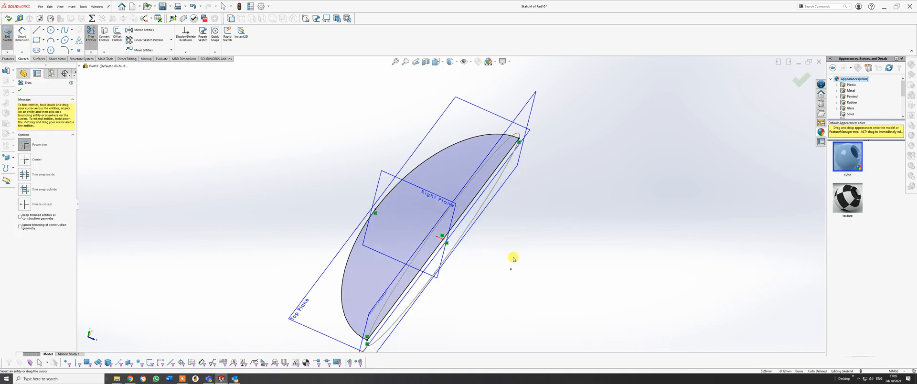
key(Escape)
key(ctrl+z)
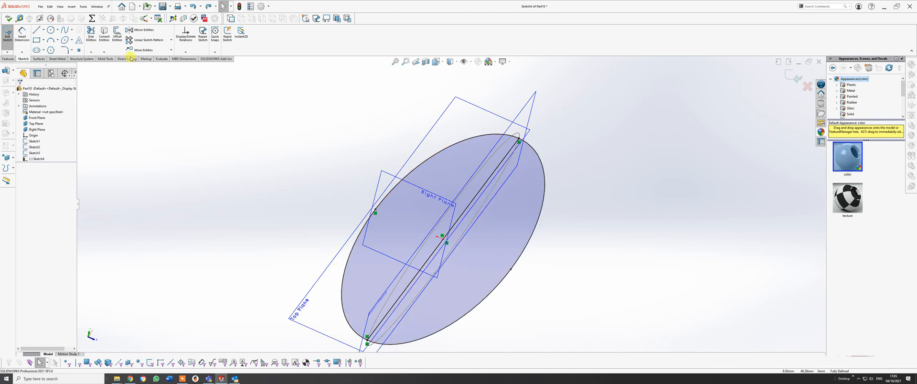
Trim away the half of the Top Plane ellipse that overlaps the existing half-ellipse, and exit the sketch.
click(91, 35)
drag(435, 133, 444, 157)
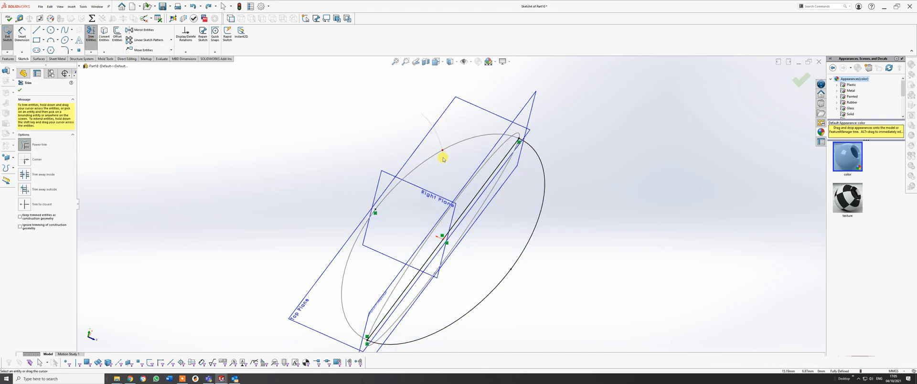
click(800, 82)
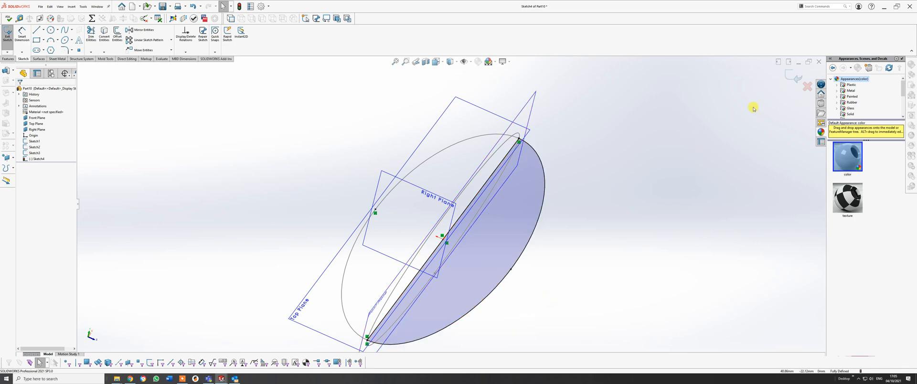
click(788, 76)
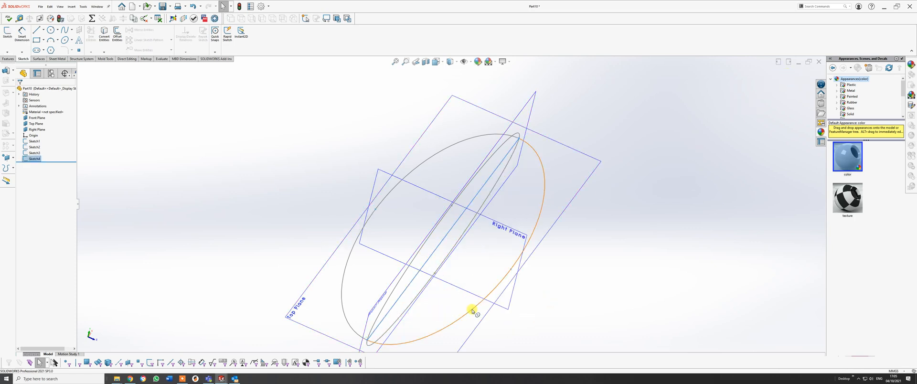
Sketch an origin-centred ellipse on the Right Plane, about 20 mm by 12 mm, with its major axis ending at the Top Plane half-ellipse's apex.
mouse_move(471, 311)
middle_down()
mouse_move(454, 235)
mouse_move(482, 256)
mouse_move(471, 277)
mouse_move(499, 254)
mouse_move(485, 300)
mouse_move(477, 266)
mouse_move(395, 238)
middle_up()
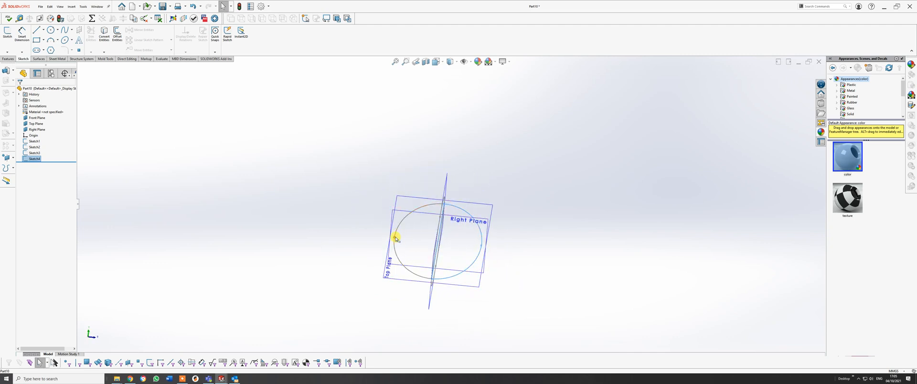
middle_drag(450, 234, 411, 225)
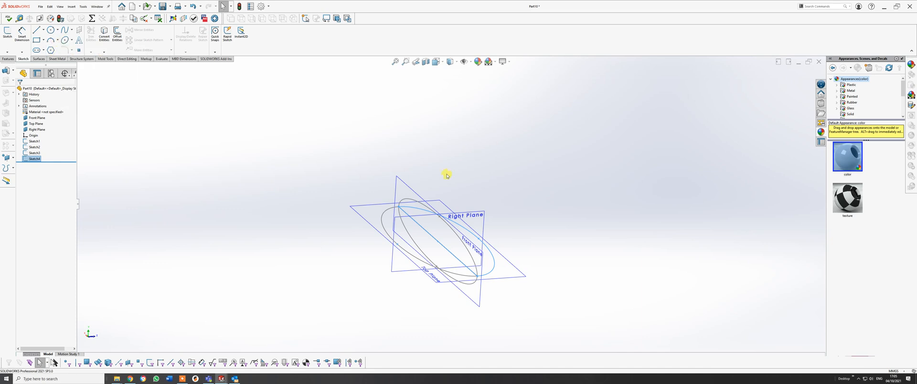
click(476, 214)
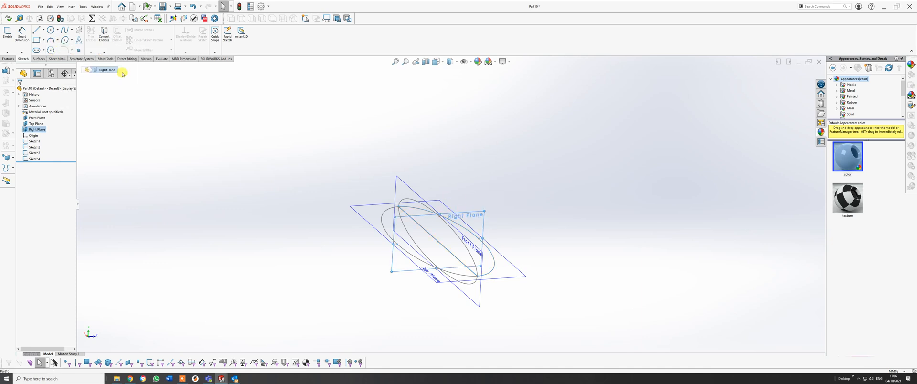
click(64, 40)
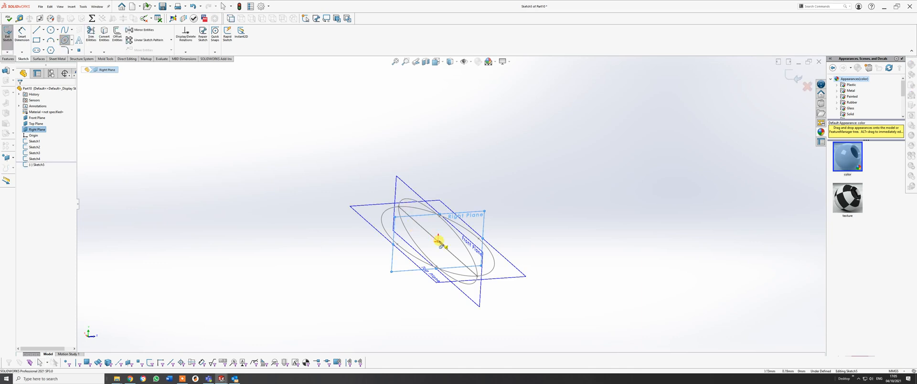
click(438, 240)
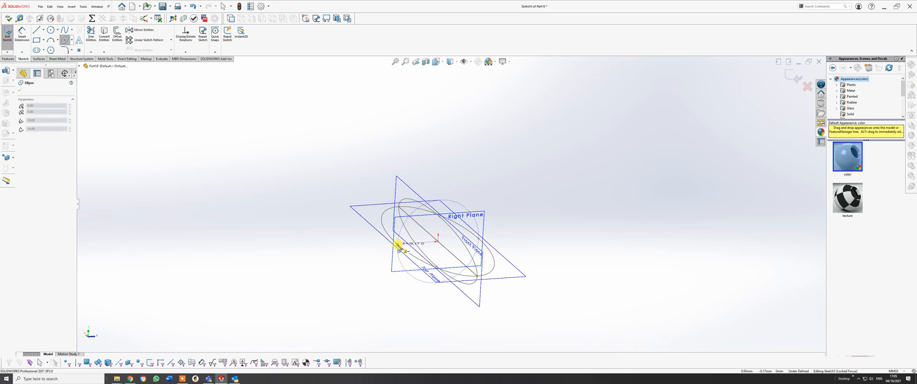
click(398, 245)
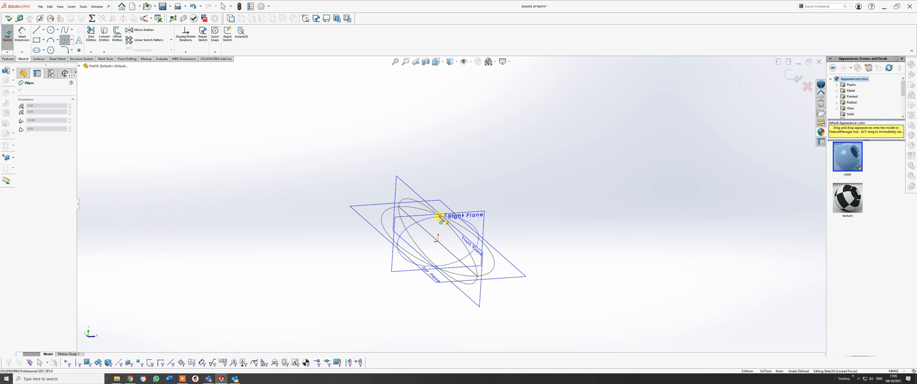
scroll(440, 217, down, 5)
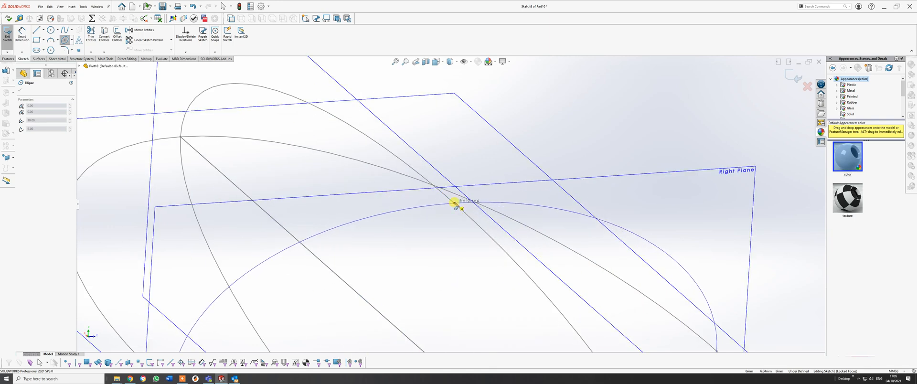
click(454, 203)
right_click(455, 203)
click(466, 209)
Make the Right Plane ellipse's upper minor-axis point coincident with the Front Plane half-ellipse and exit the sketch.
scroll(449, 233, up, 5)
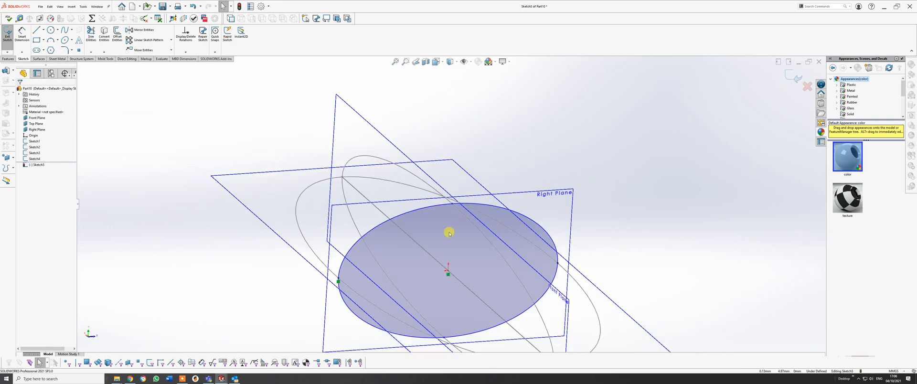
scroll(368, 263, down, 2)
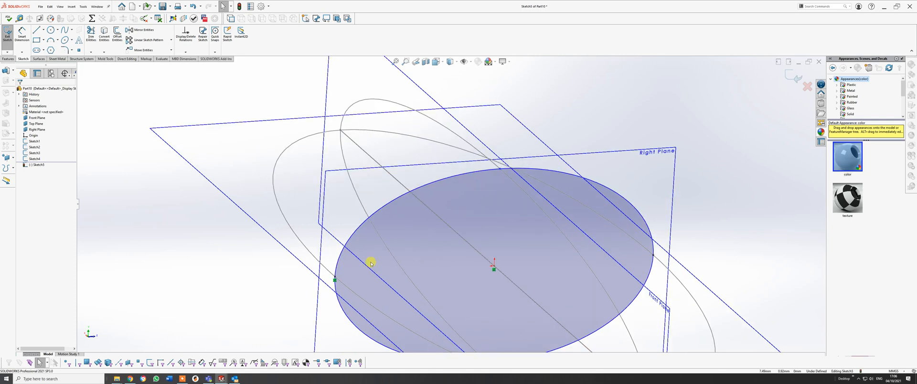
click(500, 170)
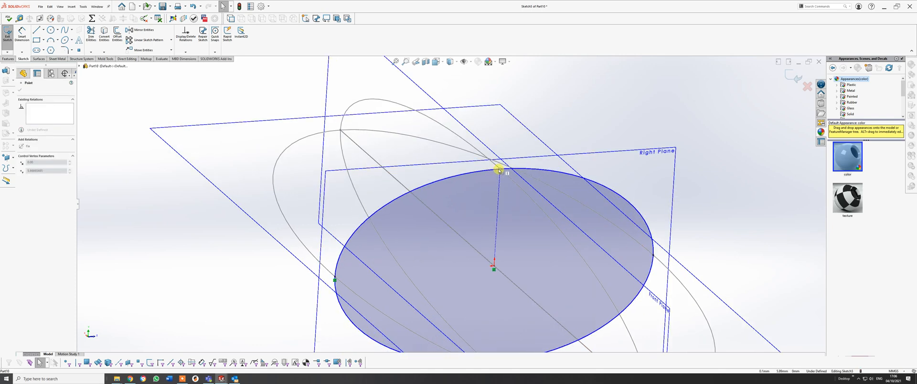
drag(500, 167, 500, 170)
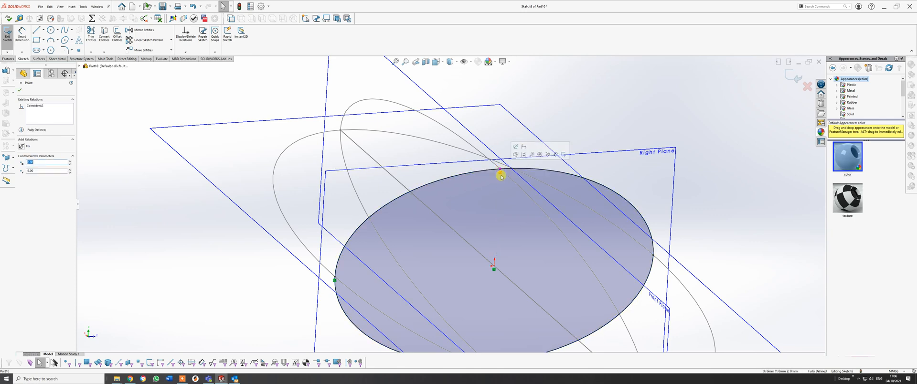
scroll(561, 211, up, 1)
scroll(447, 265, up, 3)
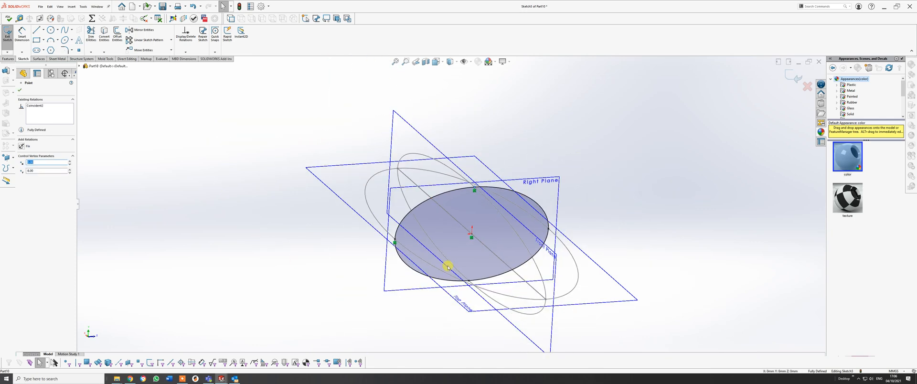
mouse_move(443, 238)
middle_down()
mouse_move(431, 208)
mouse_move(608, 140)
mouse_move(389, 236)
mouse_move(399, 124)
middle_up()
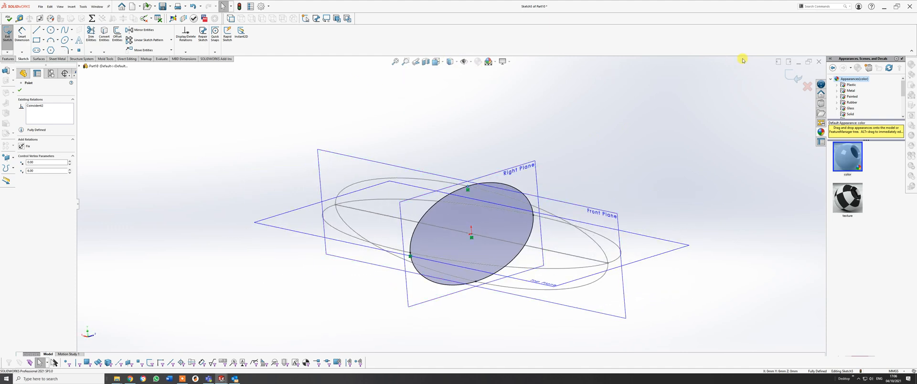
click(790, 80)
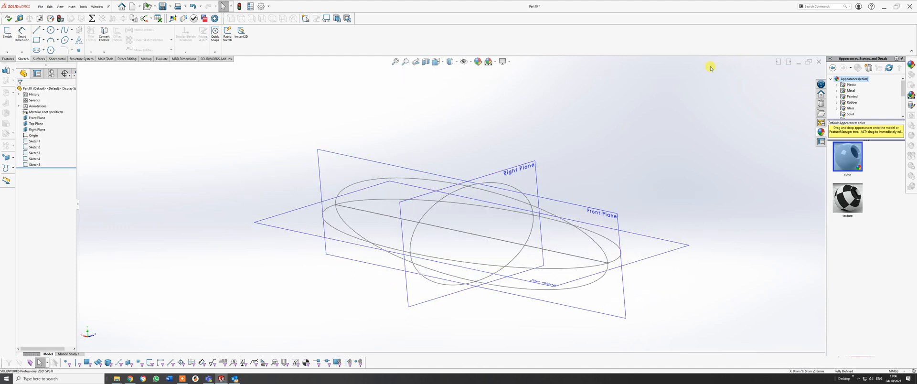
Hide the reference planes so that only the sketch curves are displayed.
click(464, 62)
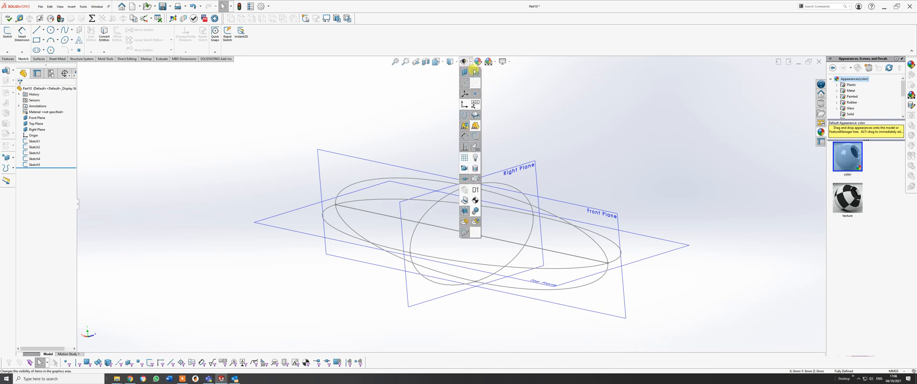
click(474, 71)
mouse_move(581, 196)
middle_down()
mouse_move(542, 206)
mouse_move(590, 206)
mouse_move(603, 178)
mouse_move(631, 194)
mouse_move(520, 258)
mouse_move(503, 282)
middle_up()
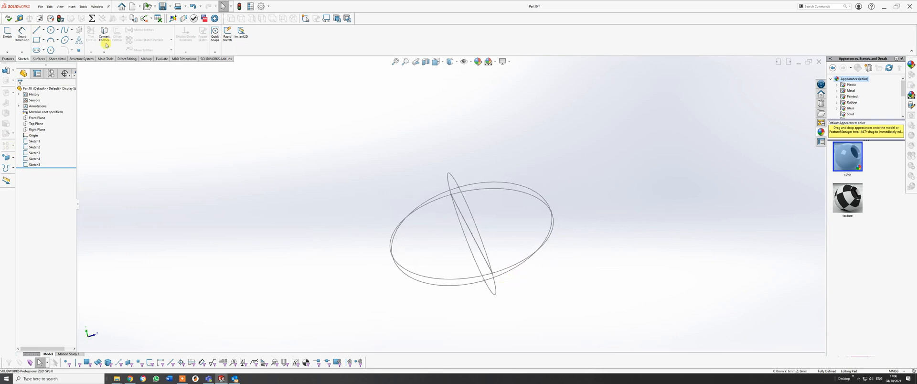
Start a Lofted Boss/Base and select the four half-ellipse profiles in order around their shared axis: Sketch4, Sketch1, Sketch2, Sketch3.
click(8, 59)
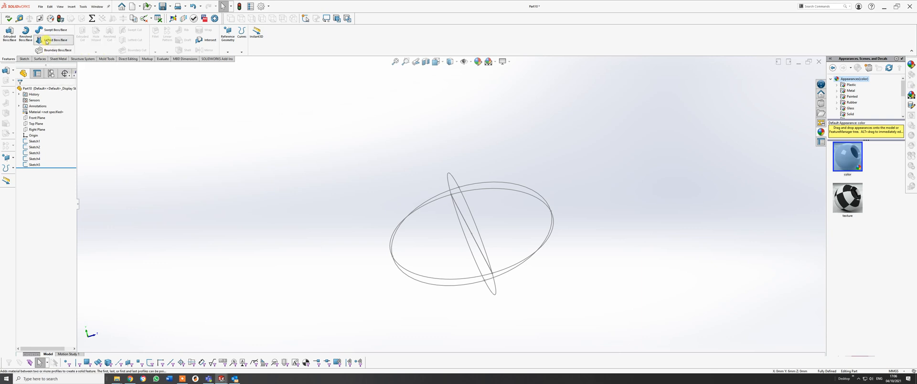
click(47, 42)
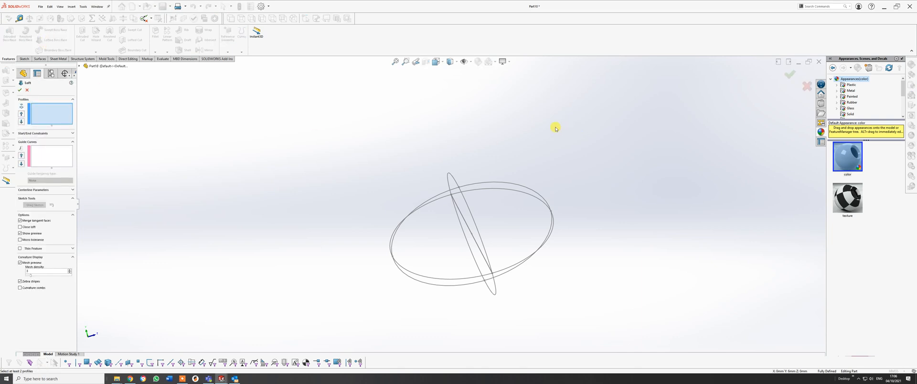
mouse_move(556, 129)
middle_down()
mouse_move(561, 180)
mouse_move(553, 187)
mouse_move(573, 202)
middle_up()
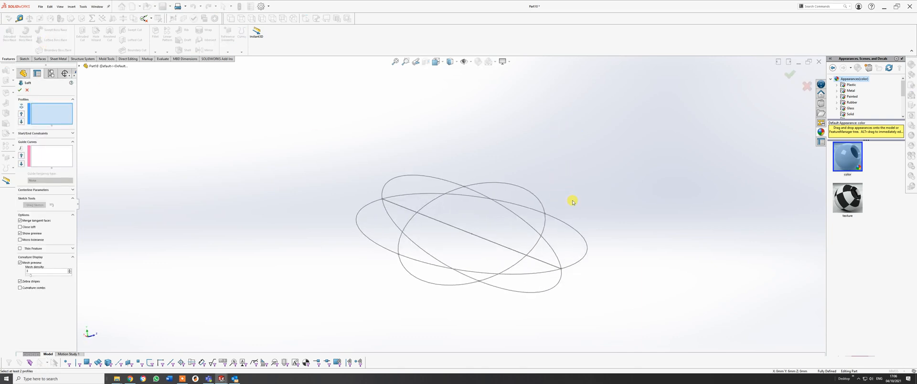
click(562, 223)
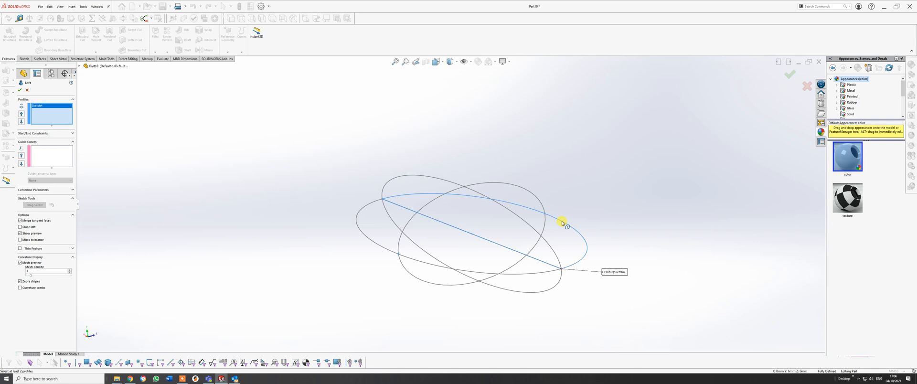
mouse_move(557, 219)
middle_down()
mouse_move(537, 211)
mouse_move(550, 219)
middle_up()
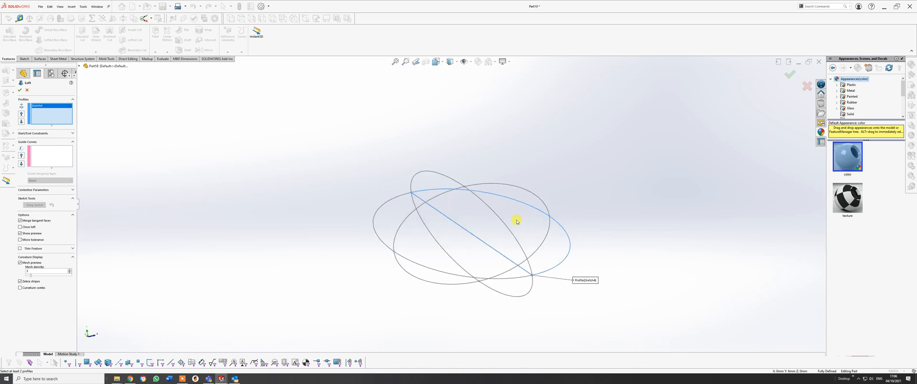
click(494, 213)
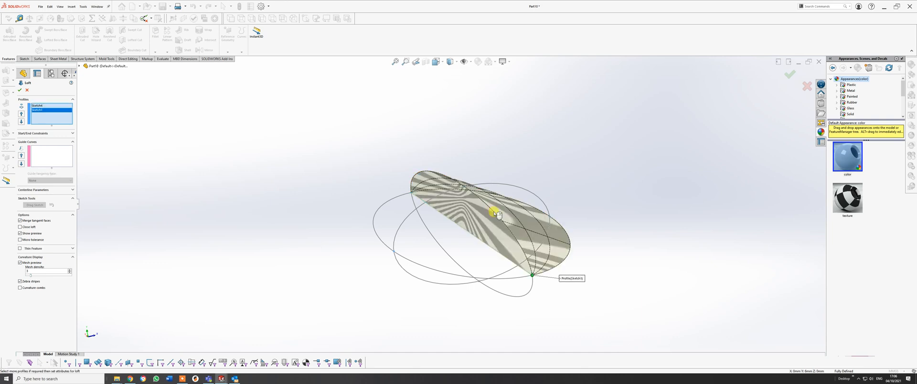
mouse_move(485, 213)
middle_down()
mouse_move(467, 185)
mouse_move(436, 224)
middle_up()
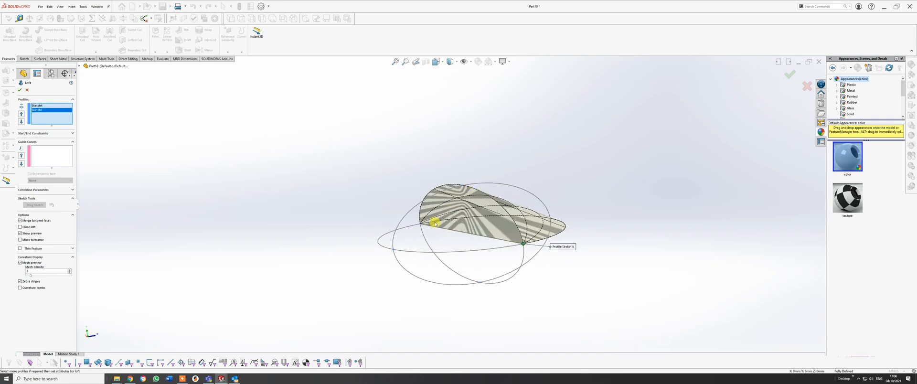
click(414, 253)
middle_drag(444, 258, 434, 249)
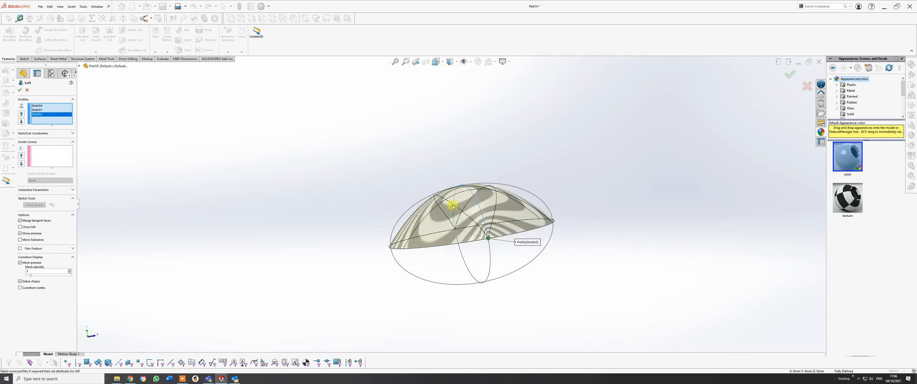
click(473, 279)
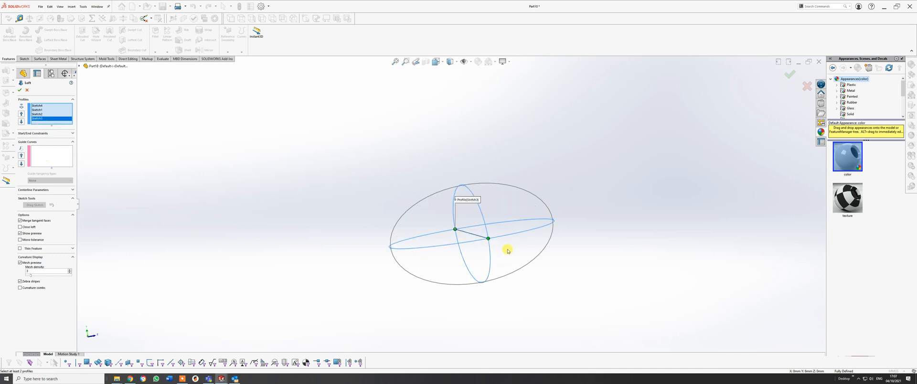
Add the Right Plane ellipse as the loft's guide curve and complete the feature with Close loft enabled.
click(49, 155)
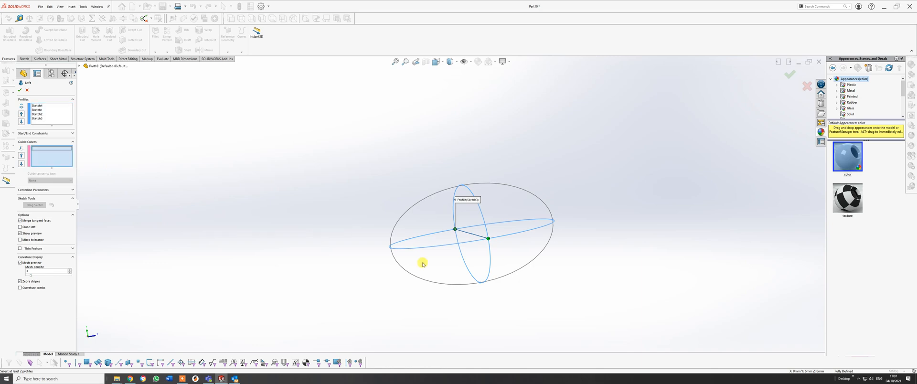
click(408, 274)
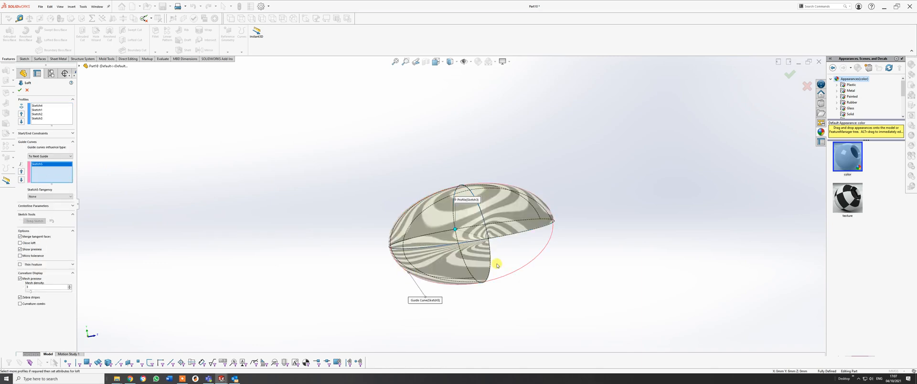
mouse_move(496, 262)
middle_down()
mouse_move(480, 218)
mouse_move(378, 202)
mouse_move(474, 261)
mouse_move(495, 285)
middle_up()
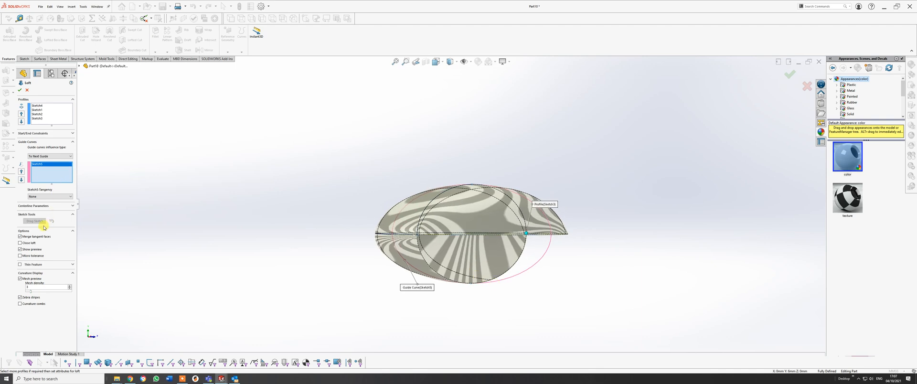
click(22, 243)
middle_drag(528, 218, 501, 238)
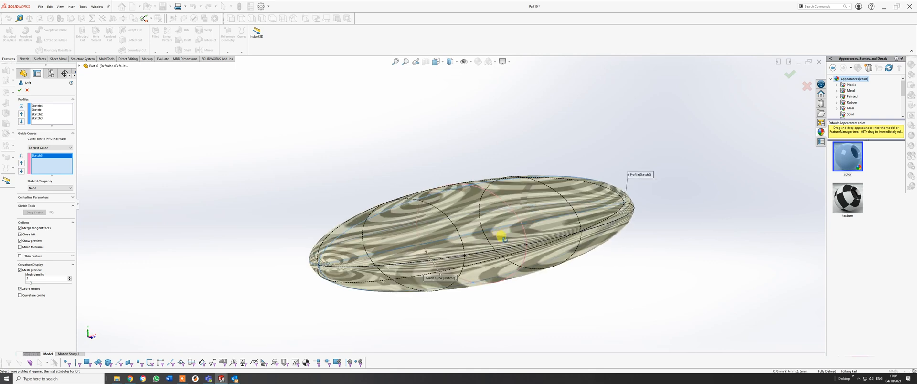
click(788, 73)
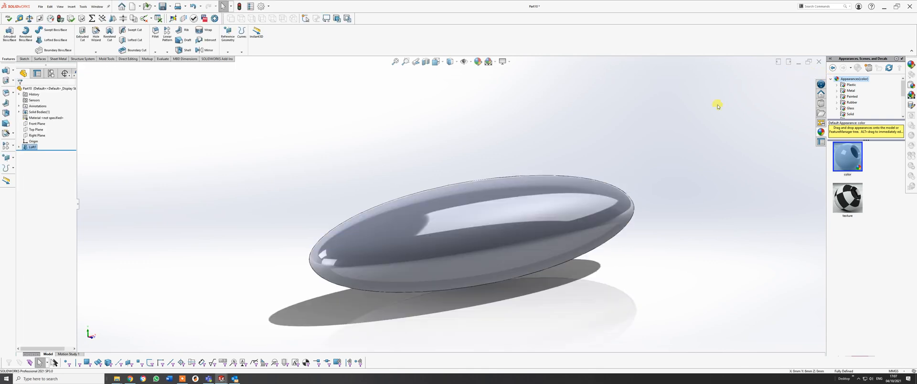
middle_drag(597, 172, 357, 289)
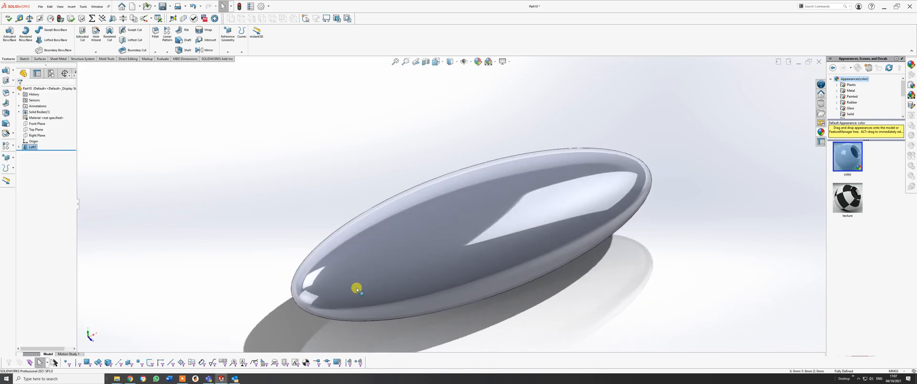
click(182, 379)
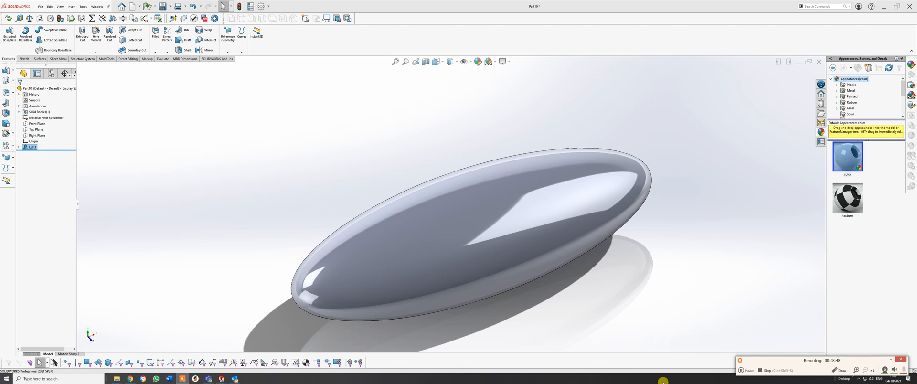
click(741, 372)
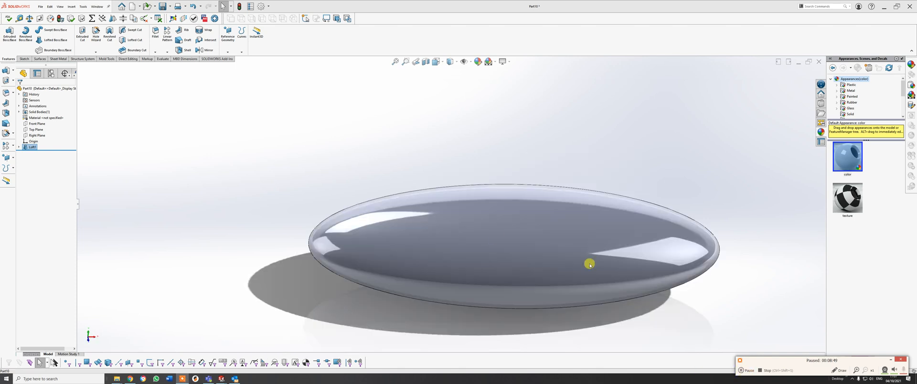
scroll(502, 224, up, 3)
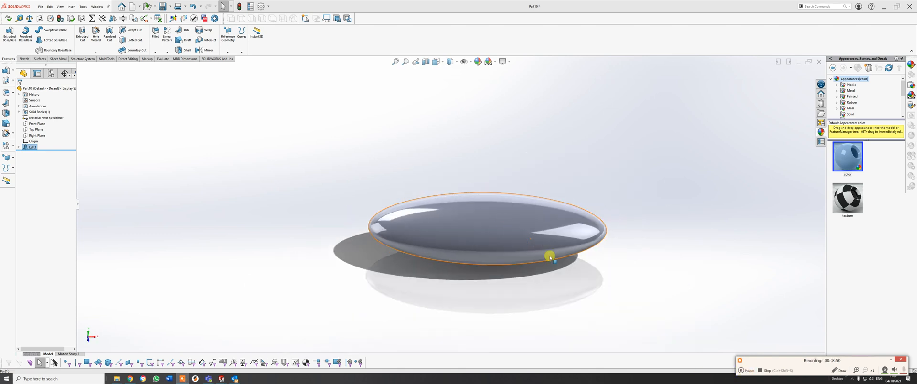
middle_drag(551, 257, 495, 256)
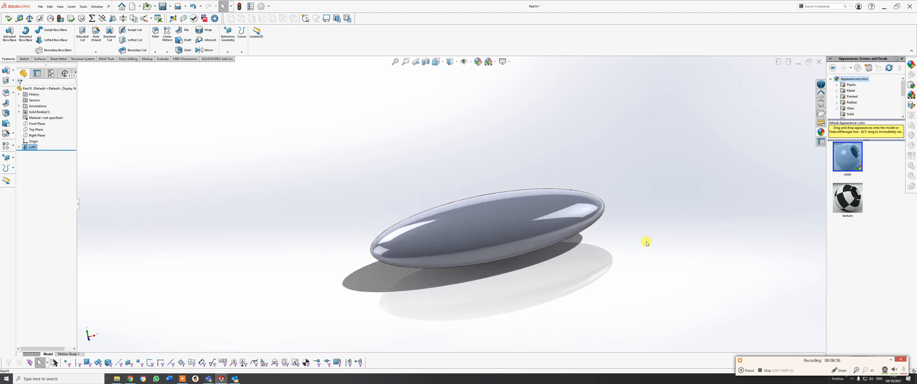
middle_drag(646, 243, 587, 226)
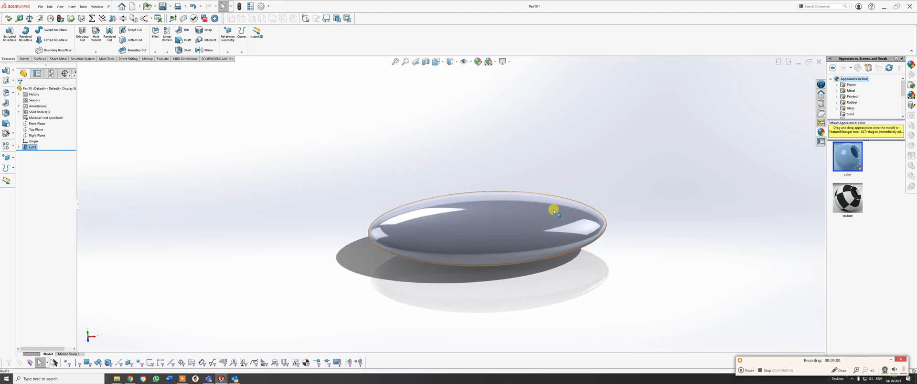
Turn the display of the reference planes back on around the lofted body.
click(456, 62)
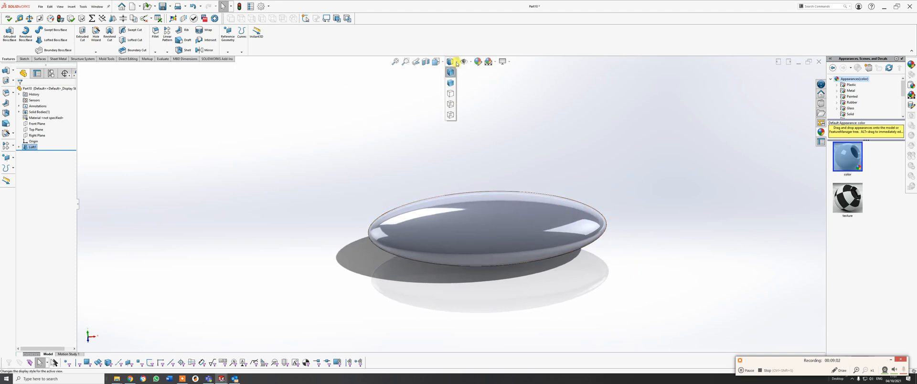
click(443, 63)
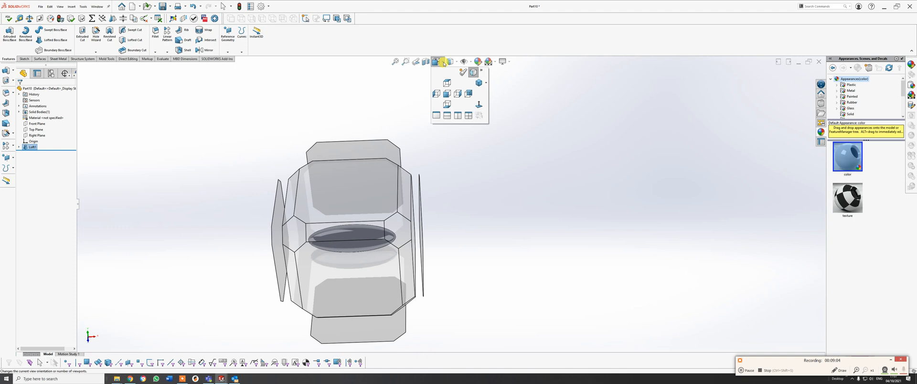
click(469, 62)
click(475, 73)
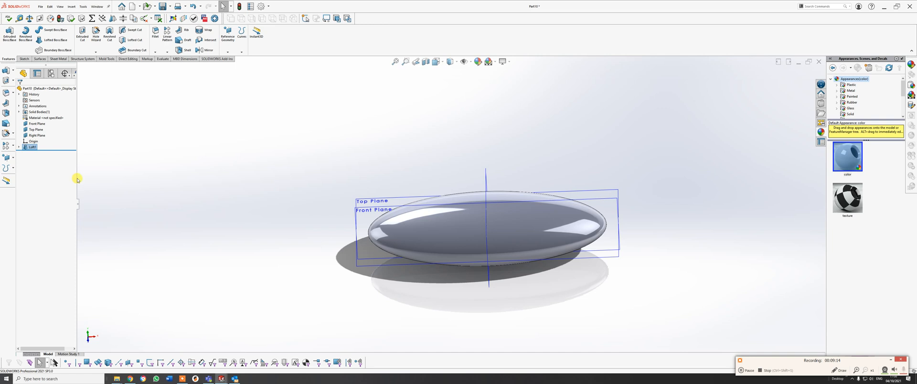
Widen the feature tree, expand its display pane, and toggle the Front Plane's visibility off and on.
drag(76, 178, 114, 177)
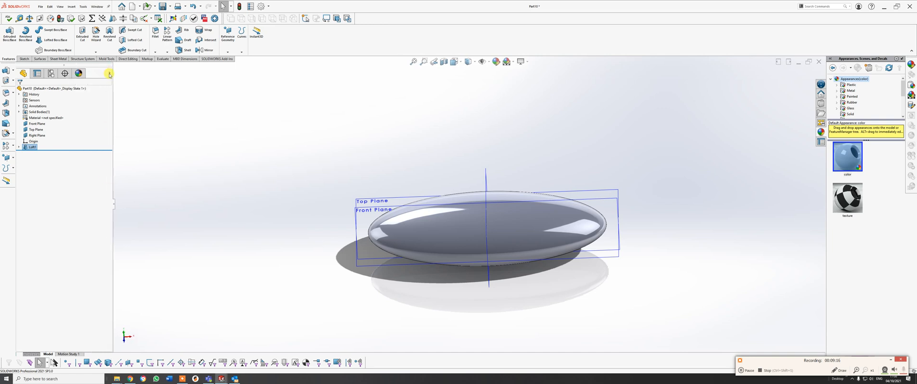
click(110, 74)
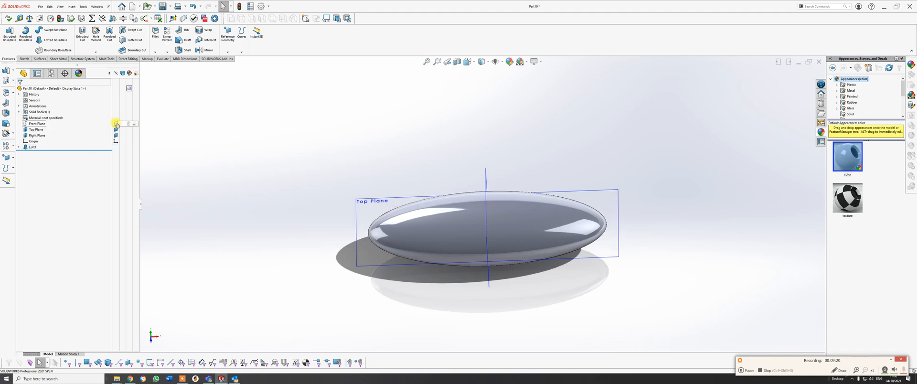
click(116, 125)
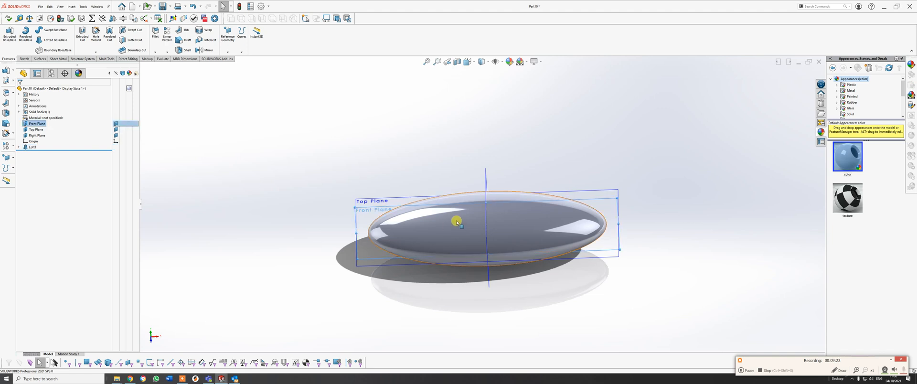
Hide all item types in the view so only the solid is displayed, and clear the Front Plane selection.
middle_drag(458, 219, 524, 111)
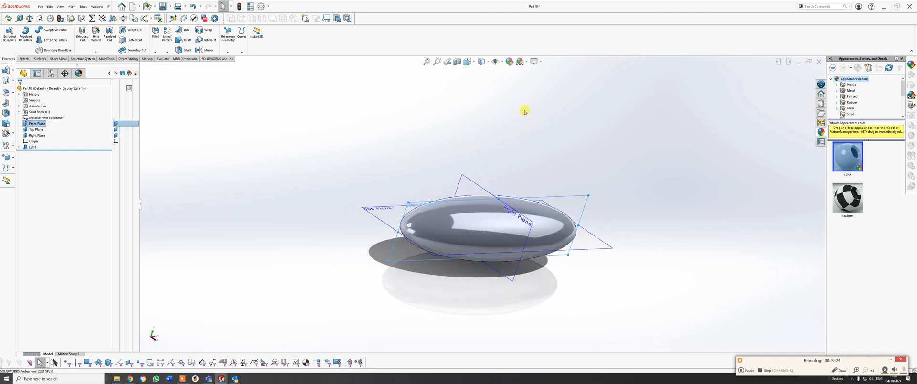
click(495, 63)
click(493, 159)
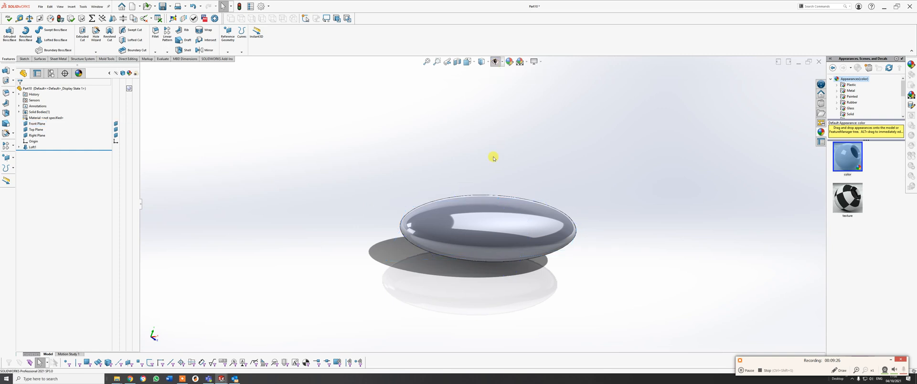
Create a reference plane offset 10 mm above the Top Plane.
middle_drag(493, 158, 399, 143)
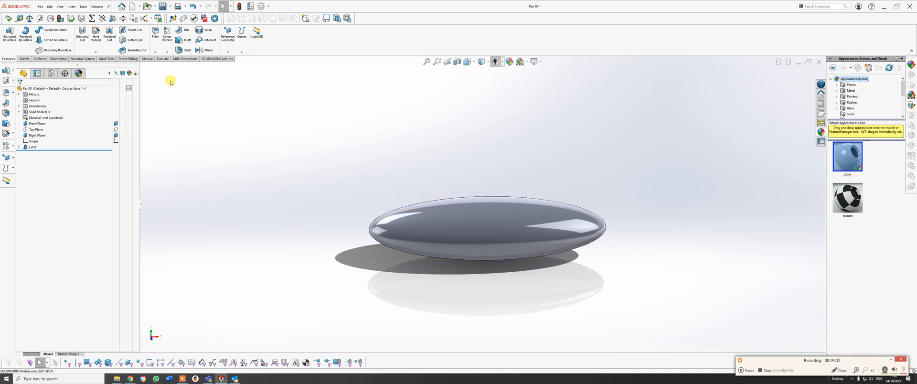
click(229, 36)
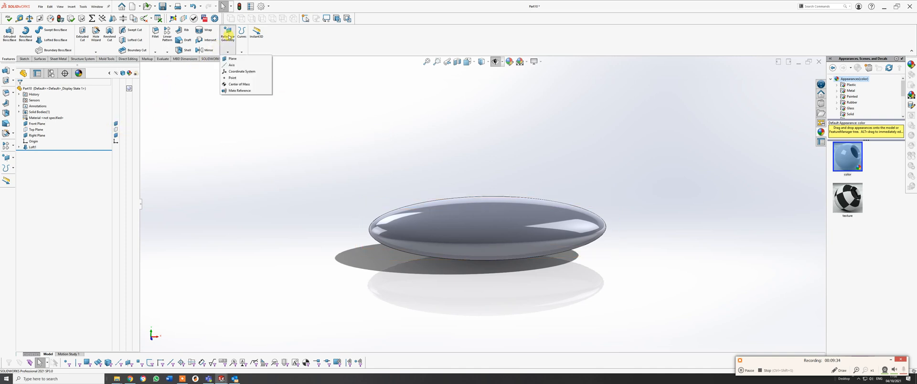
click(232, 59)
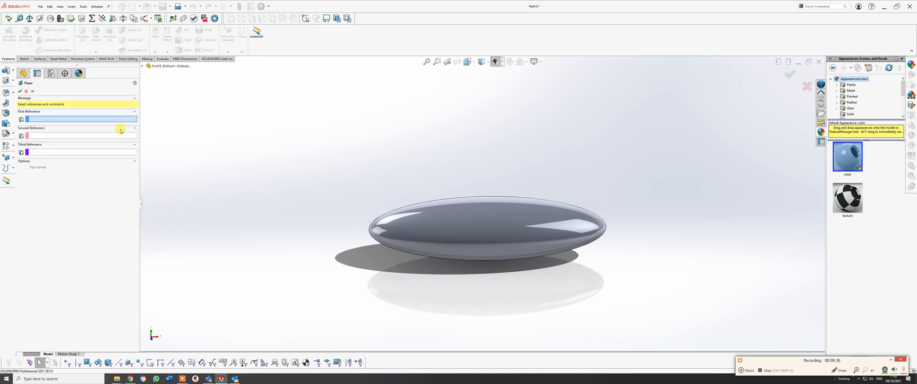
click(143, 67)
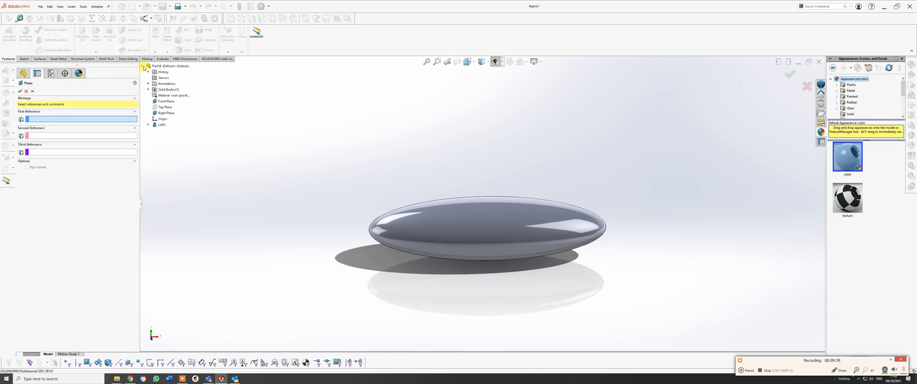
click(163, 109)
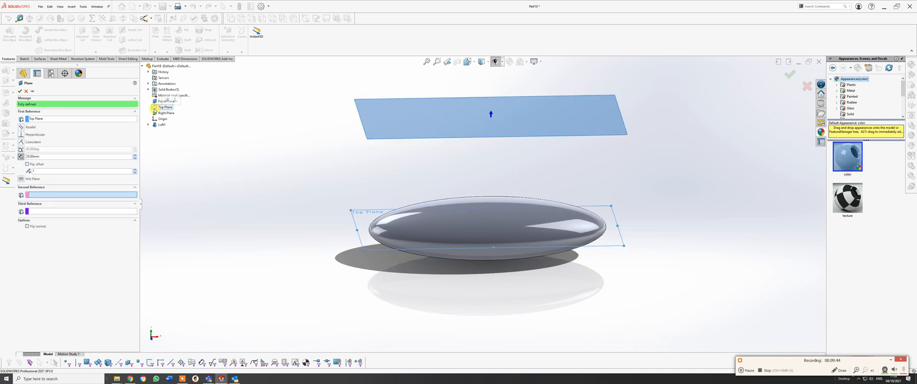
drag(43, 157, 14, 154)
key(Return)
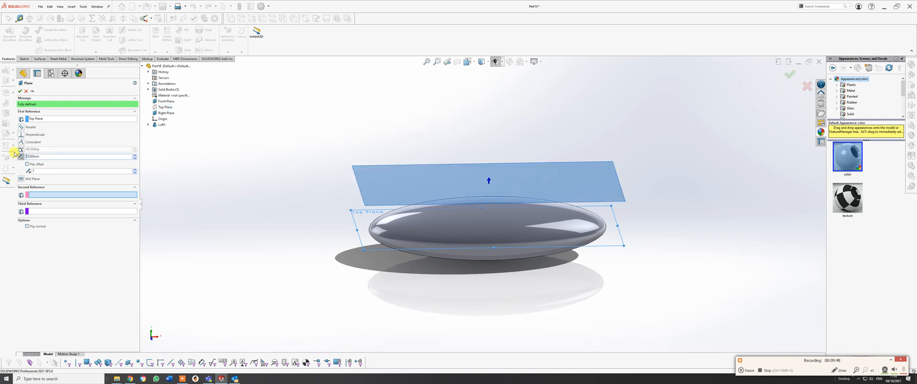
click(21, 91)
Switch to the top view of the body and start a sketch on the new offset plane.
middle_drag(433, 167, 446, 245)
key(space)
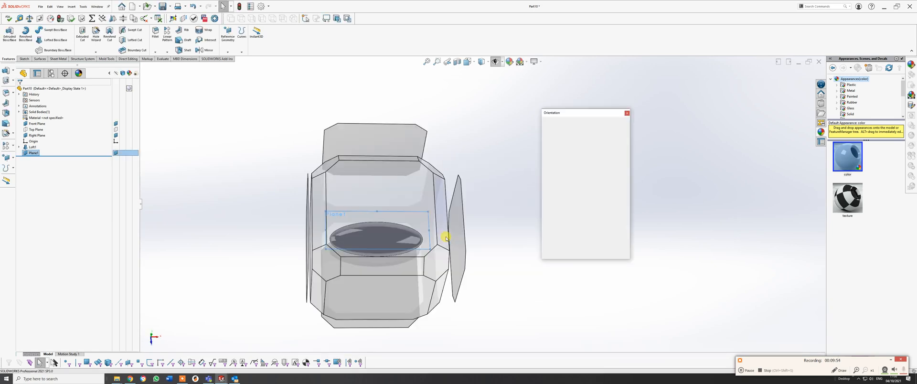
click(409, 189)
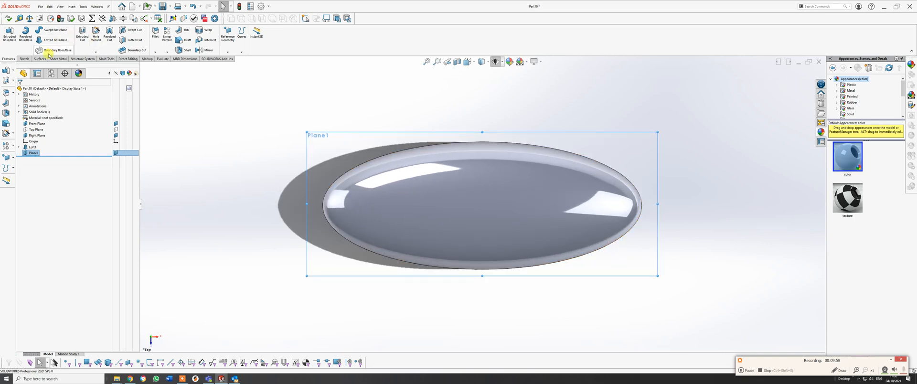
click(24, 59)
click(7, 33)
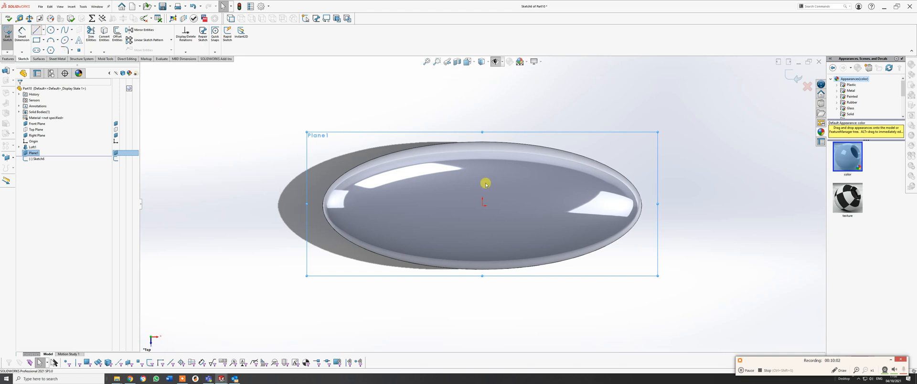
Sketch a horizontal line about 25 mm long from the origin to the pointed end of the body.
key(l)
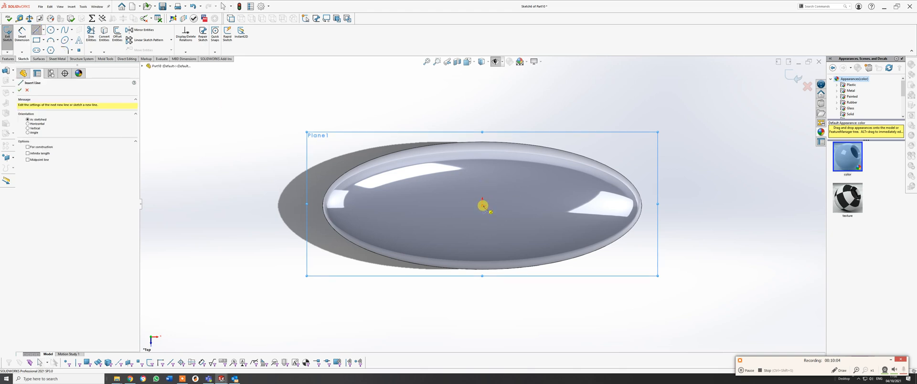
click(483, 206)
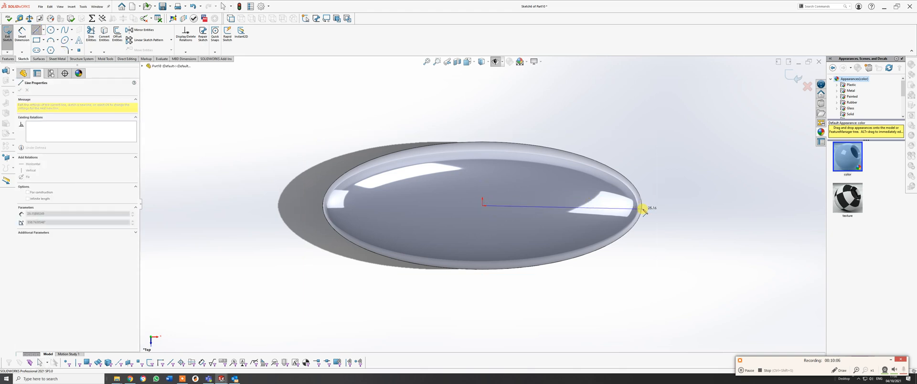
click(642, 205)
right_click(642, 205)
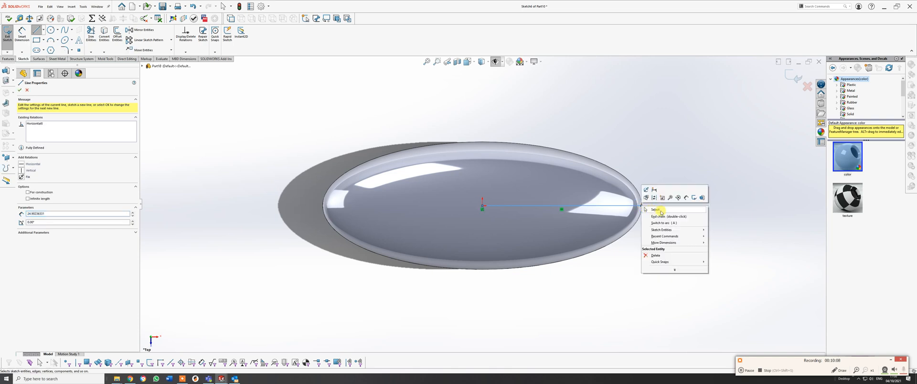
click(652, 201)
Try to relate the line's outer endpoint to the body's silhouette edge.
scroll(651, 200, down, 2)
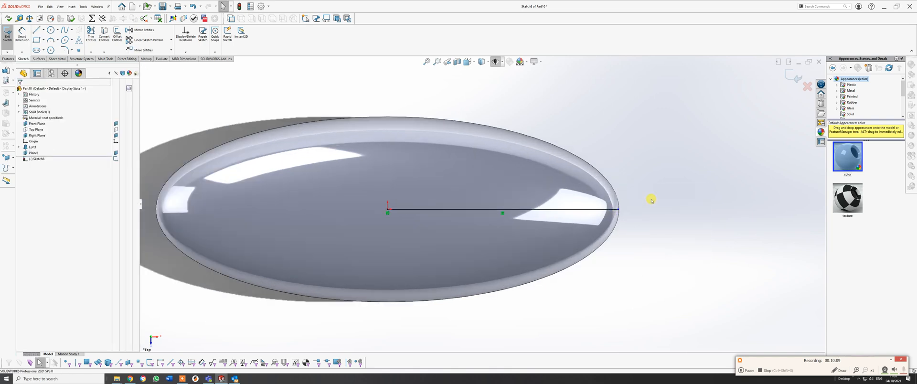
click(618, 209)
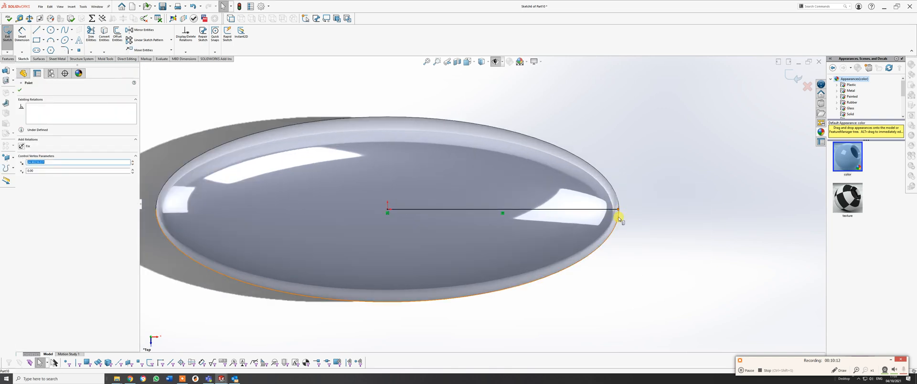
ctrl+click(619, 218)
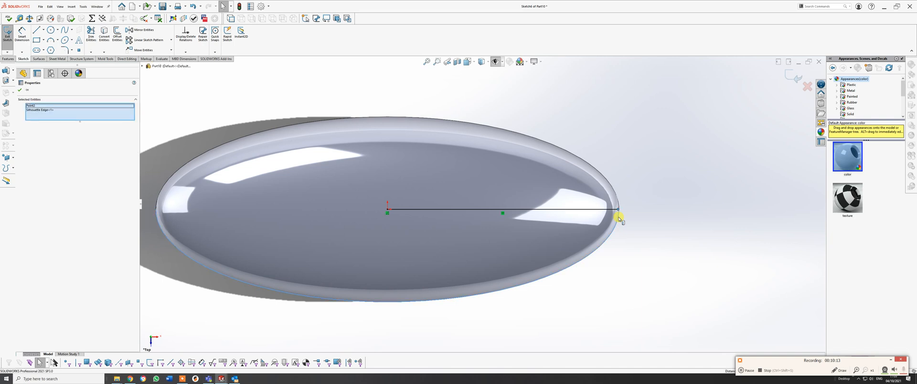
click(642, 171)
Stretch the horizontal line past the end of the body and convert it to construction geometry.
drag(649, 211, 673, 208)
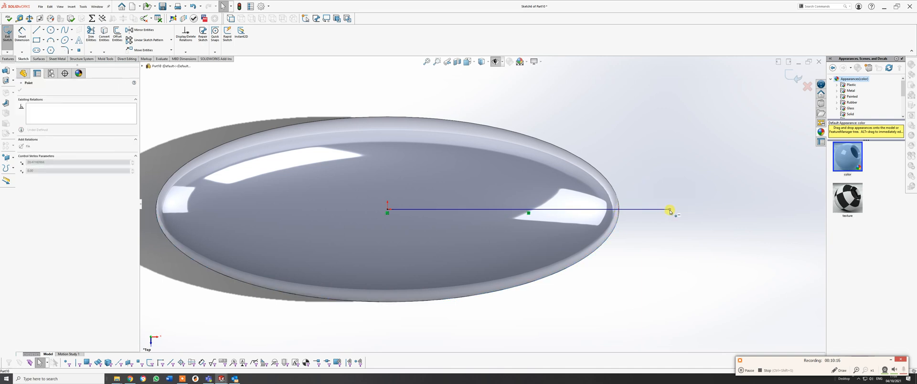
click(631, 210)
click(655, 194)
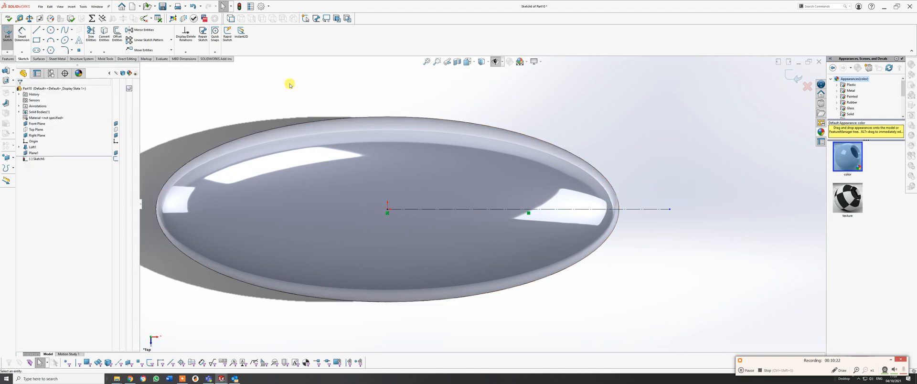
Sketch two circles centred on the horizontal construction line: one about 6.2 mm in diameter and a smaller one about 4 mm near the body's end.
click(51, 29)
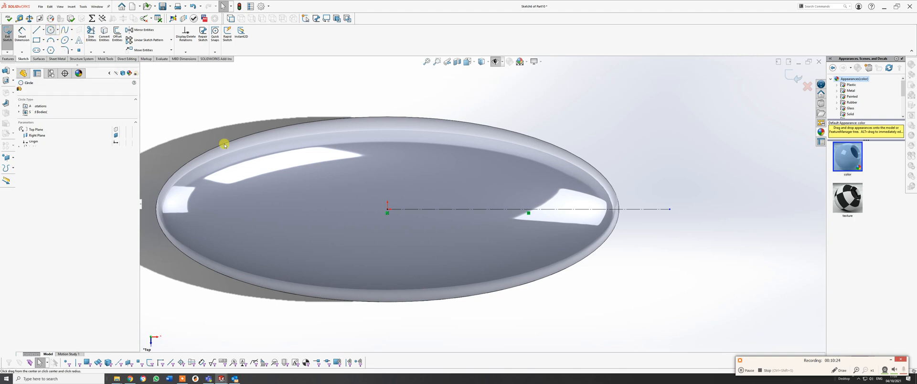
drag(507, 210, 526, 232)
right_click(528, 233)
click(538, 235)
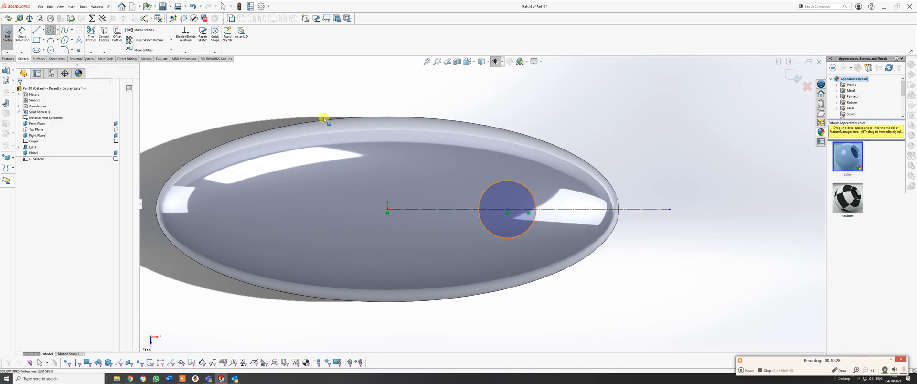
click(51, 29)
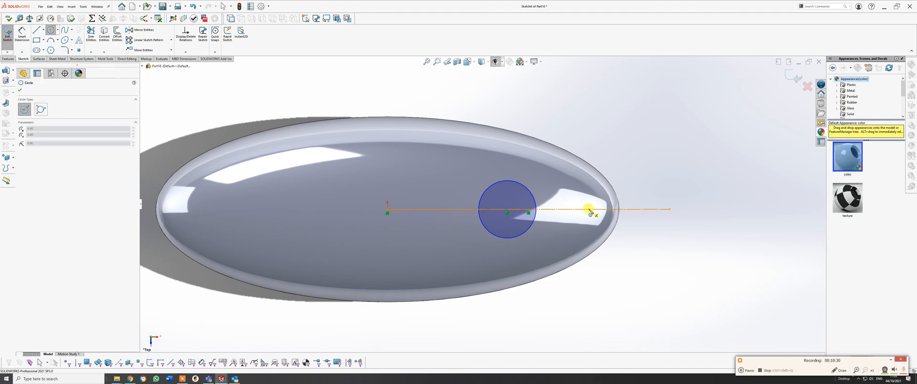
drag(589, 209, 598, 225)
right_click(601, 226)
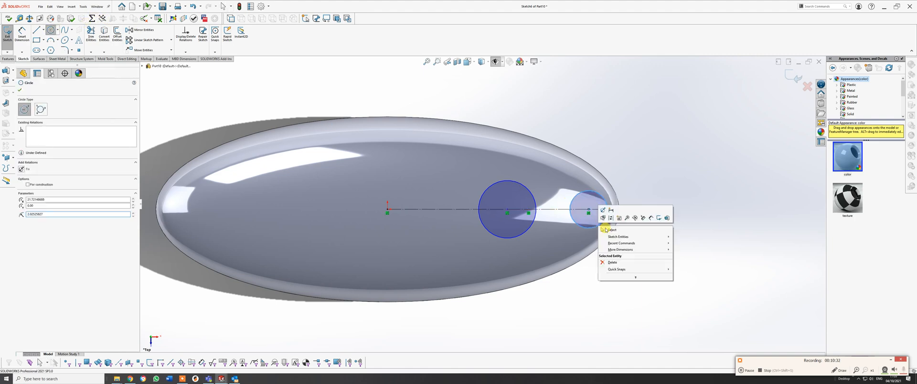
click(611, 230)
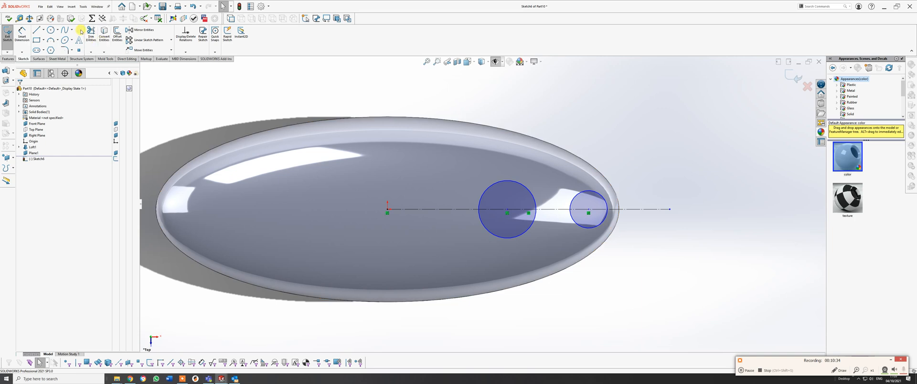
Sketch a vertical construction line about 6.6 mm long, rising from the horizontal centreline just beyond the body's end.
click(48, 47)
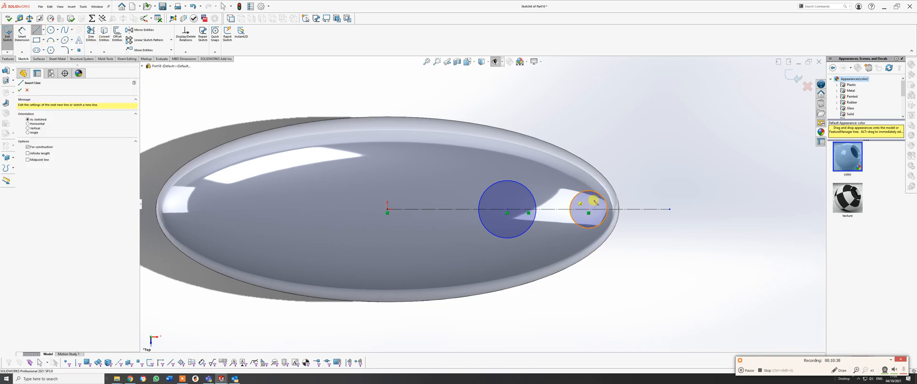
click(622, 209)
click(622, 148)
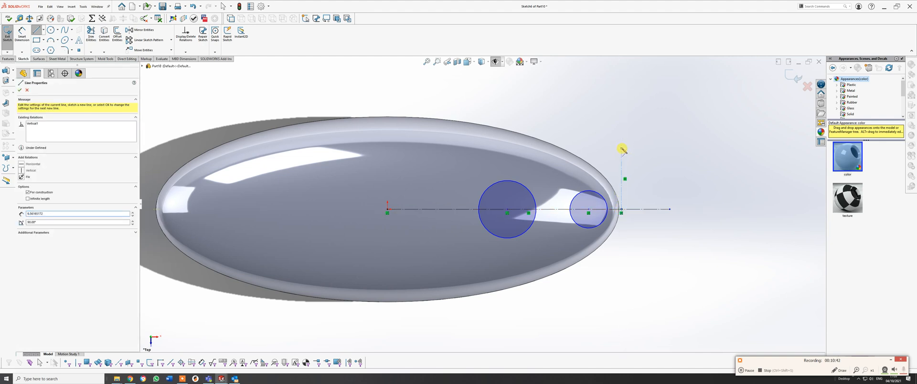
right_click(622, 148)
click(634, 148)
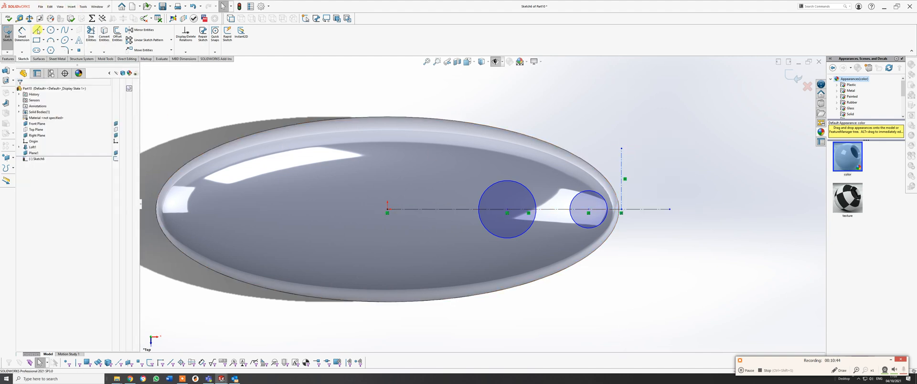
Dimension the distance from the origin to the vertical construction line as 25 mm.
click(22, 34)
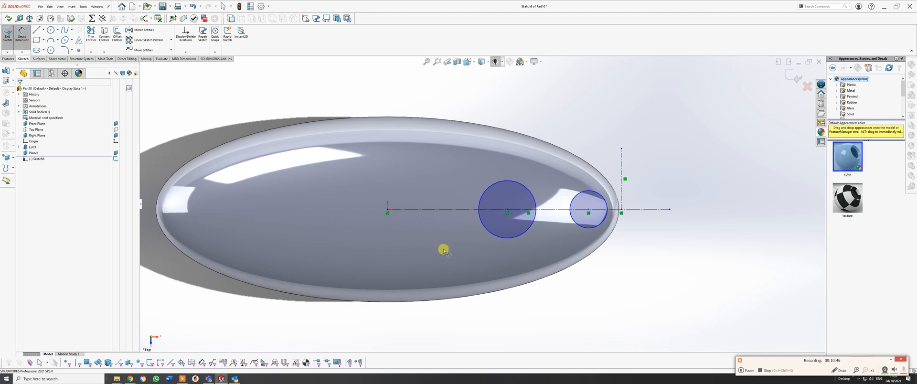
click(387, 210)
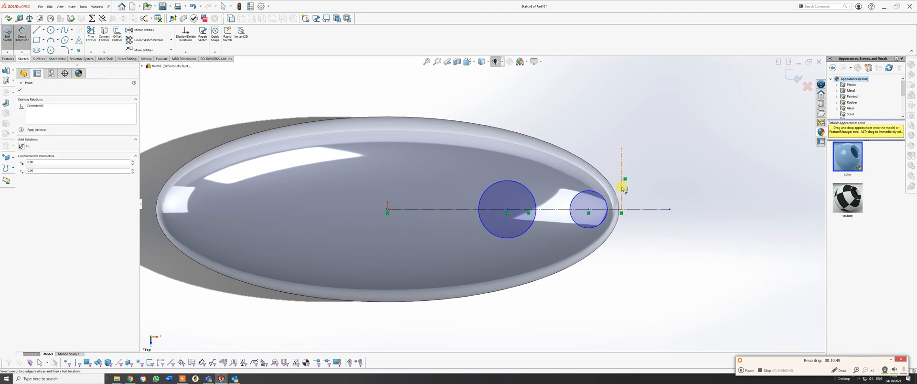
click(621, 185)
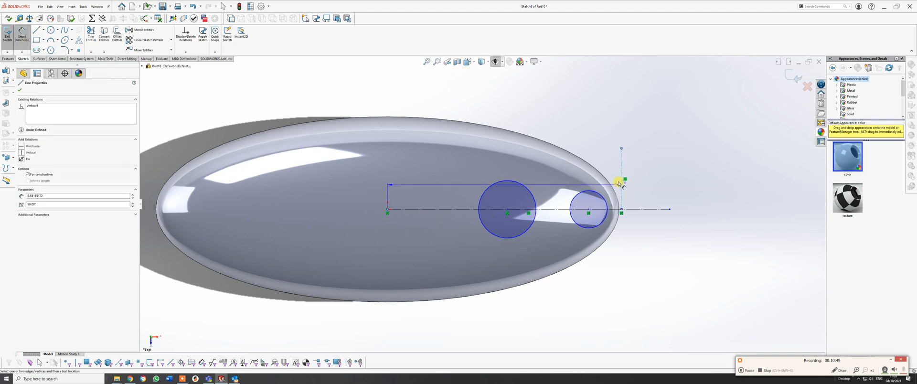
click(505, 113)
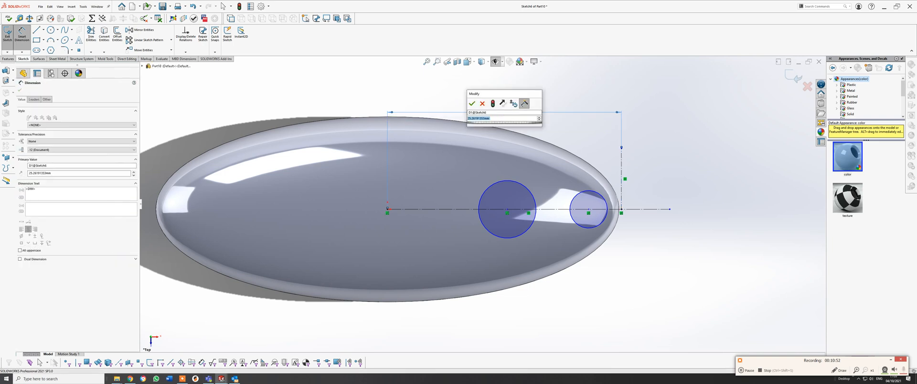
text(25)
key(Return)
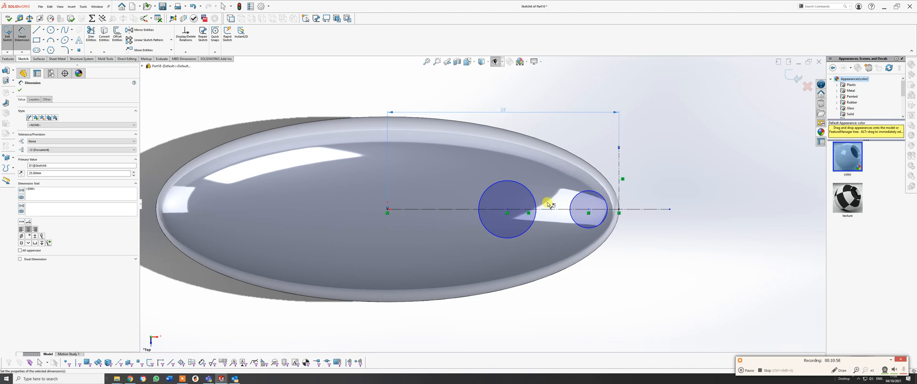
Dimension the larger circle's diameter as 8 mm.
click(524, 234)
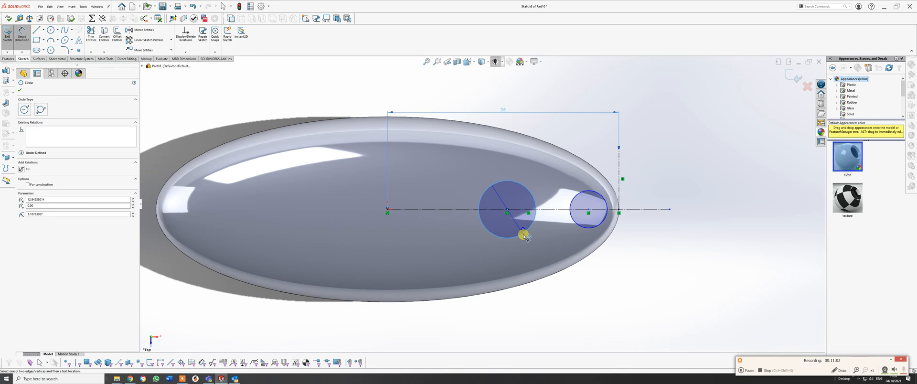
click(462, 169)
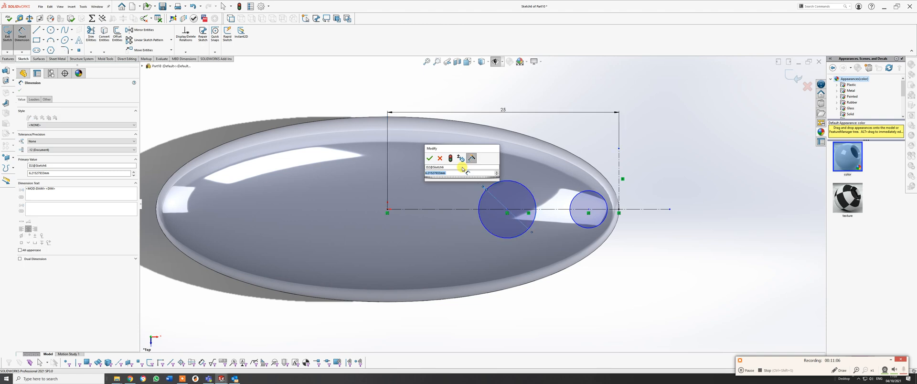
text(6)
key(Return)
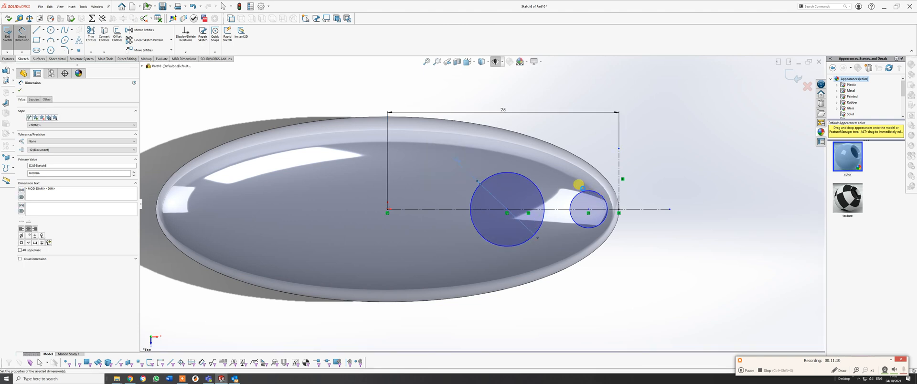
Dimension the smaller circle's diameter as 4 mm.
click(584, 192)
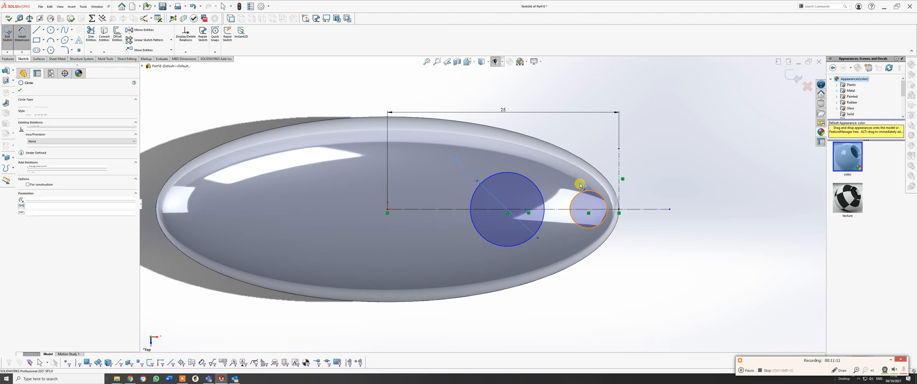
click(556, 165)
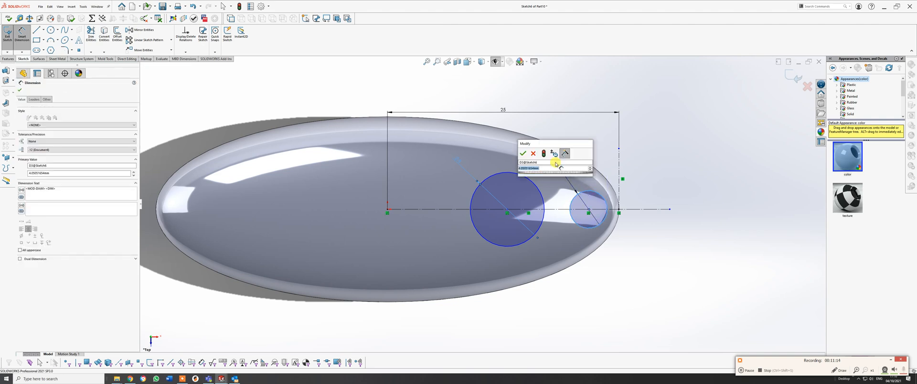
text(4)
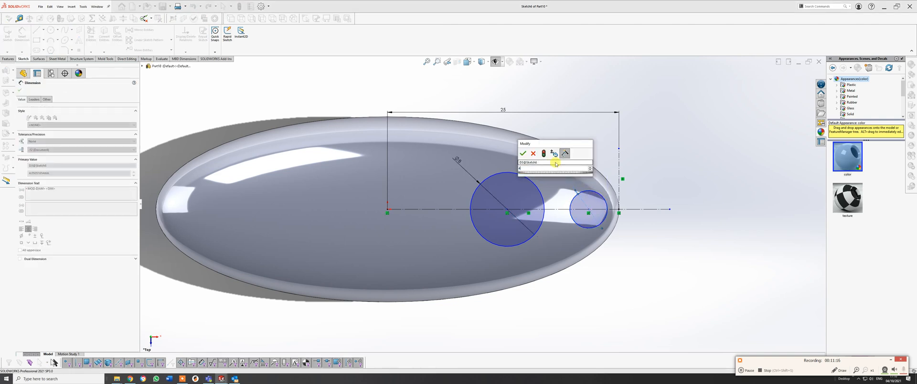
key(Return)
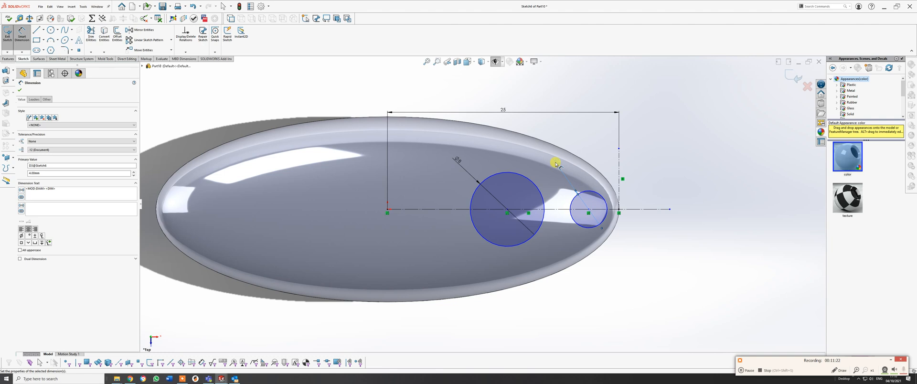
Dimension the horizontal distance between the two circle centres as 10.5 mm.
click(507, 209)
click(588, 208)
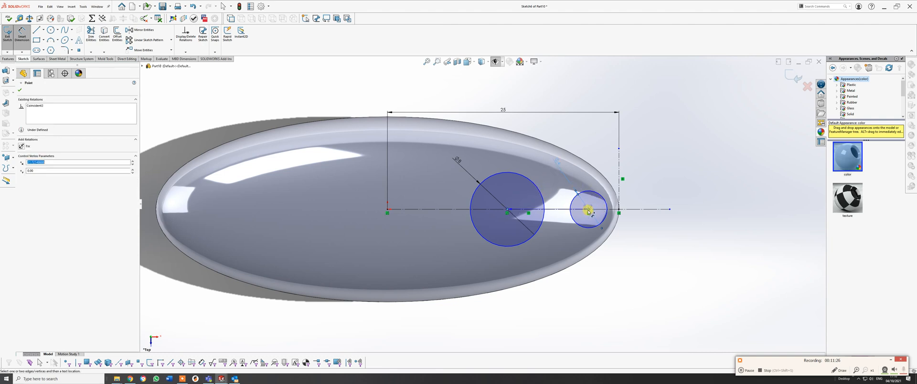
click(555, 310)
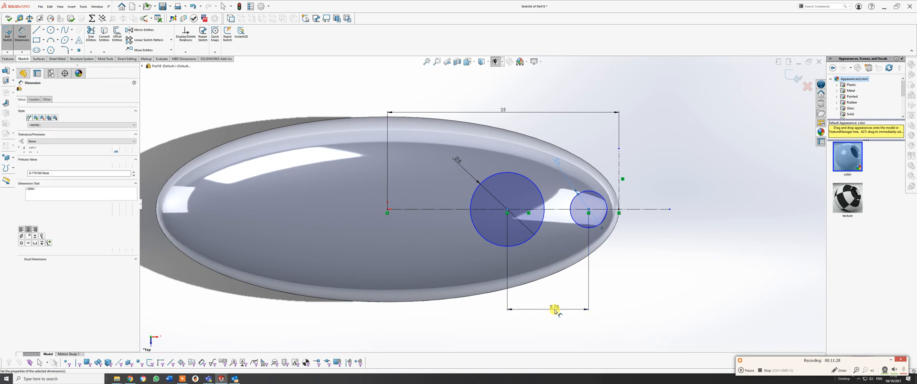
text(10.5)
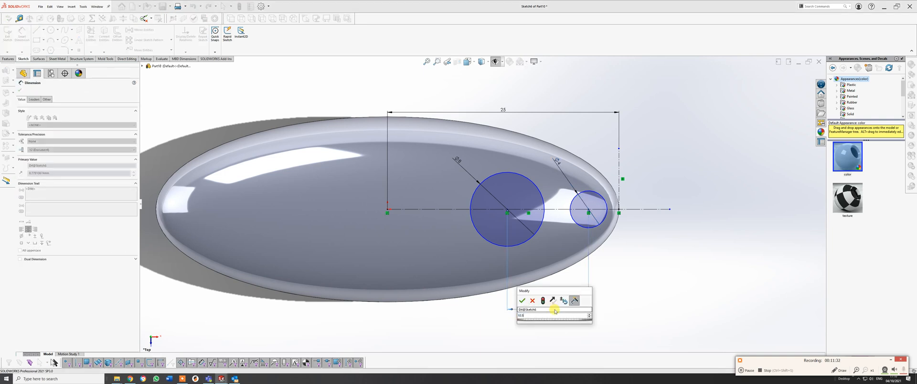
key(Escape)
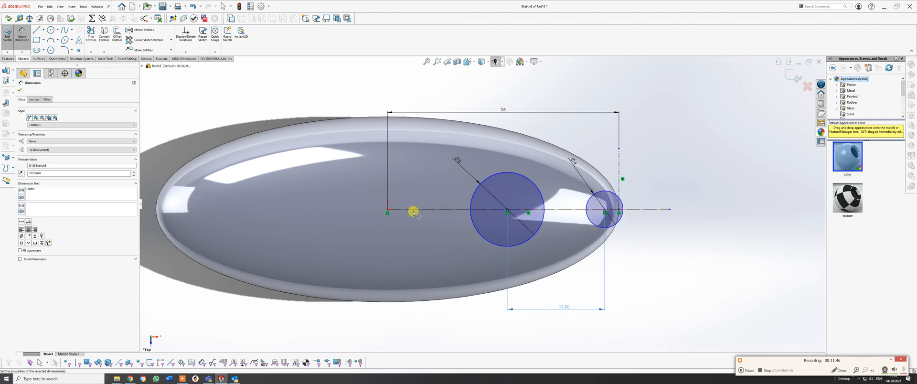
Dimension the horizontal distance from the origin to the larger circle's centre as 10 mm.
click(388, 210)
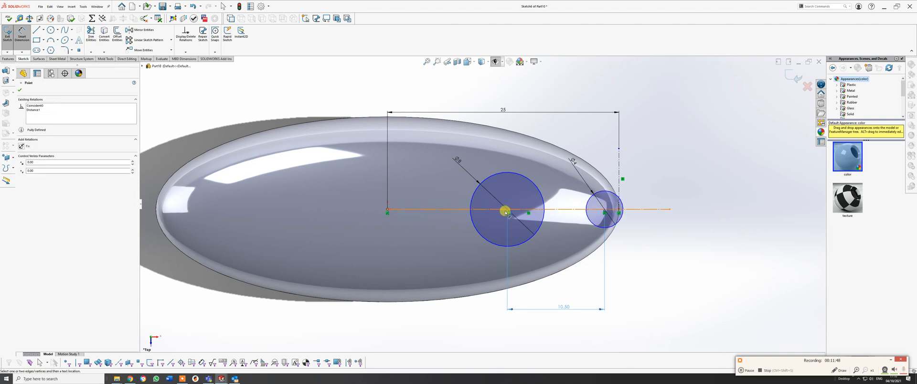
click(507, 209)
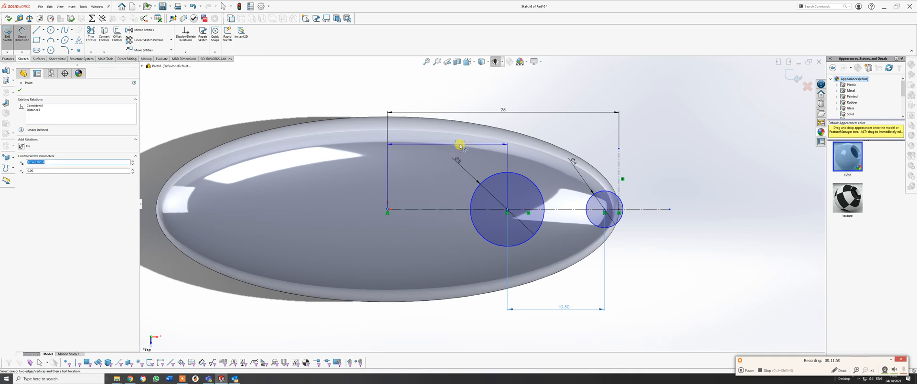
click(460, 145)
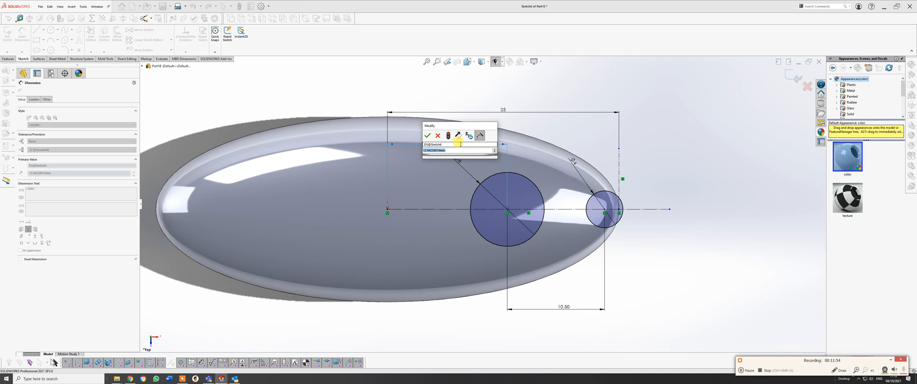
text(13)
key(Return)
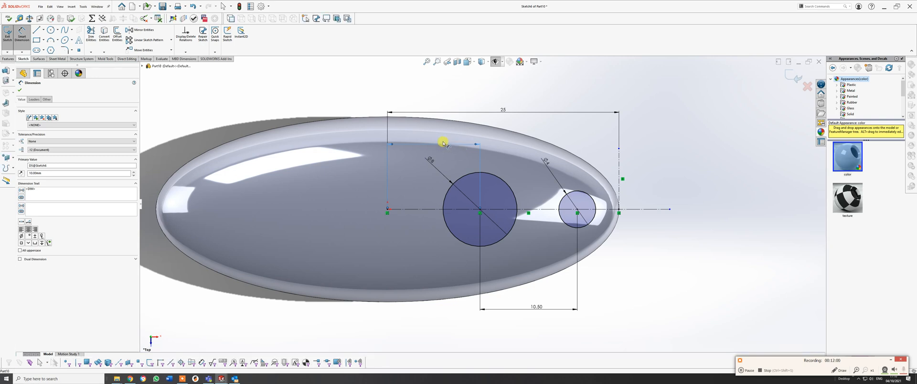
Set the distance from the origin to the larger circle's centre to 11 mm and leave the dimension command.
double_click(443, 141)
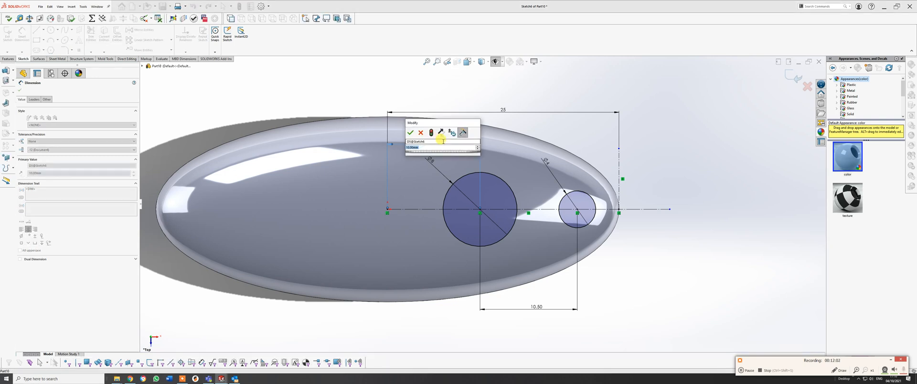
text(11)
key(Return)
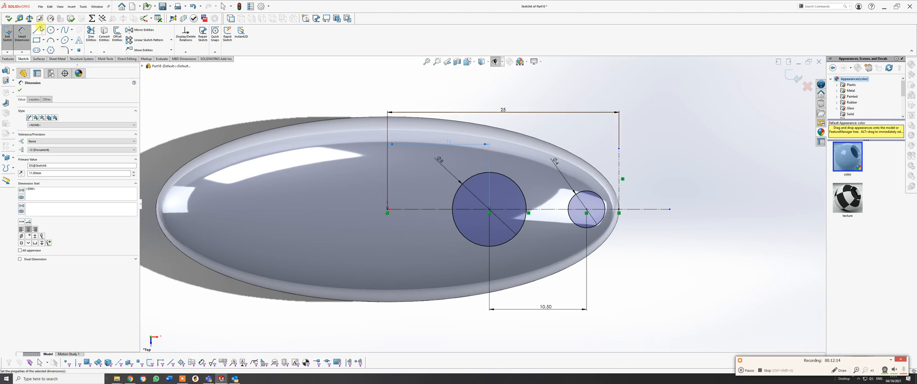
key(Escape)
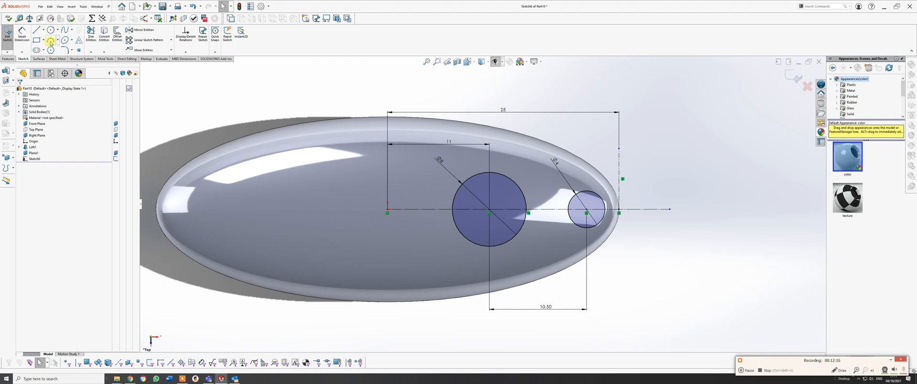
click(50, 42)
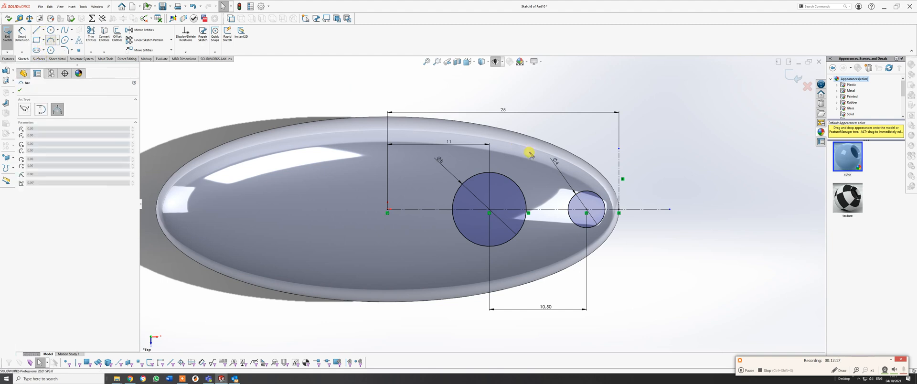
click(490, 172)
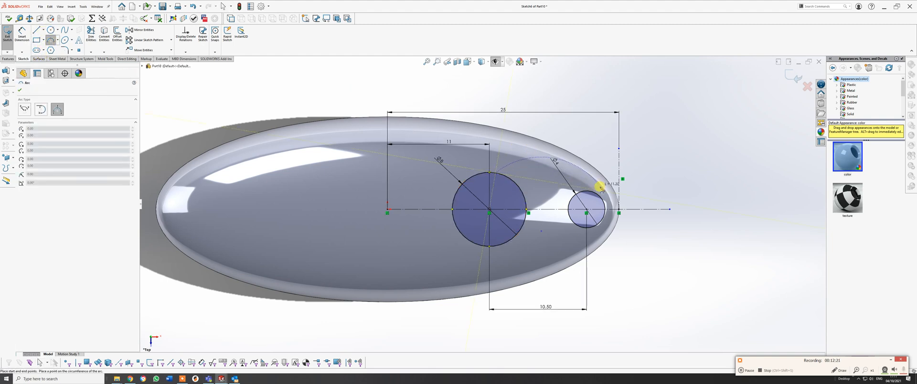
right_click(594, 192)
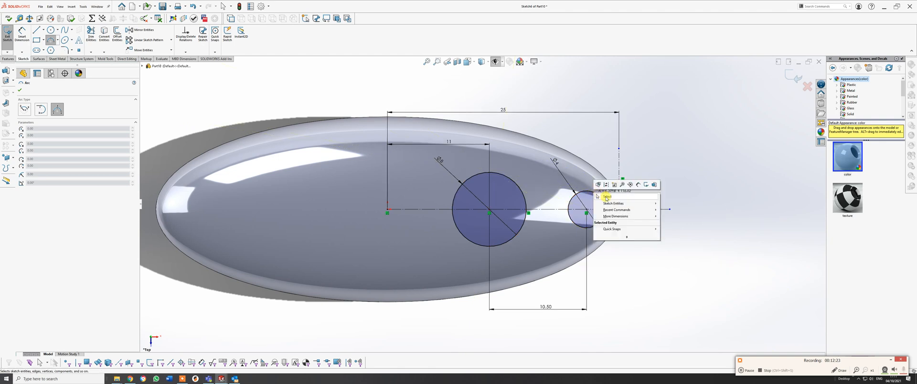
Sketch a three-point arc of about 16.8 mm radius from the larger circle's upper edge to the smaller circle's upper edge.
click(54, 40)
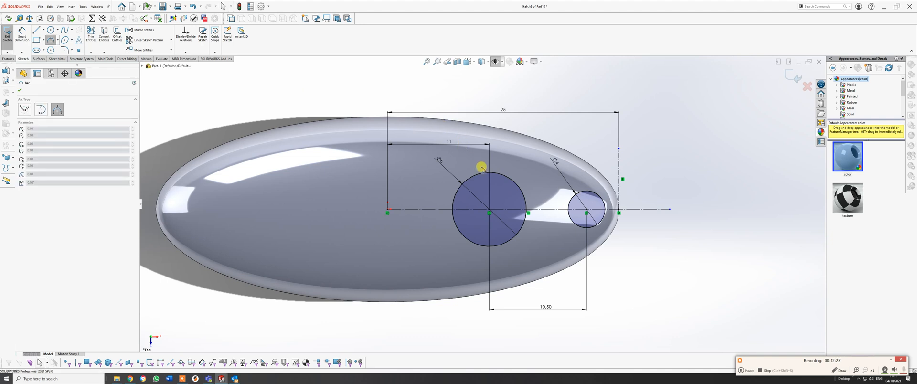
click(496, 173)
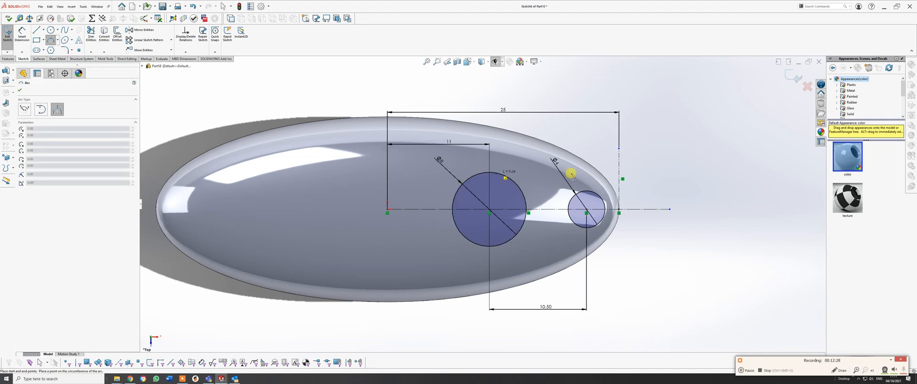
click(596, 195)
click(555, 177)
right_click(555, 177)
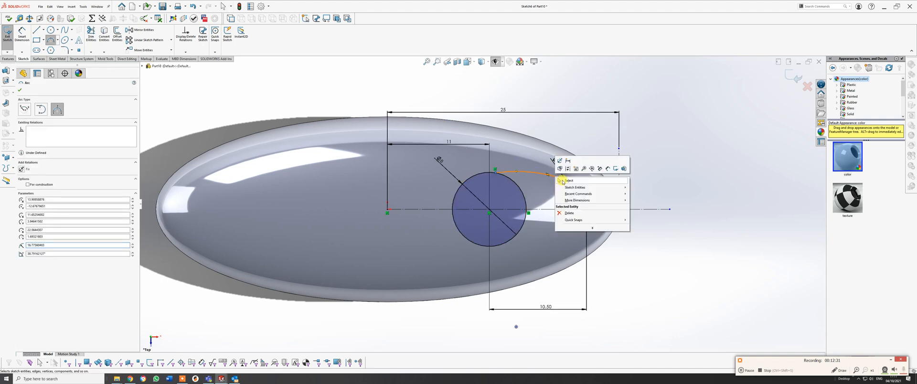
click(559, 180)
Add tangent relations between the arc and both the larger and the smaller circle.
click(505, 175)
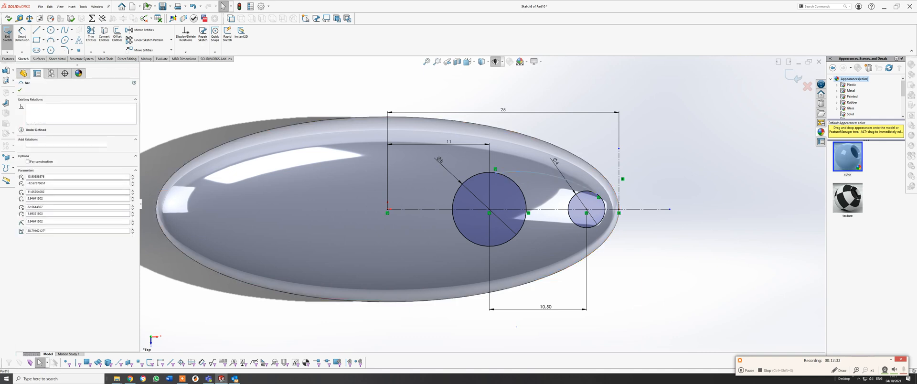
ctrl+click(505, 176)
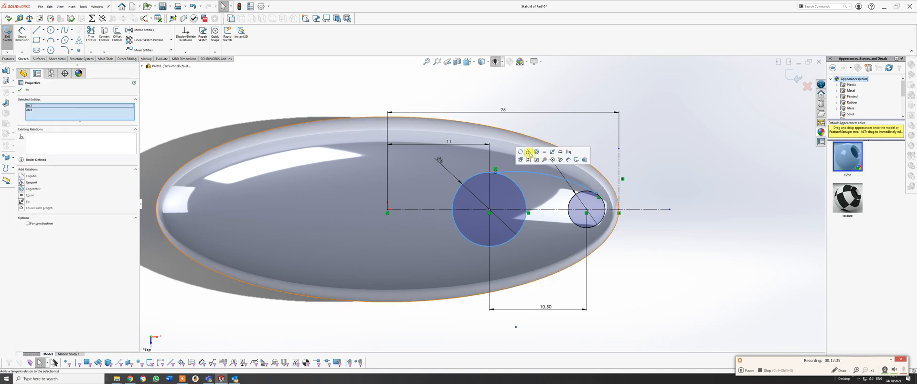
scroll(630, 183, down, 2)
click(621, 185)
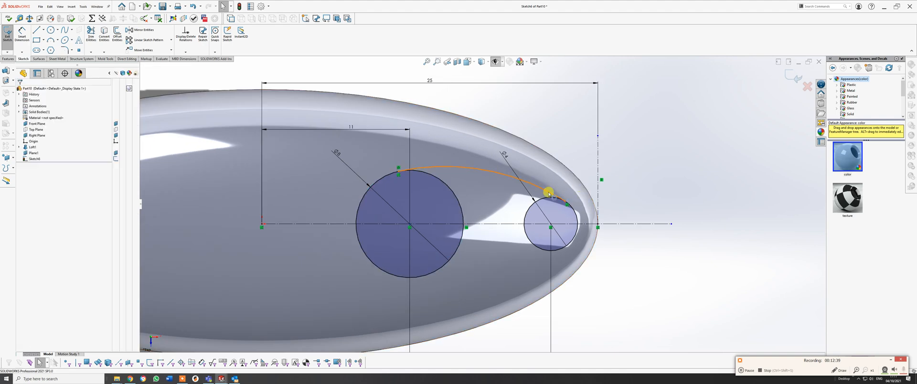
click(548, 193)
ctrl+click(573, 211)
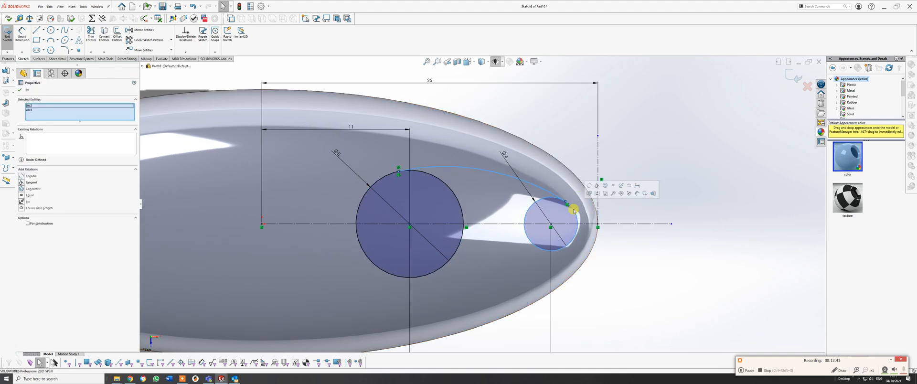
click(637, 257)
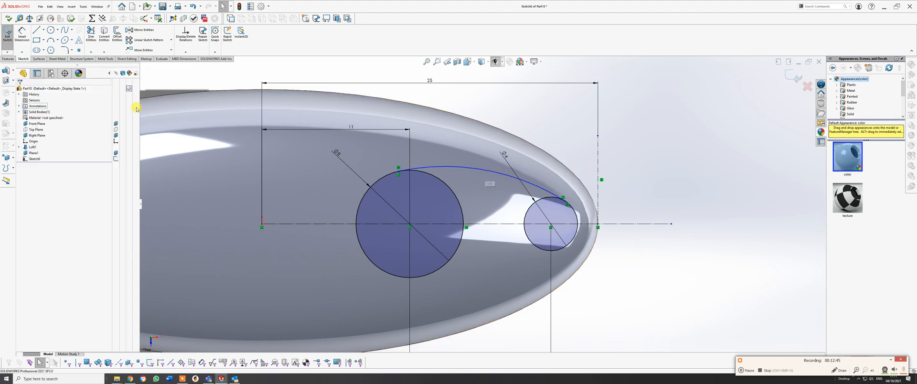
Dimension the connecting arc's radius as 15 mm.
click(22, 38)
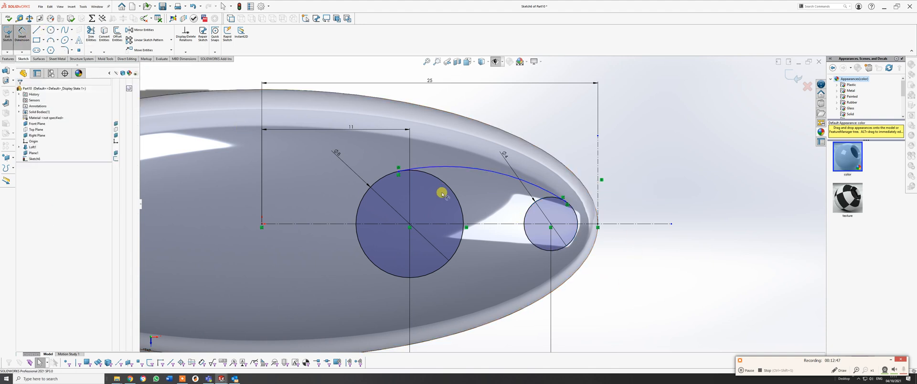
click(486, 172)
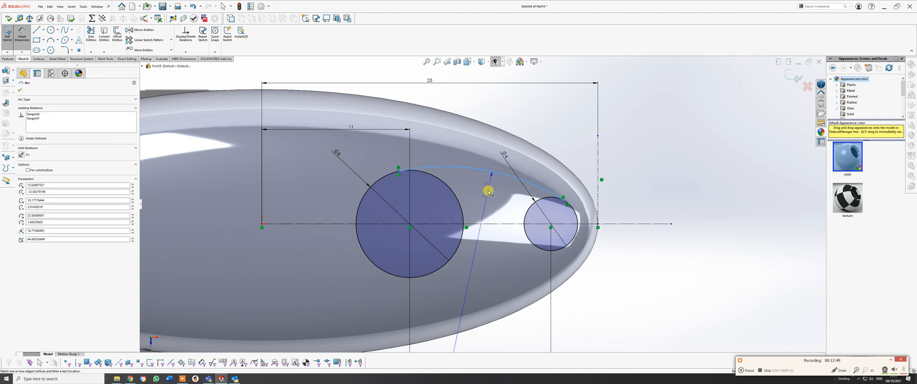
click(487, 197)
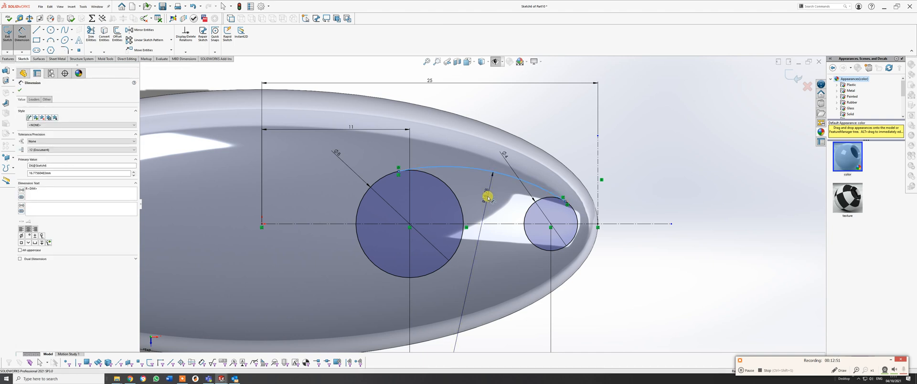
text(15)
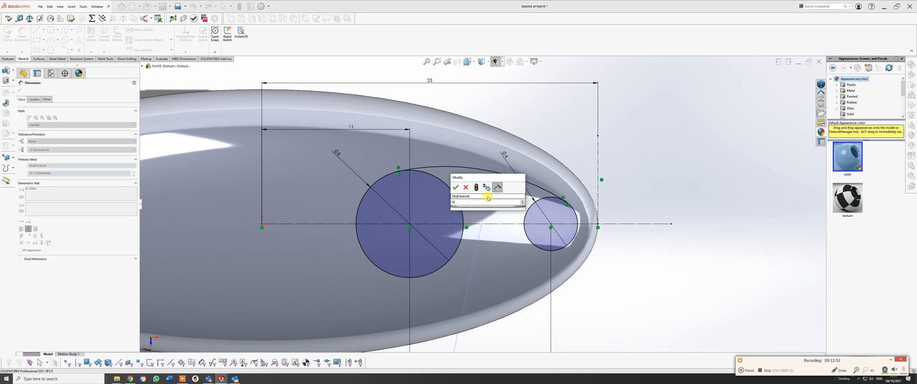
key(Return)
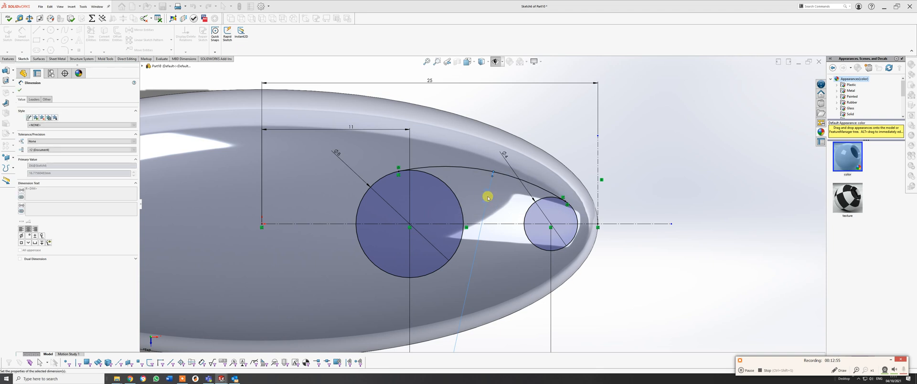
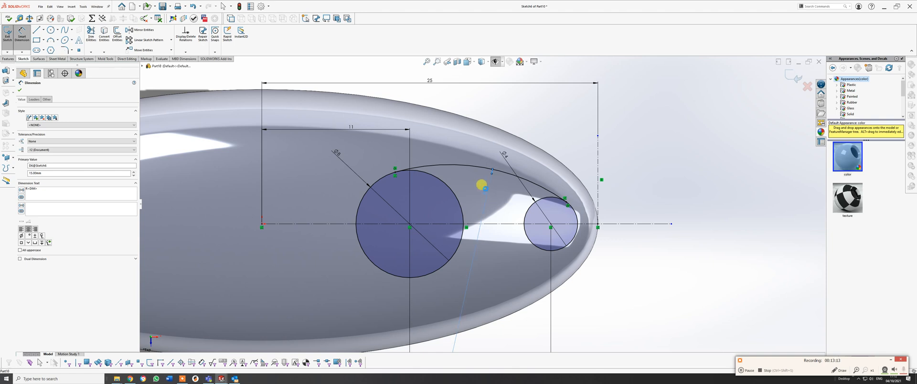
Try a radius of 12 mm for the arc connecting the two circles.
click(486, 188)
text(12)
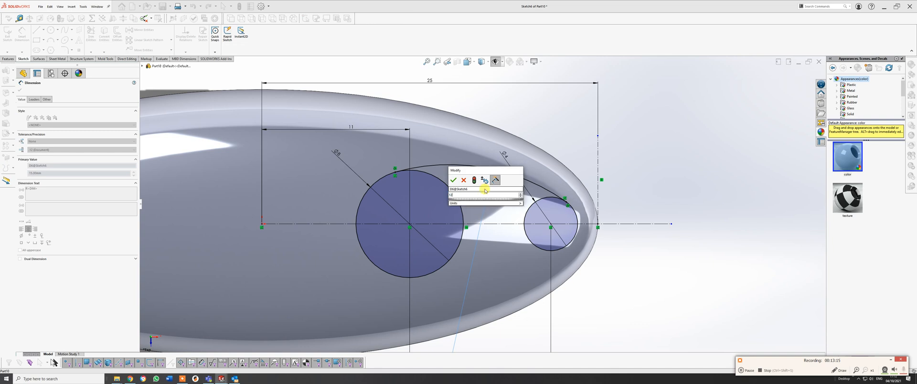
key(Return)
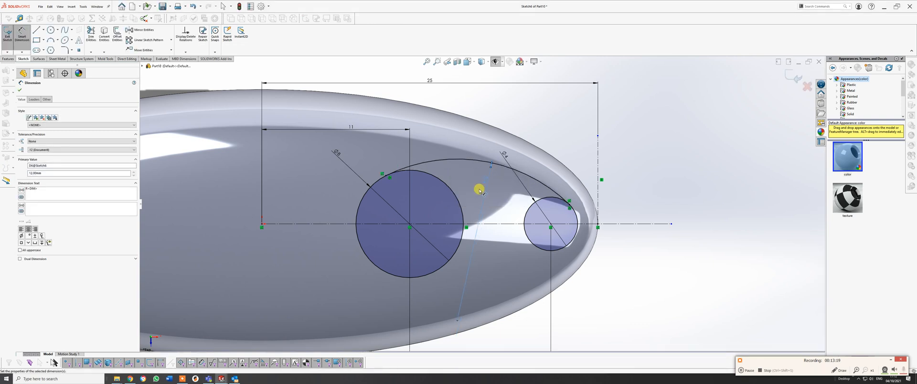
Set the connecting arc's radius to 18 mm and leave the dimension command.
double_click(485, 182)
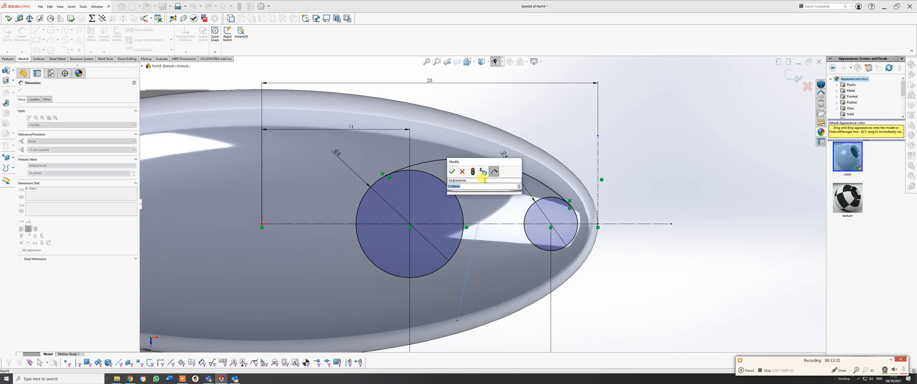
text(10)
key(Return)
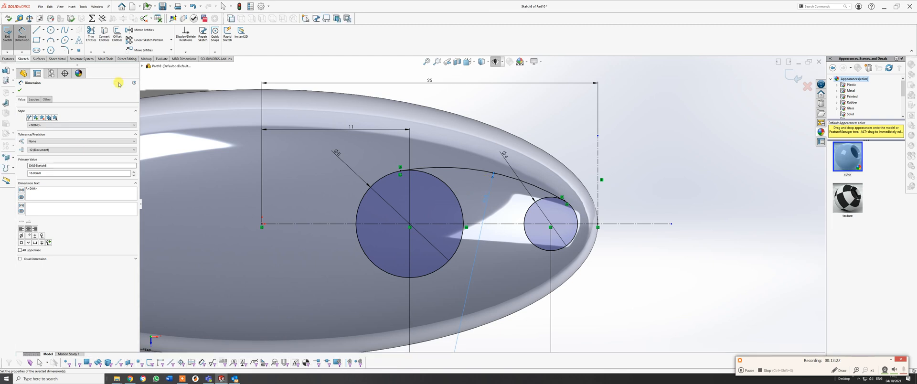
click(20, 89)
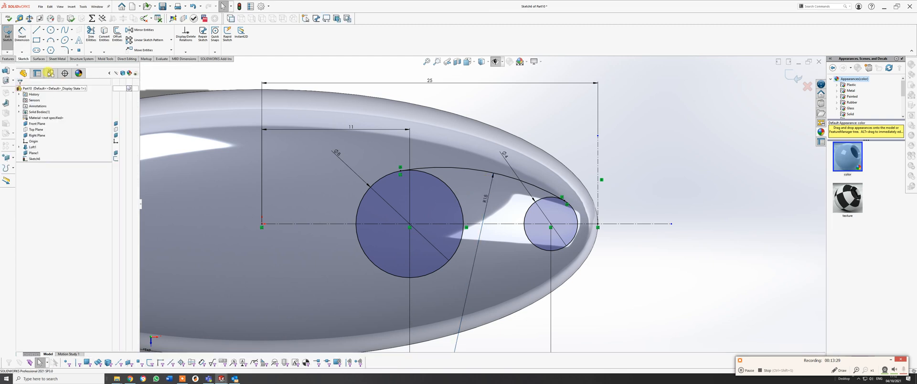
Try to mirror the connecting arc about the horizontal centerline without keeping the original, and undo the mirror.
click(148, 31)
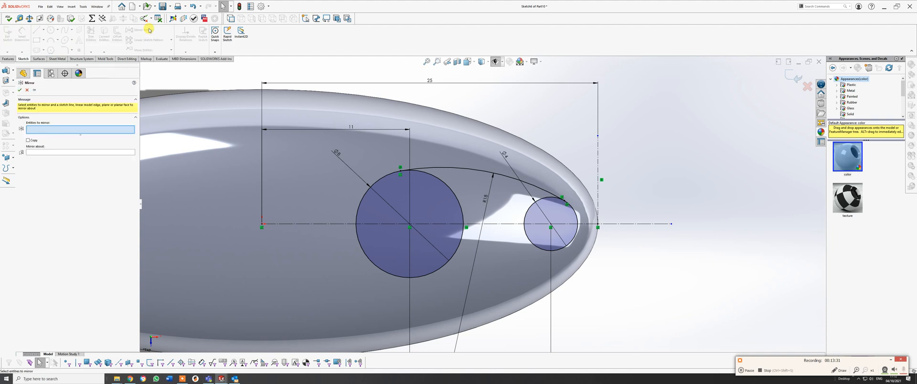
click(468, 166)
click(46, 153)
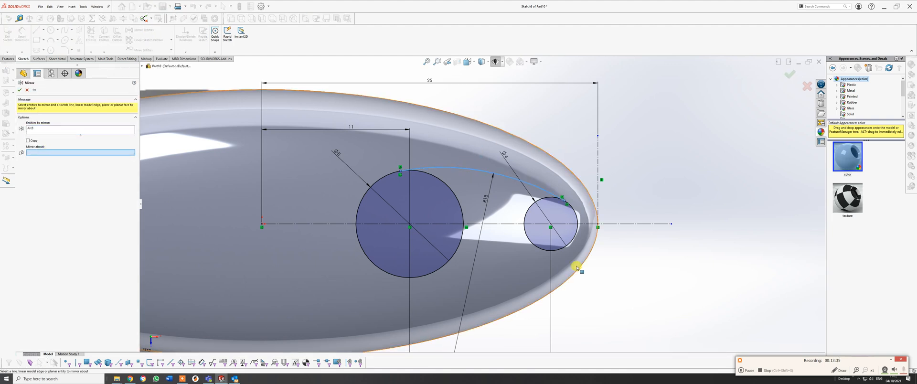
click(630, 224)
right_click(629, 224)
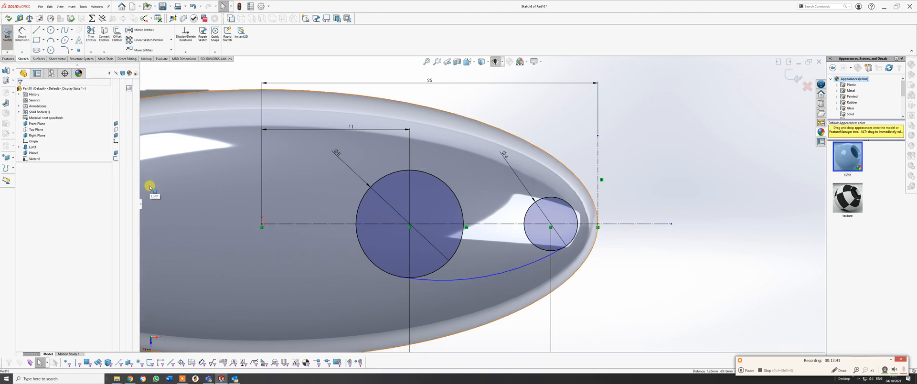
key(ctrl+z)
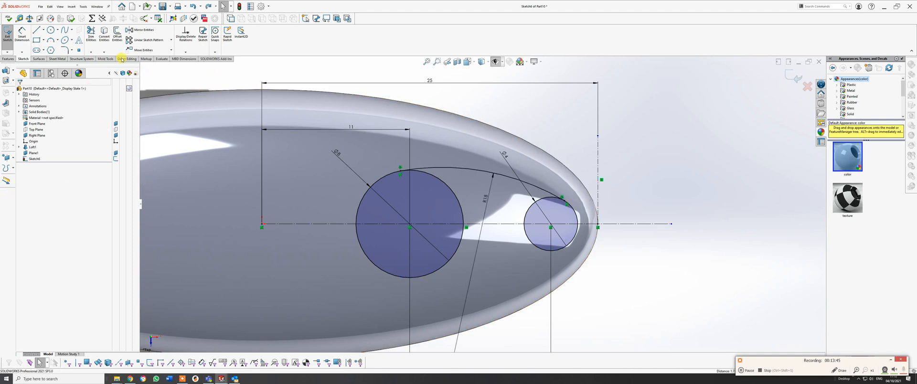
click(141, 49)
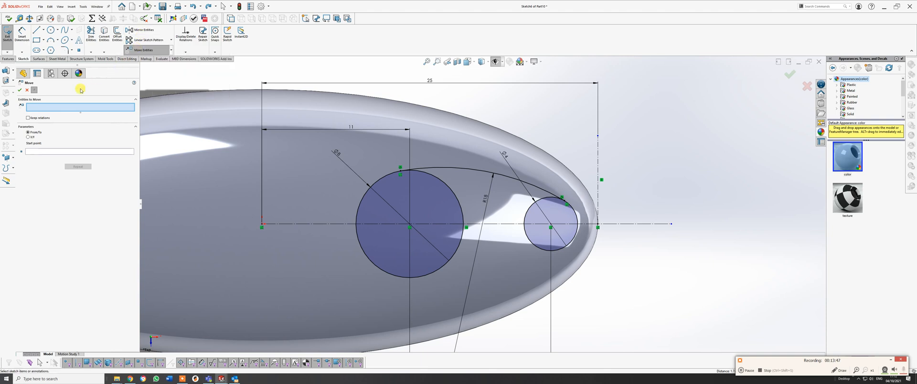
click(27, 90)
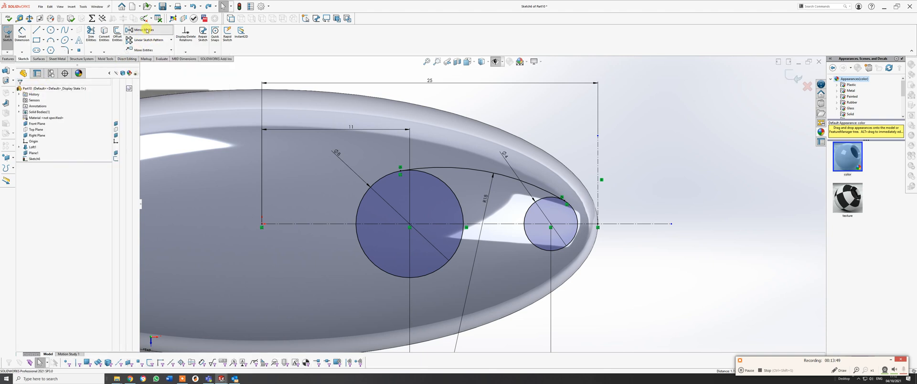
Mirror the connecting arc about the horizontal centerline with the Copy option enabled, keeping the original arc.
click(146, 30)
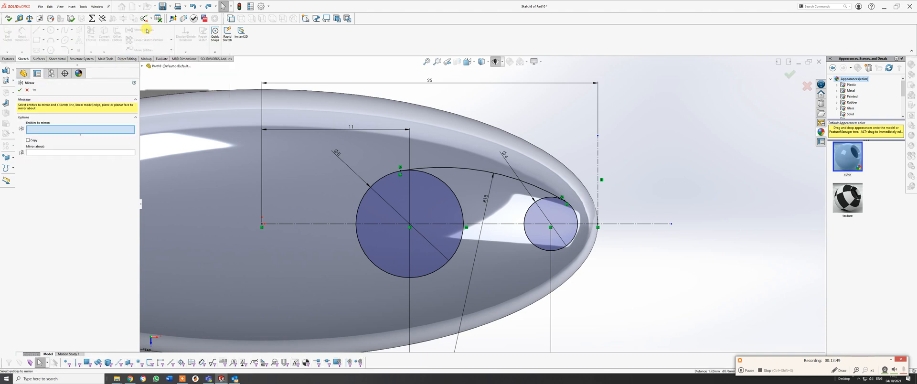
click(28, 140)
click(44, 152)
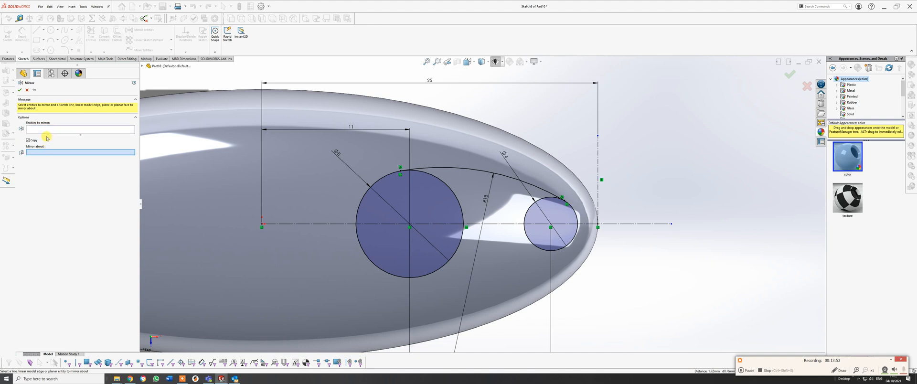
click(48, 129)
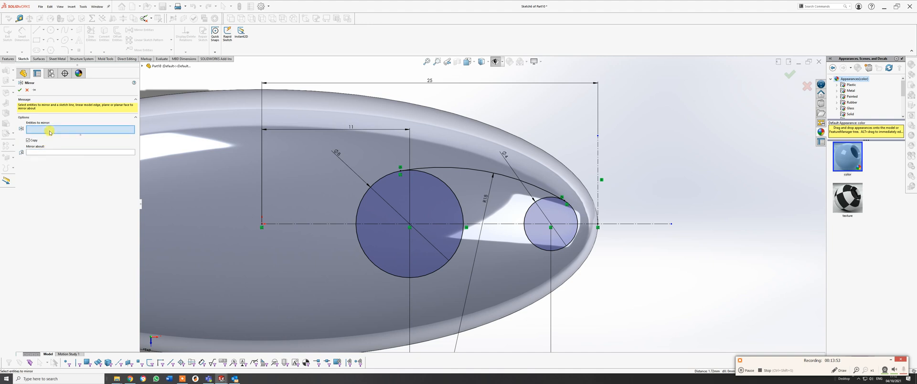
click(510, 179)
click(50, 153)
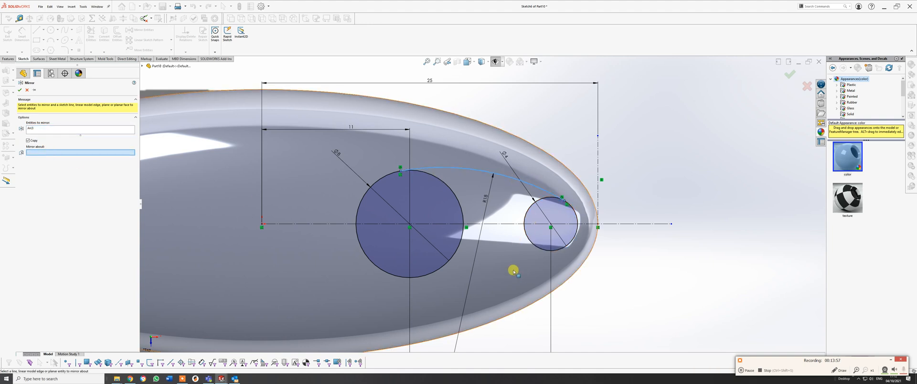
click(504, 224)
key(Return)
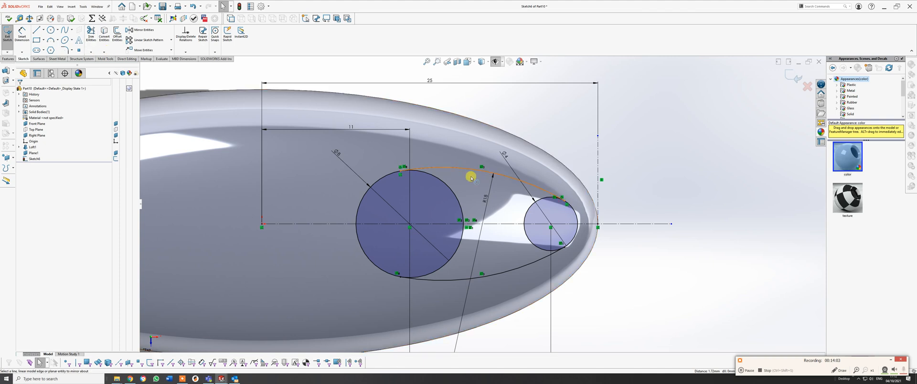
Trim the inner portions of both circles to leave a single closed teardrop outline, and exit the sketch.
click(90, 34)
mouse_move(450, 184)
mouse_down()
mouse_move(443, 193)
mouse_move(459, 256)
mouse_move(535, 240)
mouse_move(531, 209)
mouse_move(519, 203)
mouse_move(504, 236)
mouse_up()
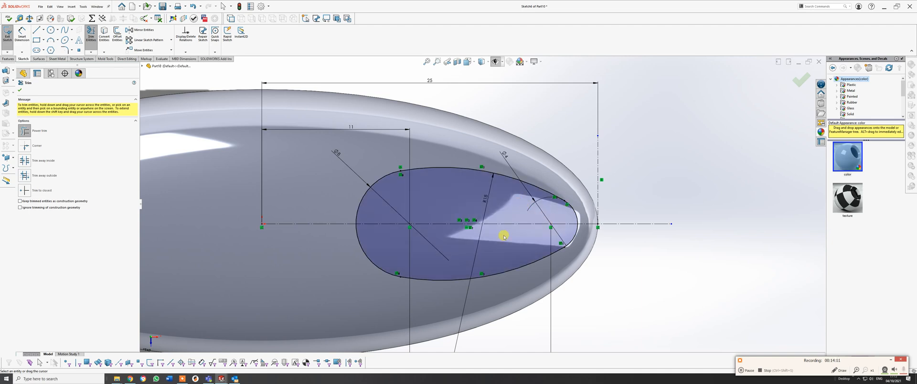
mouse_move(491, 224)
middle_down()
mouse_move(497, 153)
mouse_move(489, 178)
mouse_move(477, 126)
mouse_move(420, 137)
mouse_move(495, 226)
mouse_move(454, 260)
mouse_move(483, 276)
mouse_move(365, 155)
middle_up()
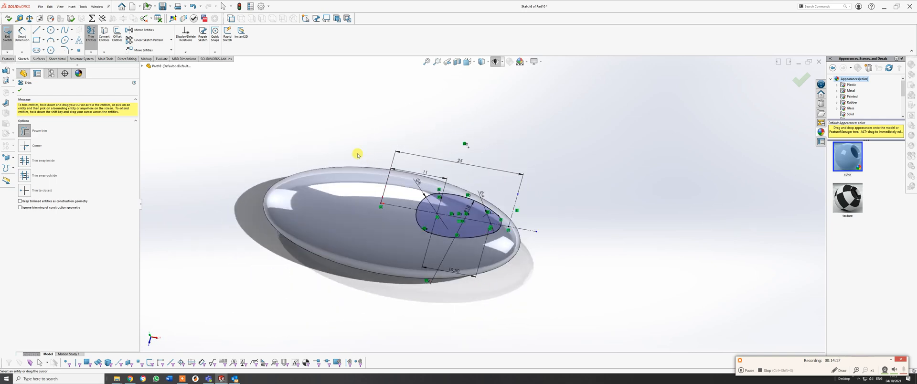
click(20, 89)
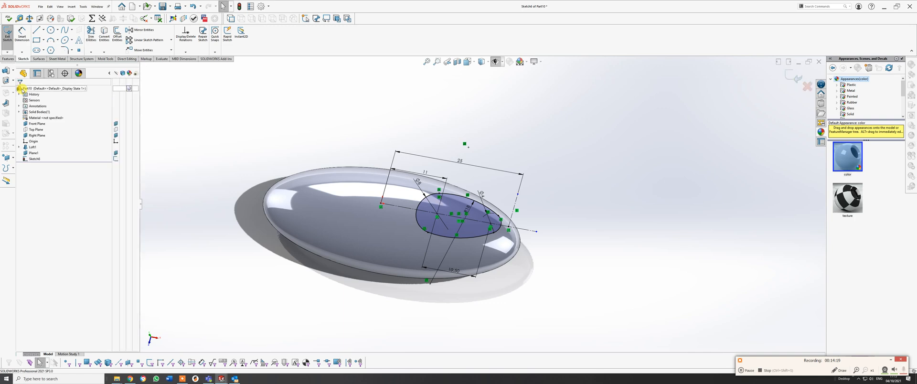
click(8, 59)
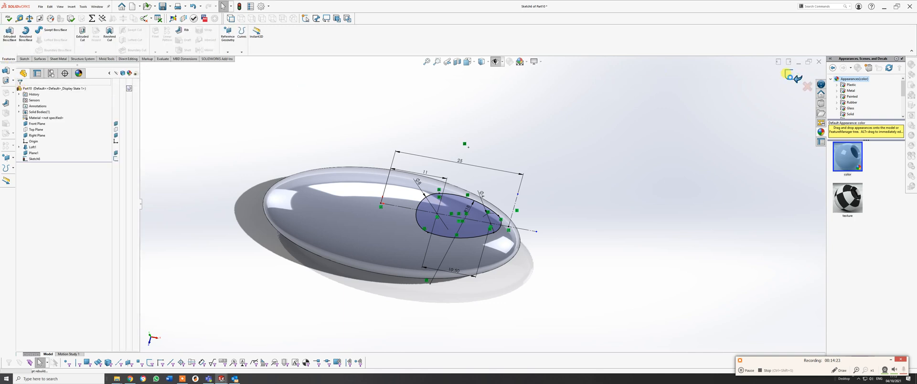
click(790, 75)
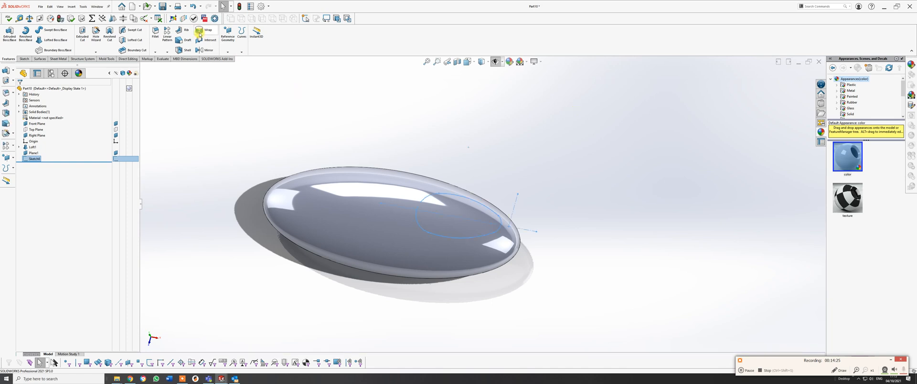
Deboss the teardrop sketch into the lofted body's upper face with a Wrap feature using the Spline Surface method.
click(199, 34)
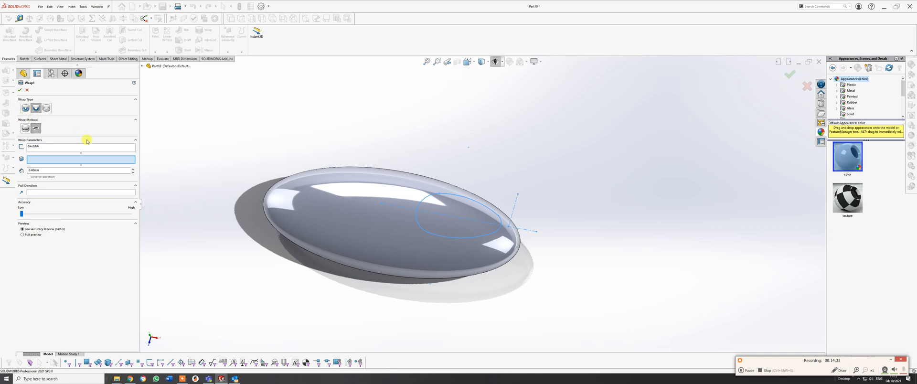
click(36, 110)
click(27, 129)
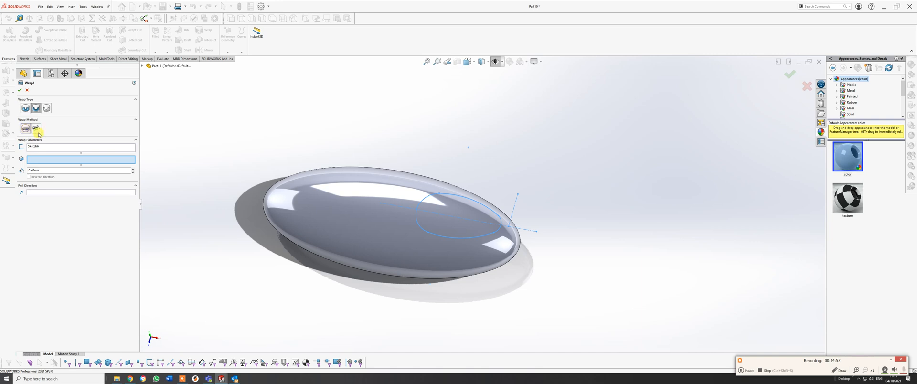
click(36, 129)
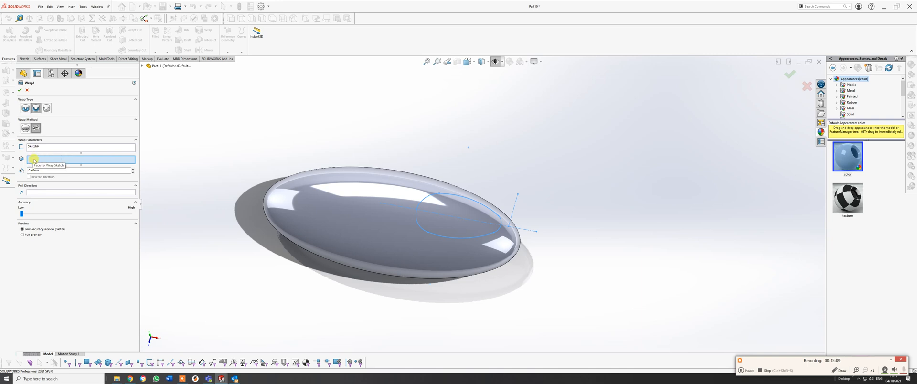
click(405, 245)
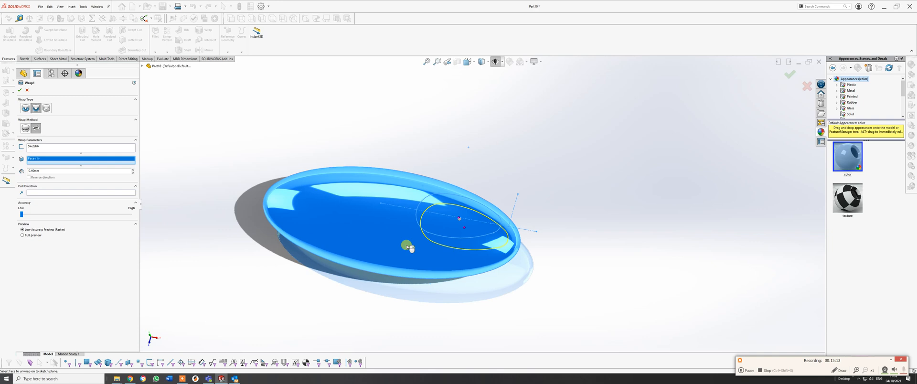
middle_drag(489, 257, 512, 188)
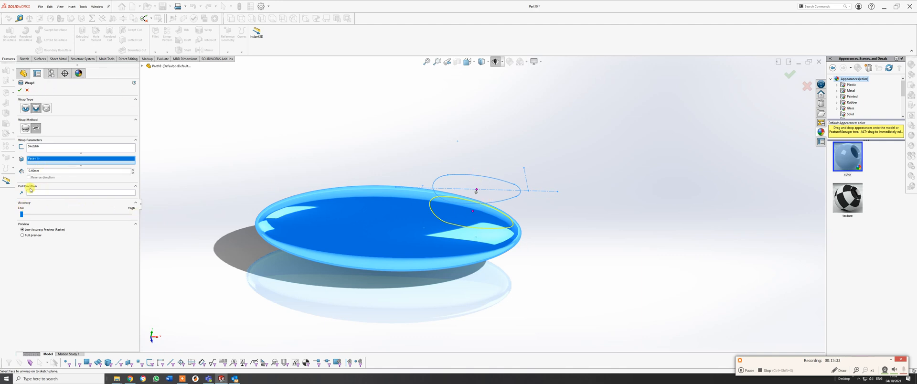
click(371, 237)
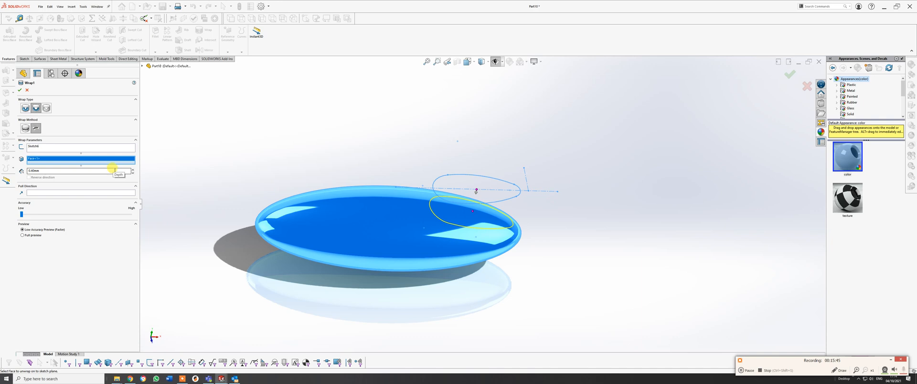
middle_drag(509, 188, 454, 196)
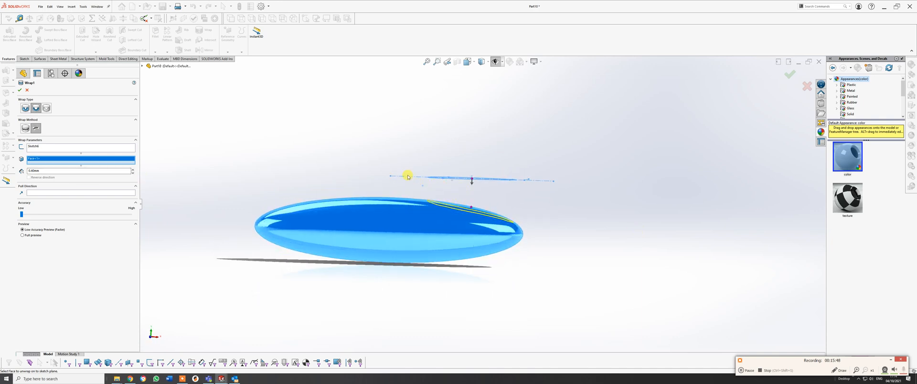
mouse_move(443, 171)
middle_down()
mouse_move(432, 185)
mouse_move(391, 184)
middle_up()
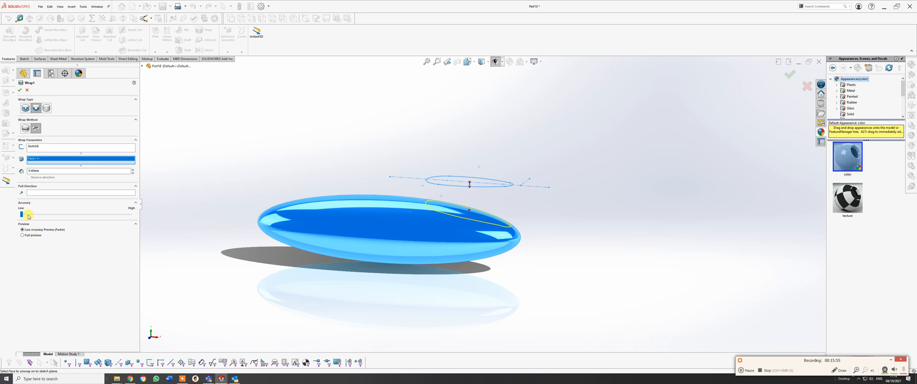
click(19, 90)
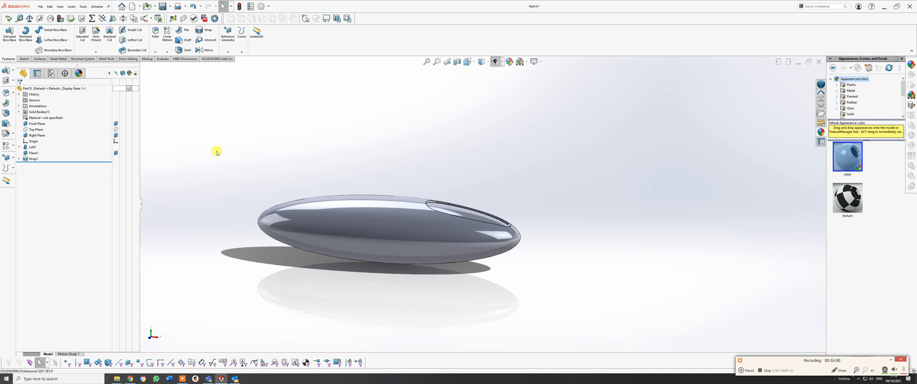
Try to mirror the debossed teardrop's inner face about the Top Plane with a Mirror feature.
middle_drag(515, 235, 477, 234)
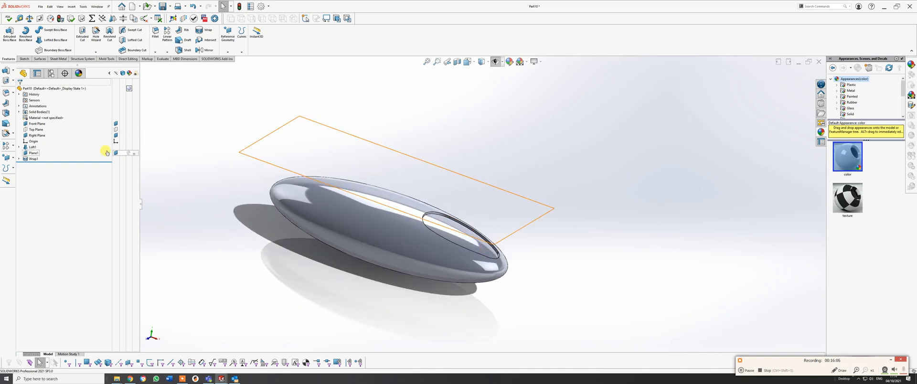
click(209, 50)
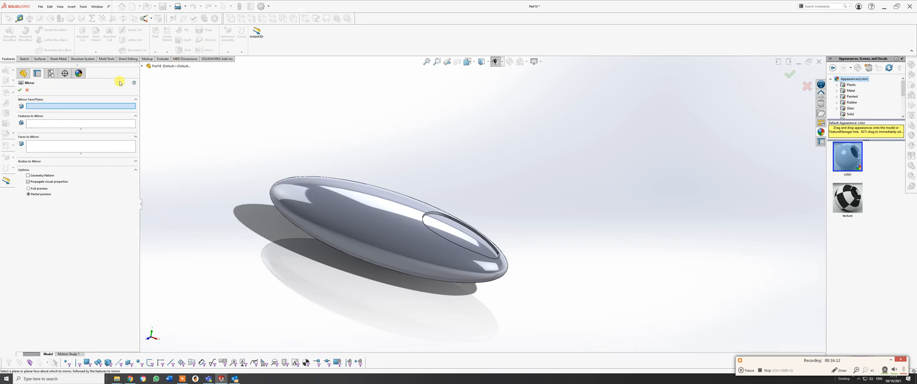
click(142, 67)
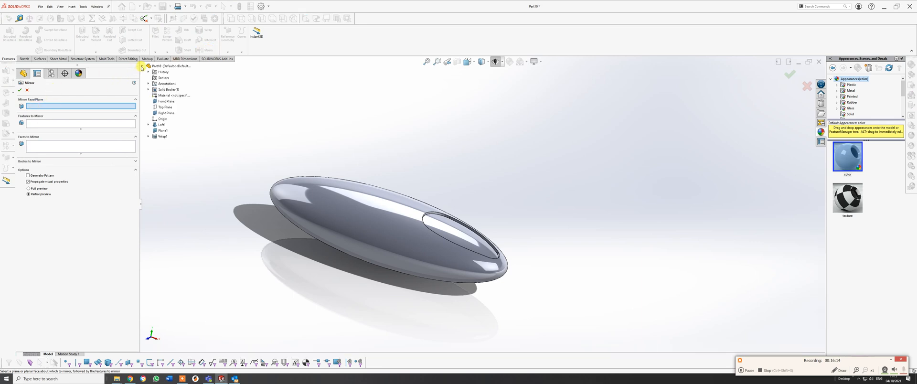
click(162, 107)
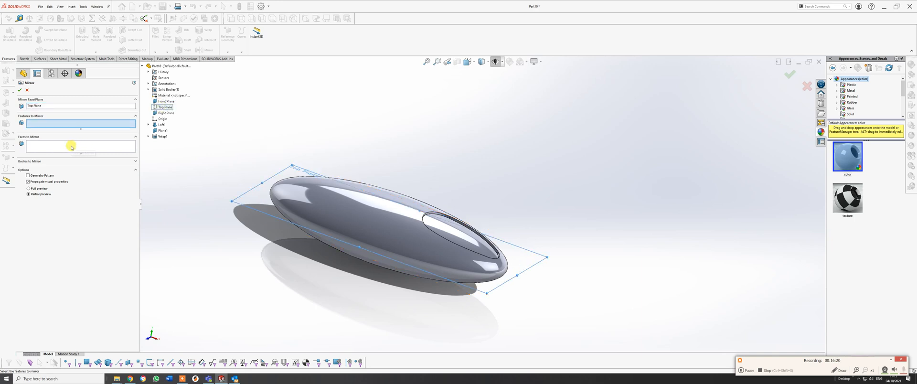
click(69, 161)
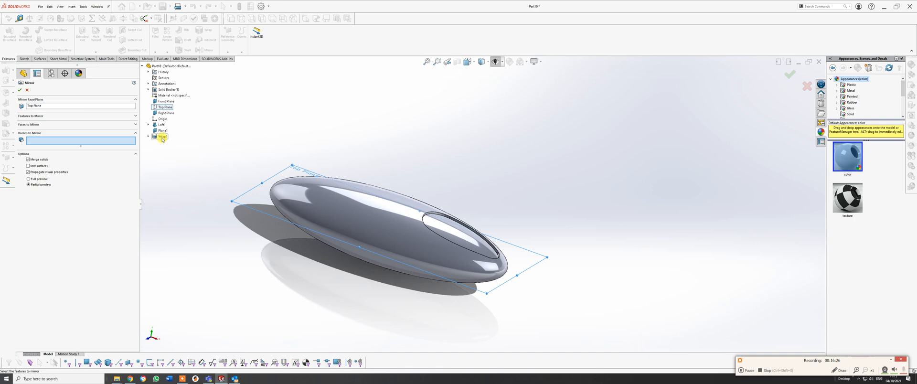
click(48, 125)
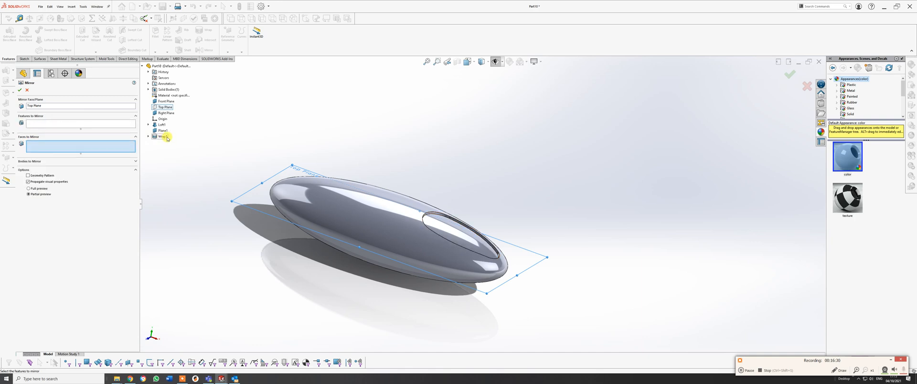
click(460, 234)
middle_drag(460, 235, 499, 234)
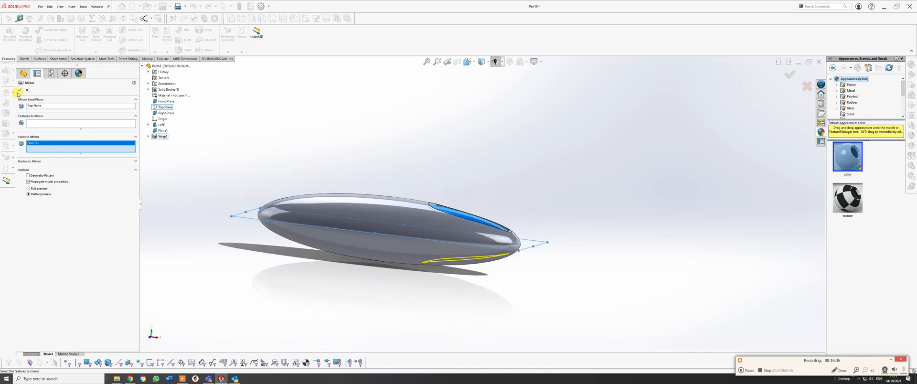
click(19, 92)
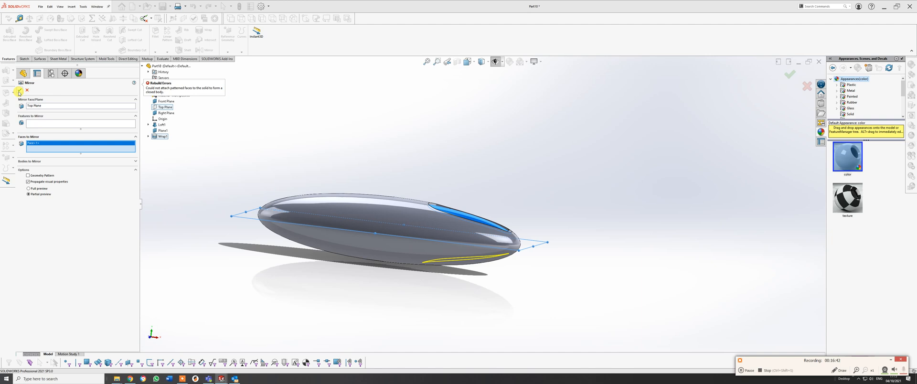
click(20, 91)
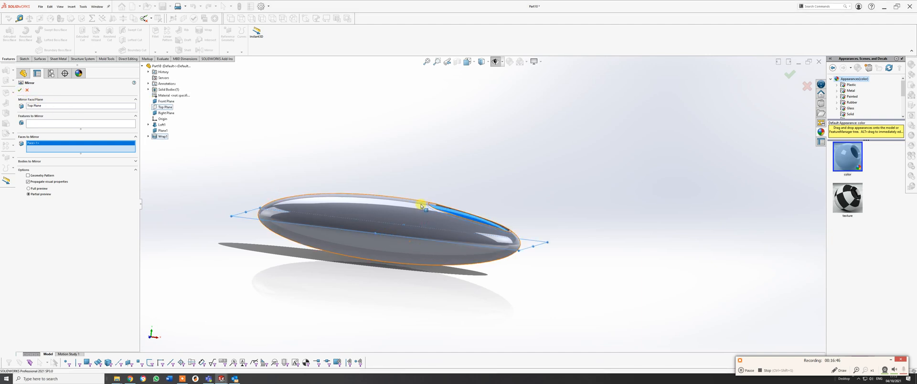
Enable the Geometry Pattern option and try again to mirror the teardrop face about the Top Plane.
middle_drag(422, 208, 410, 205)
middle_drag(552, 273, 453, 260)
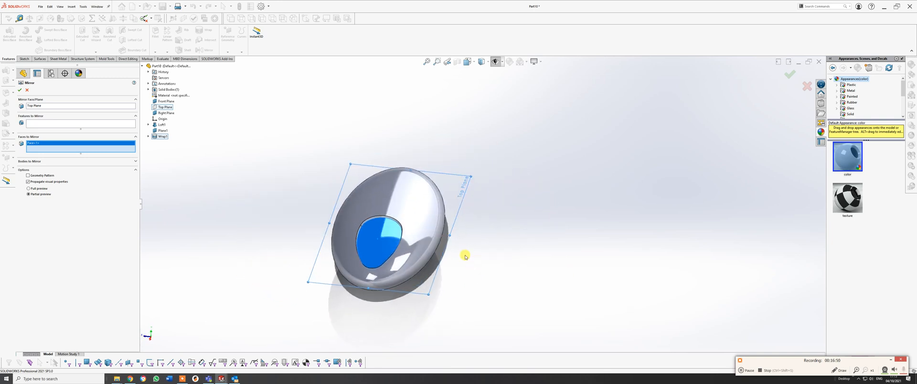
middle_drag(467, 254, 330, 213)
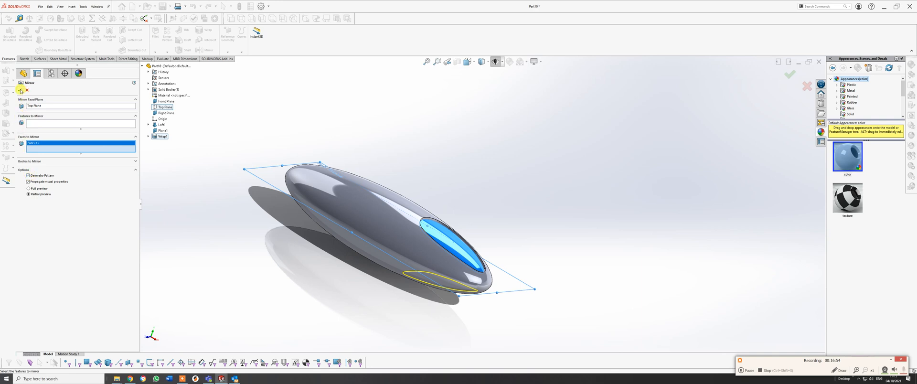
click(20, 90)
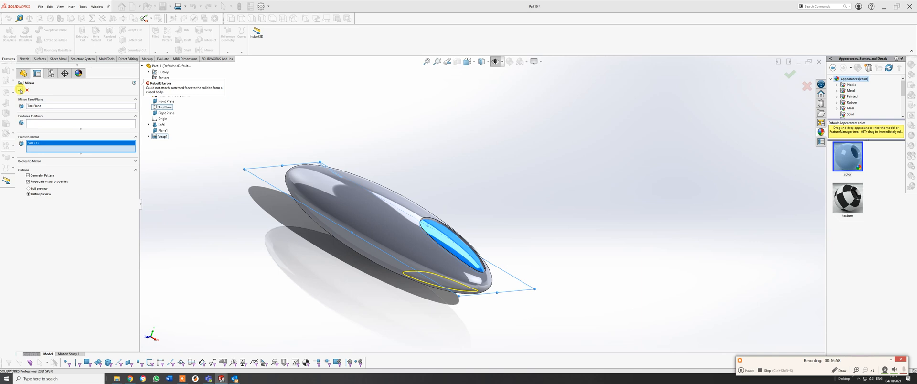
middle_drag(512, 241, 448, 329)
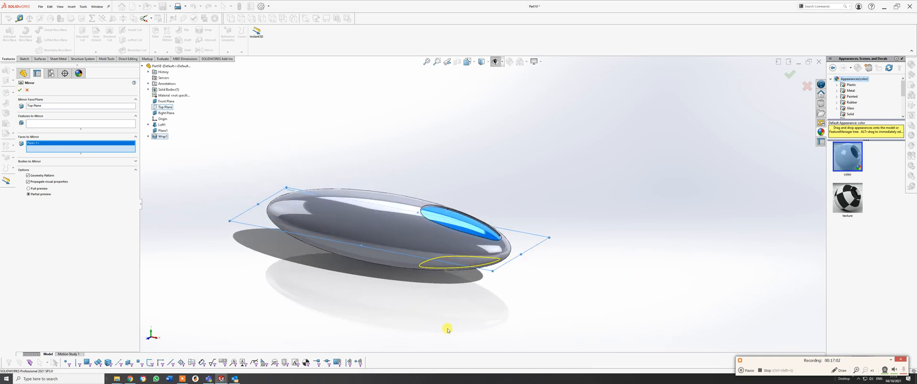
Mirror the whole debossed body about the Top Plane with Merge solids enabled.
click(34, 161)
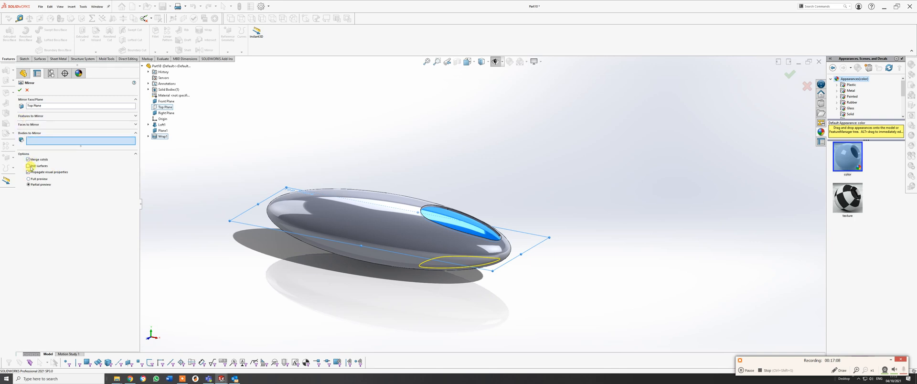
click(432, 213)
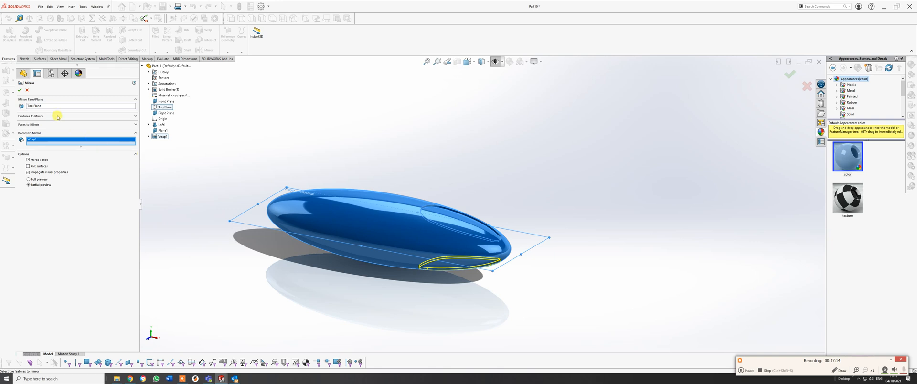
click(21, 90)
click(19, 89)
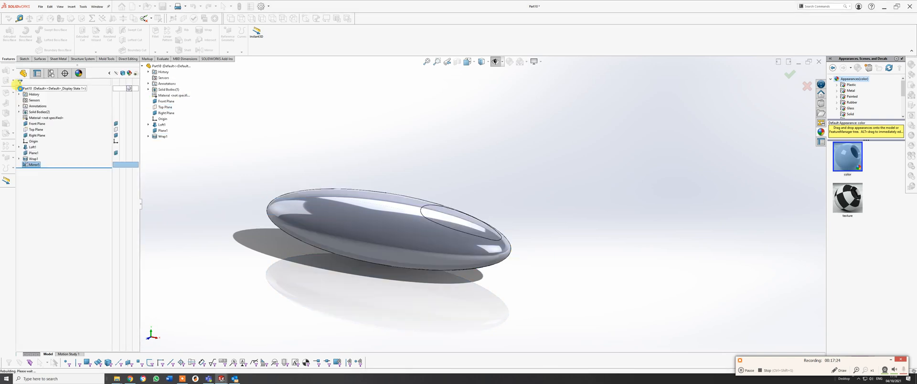
middle_drag(494, 233, 476, 244)
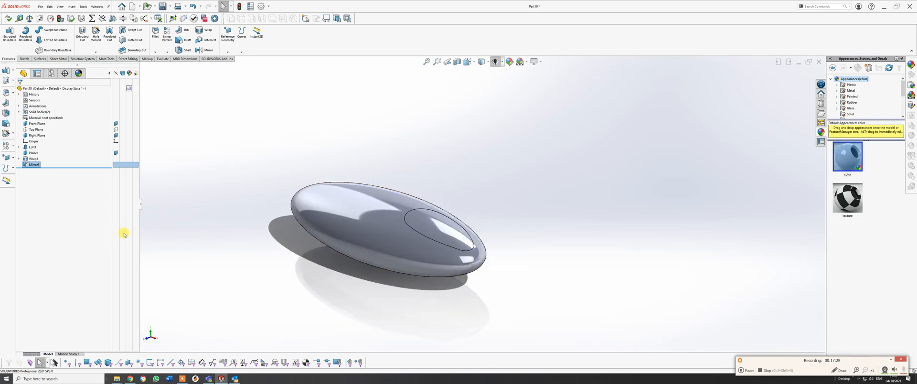
Delete the body mirror feature from the part and confirm the deletion.
right_click(34, 164)
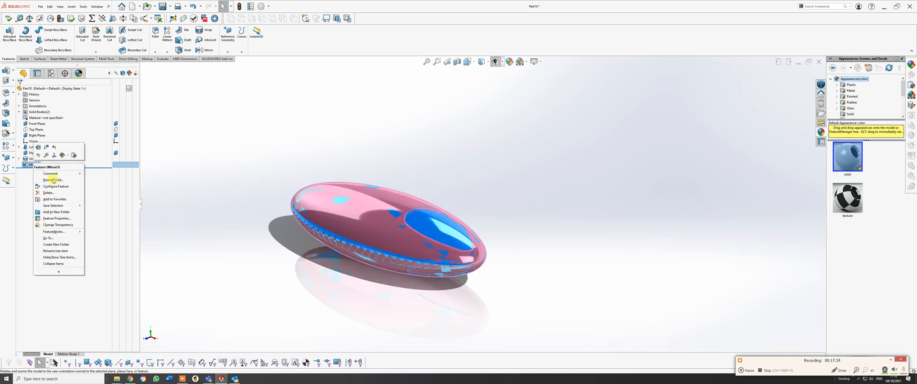
click(48, 192)
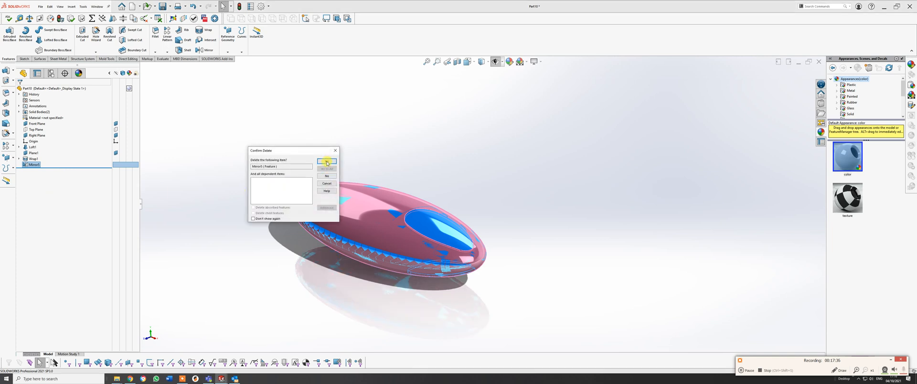
click(333, 164)
middle_drag(327, 162, 370, 231)
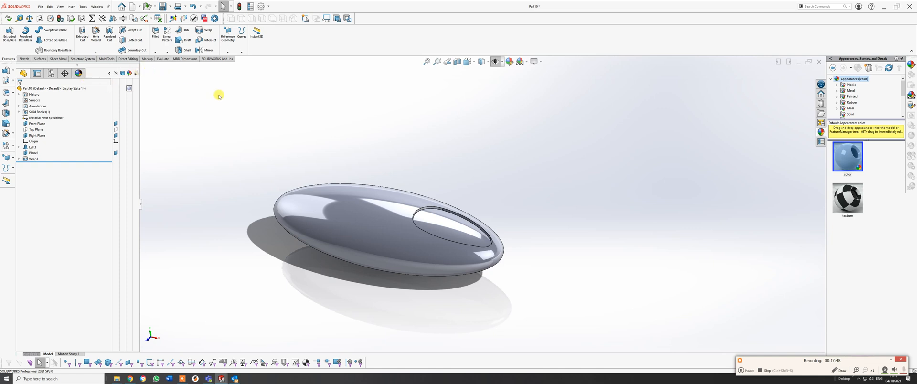
Set up a new Mirror feature of the debossed body about Plane1.
click(207, 50)
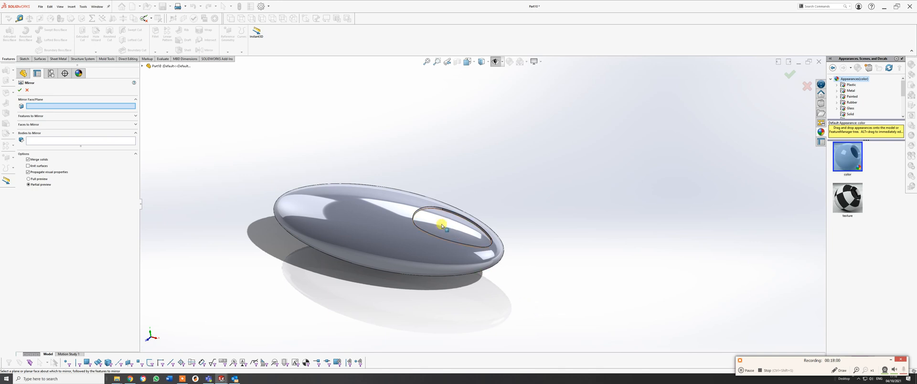
click(144, 66)
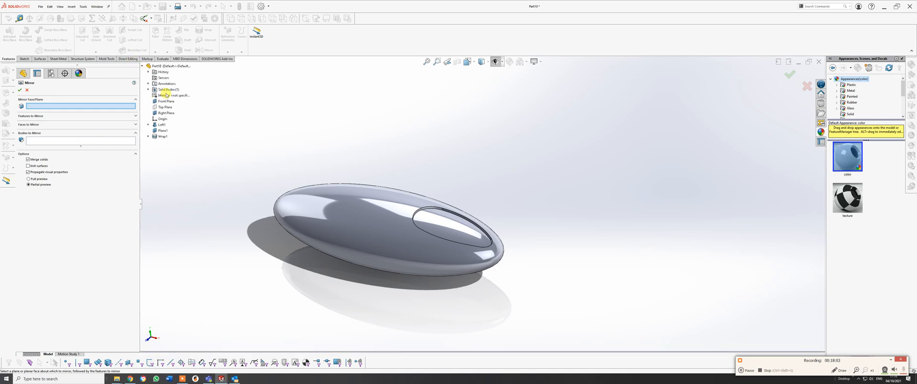
click(164, 131)
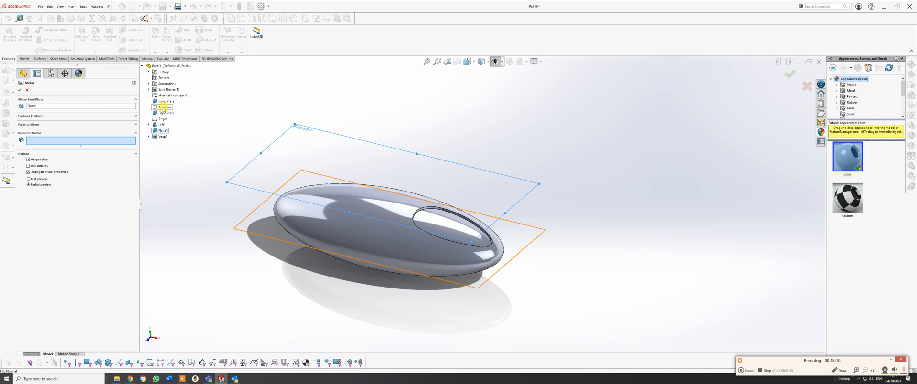
click(435, 221)
middle_drag(430, 205, 364, 188)
Replace Plane1 with the Top Plane as the mirror plane and try to apply the body mirror.
click(38, 105)
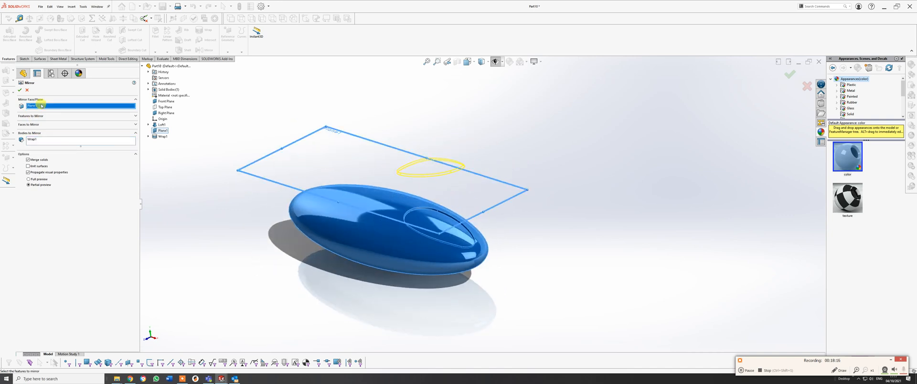
right_click(41, 105)
click(53, 114)
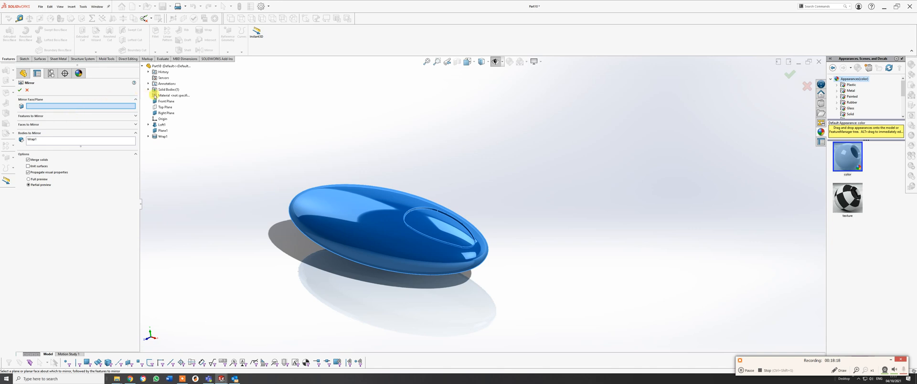
click(166, 107)
middle_drag(453, 198, 449, 168)
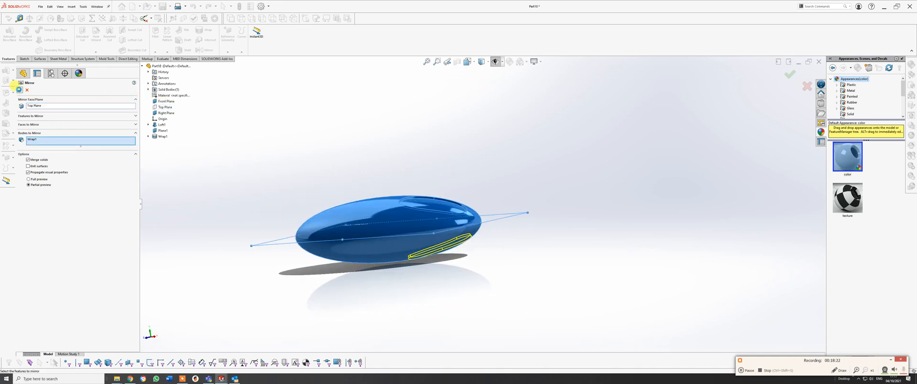
click(19, 90)
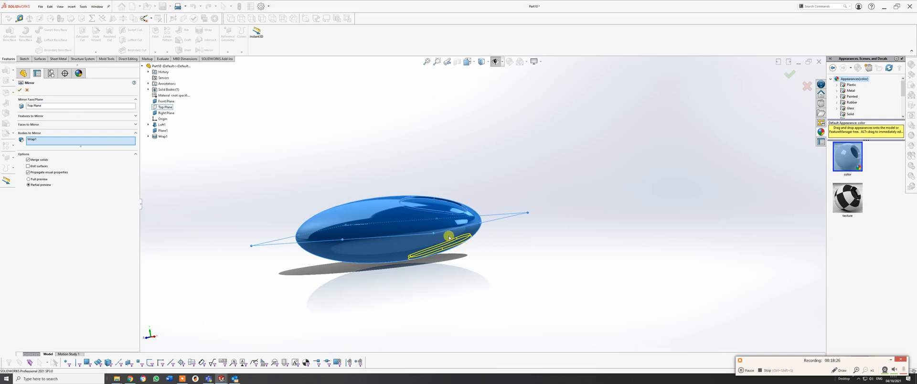
middle_drag(448, 237, 158, 175)
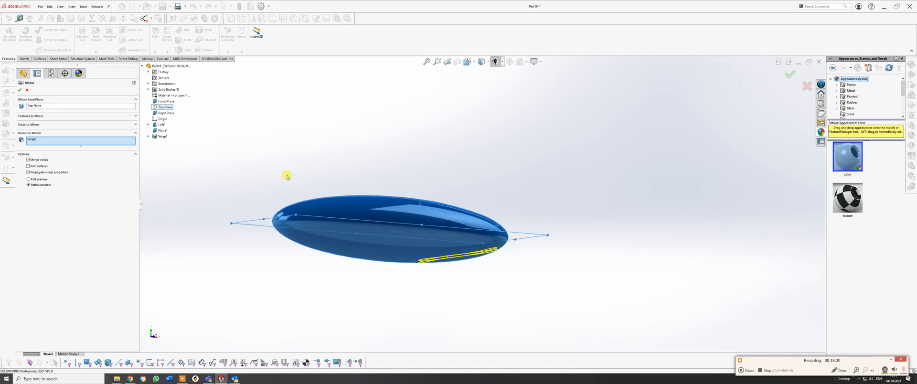
middle_drag(286, 177, 368, 258)
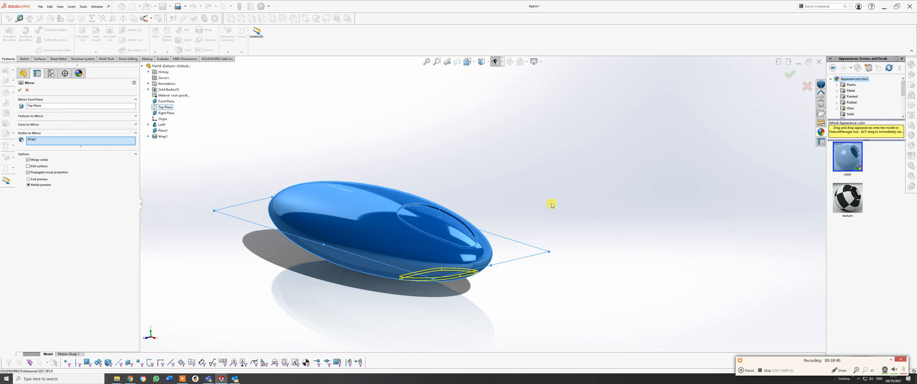
middle_drag(543, 202, 489, 199)
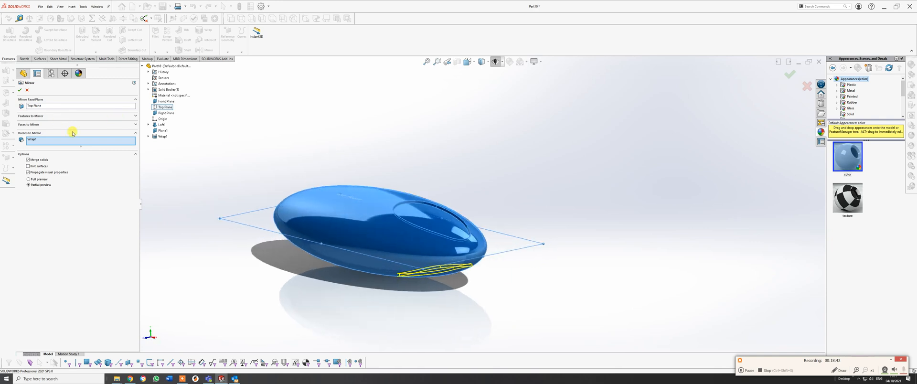
Remove the body from the mirror selection and cancel the Mirror feature.
right_click(35, 141)
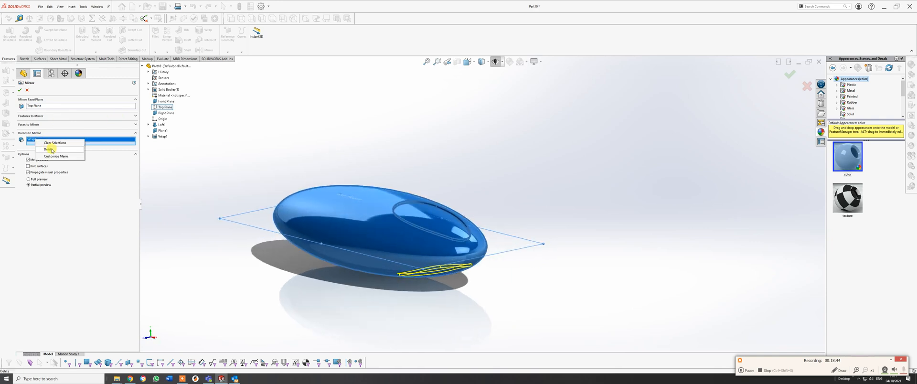
click(50, 150)
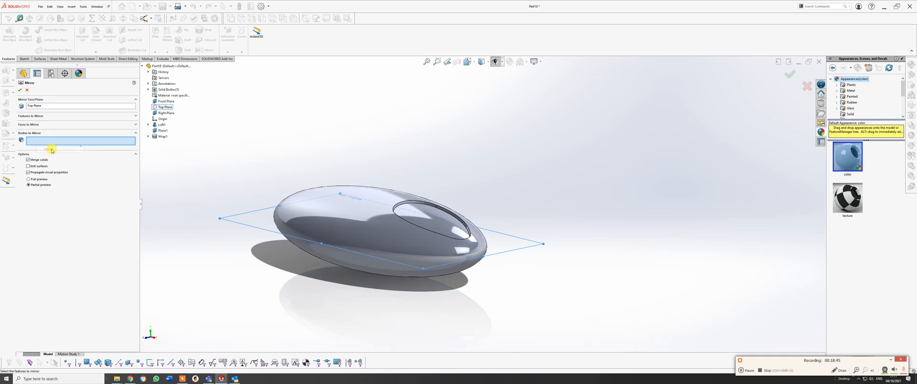
click(148, 137)
click(67, 106)
click(28, 91)
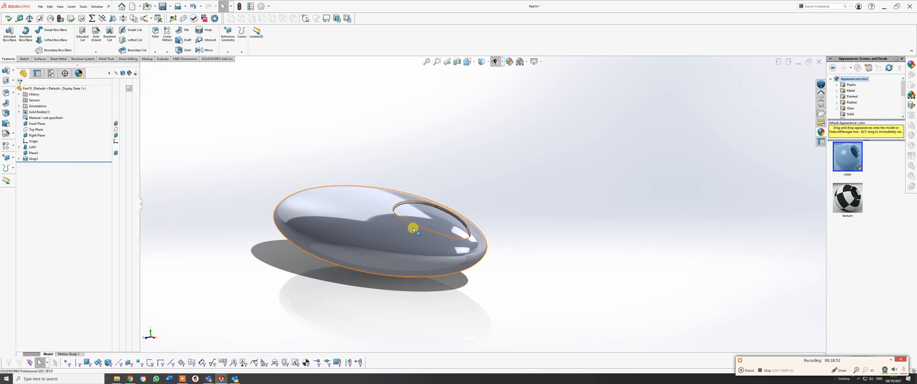
Switch to the USB stick part document to examine how its mirrored teardrop was built.
middle_drag(410, 227, 453, 223)
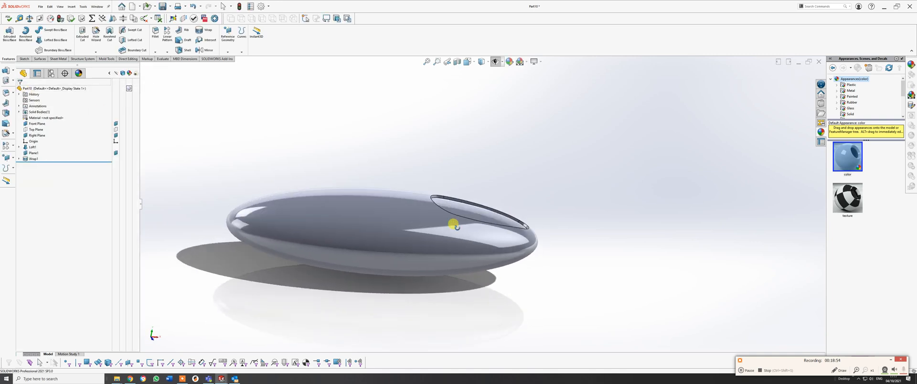
key(ctrl+Tab)
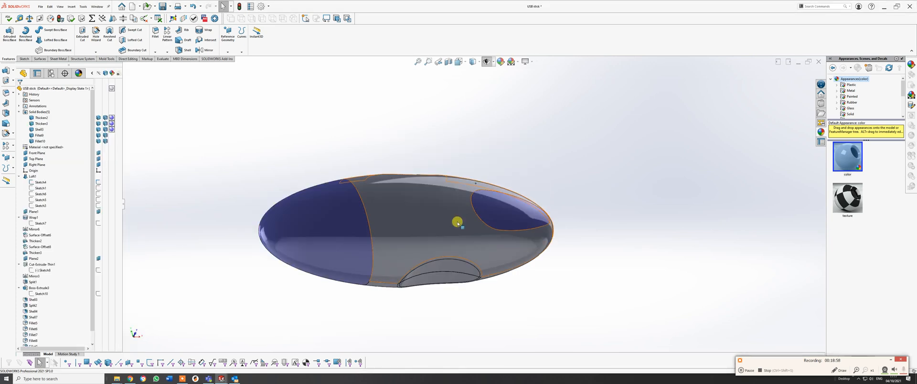
Examine the definition of the reference part's Mirror6 feature, close it without changes and return to the Part10 document.
scroll(48, 254, down, 1)
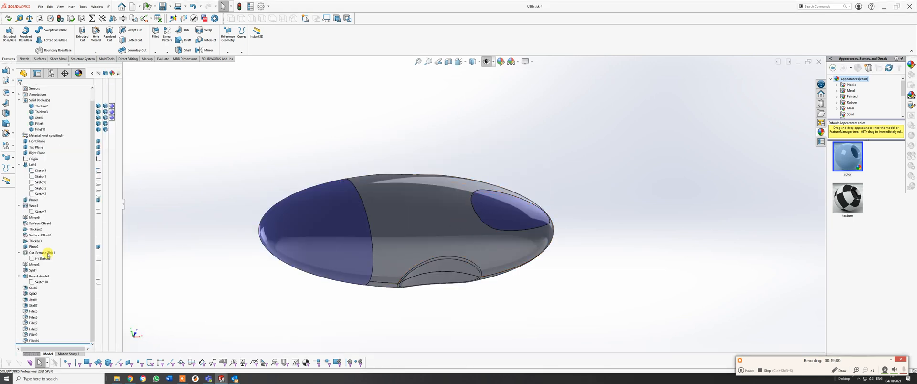
click(34, 218)
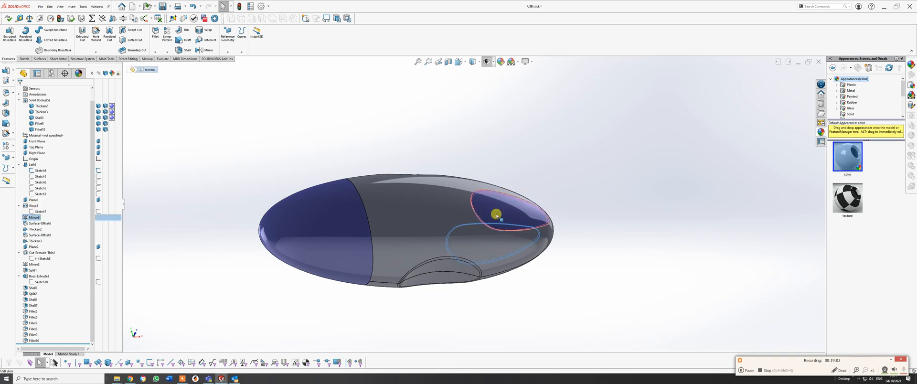
middle_drag(493, 210, 451, 265)
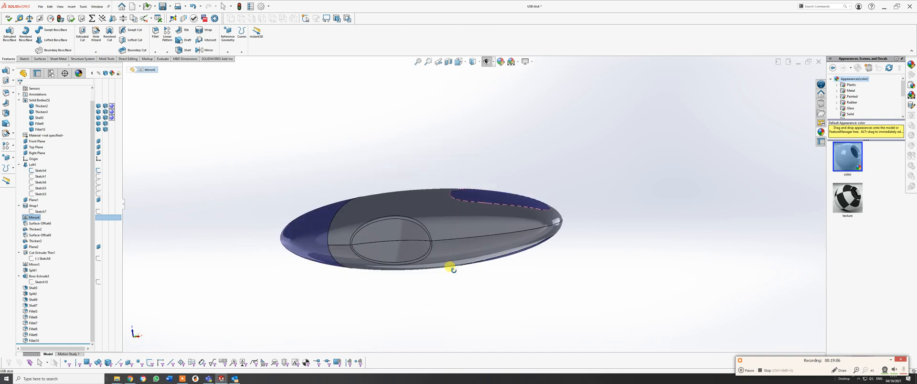
right_click(33, 218)
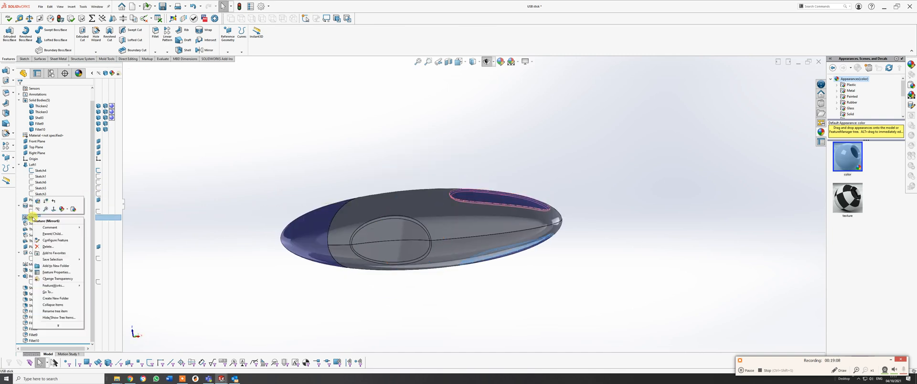
click(40, 203)
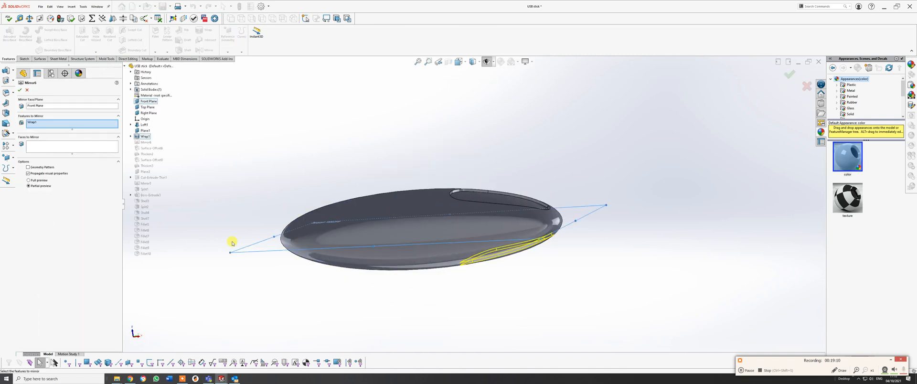
middle_drag(518, 206, 544, 301)
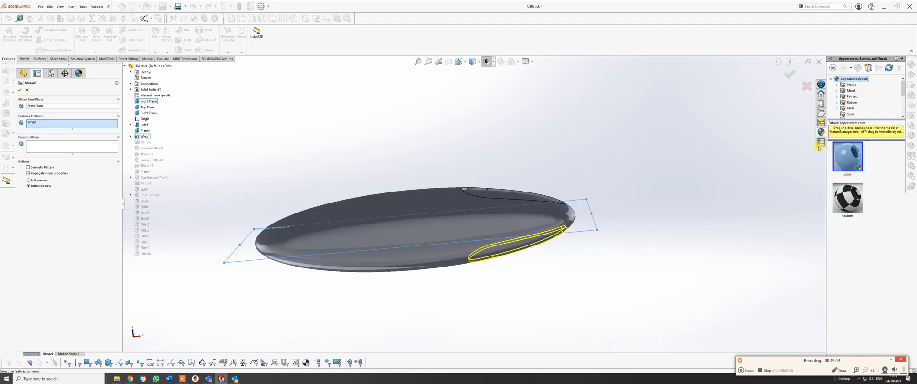
click(790, 76)
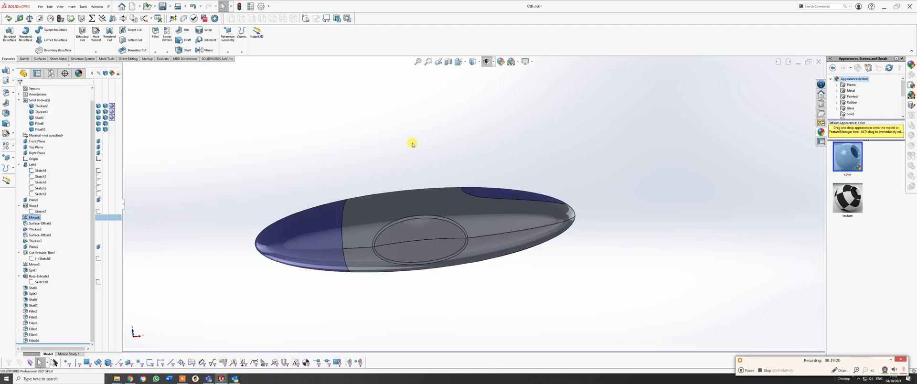
key(ctrl+z)
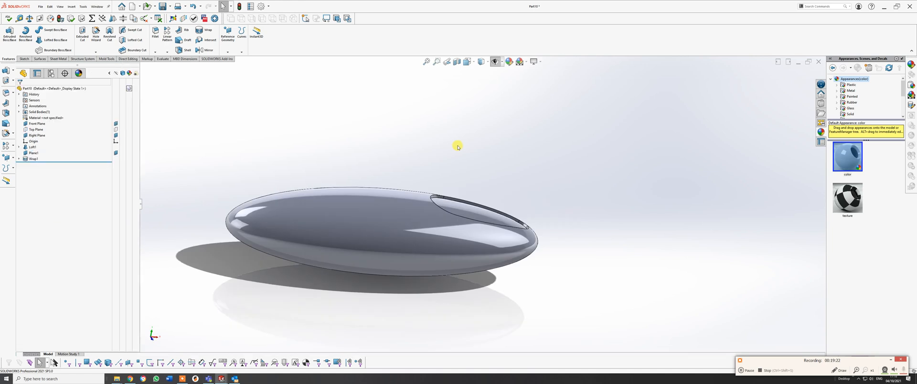
Copy the debossed teardrop face as a separate surface using Offset Surface with a distance of 0 mm.
middle_drag(464, 213, 528, 280)
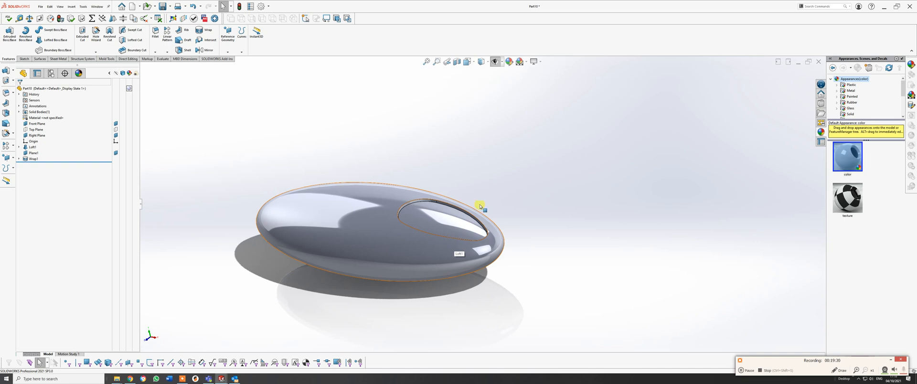
scroll(475, 218, down, 5)
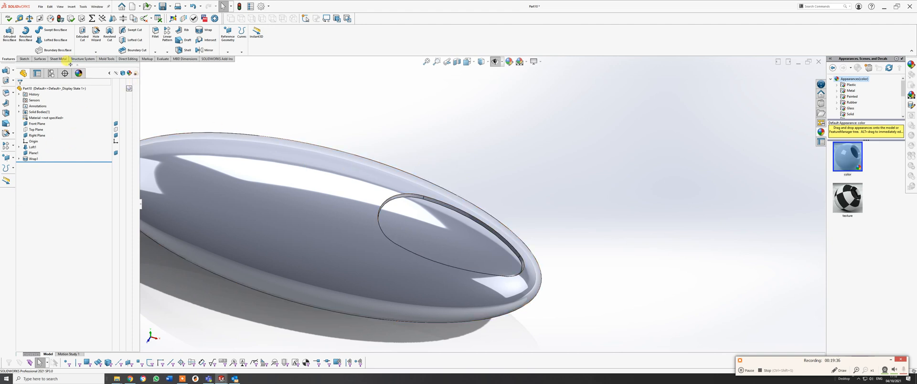
click(40, 59)
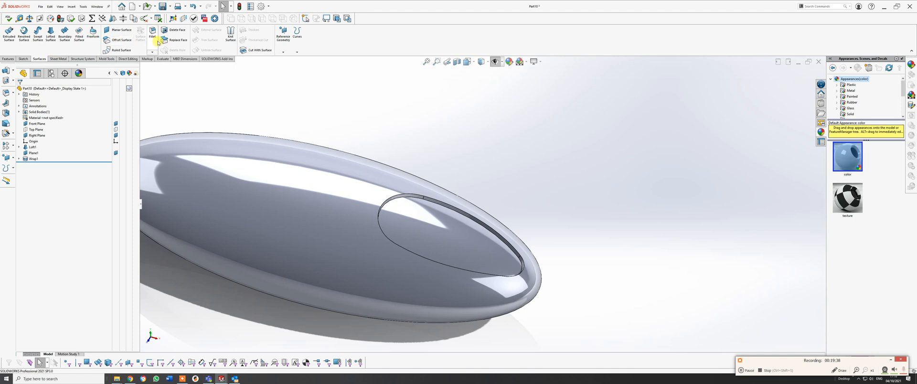
click(119, 40)
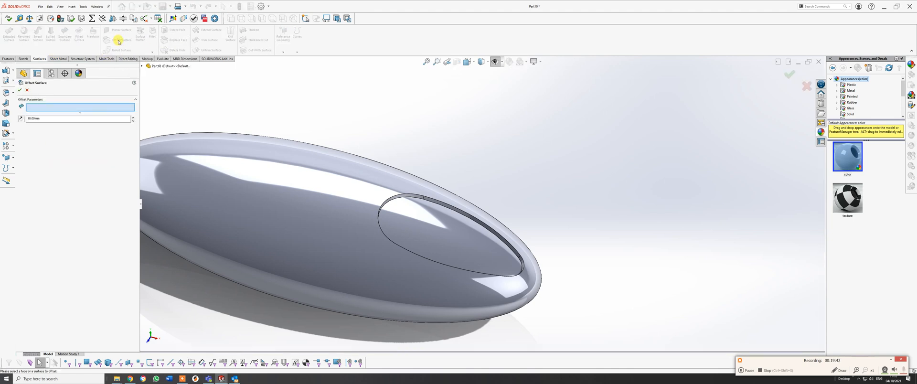
click(465, 238)
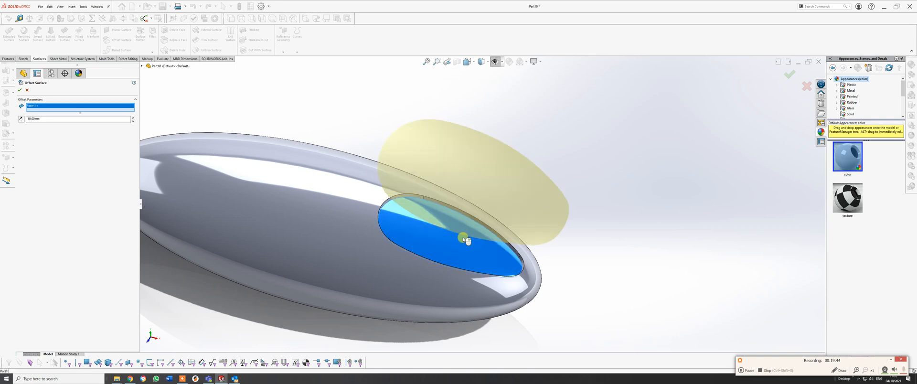
middle_drag(480, 248, 431, 190)
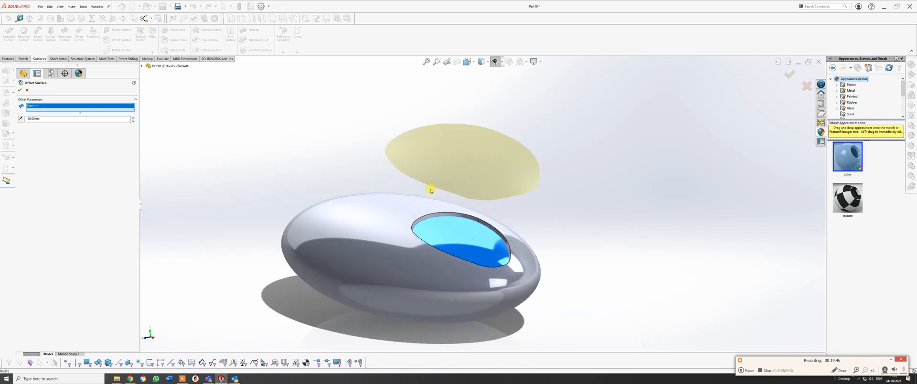
drag(55, 120, 16, 118)
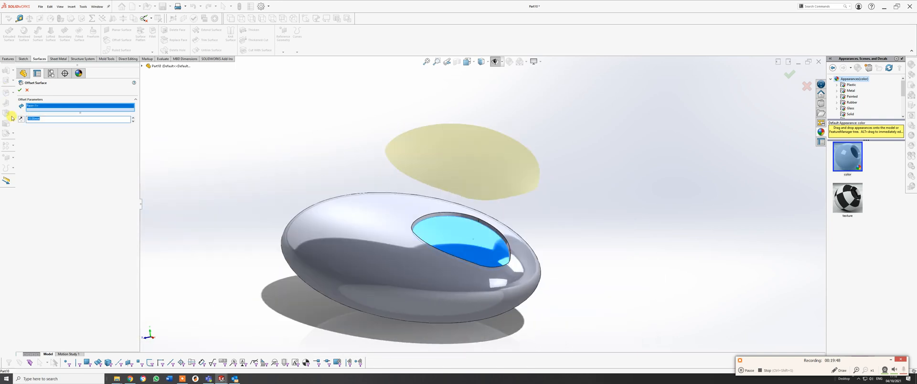
key(Return)
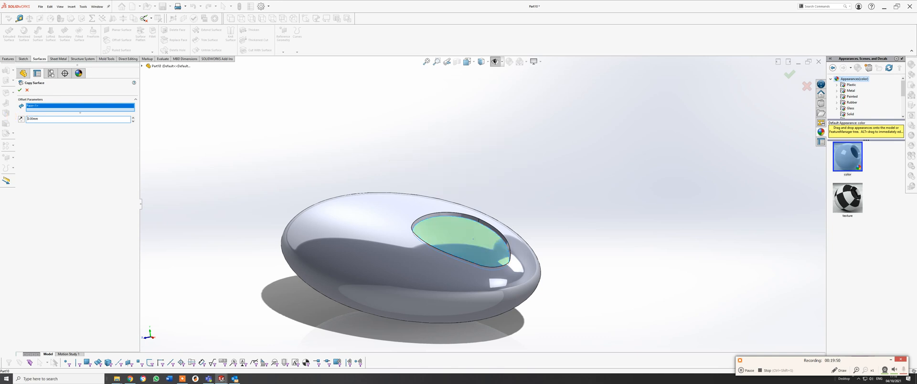
click(19, 90)
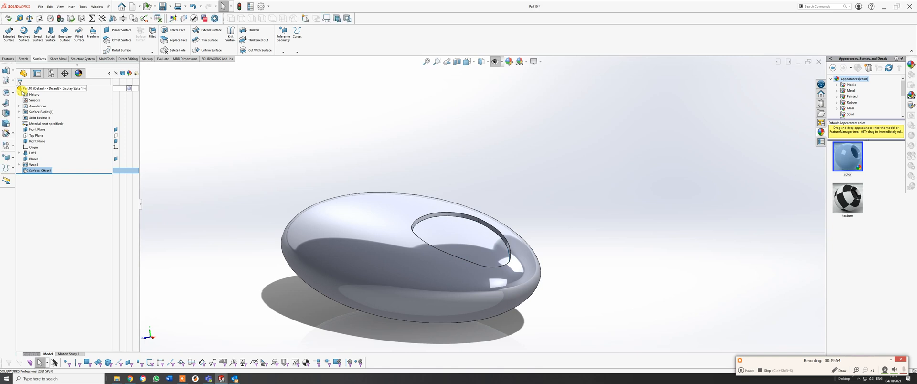
Hide the Wrap1 solid body to isolate the copied teardrop surface.
click(19, 117)
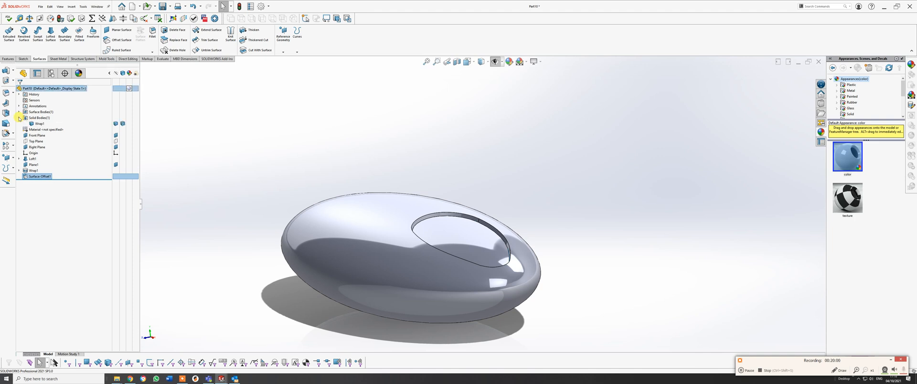
click(116, 123)
middle_drag(513, 239, 521, 224)
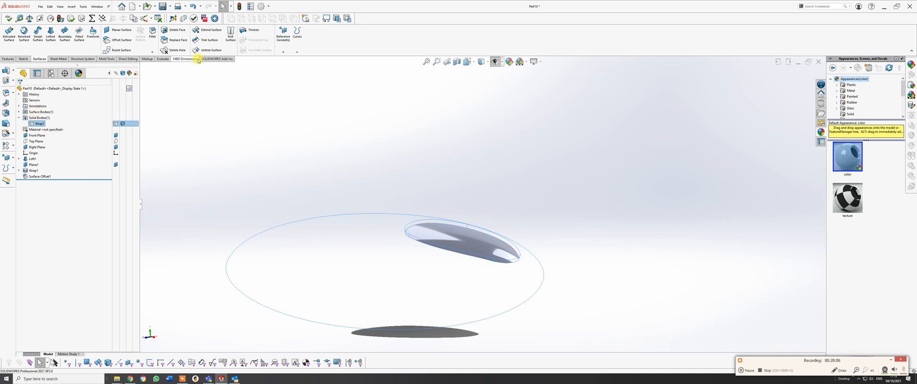
Thicken the copied teardrop surface by 0.4 mm into a separate solid body.
click(254, 31)
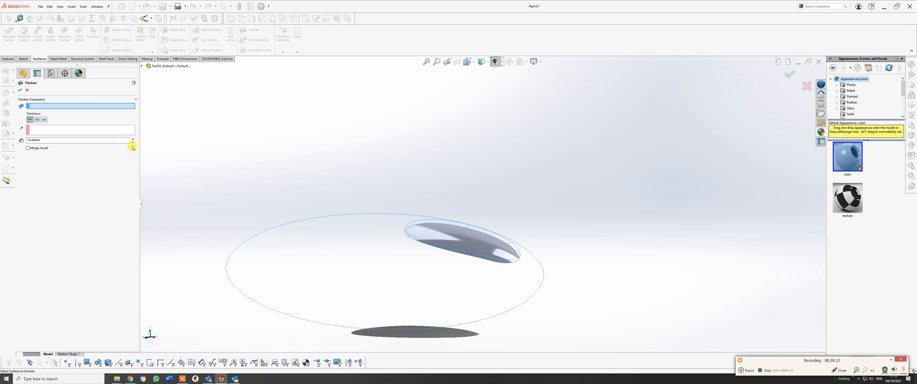
click(439, 233)
click(49, 141)
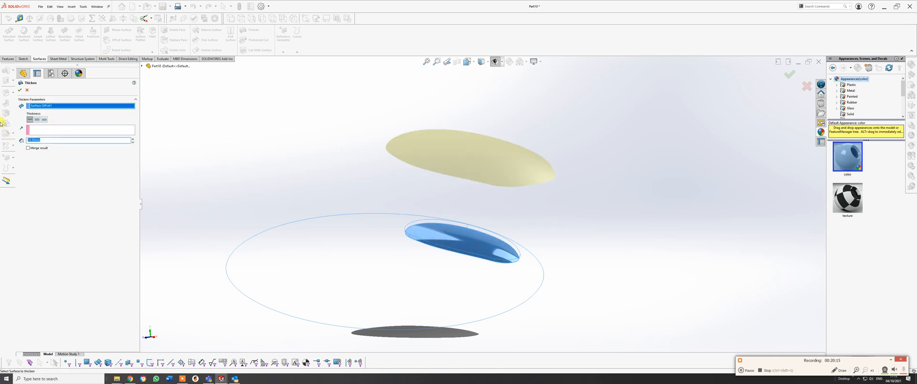
text(.4)
key(Return)
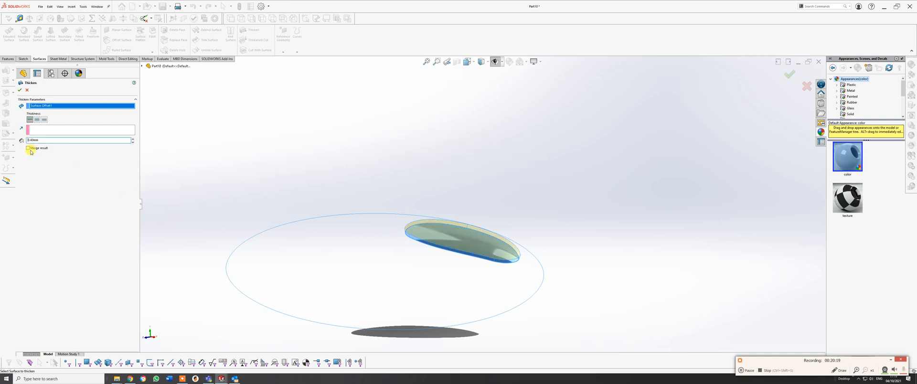
click(20, 91)
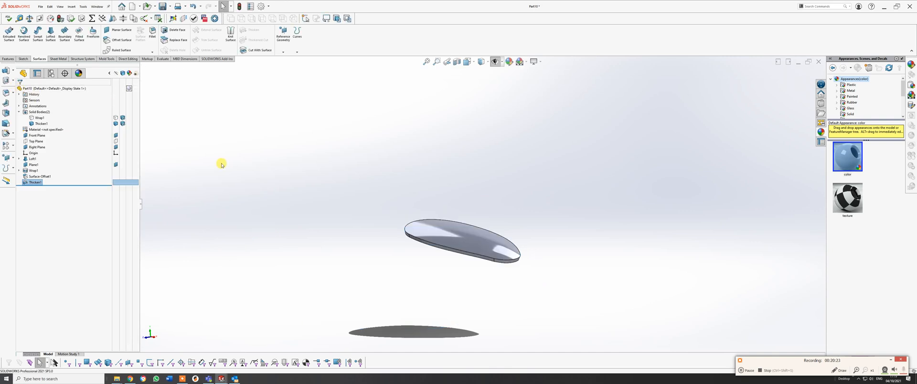
Show the hidden Wrap1 solid body again around the thickened teardrop.
click(116, 118)
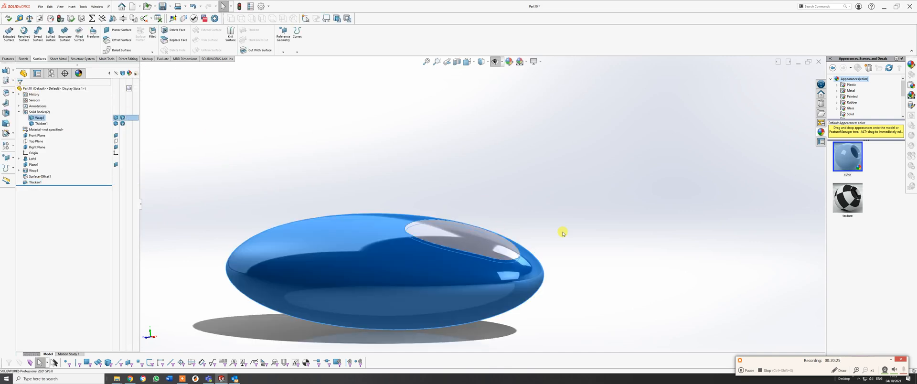
click(555, 213)
middle_drag(446, 266, 478, 287)
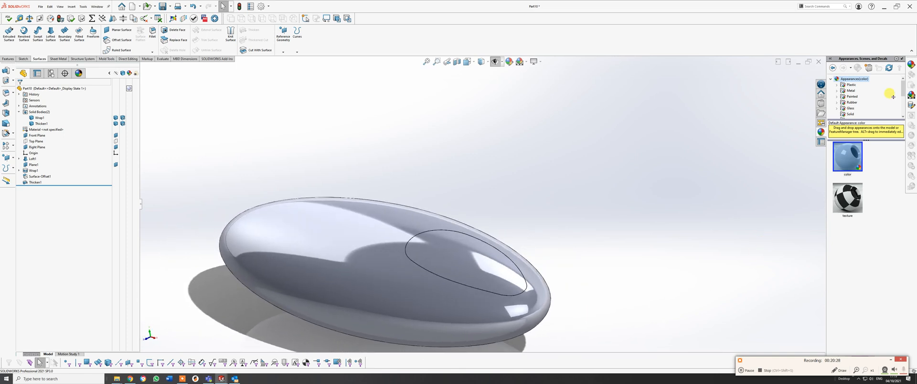
Apply a red colour (RGB 255, 0, 0) to the outer face of the thickened teardrop.
click(448, 262)
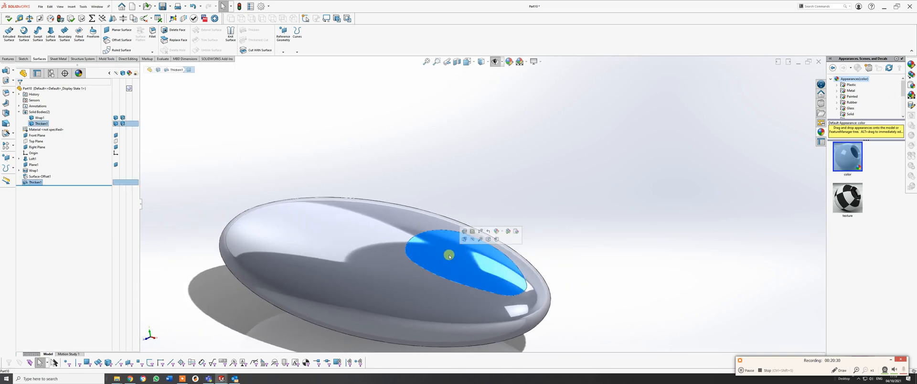
click(502, 233)
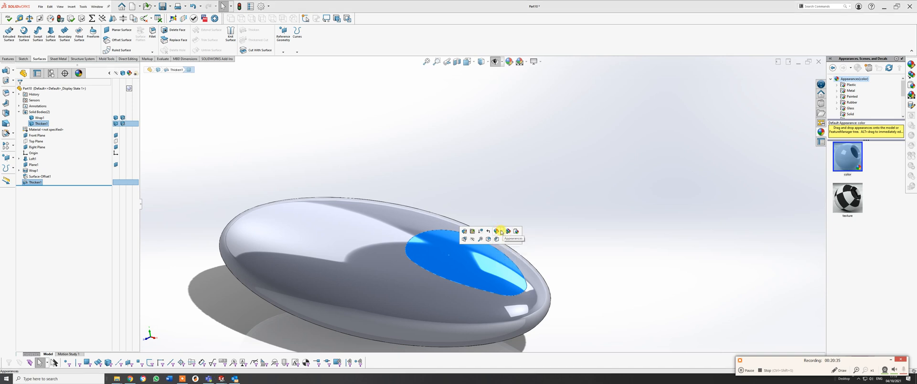
click(501, 233)
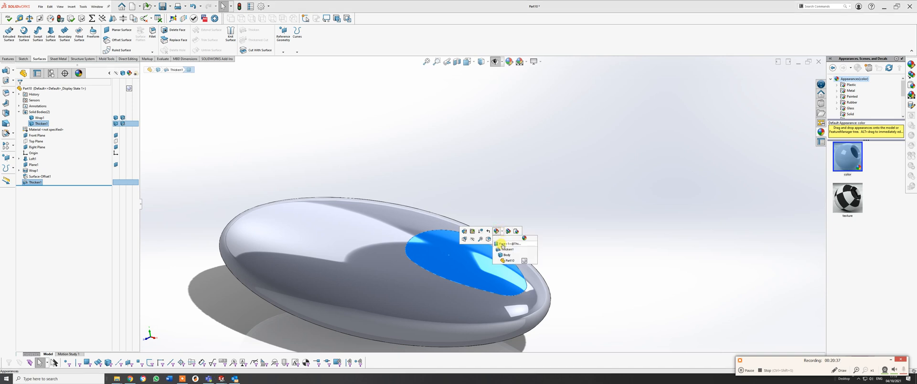
click(503, 244)
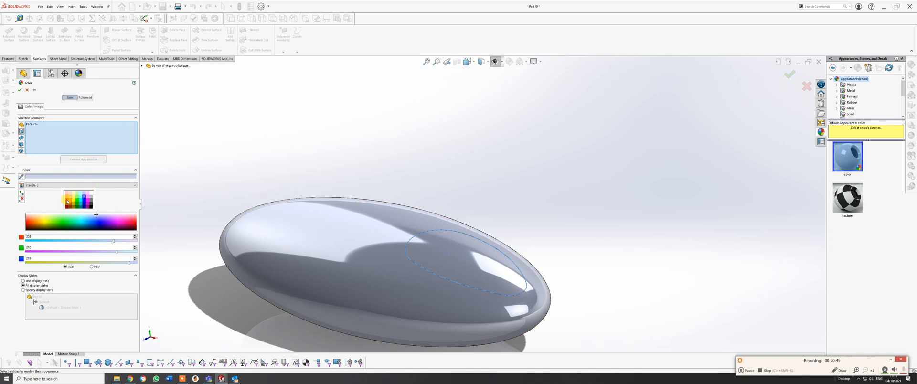
click(67, 202)
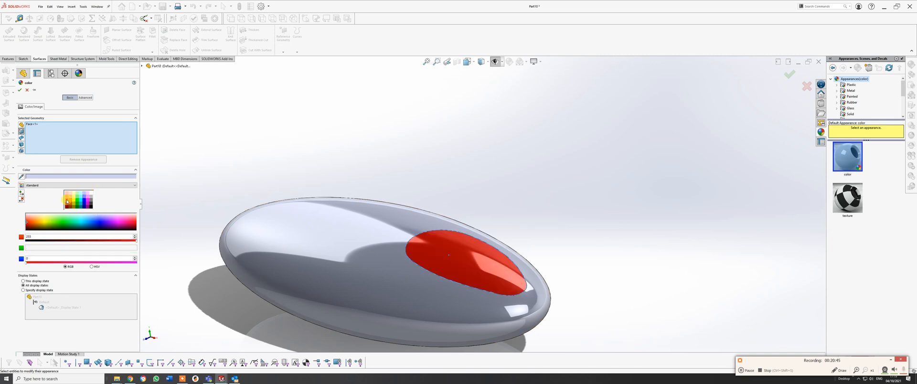
click(788, 75)
middle_drag(430, 220, 386, 274)
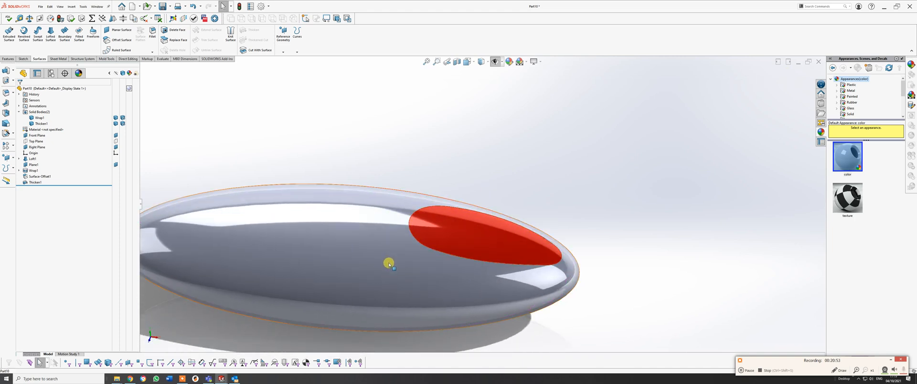
scroll(403, 259, down, 3)
middle_drag(402, 258, 455, 204)
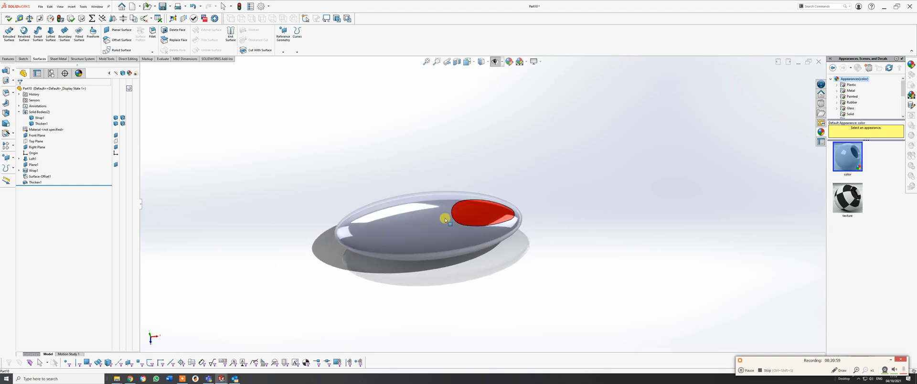
Sketch a three-point arc of about 12.2 mm radius on Plane1, bulging into the body's upper long edge in the top view.
key(space)
click(371, 231)
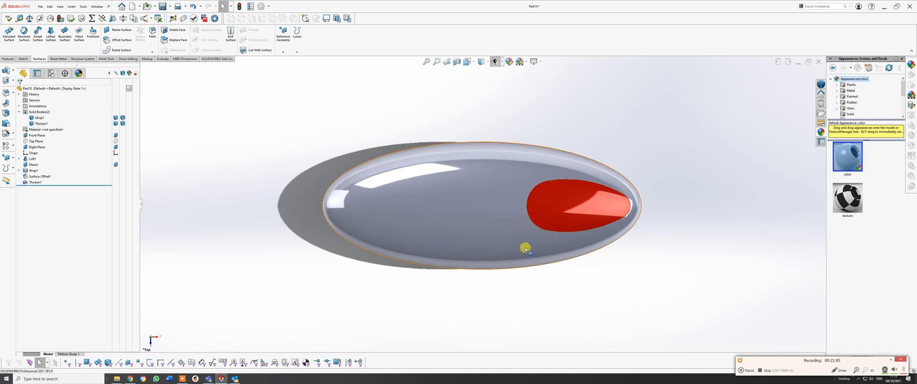
click(24, 59)
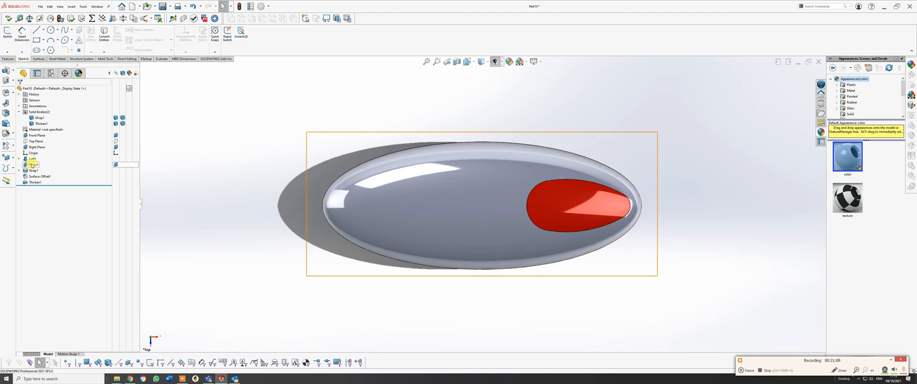
click(32, 164)
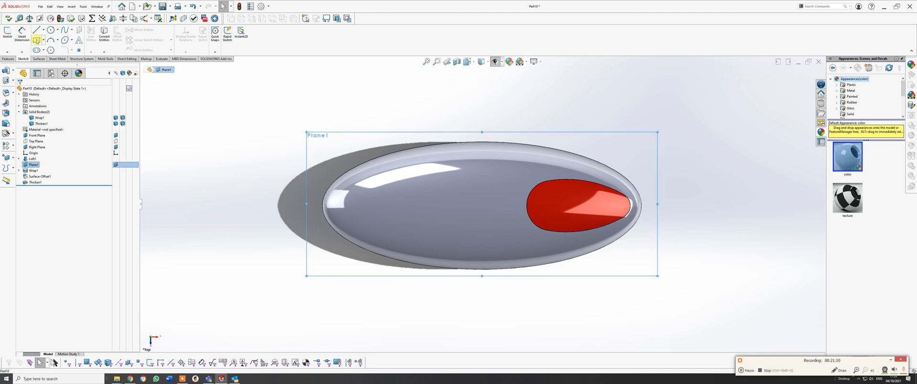
click(51, 41)
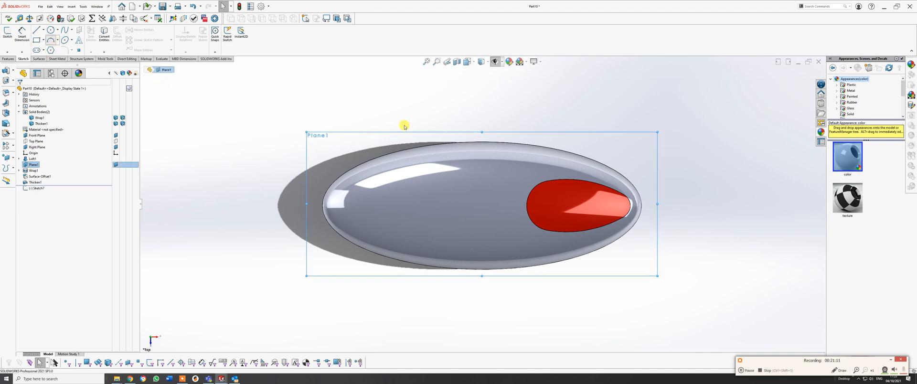
click(468, 143)
click(553, 139)
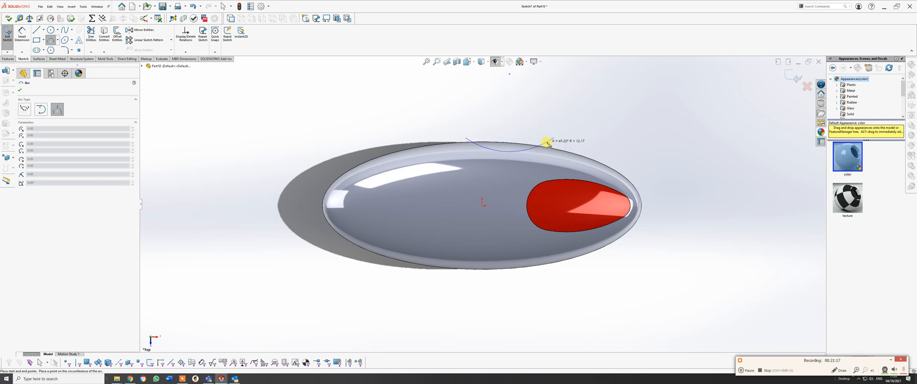
click(547, 145)
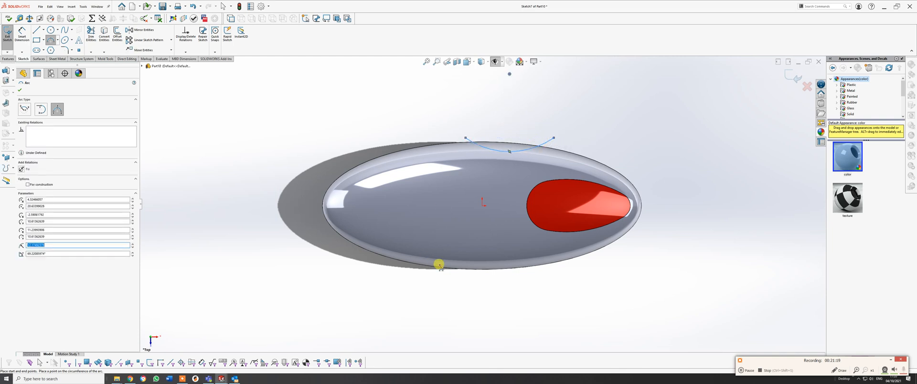
click(22, 36)
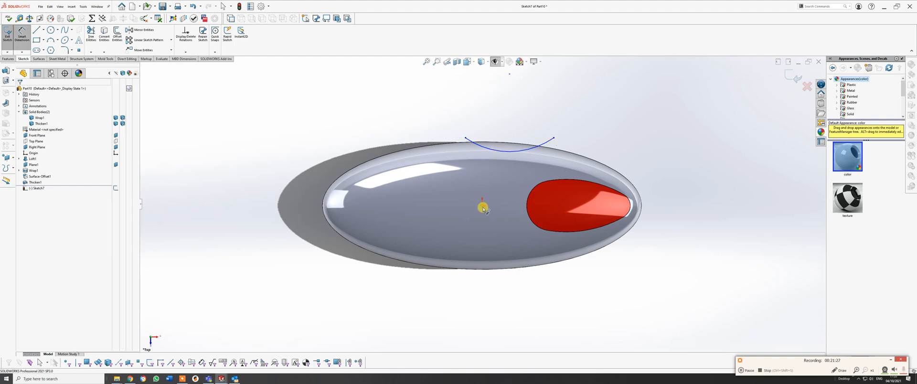
key(Escape)
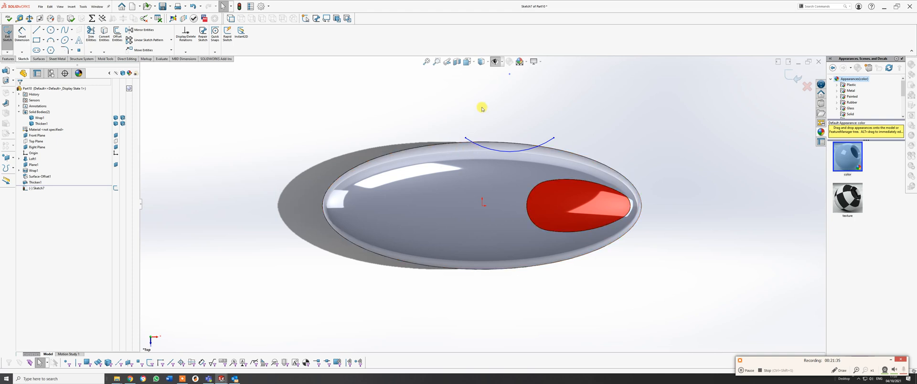
Draw a vertical centerline about 39 mm long from the arc's centre down across the whole body.
click(44, 30)
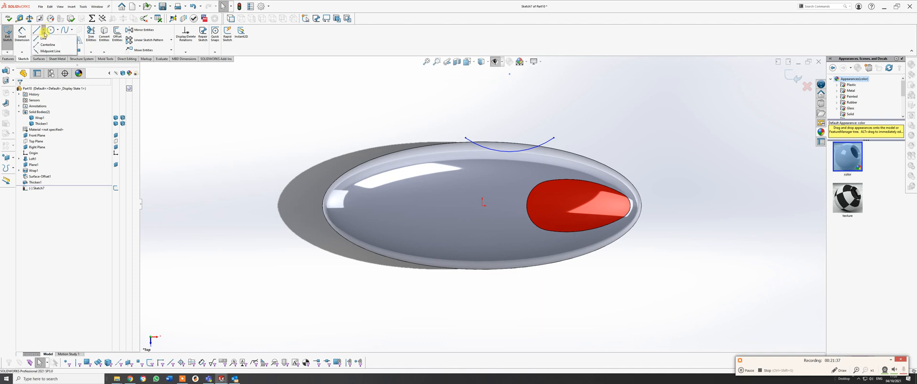
click(54, 45)
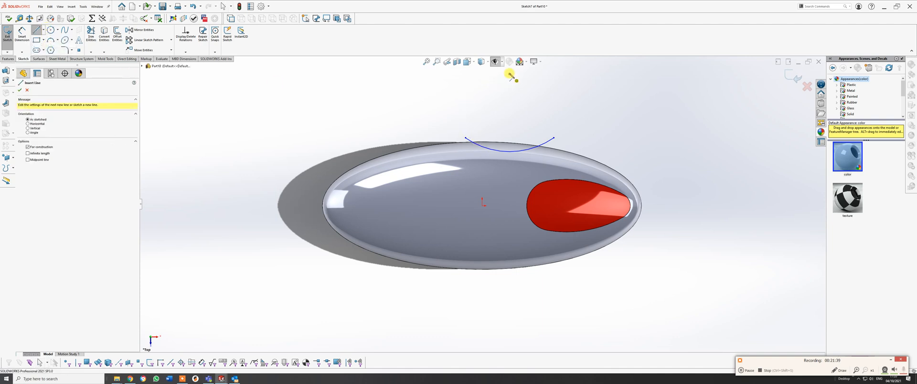
click(509, 74)
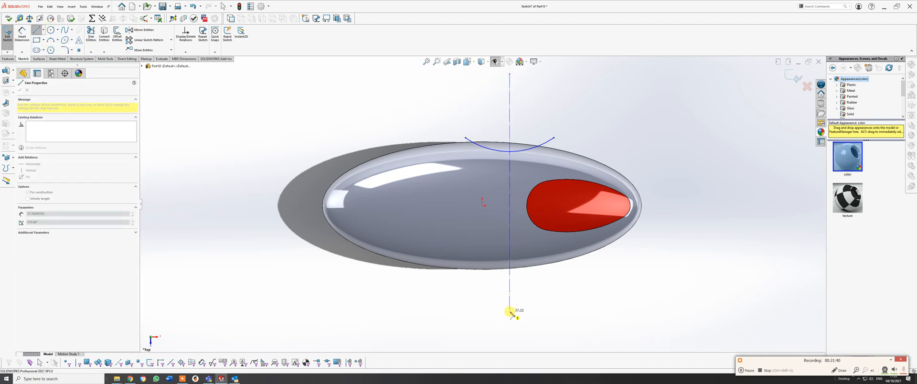
click(509, 320)
right_click(509, 320)
click(520, 320)
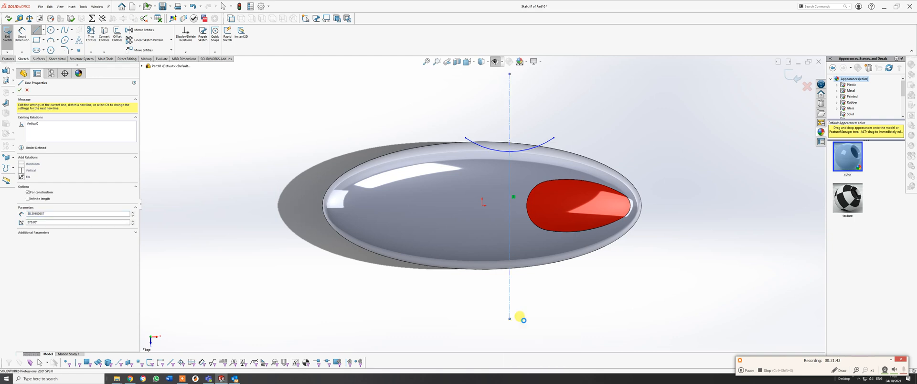
scroll(588, 135, up, 1)
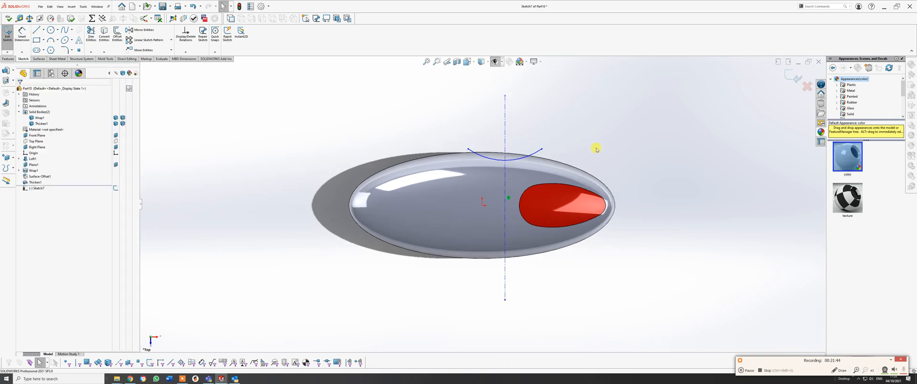
Dimension the vertical centerline 4 mm horizontally from the origin.
click(22, 34)
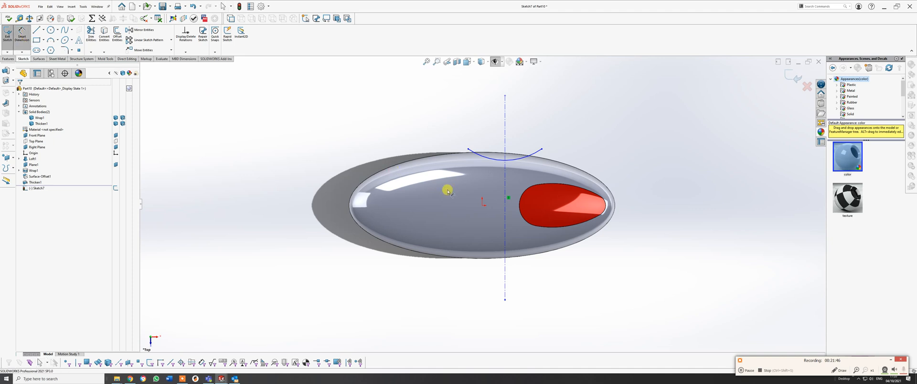
click(481, 207)
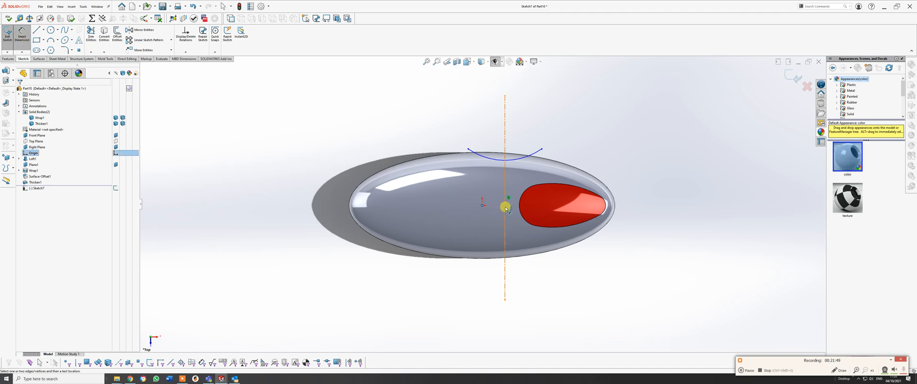
click(504, 207)
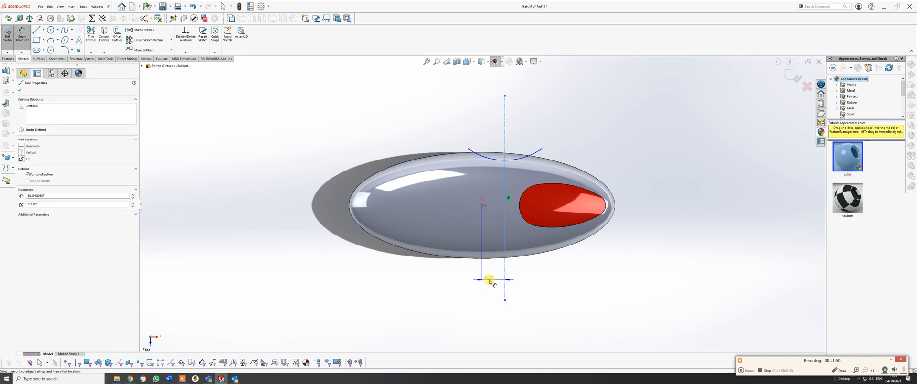
click(490, 280)
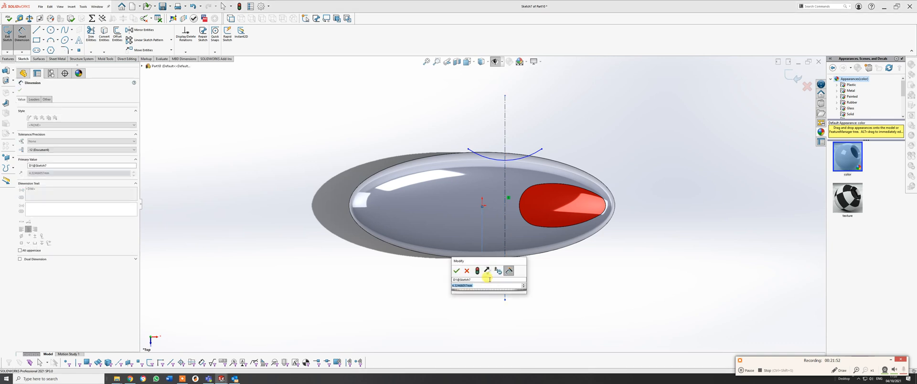
key(Return)
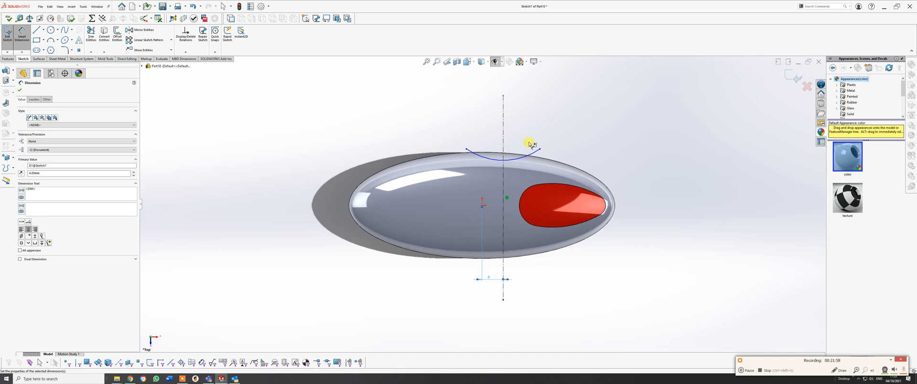
Dimension the arc's radius as 12 mm.
click(531, 156)
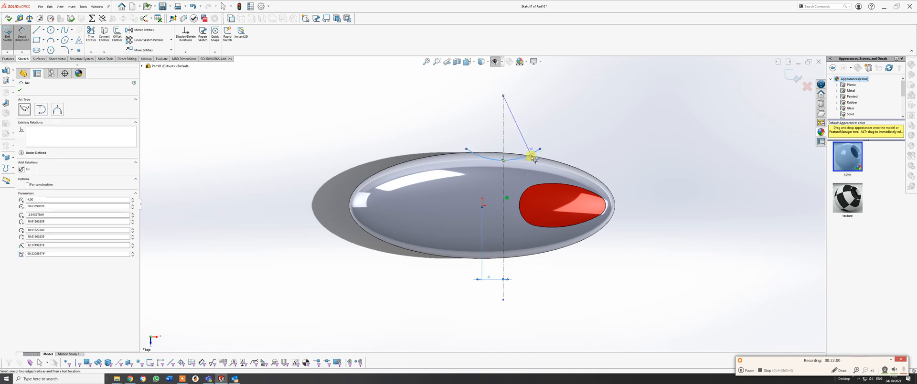
drag(532, 156, 538, 164)
click(539, 165)
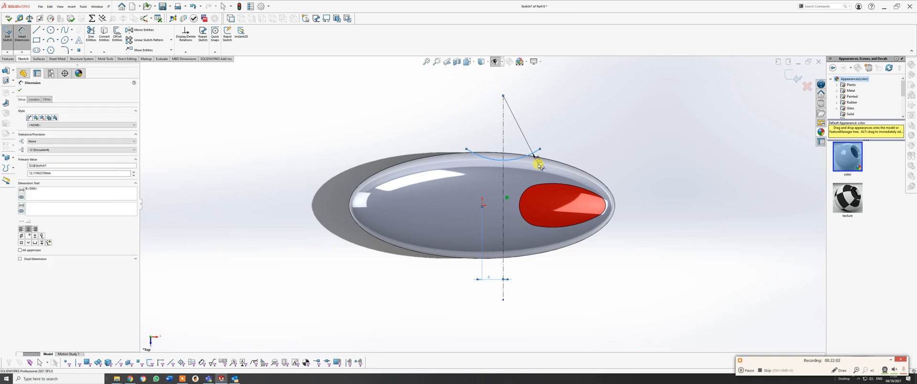
click(505, 155)
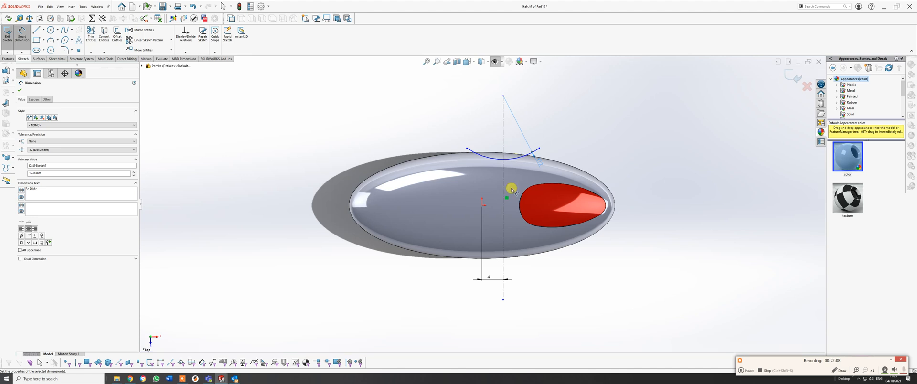
Dimension the arc's centre 20.5 mm vertically from the origin.
click(485, 193)
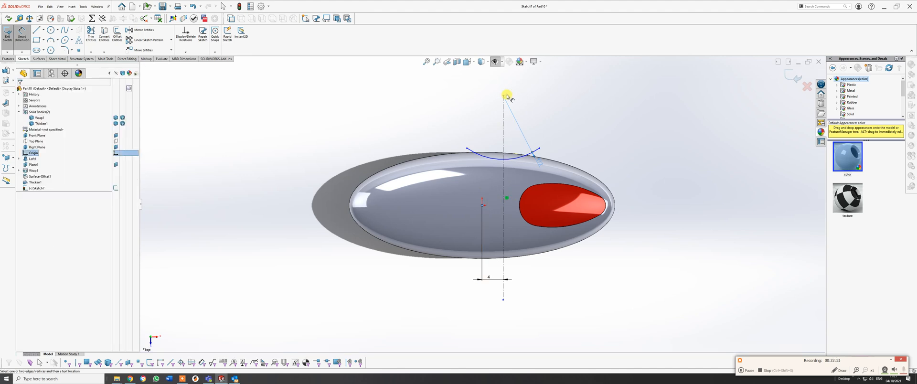
click(504, 97)
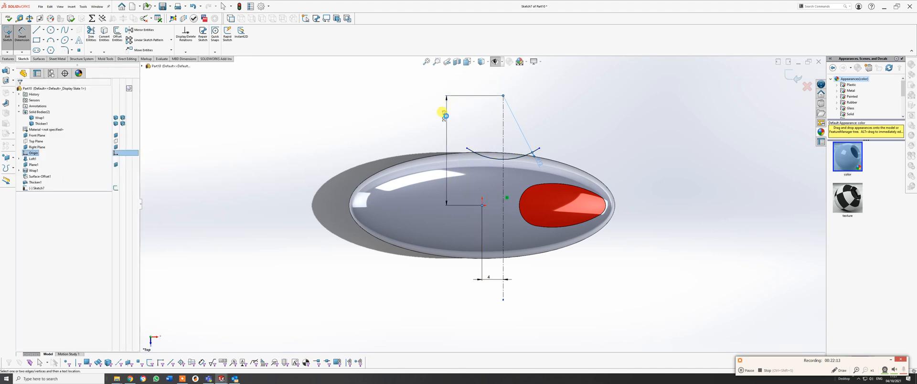
click(446, 116)
right_click(446, 117)
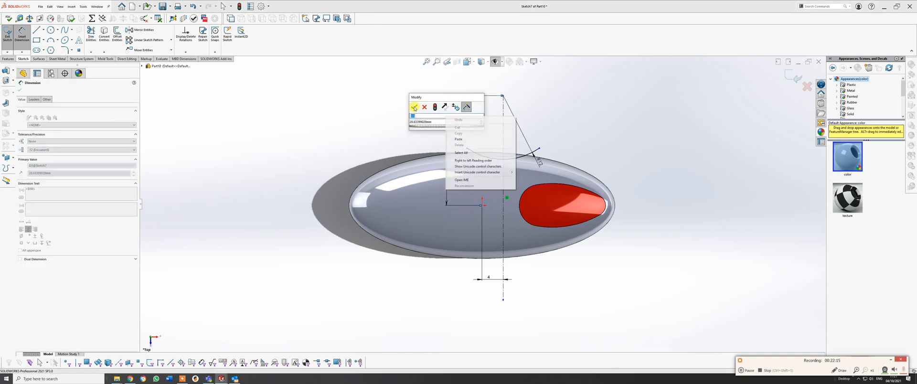
click(414, 108)
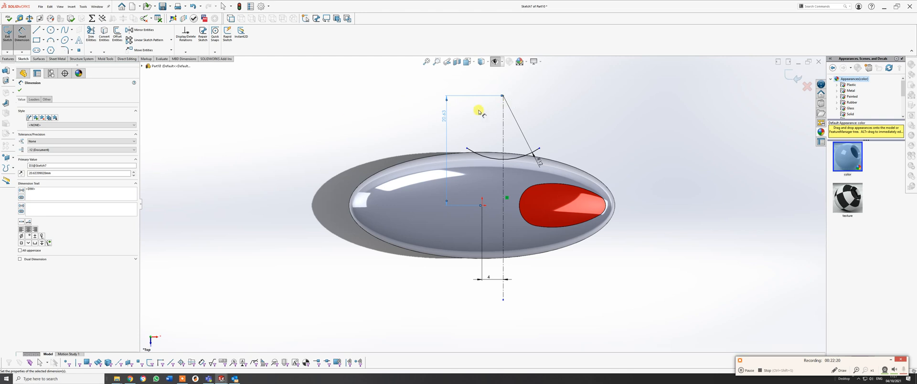
double_click(443, 117)
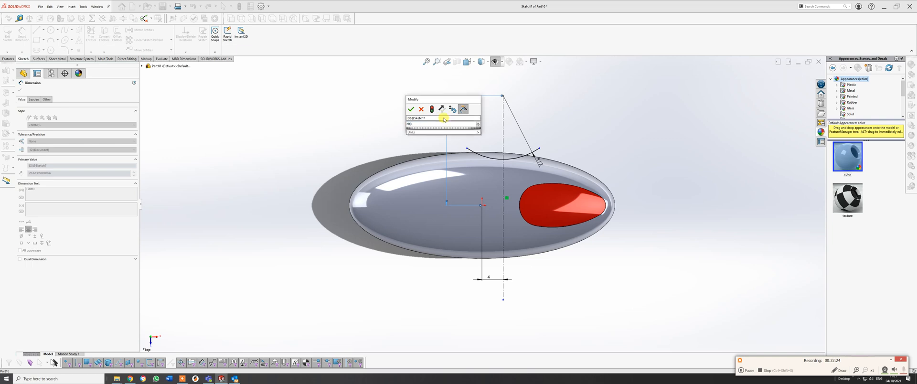
key(Return)
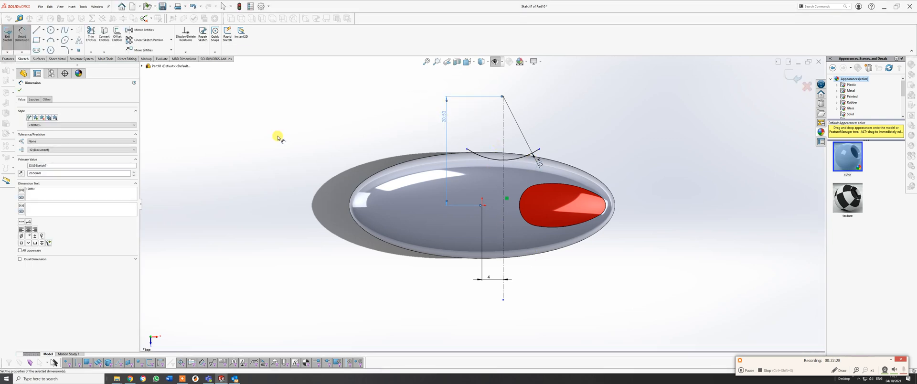
click(19, 91)
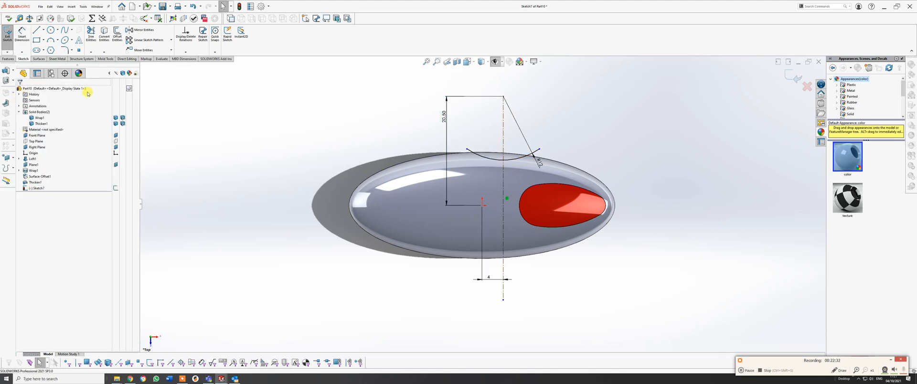
click(6, 59)
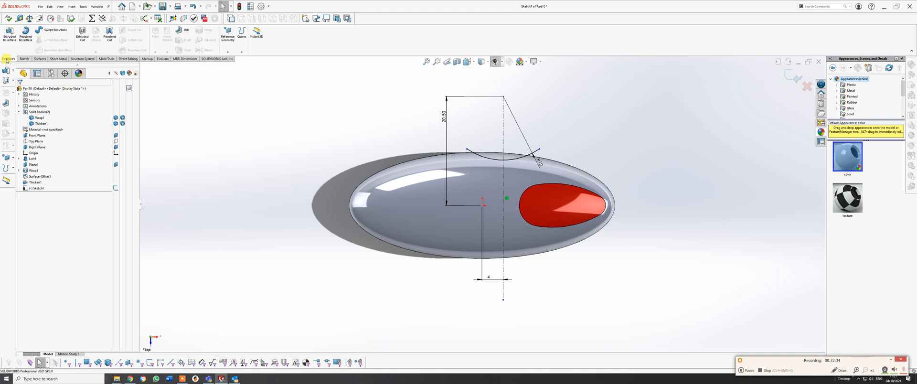
click(9, 32)
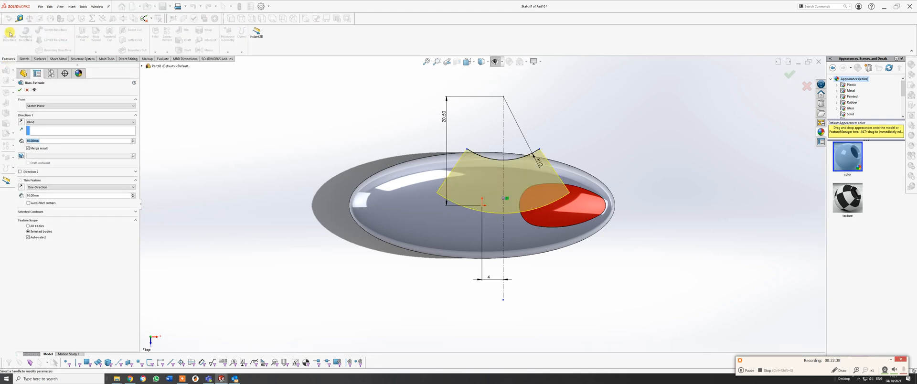
click(21, 187)
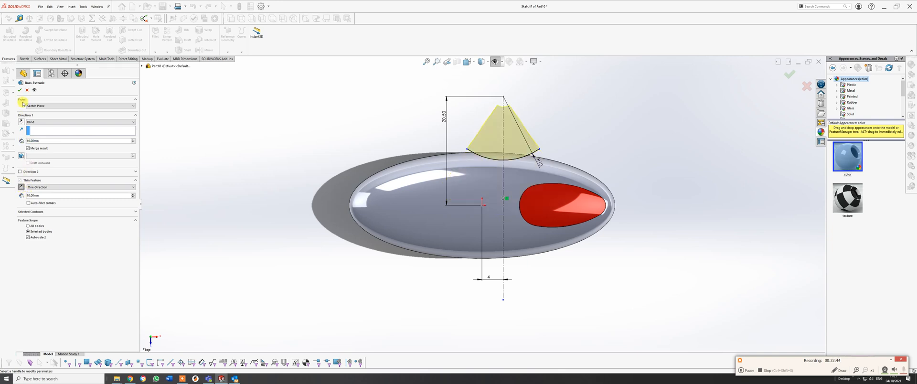
click(27, 90)
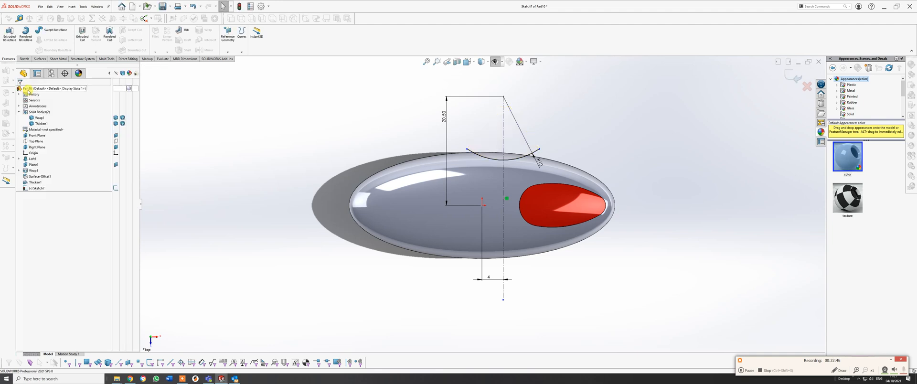
Set up an extruded cut from the arc as a one-direction thin feature 10 mm thick, reversed toward the arc's centre.
click(83, 34)
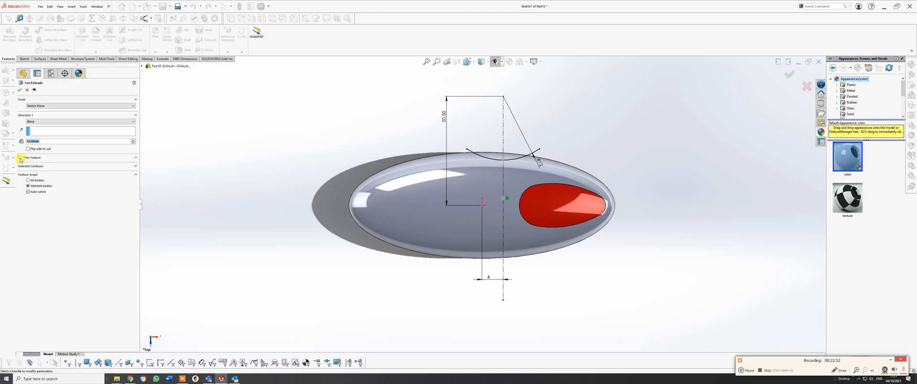
click(20, 158)
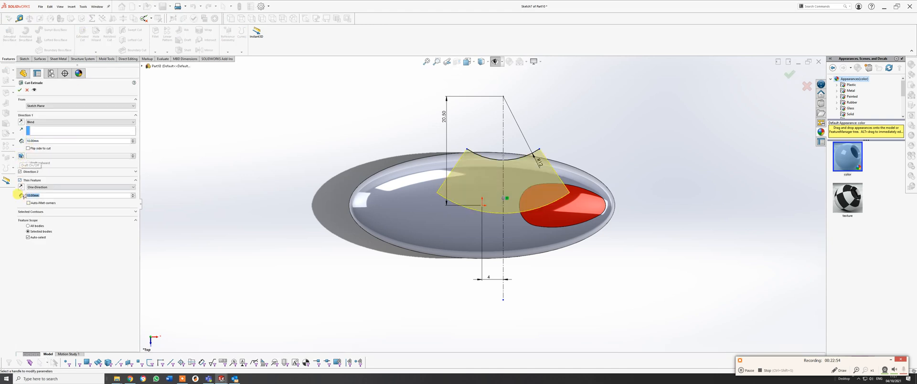
click(21, 187)
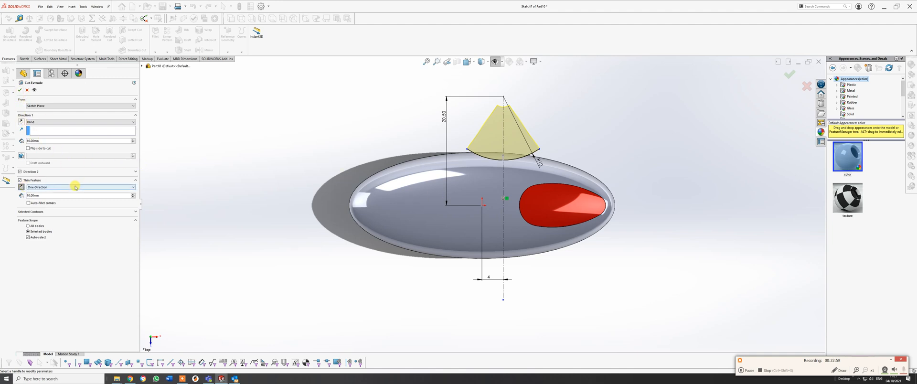
click(75, 187)
click(72, 191)
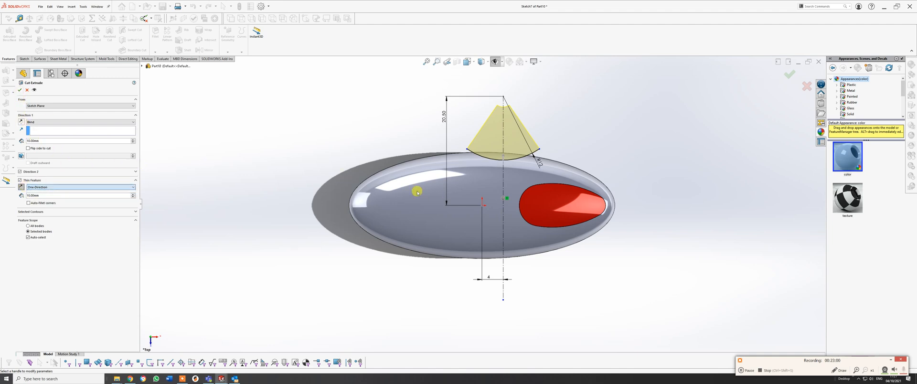
middle_drag(446, 189, 373, 202)
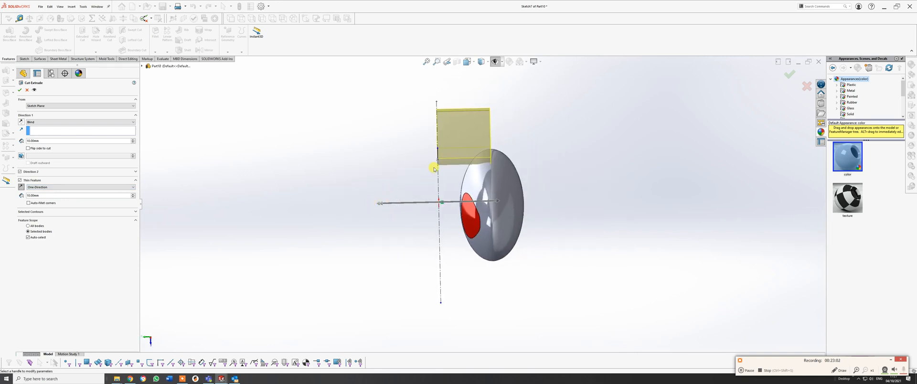
mouse_move(466, 157)
middle_down()
mouse_move(483, 167)
mouse_move(471, 166)
middle_up()
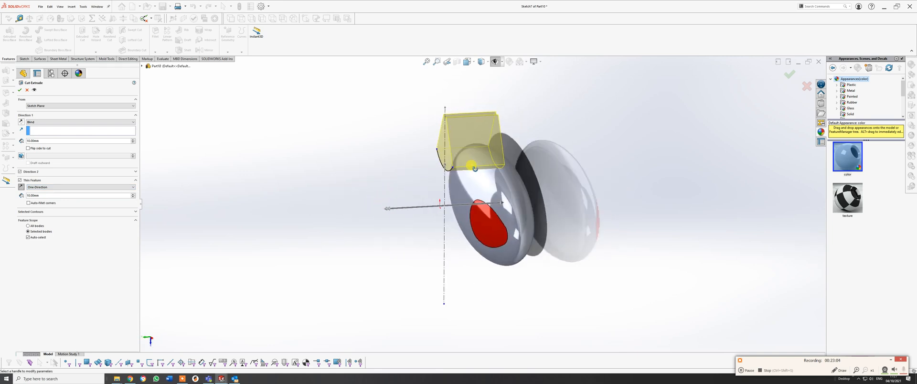
click(134, 195)
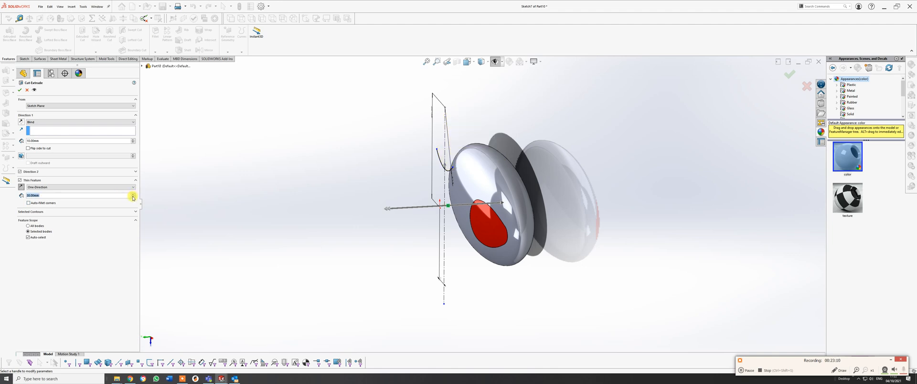
click(133, 198)
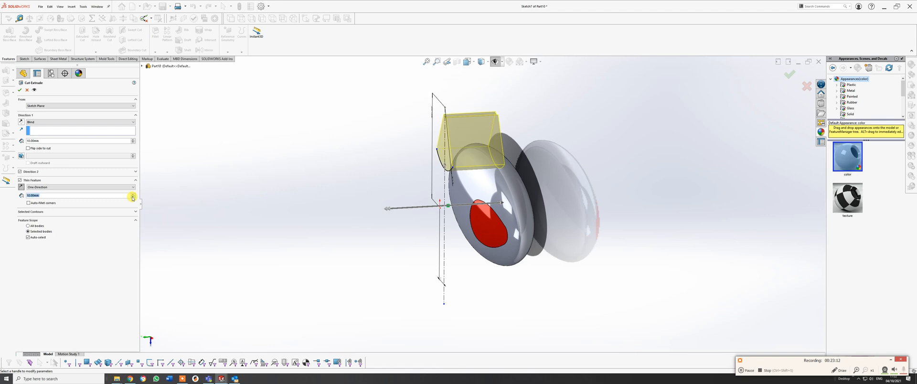
Set the thin cut's end condition to Through All and complete the finger recess.
click(40, 122)
click(40, 129)
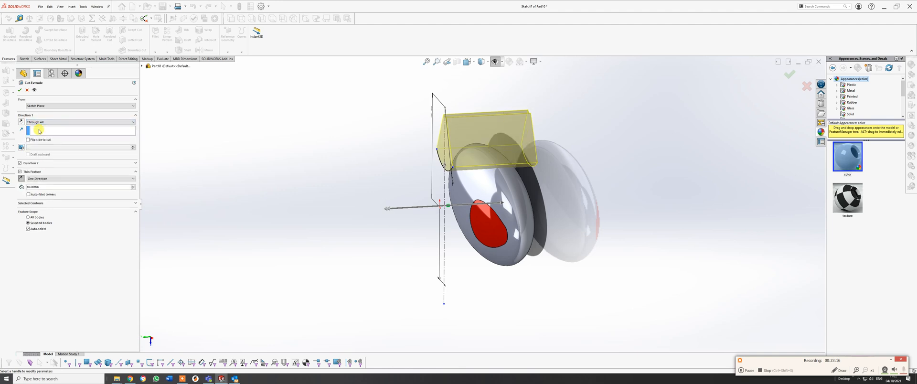
middle_drag(546, 161, 531, 266)
click(788, 76)
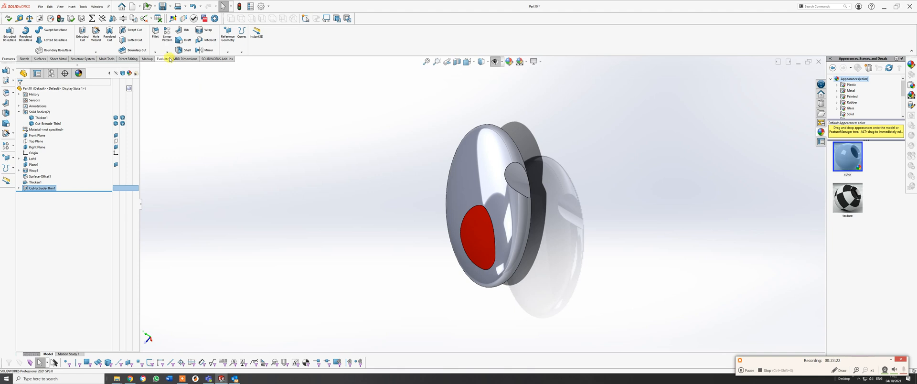
Mirror the thin-cut finger recess about the Front Plane to the opposite side of the body.
click(204, 51)
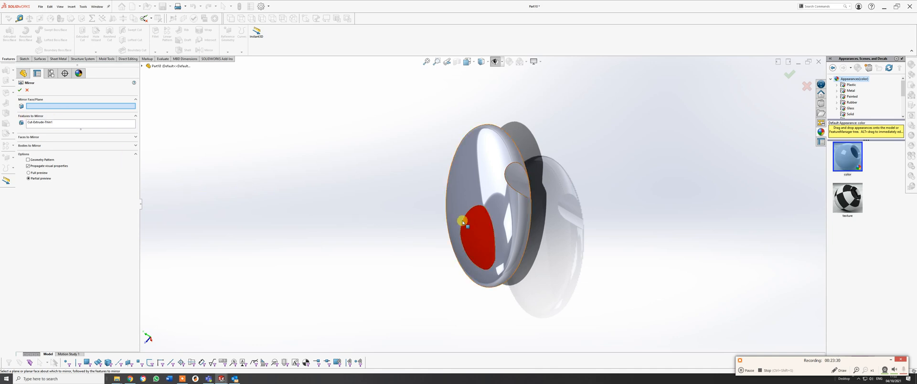
middle_drag(462, 220, 494, 138)
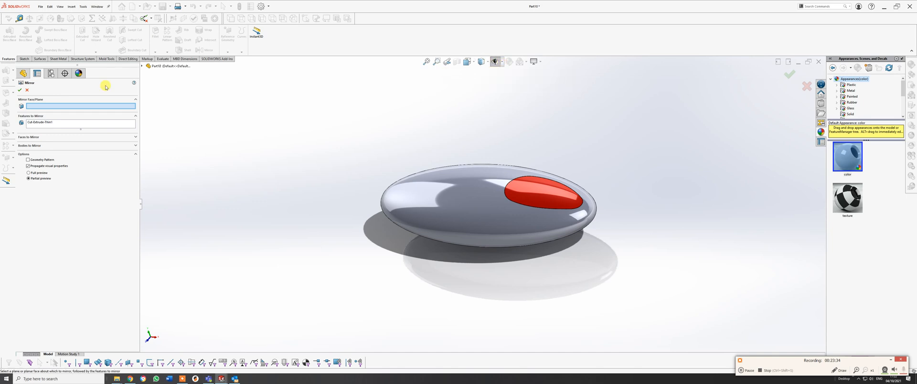
click(141, 67)
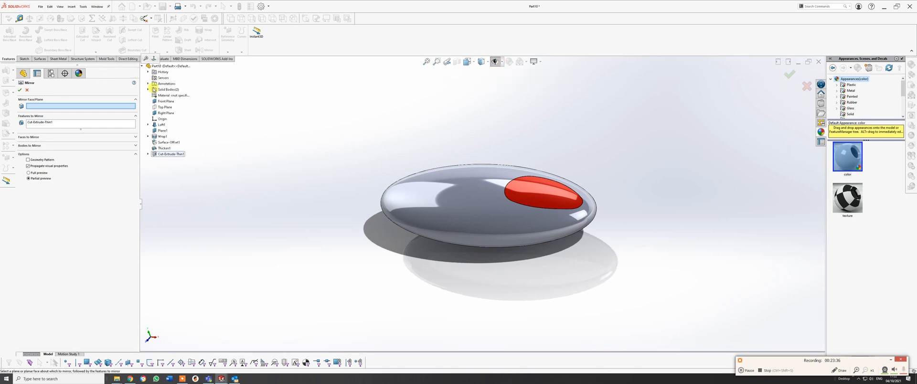
click(166, 101)
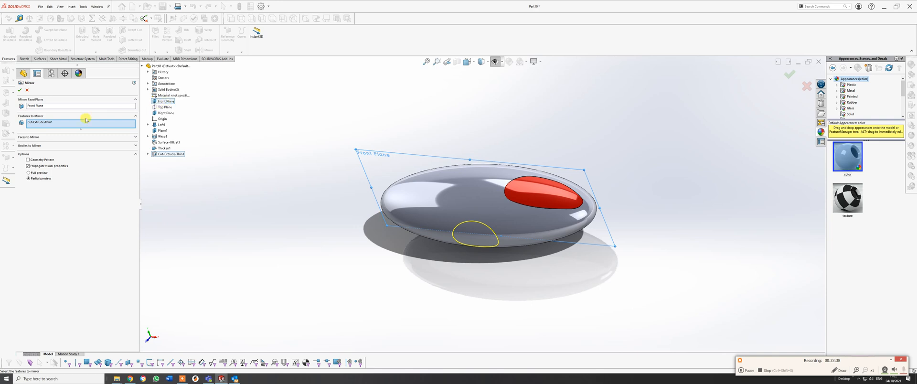
click(21, 89)
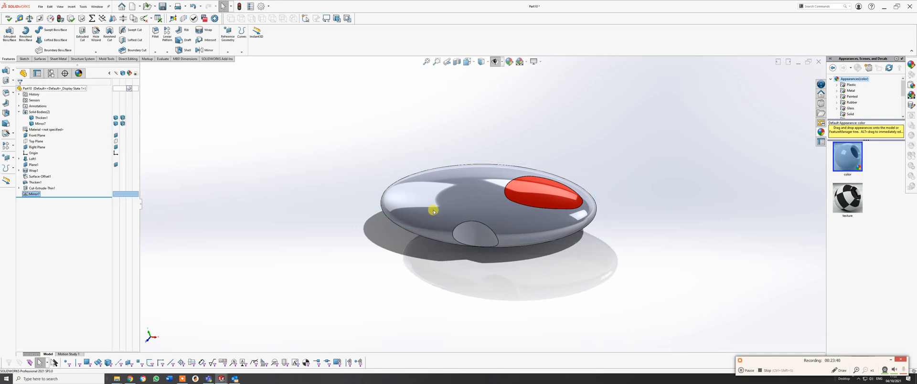
Show the hidden reference planes around the model.
middle_drag(436, 210, 472, 271)
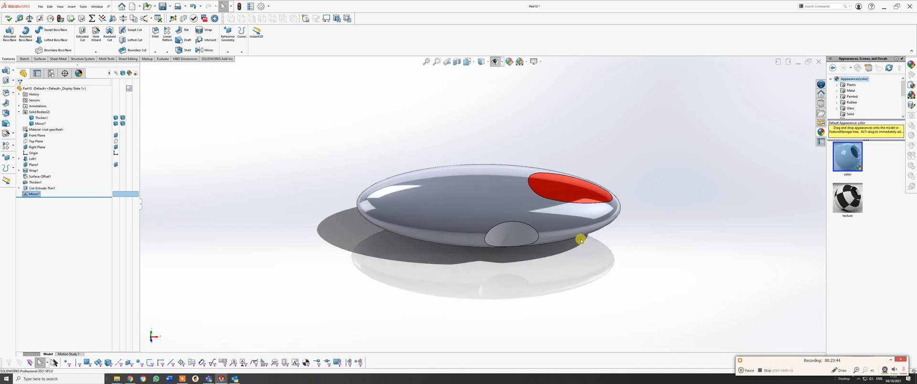
middle_drag(544, 203, 538, 227)
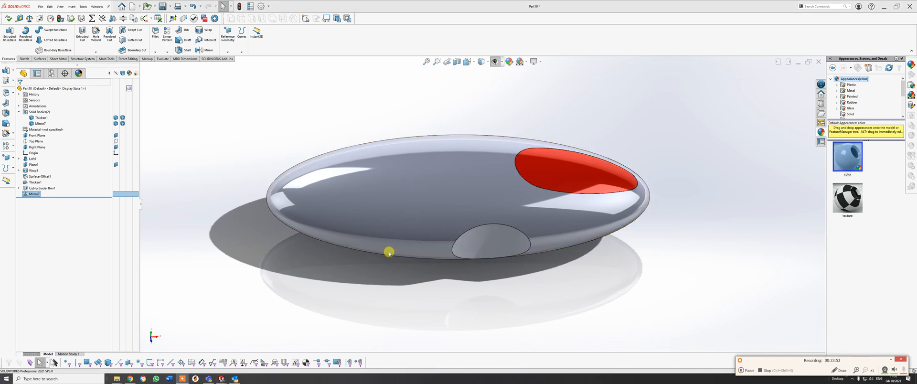
mouse_move(423, 221)
middle_down()
mouse_move(430, 209)
mouse_move(462, 203)
mouse_move(471, 246)
mouse_move(385, 200)
mouse_move(371, 209)
mouse_move(408, 211)
mouse_move(416, 221)
middle_up()
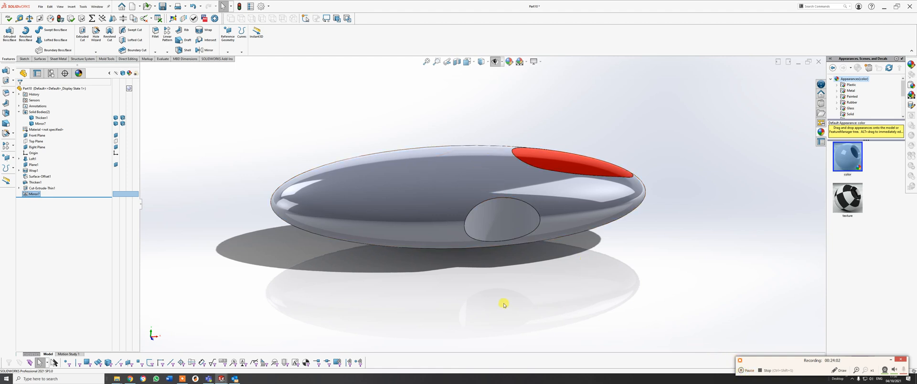
mouse_move(431, 252)
middle_down()
mouse_move(475, 277)
mouse_move(435, 262)
middle_up()
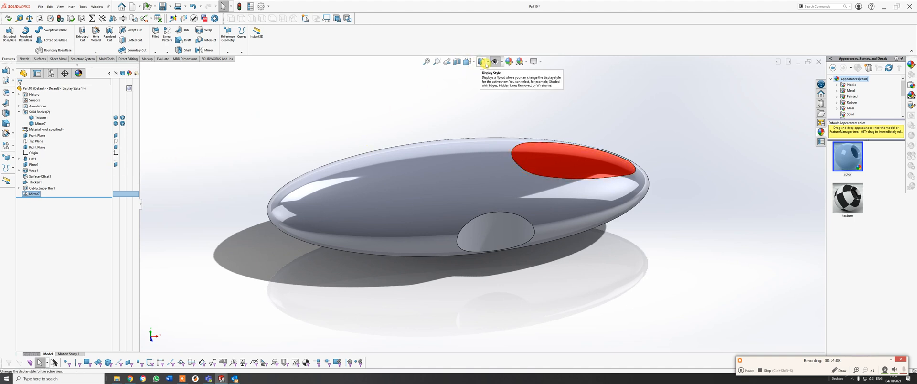
click(501, 62)
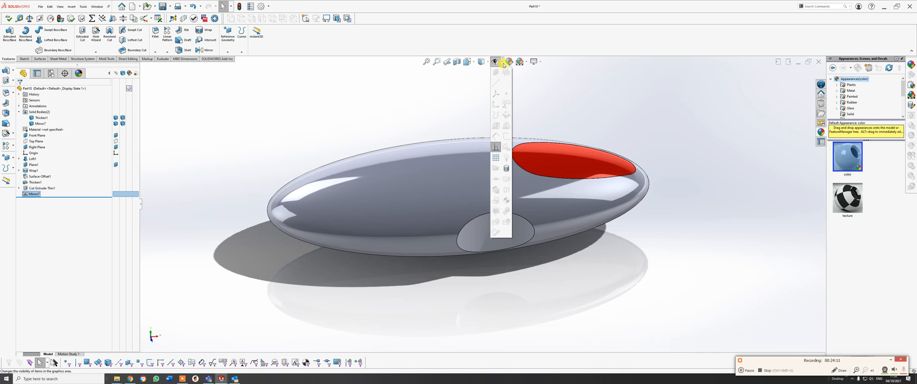
click(502, 64)
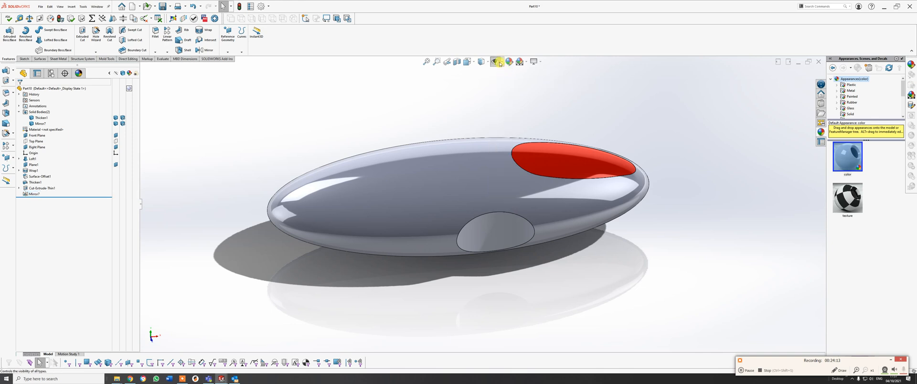
click(497, 62)
middle_drag(567, 213, 472, 179)
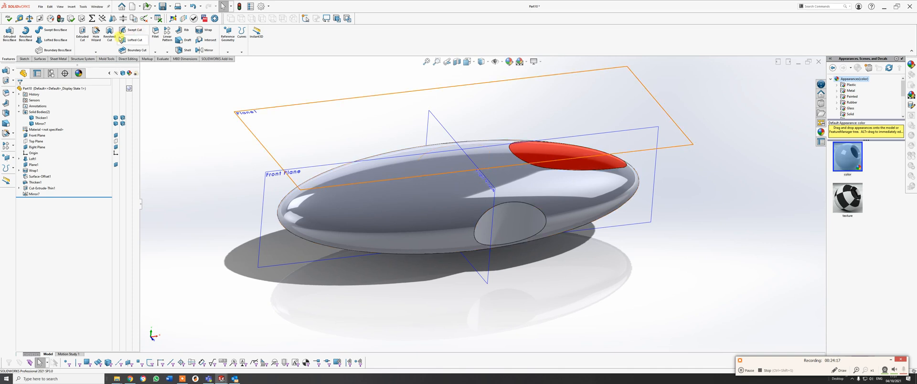
Start a reference plane parallel to the Right Plane, with the offset flipped away from the red inlay.
click(228, 36)
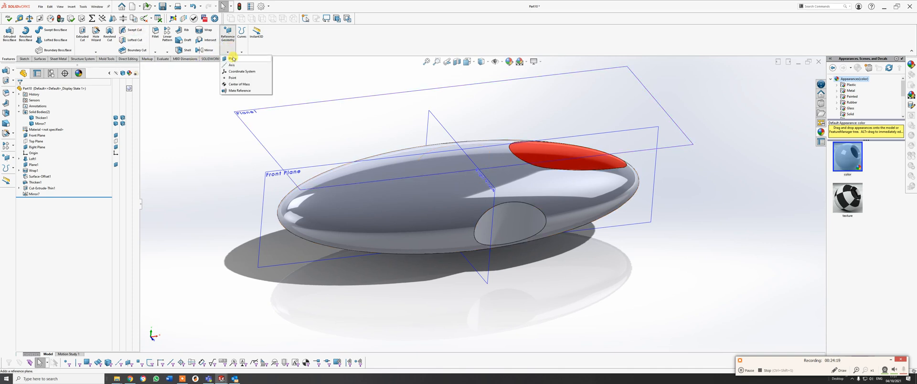
click(232, 58)
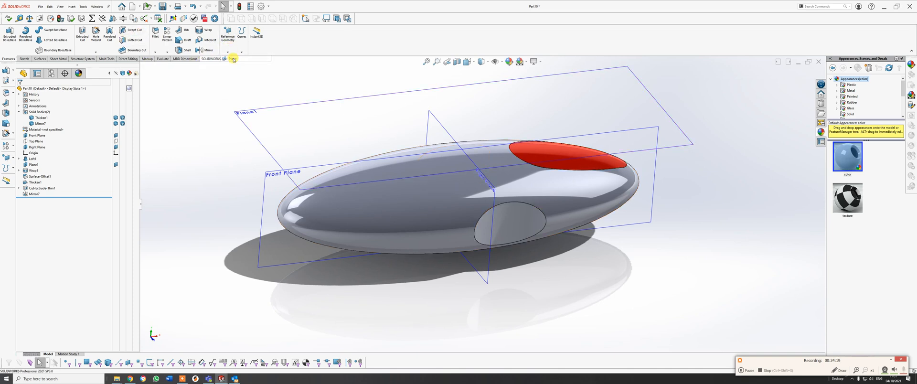
click(445, 128)
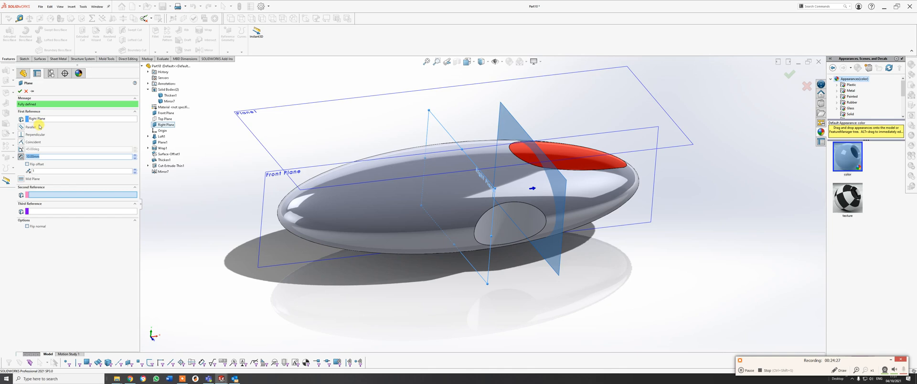
click(27, 164)
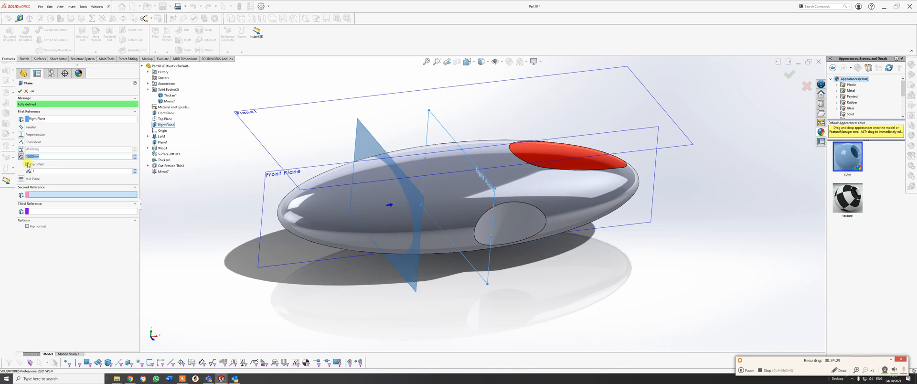
middle_drag(368, 171, 348, 172)
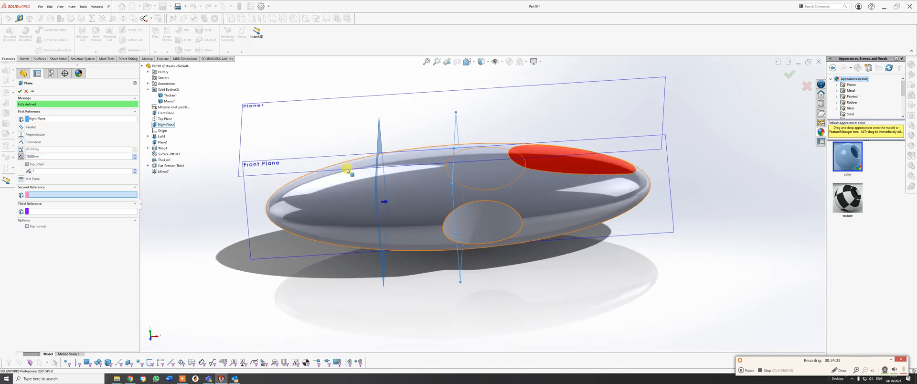
Try offset distances of 6 mm, 7 mm and 4 mm for the new plane.
drag(43, 156, 22, 156)
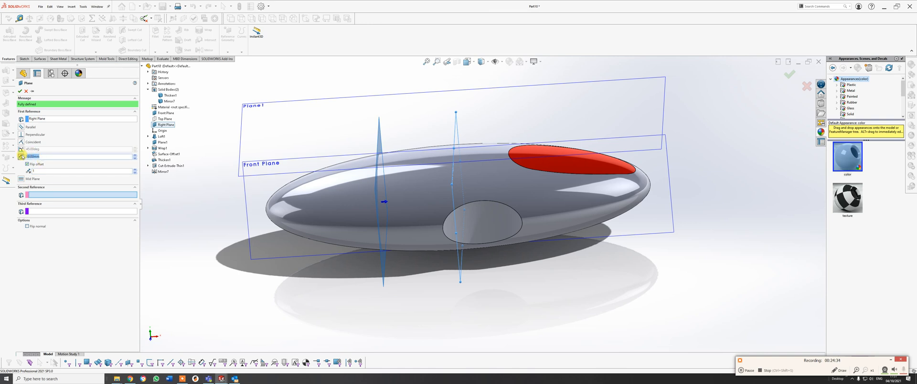
key(Return)
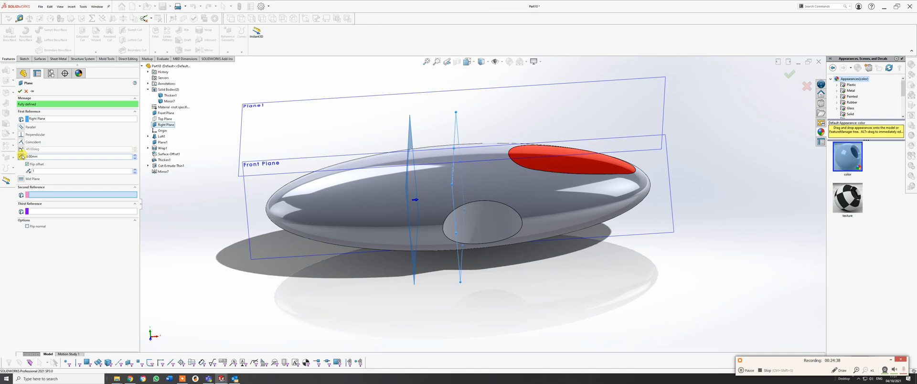
drag(50, 156, 21, 158)
key(Return)
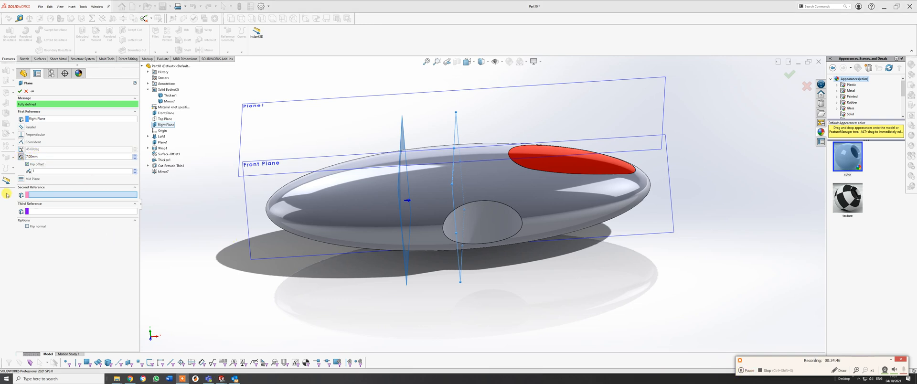
click(22, 158)
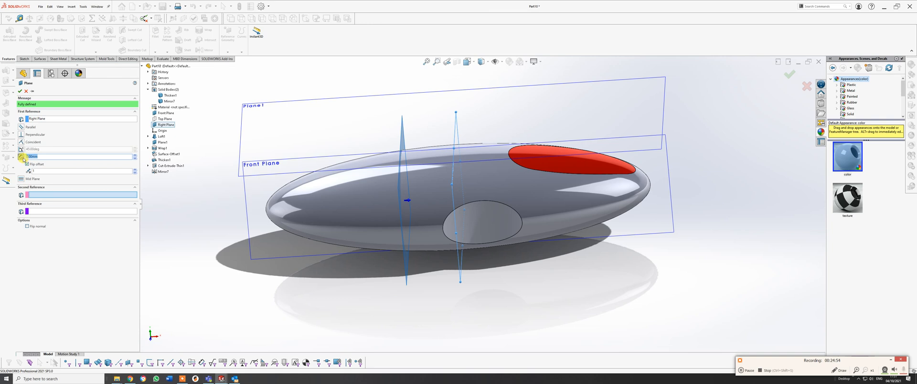
key(Return)
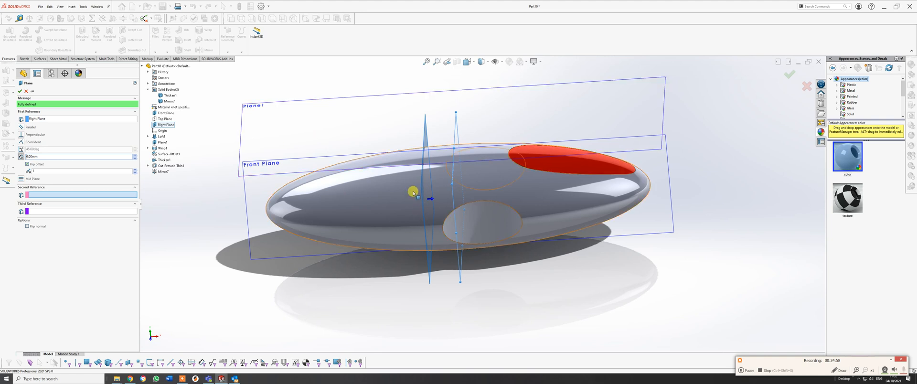
Set the new plane's offset from the Right Plane to 4.5 mm.
middle_drag(414, 193, 415, 176)
click(21, 157)
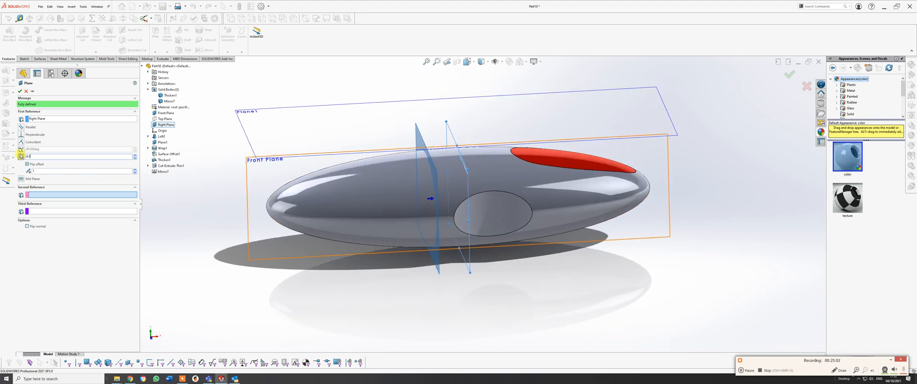
text(4.5)
key(Return)
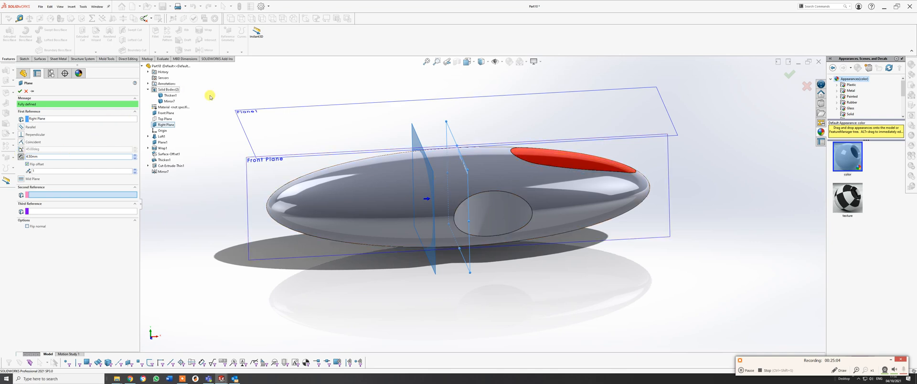
middle_drag(362, 179, 481, 223)
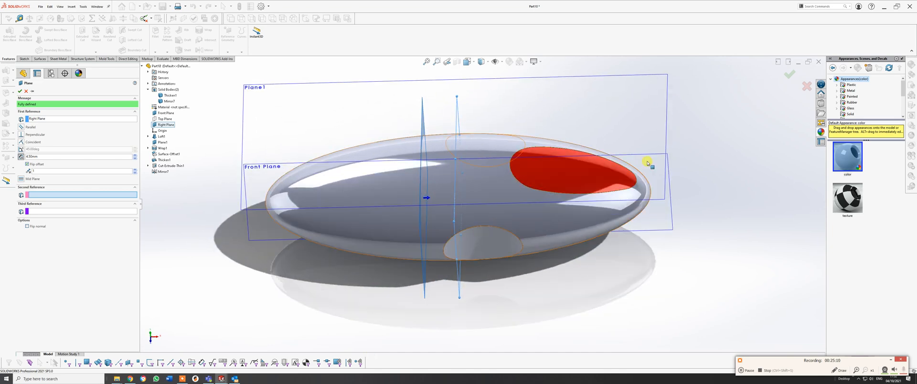
Finish creating the plane offset 4.5 mm from the Right Plane.
click(786, 76)
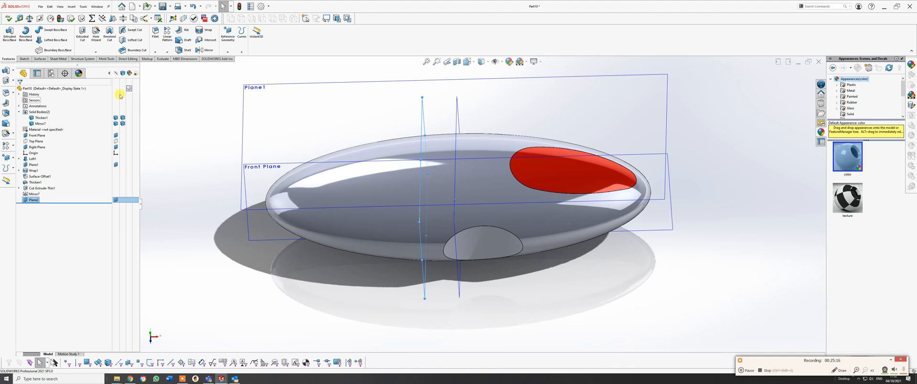
Try to split the mirrored solid body in two, using the new offset plane as the trim tool.
click(71, 6)
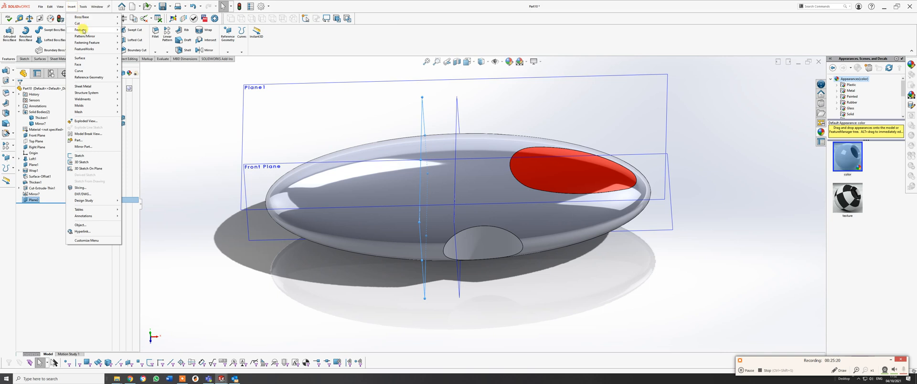
mouse_move(96, 29)
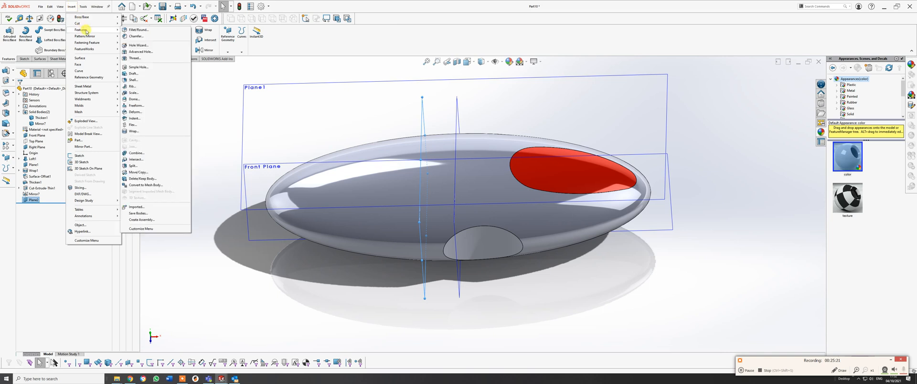
click(133, 166)
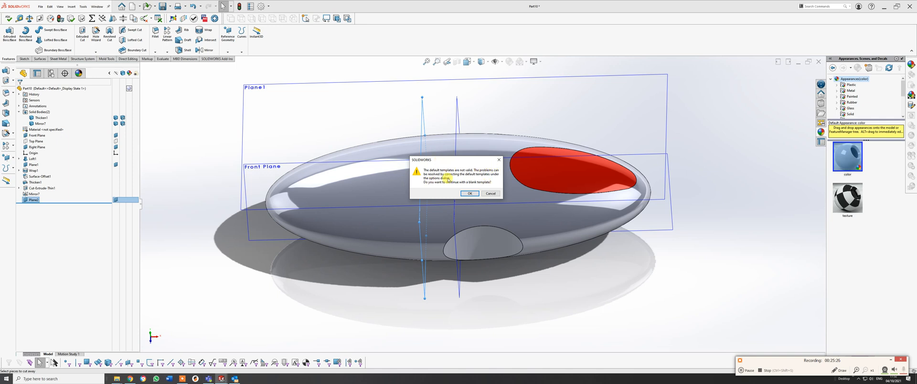
click(470, 193)
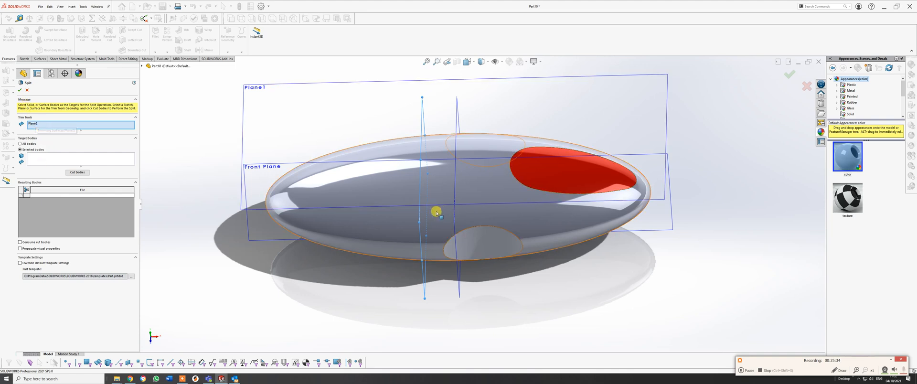
middle_drag(410, 172, 401, 221)
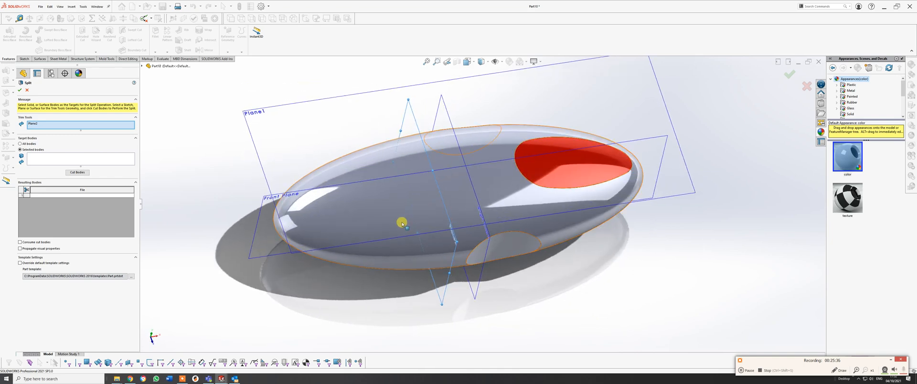
click(366, 203)
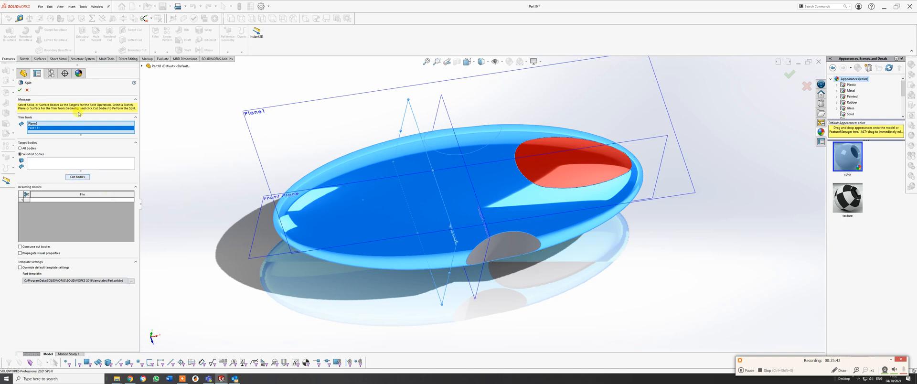
right_click(67, 128)
click(82, 137)
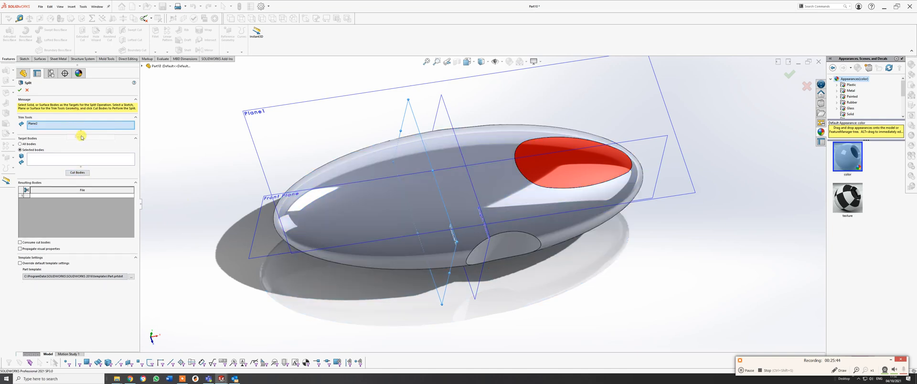
click(61, 161)
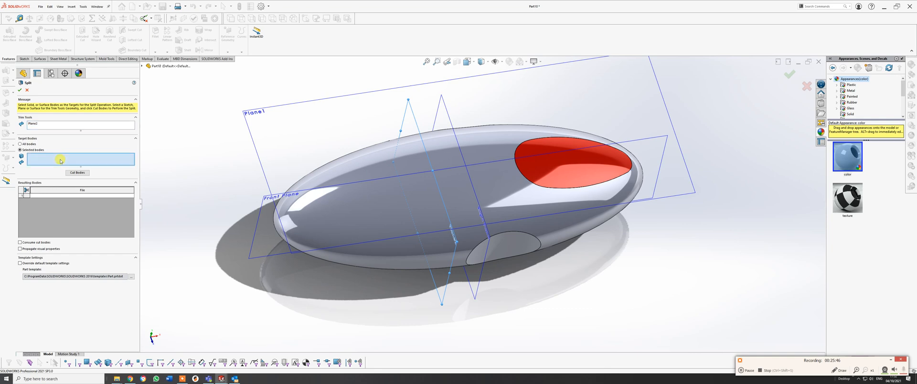
click(364, 210)
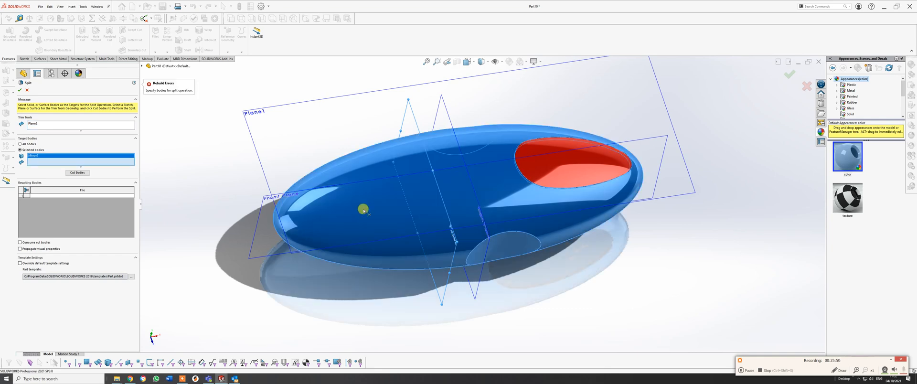
click(77, 172)
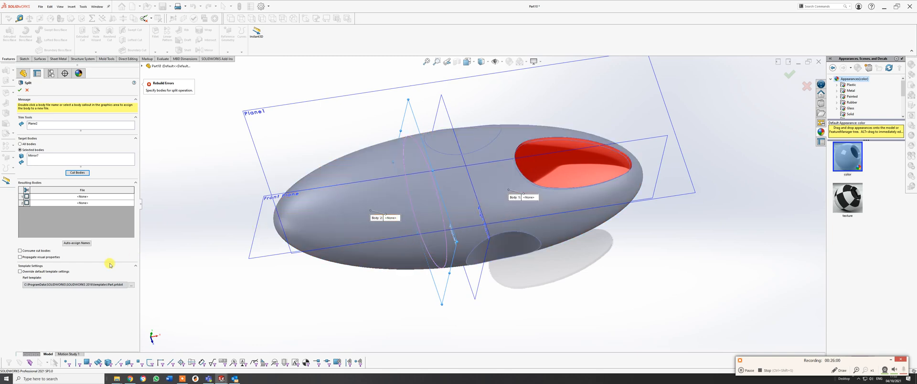
Try to auto-assign file names to both resulting bodies, then abandon the split.
click(77, 243)
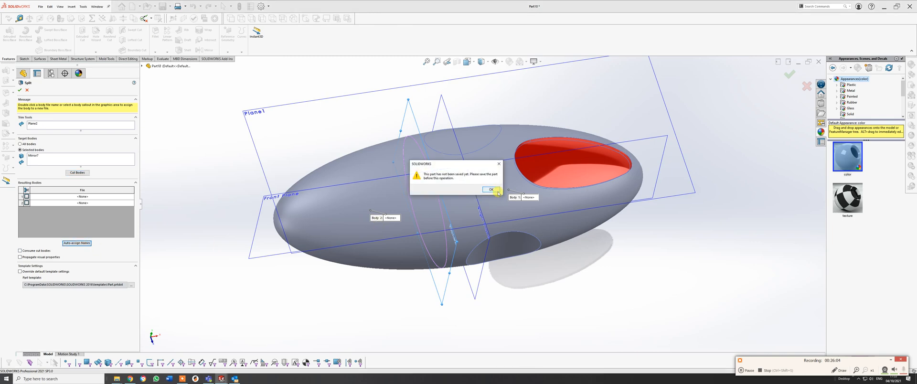
click(491, 190)
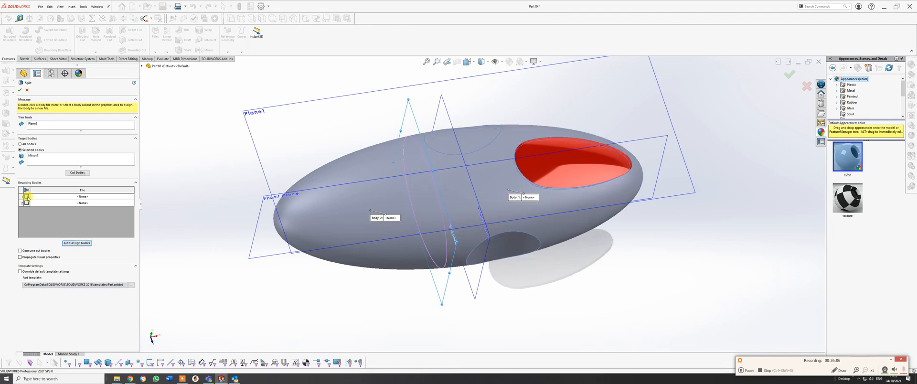
click(26, 197)
click(27, 203)
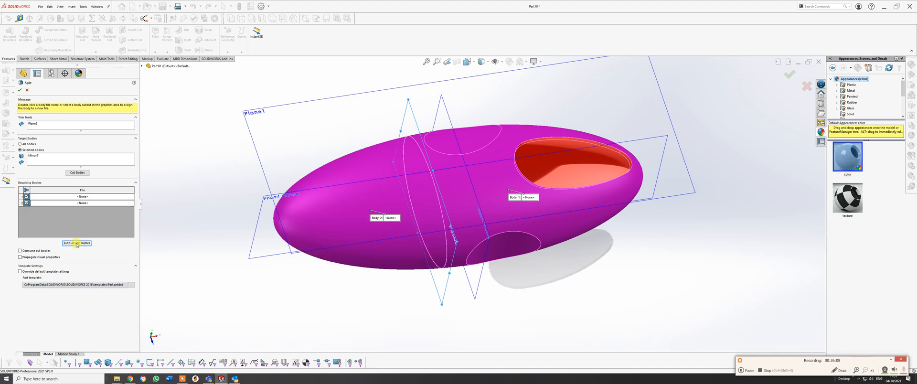
click(77, 243)
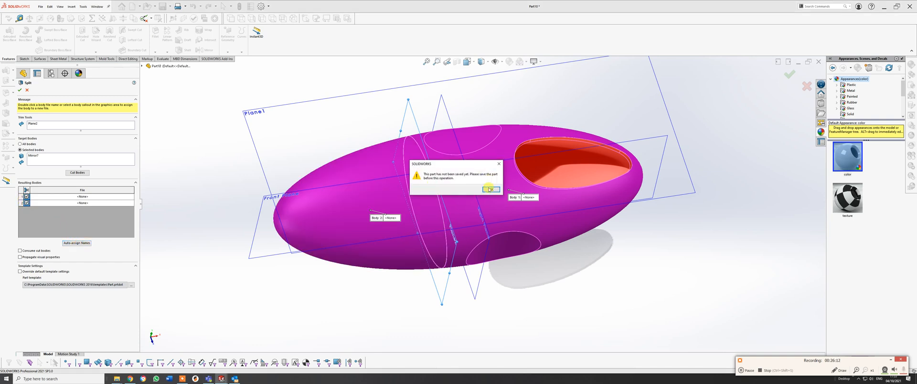
click(490, 190)
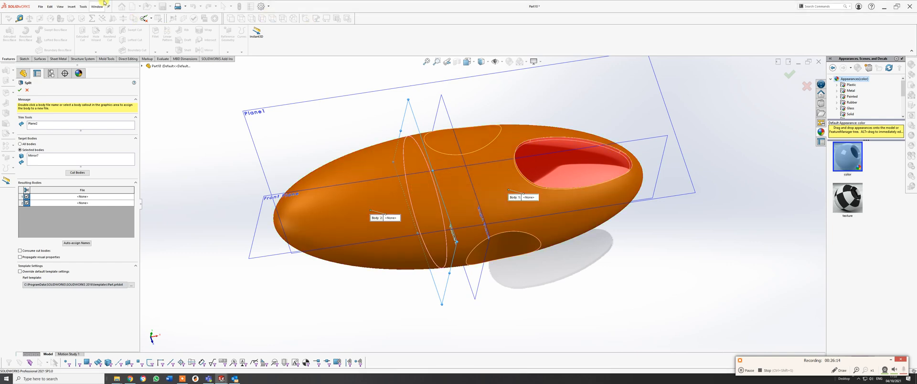
click(41, 7)
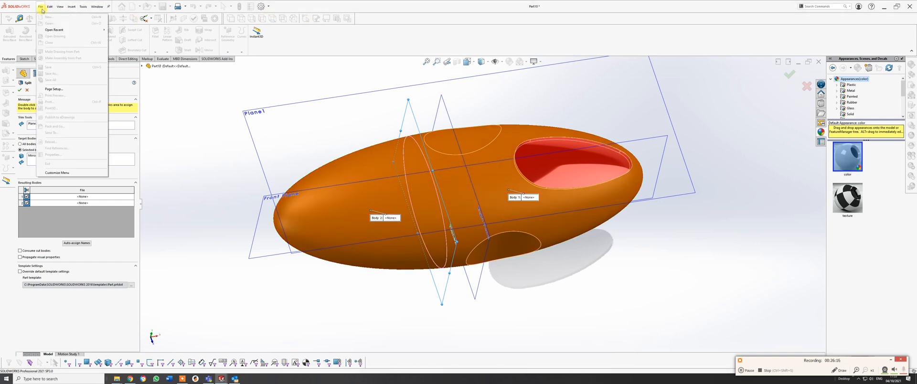
click(170, 97)
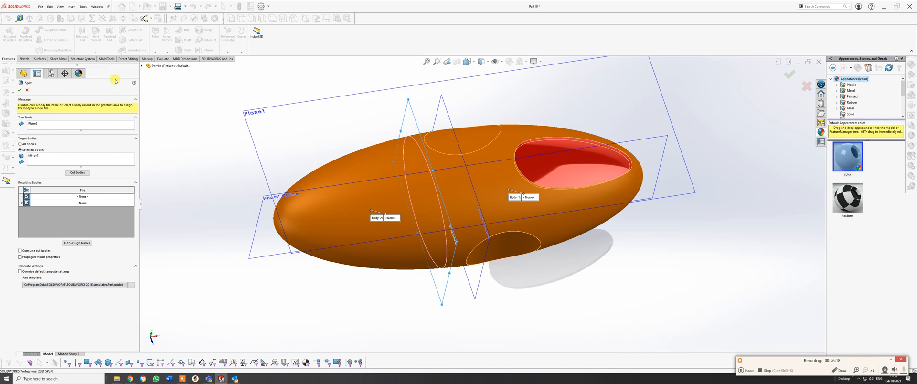
click(28, 91)
Save the part as "exercise 5 part 2" in the Exercise 5 folder.
click(41, 6)
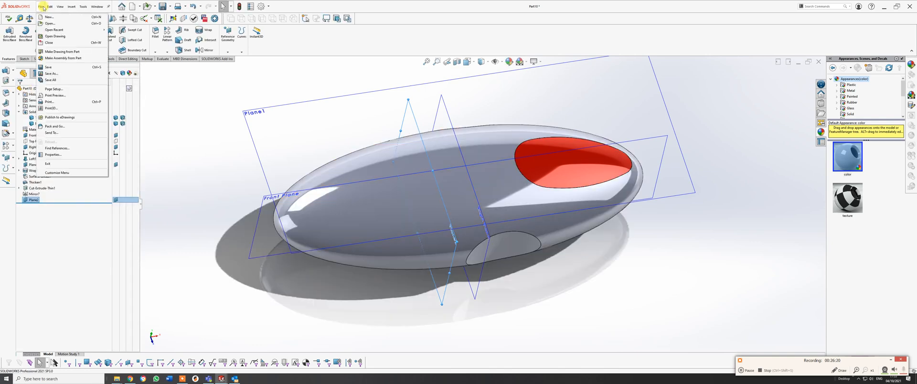
click(53, 68)
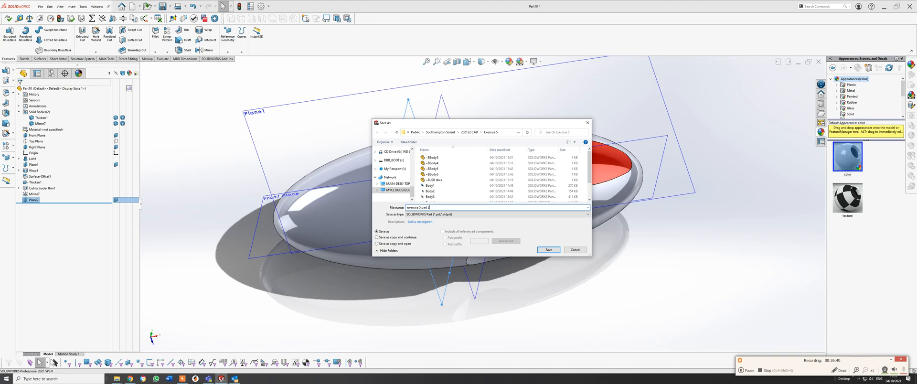
key(Return)
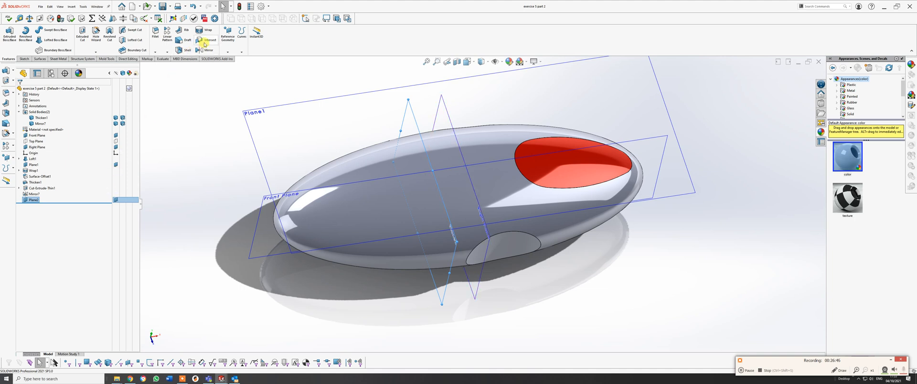
Start a Split with the offset plane as trim tool and cut the mirrored solid body.
click(72, 7)
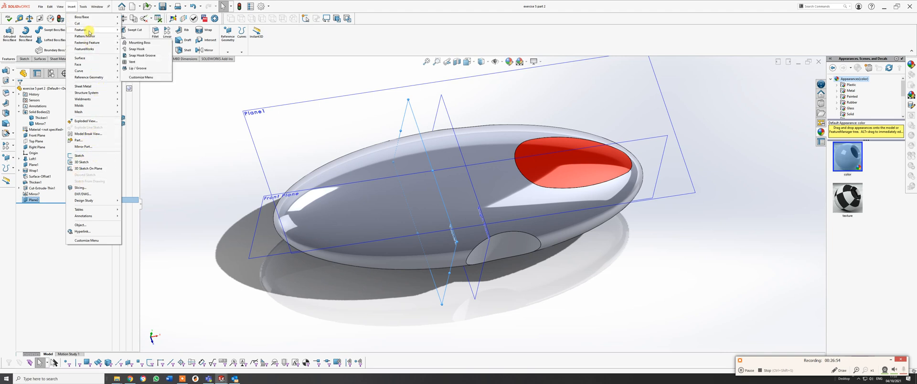
mouse_move(96, 30)
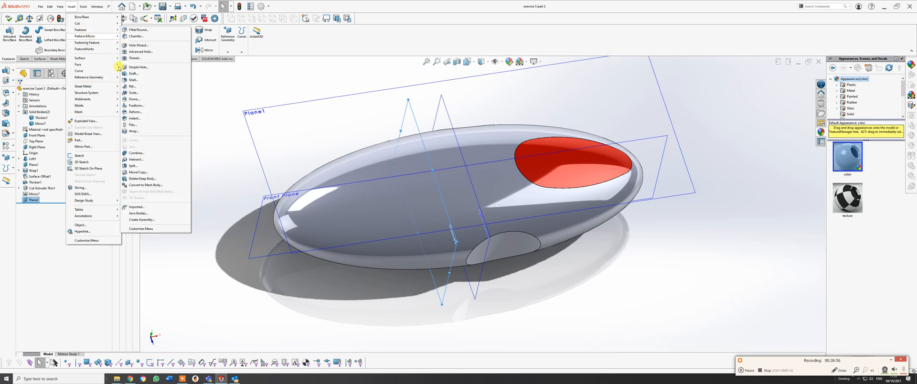
click(139, 165)
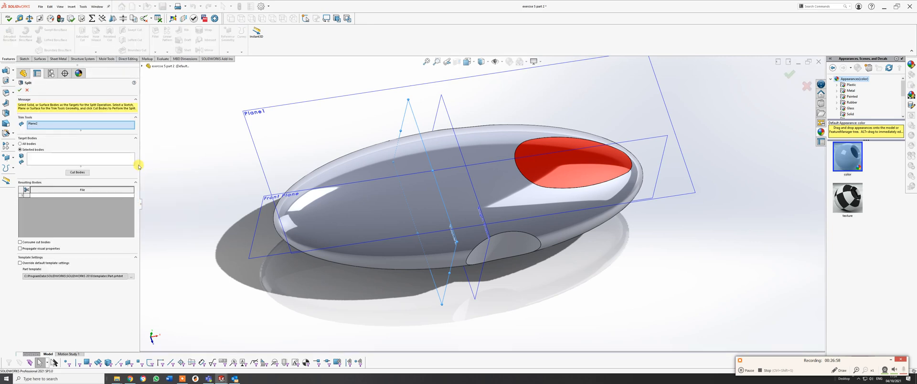
click(67, 161)
click(331, 208)
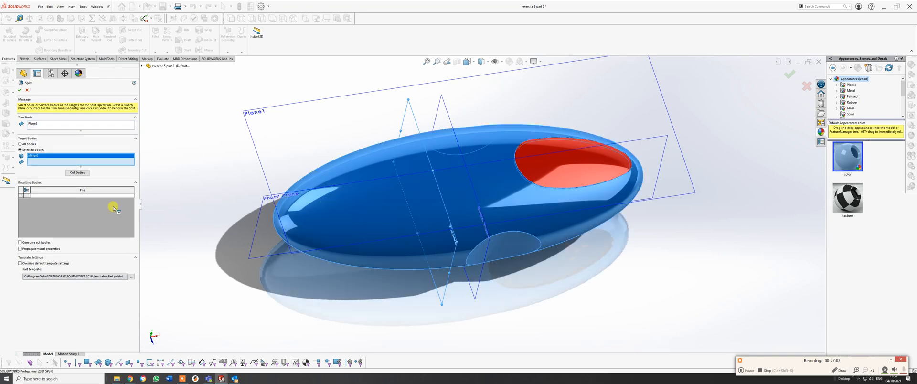
click(79, 173)
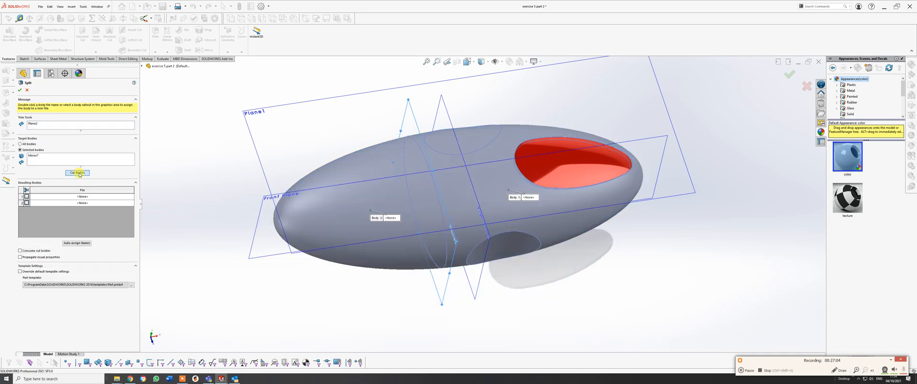
Complete the split with both resulting bodies, auto-assigned file names and cut bodies consumed, converting the derived parts to the base part's units.
click(27, 196)
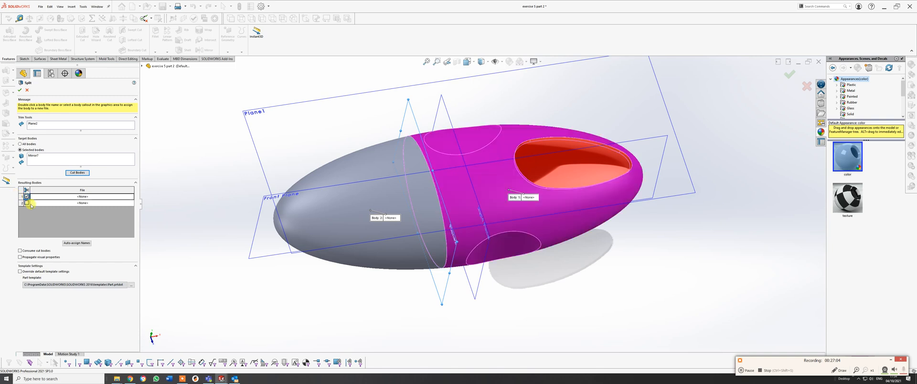
click(26, 203)
click(77, 243)
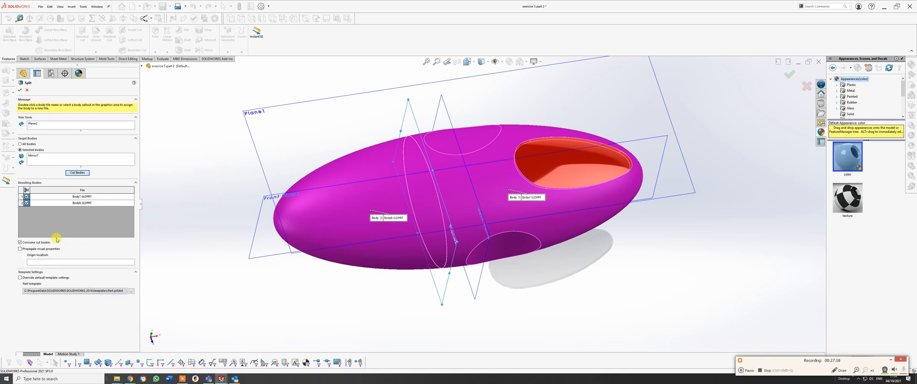
click(789, 73)
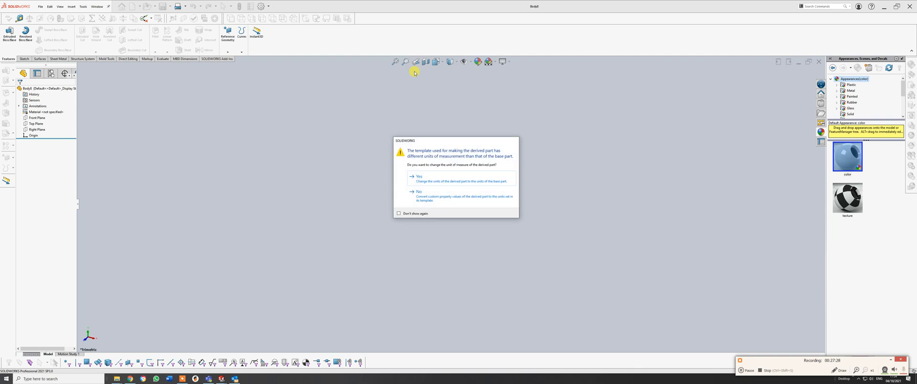
click(436, 177)
click(435, 178)
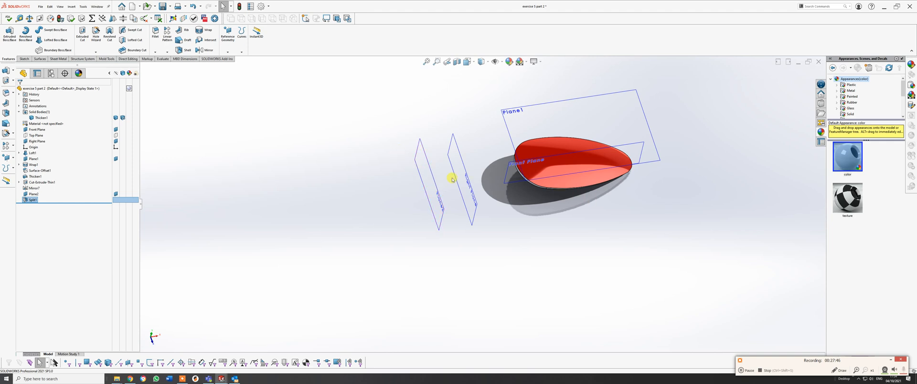
Edit the split feature so the cut bodies are not consumed.
right_click(31, 200)
click(37, 188)
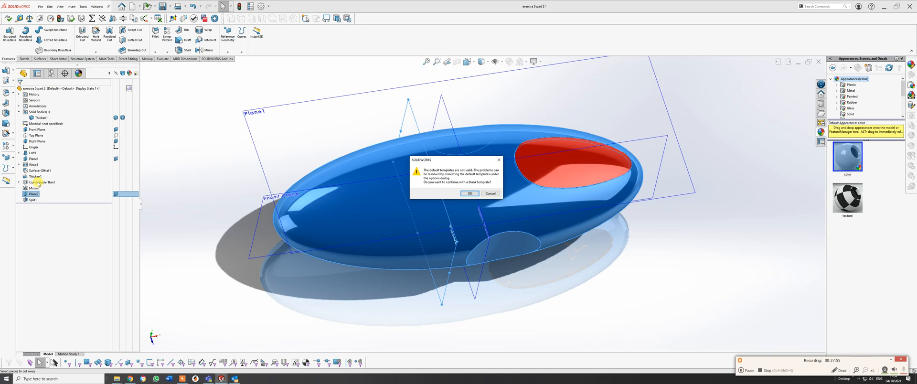
click(470, 193)
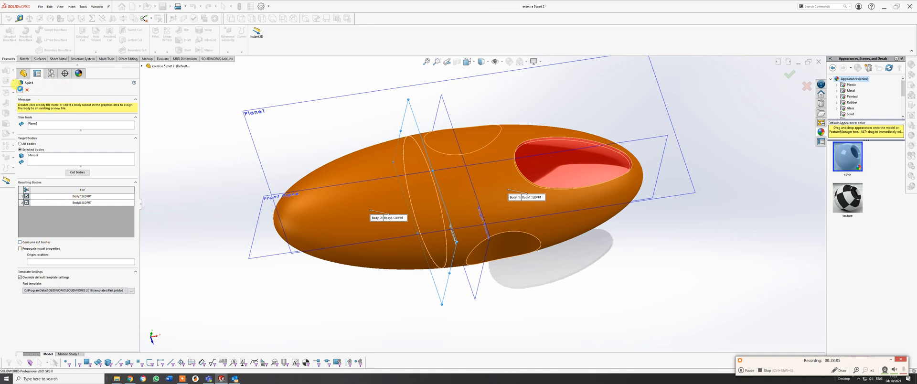
click(20, 89)
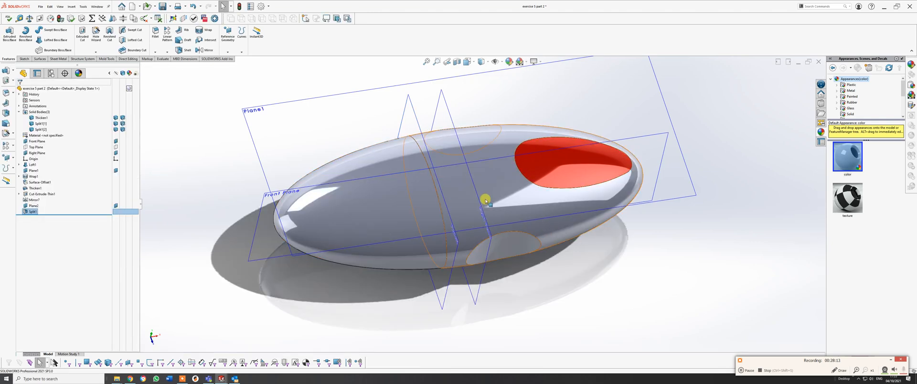
Hide the split body that has the finger recesses and surrounds the red inlay.
mouse_move(419, 187)
middle_down()
mouse_move(415, 137)
mouse_move(411, 180)
middle_up()
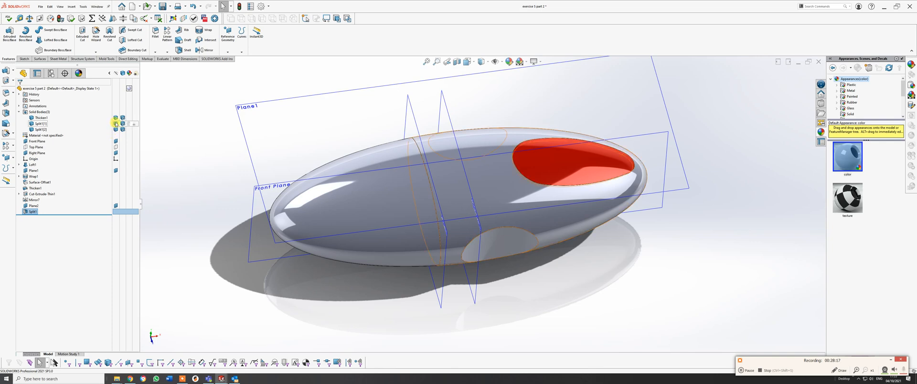
click(115, 123)
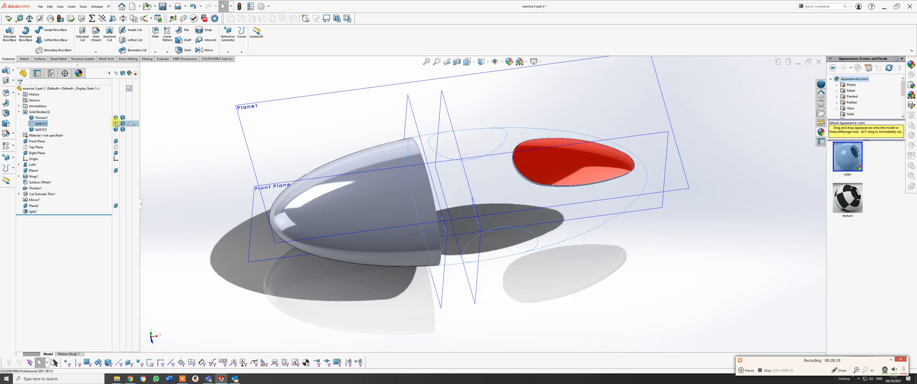
Show the main body and hide the cap body to inspect the flat cut face, finishing with both split bodies shown.
click(115, 123)
click(116, 129)
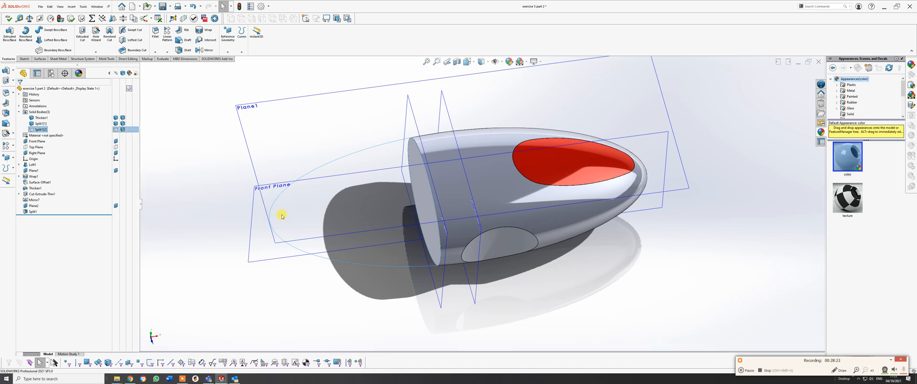
middle_drag(410, 183, 467, 259)
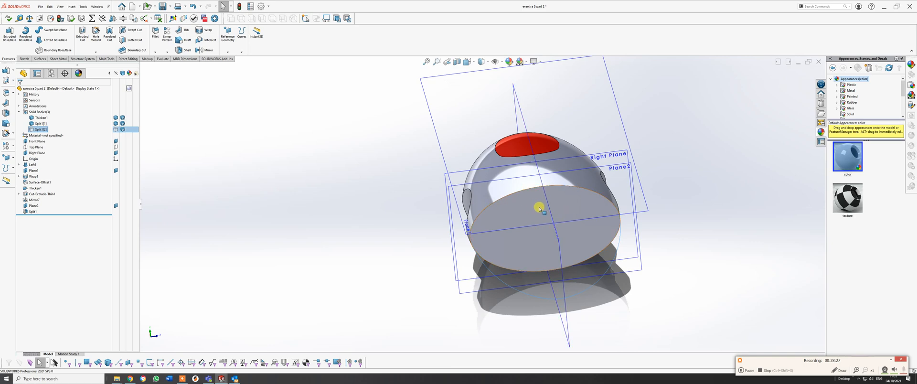
middle_drag(536, 206, 494, 267)
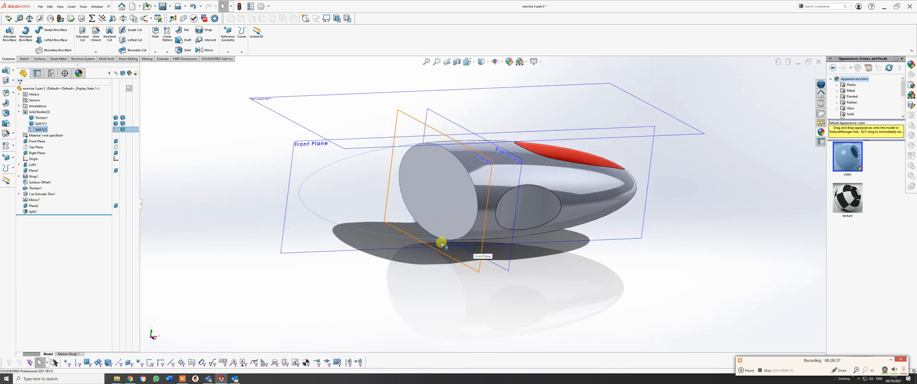
click(115, 130)
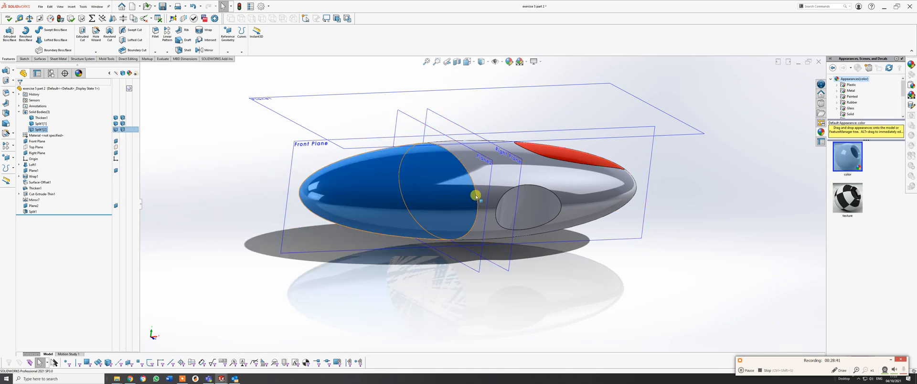
Hide the main body with the finger recesses so the cap's flat cut face is exposed.
middle_drag(477, 195, 437, 195)
right_click(501, 171)
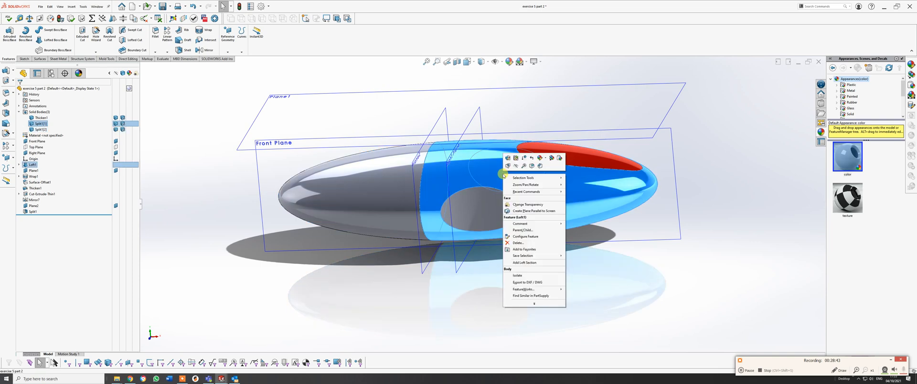
key(Escape)
click(516, 168)
middle_drag(517, 170, 425, 176)
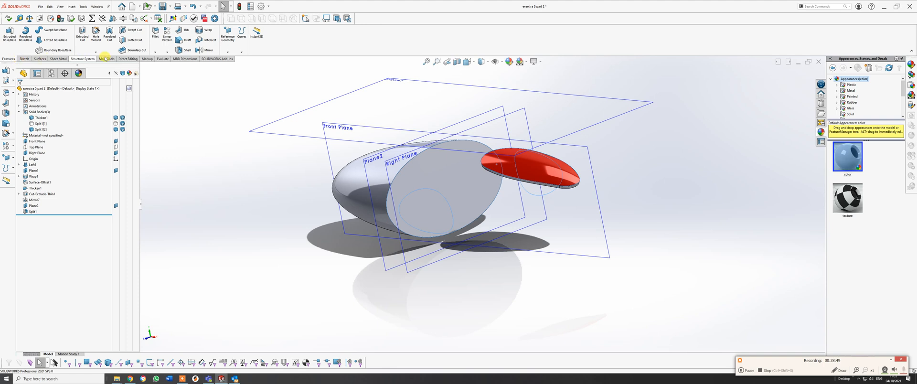
Shell the cap body to a 1 mm wall with the preview enabled, removing its flat cut face.
click(185, 51)
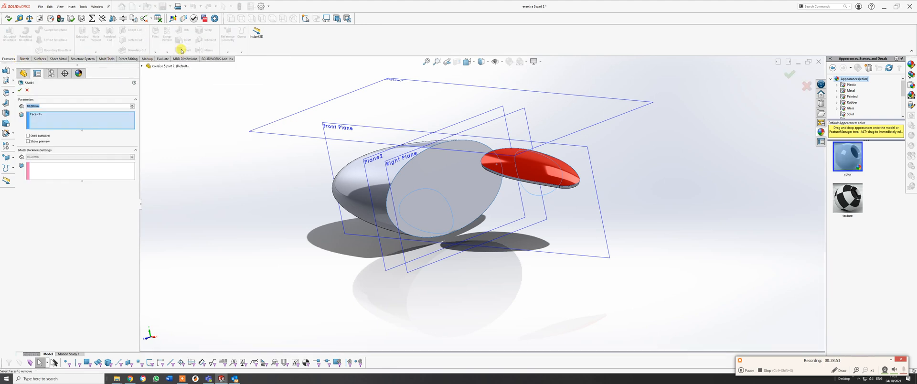
click(30, 106)
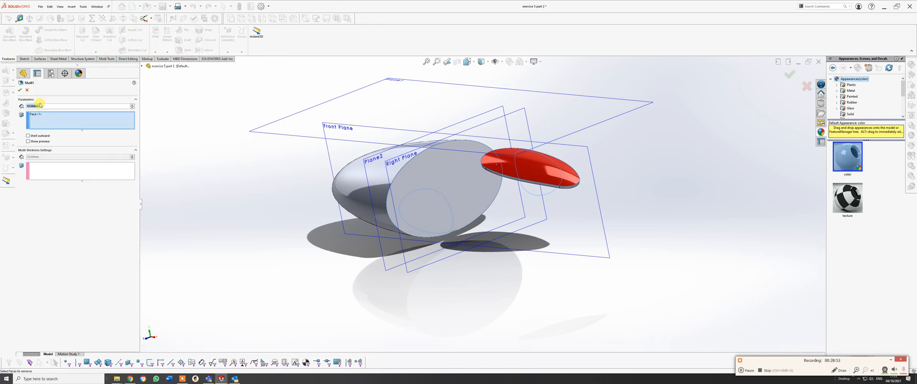
text(1)
key(Return)
click(39, 115)
right_click(40, 116)
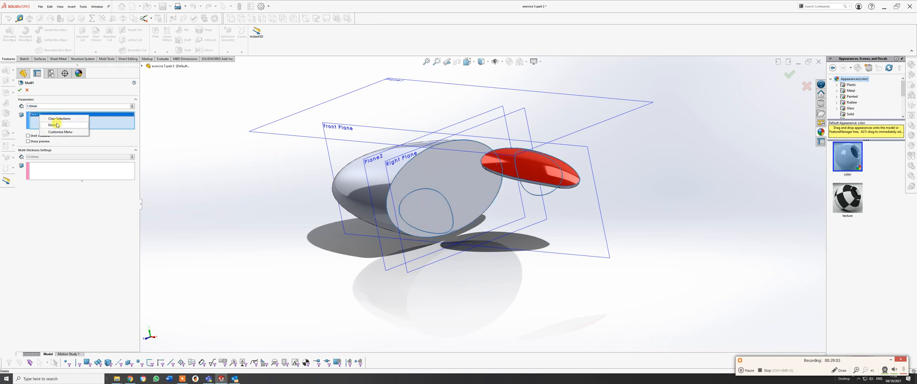
click(55, 123)
click(424, 192)
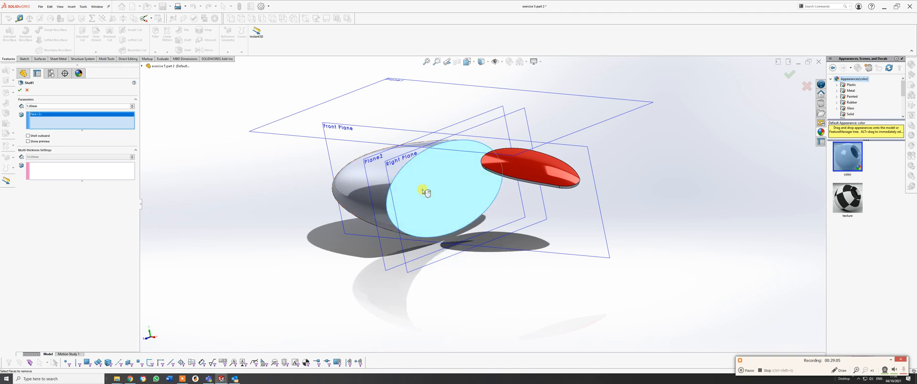
click(28, 142)
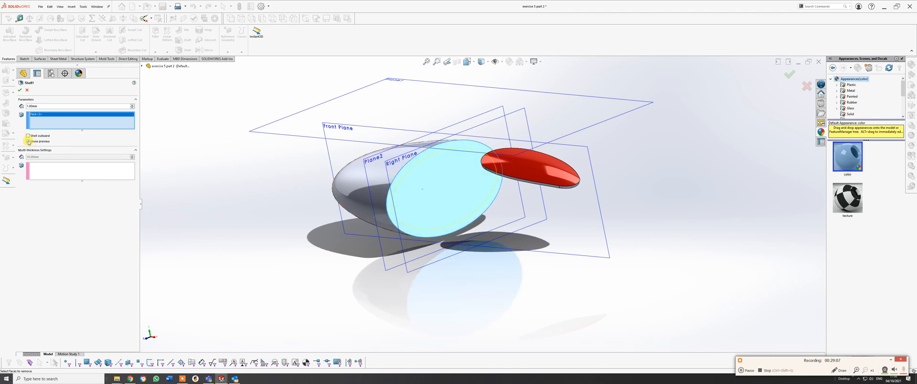
click(20, 92)
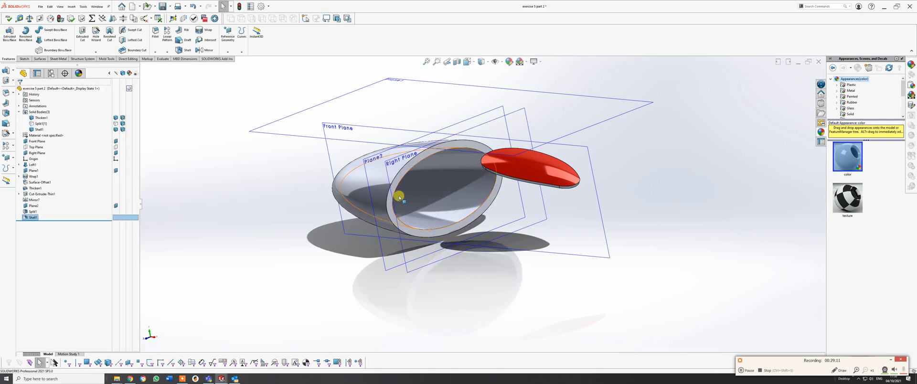
middle_drag(410, 184, 363, 191)
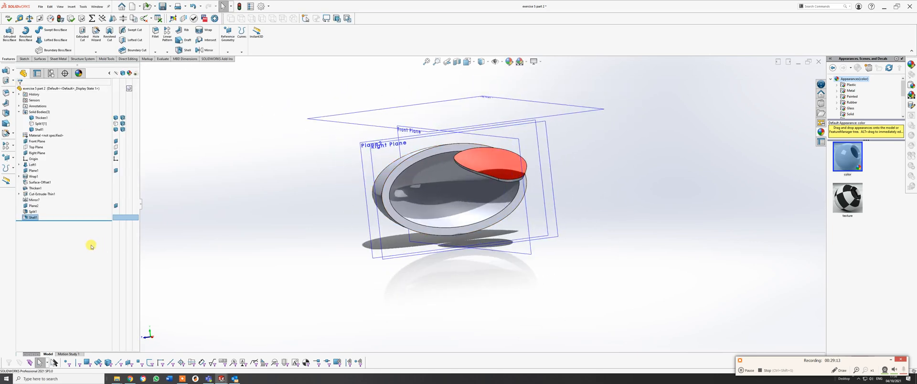
Edit the cap's shell feature and try a wall thickness of 1.5 mm.
right_click(35, 217)
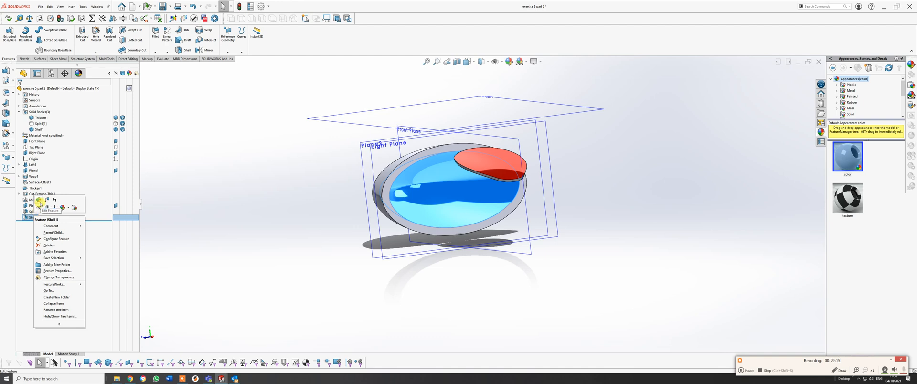
click(39, 206)
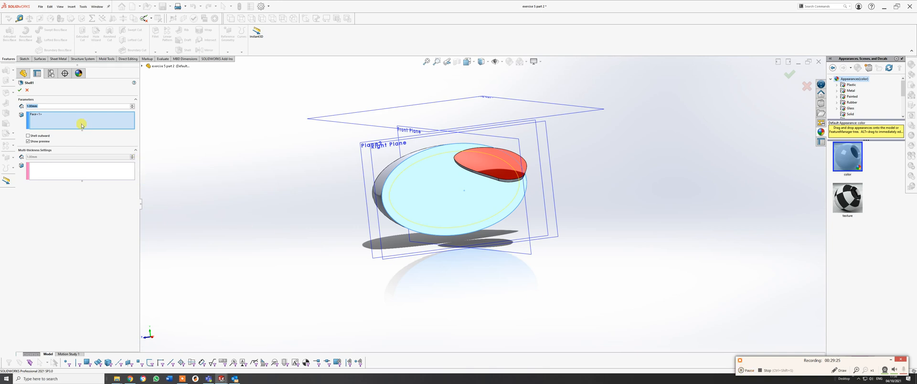
text(1)
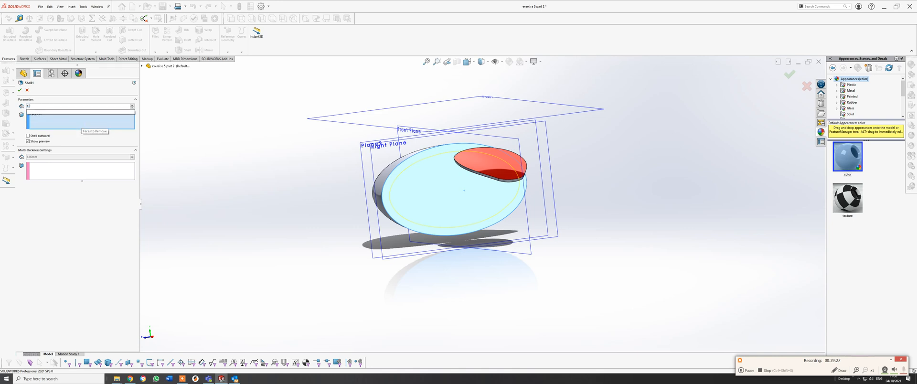
text(.5)
key(Return)
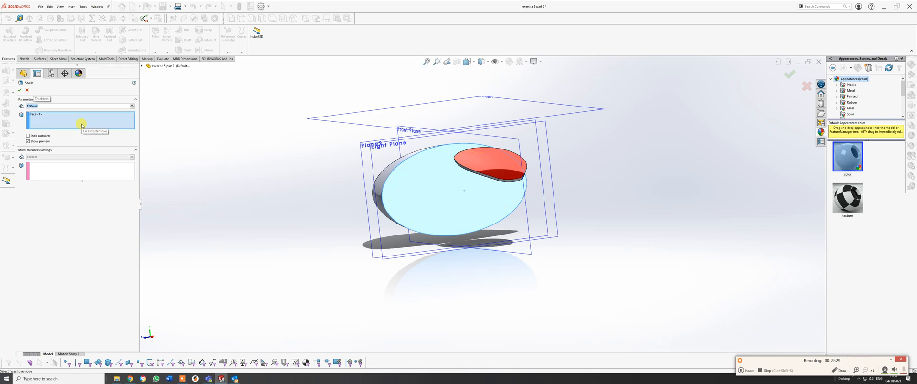
click(20, 90)
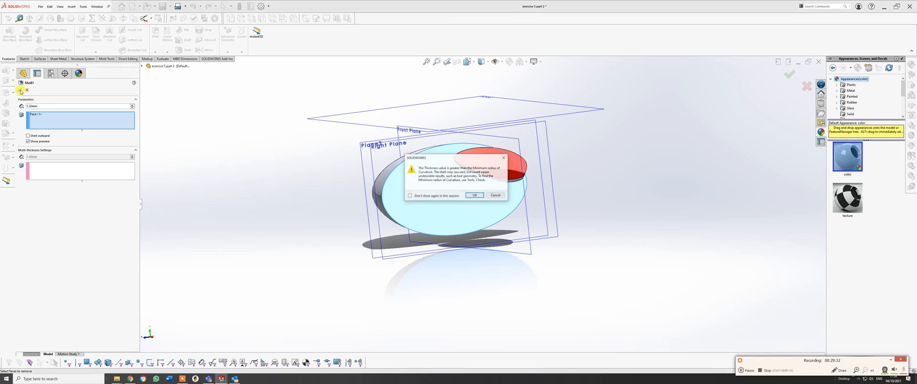
click(475, 196)
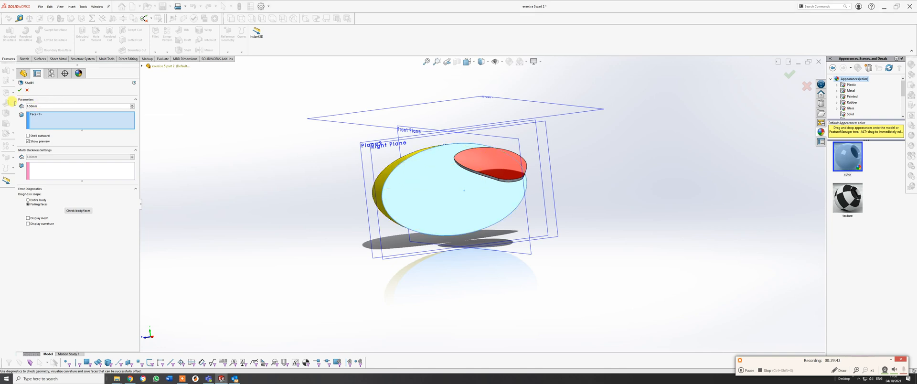
Set the cap's shell thickness back to 1 mm and apply the edit.
drag(36, 106, 24, 99)
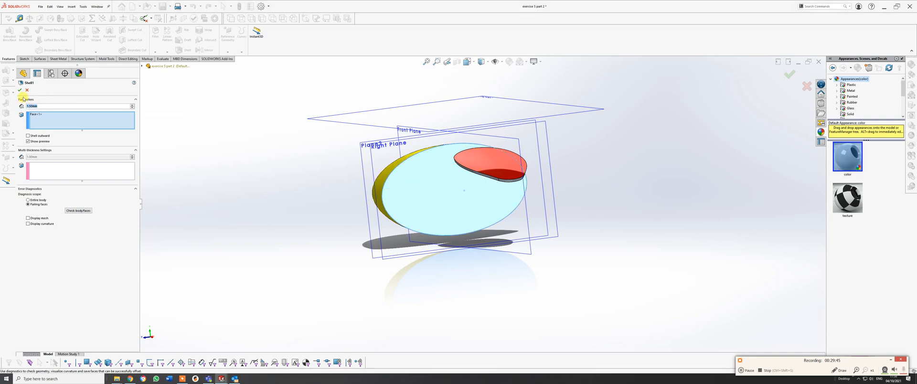
text(1)
key(Return)
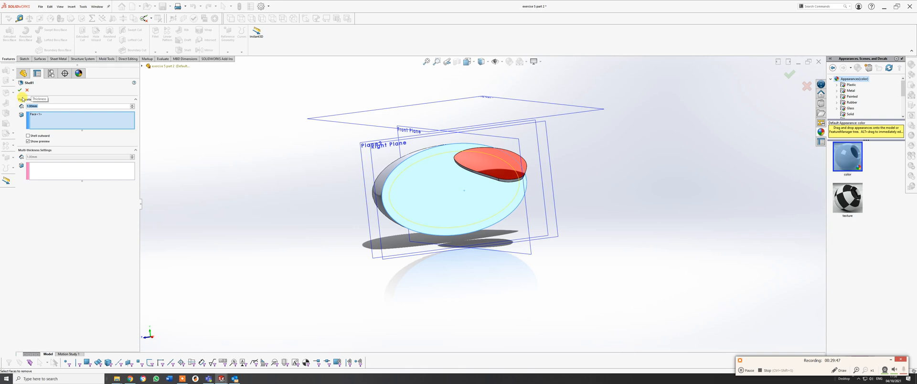
click(19, 90)
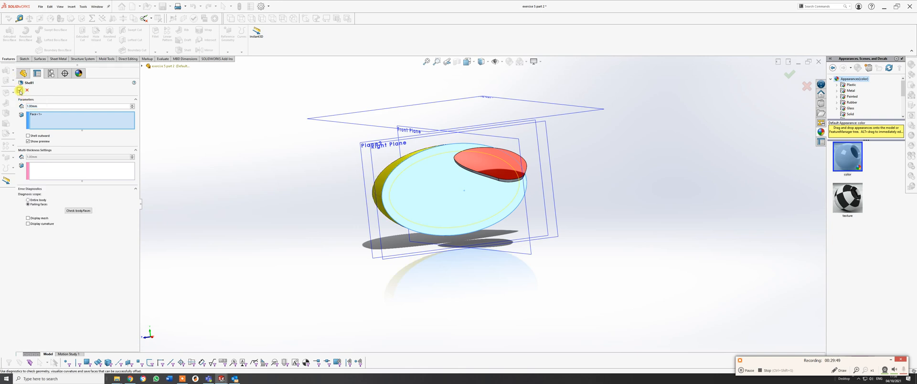
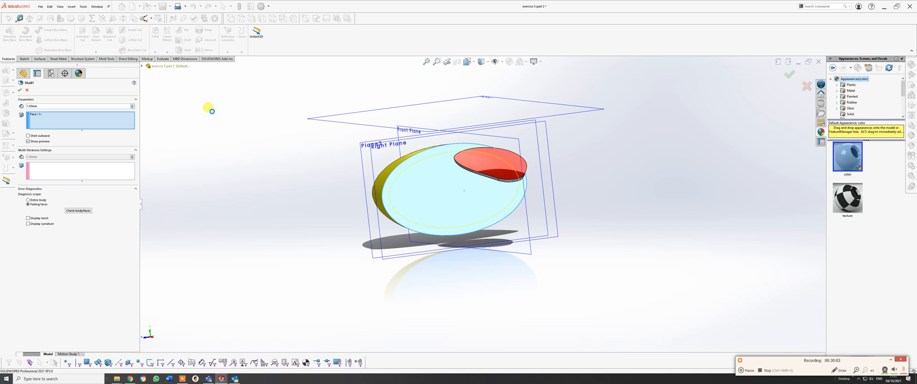
Show the main body again and hide the shelled cap, exposing the main body's flat cut face in the Left view.
middle_drag(432, 201, 449, 206)
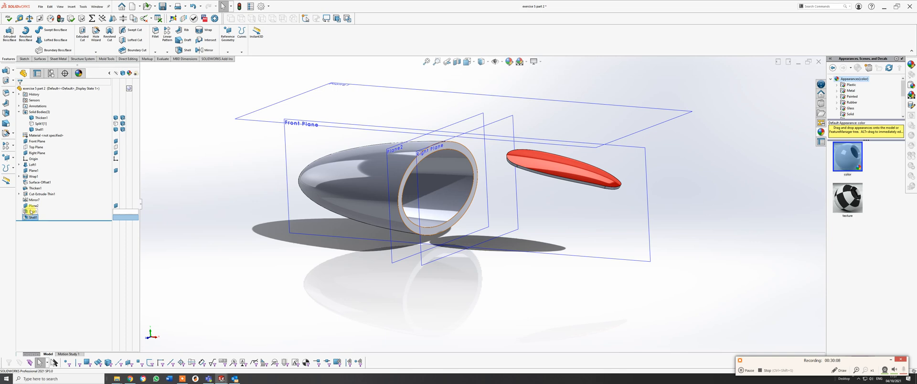
click(116, 123)
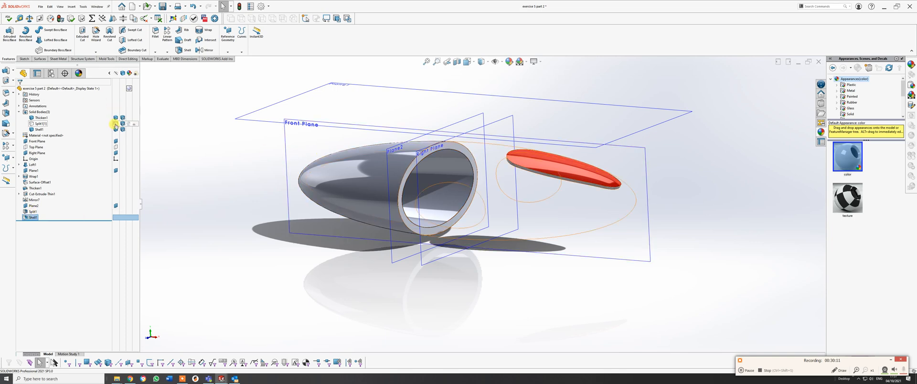
middle_drag(571, 185, 557, 221)
click(650, 196)
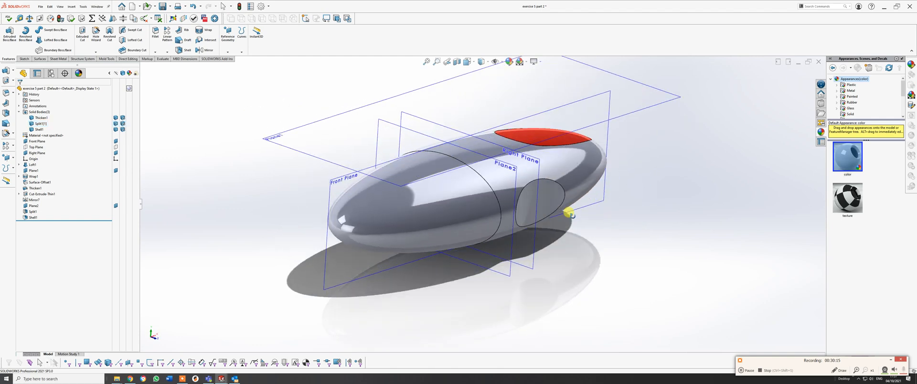
right_click(453, 193)
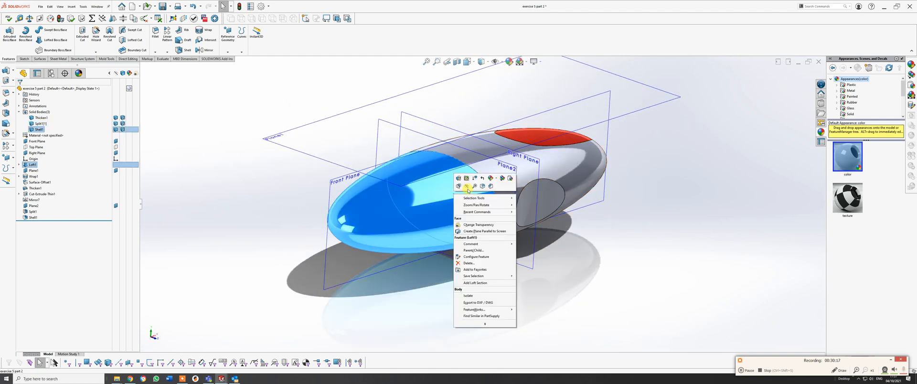
click(468, 189)
key(space)
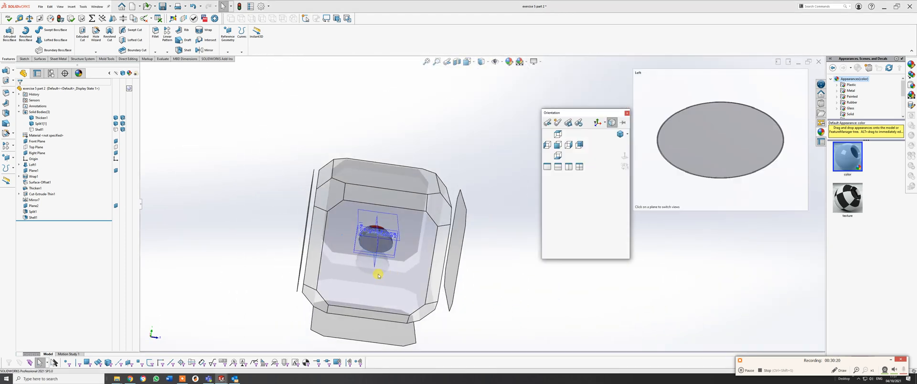
click(378, 276)
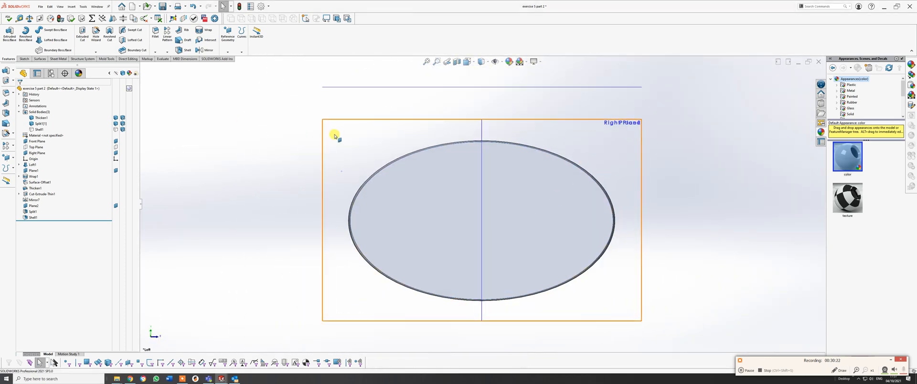
Start a sketch on the main body's flat cut face and draw a corner rectangle about 10.3 by 4.7 mm around the centre.
click(23, 59)
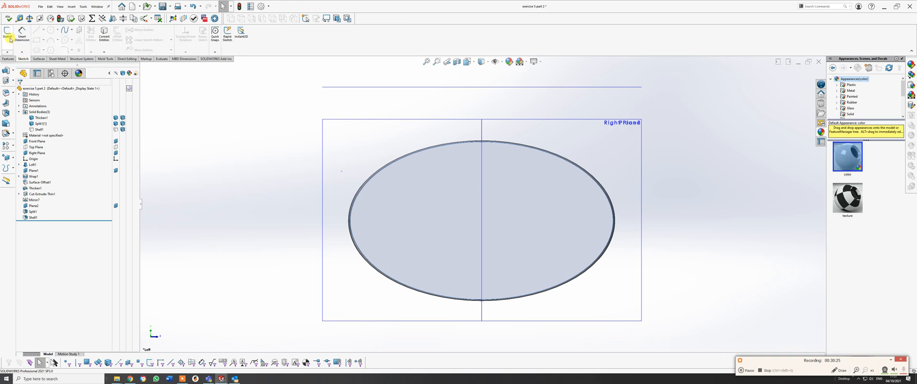
click(451, 134)
click(454, 183)
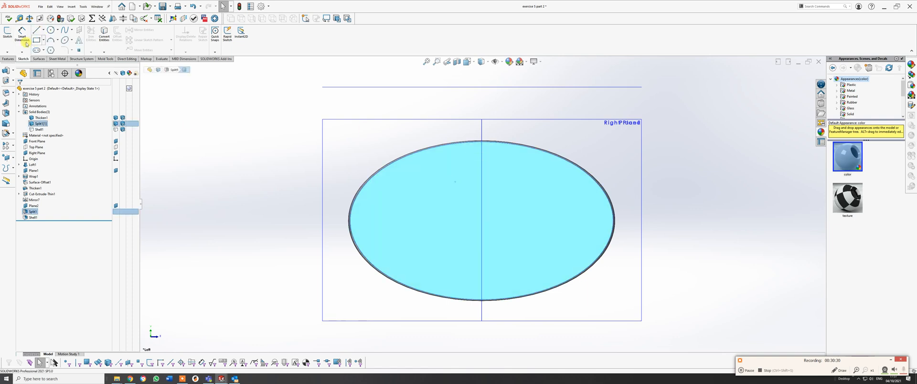
click(8, 35)
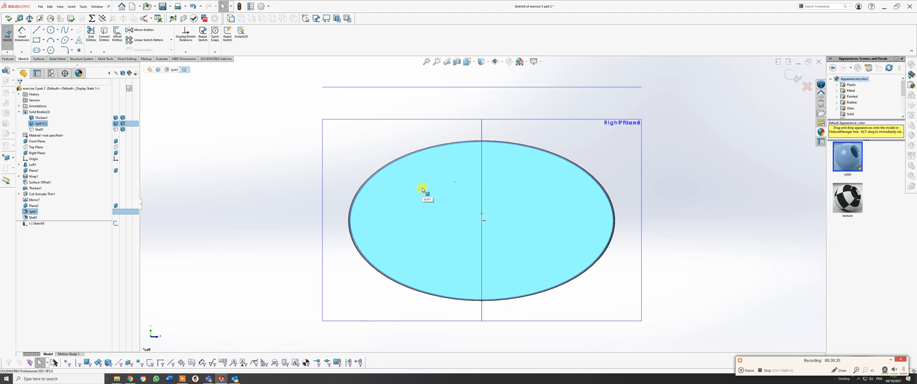
click(36, 40)
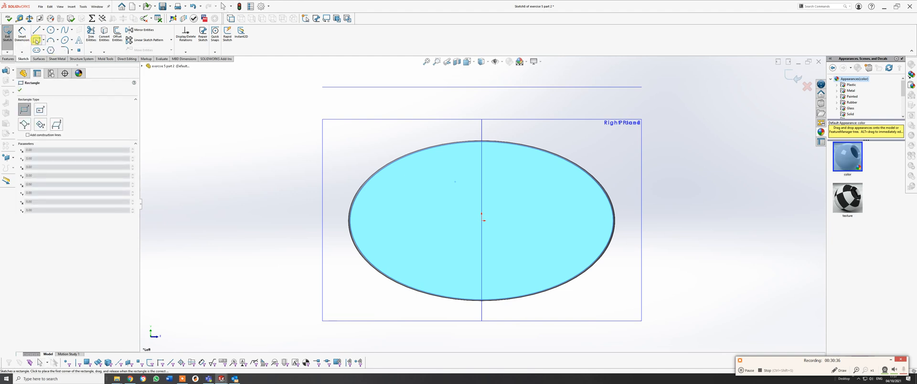
click(427, 191)
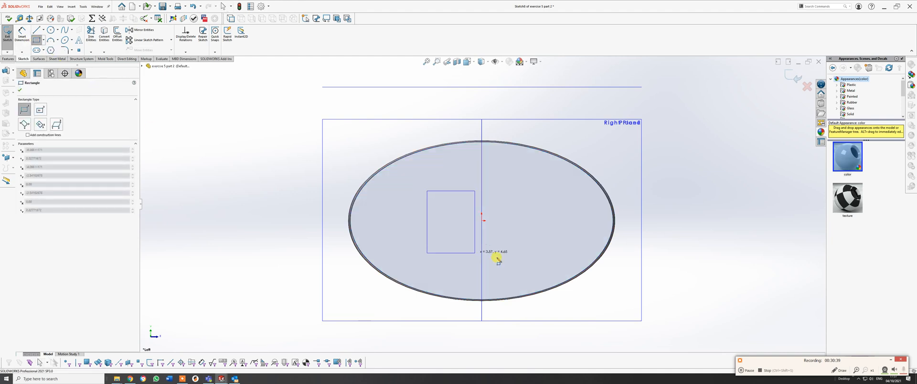
click(566, 253)
right_click(566, 252)
click(581, 258)
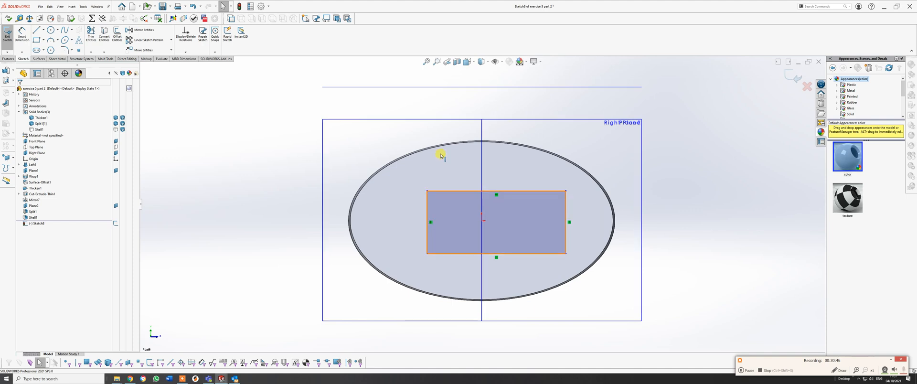
click(427, 204)
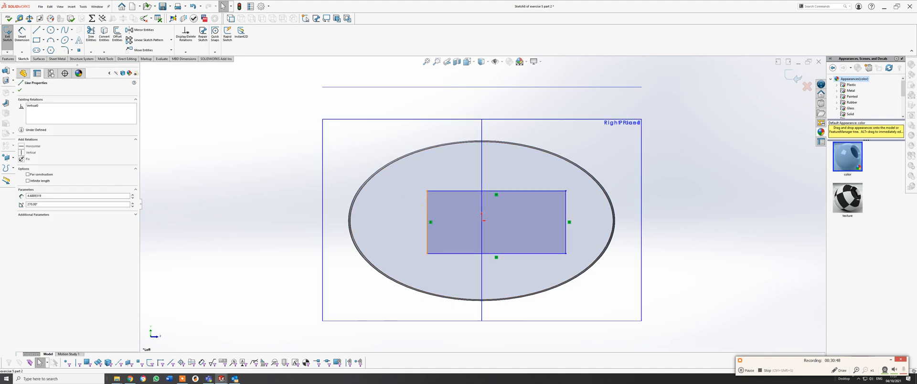
ctrl+click(482, 179)
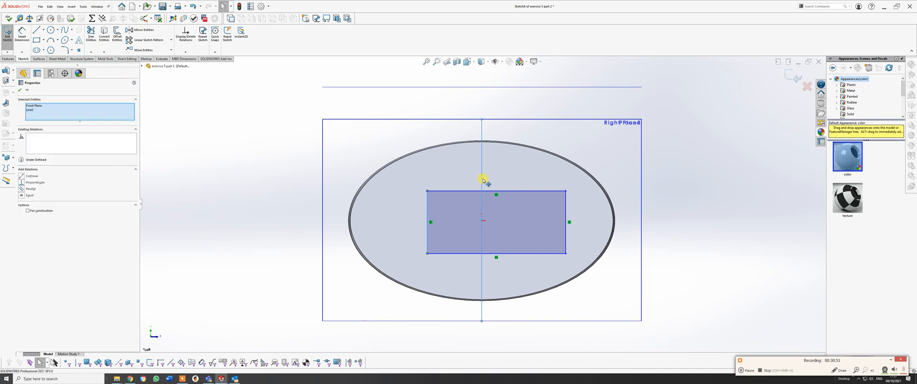
ctrl+click(566, 238)
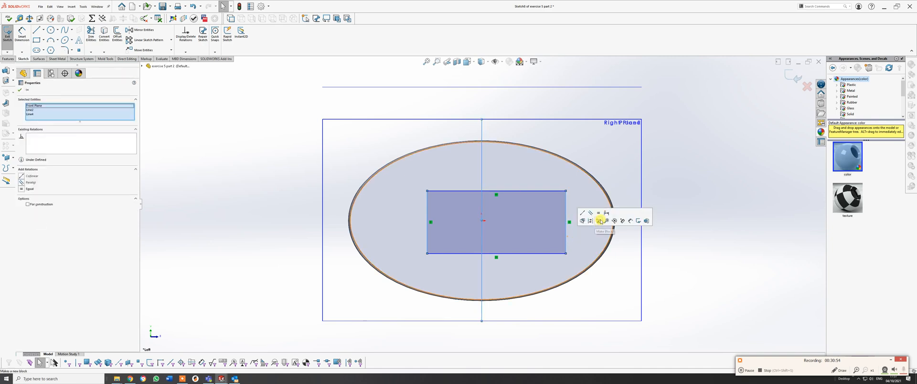
click(665, 192)
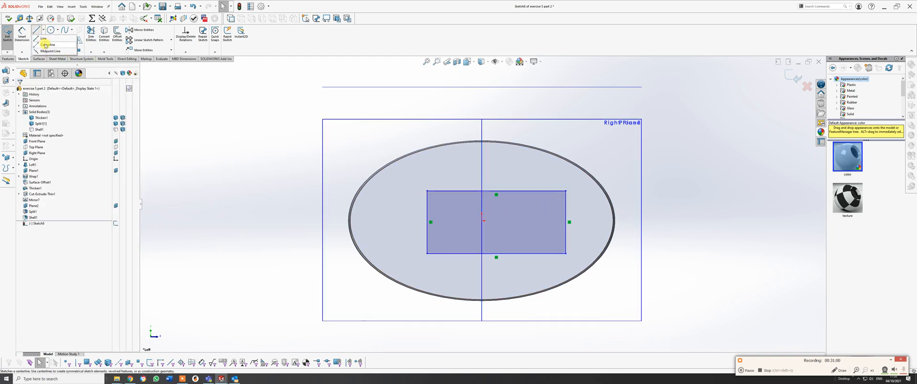
Draw a vertical centerline about 14 mm long across the cut face, lying on the Front Plane and running through the rectangle.
click(49, 50)
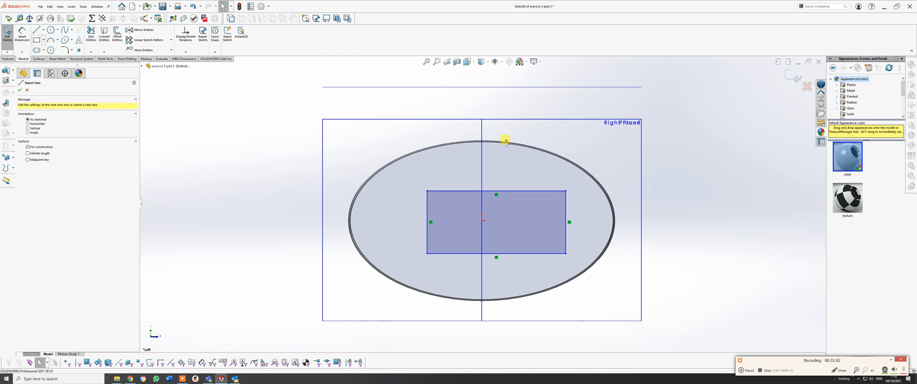
click(482, 128)
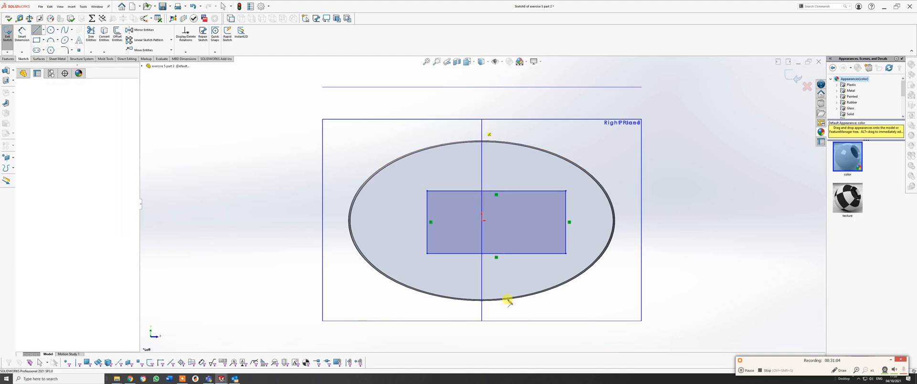
click(482, 316)
right_click(482, 317)
click(497, 321)
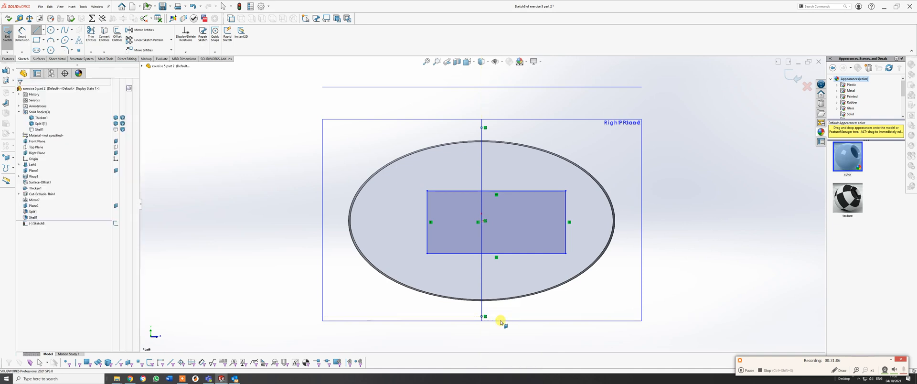
Draw a horizontal line about 12.5 mm long from the centre out past the ellipse's edge and convert it to construction geometry.
click(37, 32)
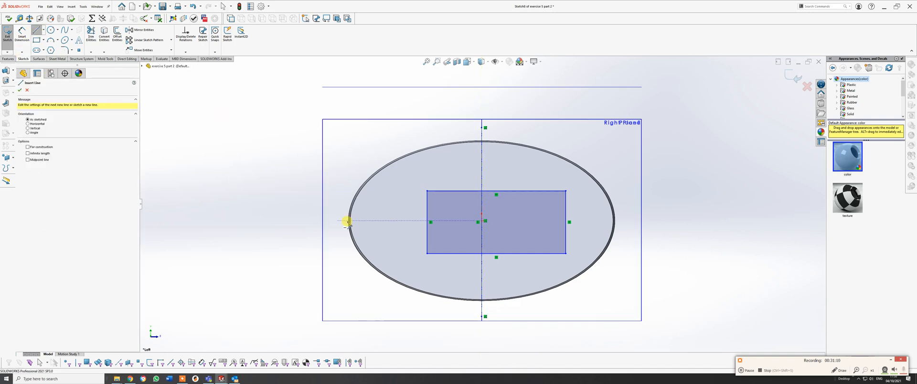
click(481, 221)
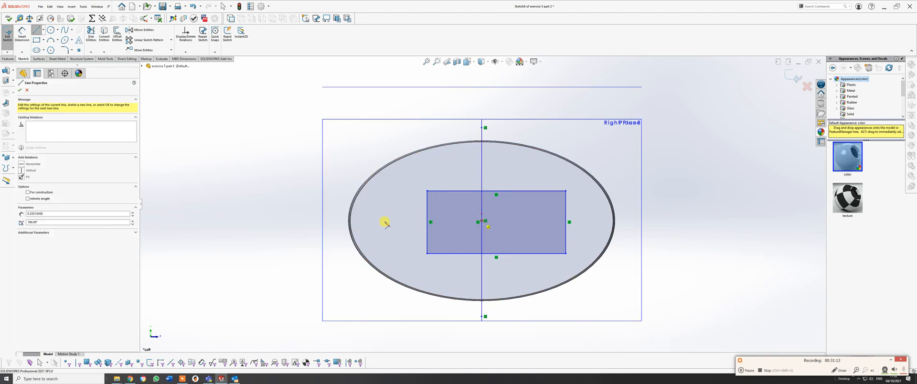
click(315, 221)
right_click(316, 221)
click(329, 228)
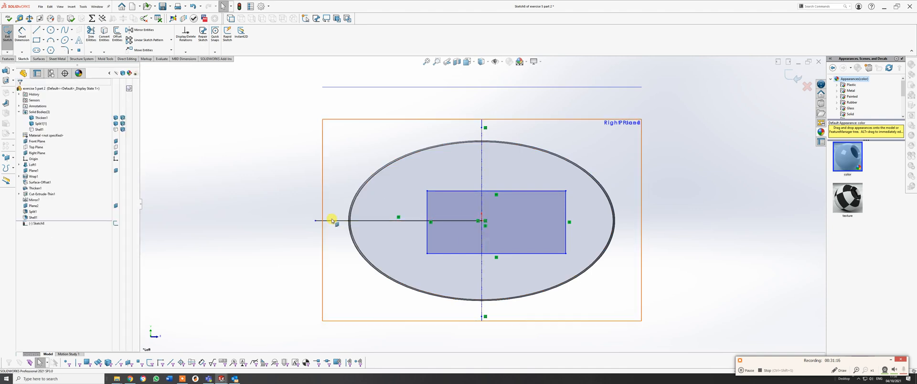
click(329, 220)
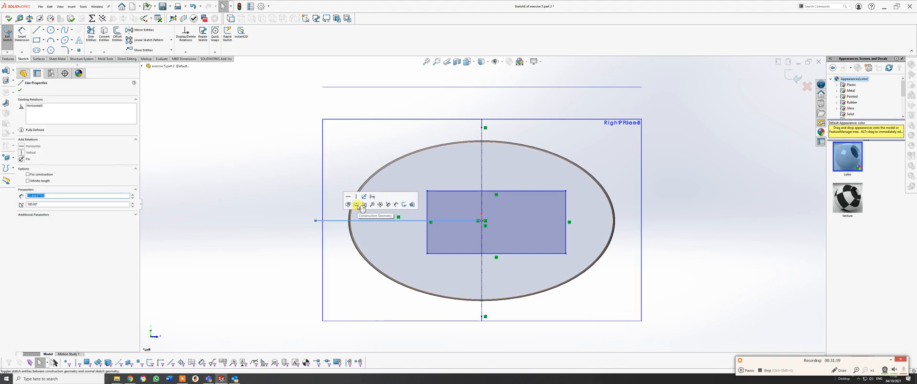
click(358, 205)
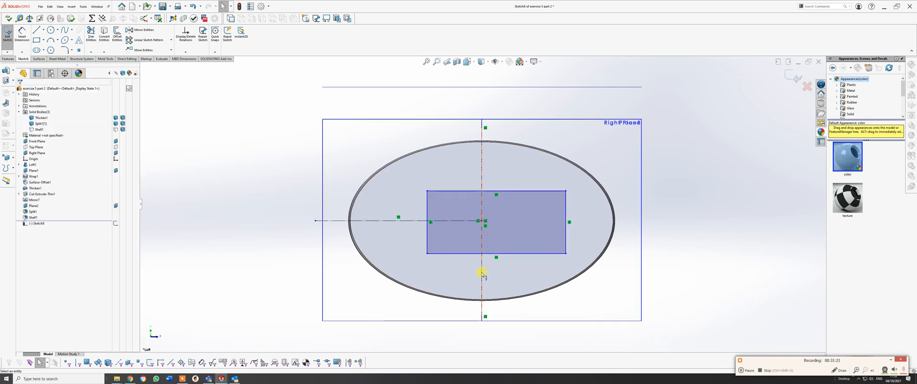
Shorten the vertical centerline by moving its upper endpoint down to the sketch origin.
mouse_move(524, 217)
middle_down()
mouse_move(550, 221)
mouse_move(510, 222)
middle_up()
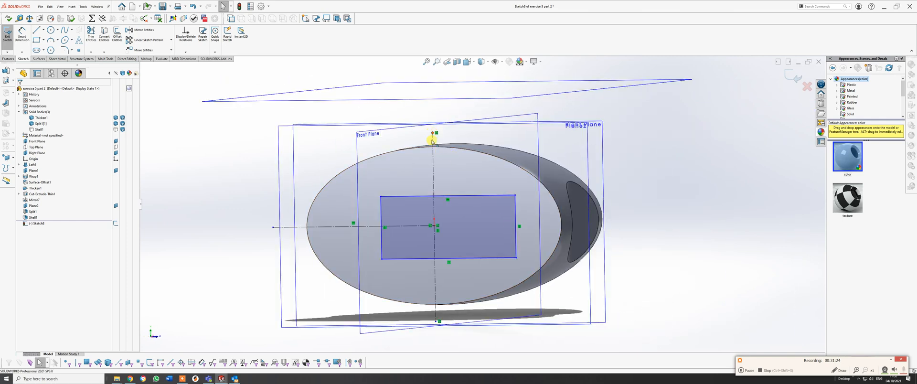
drag(432, 141, 434, 223)
click(436, 211)
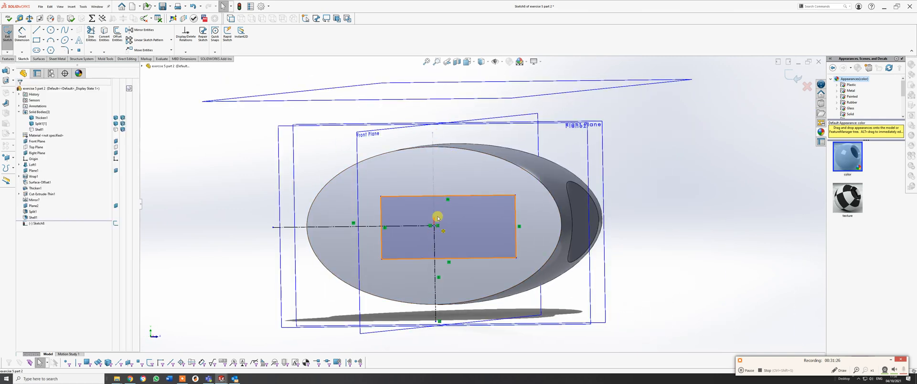
Make the rectangle's two vertical sides symmetric about the vertical centerline.
middle_drag(473, 208, 439, 250)
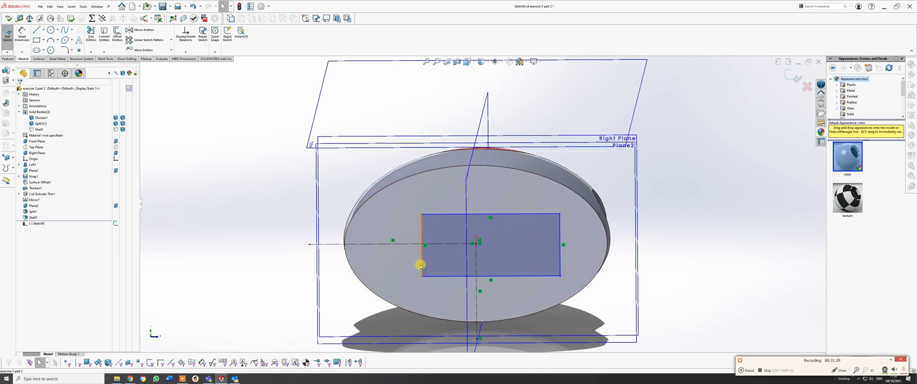
click(422, 264)
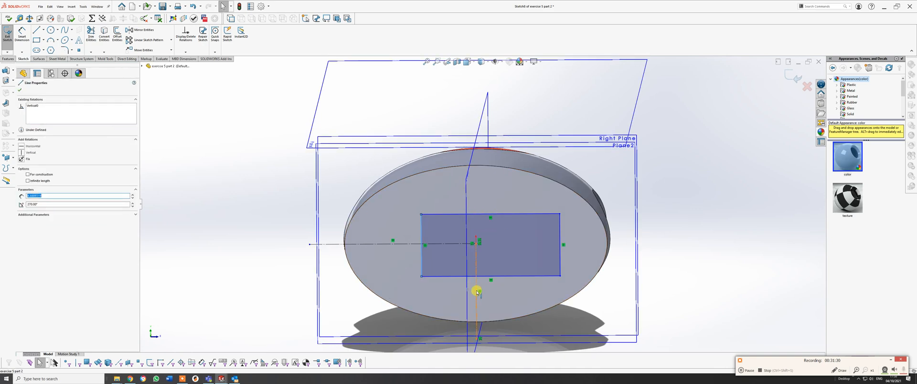
ctrl+click(476, 292)
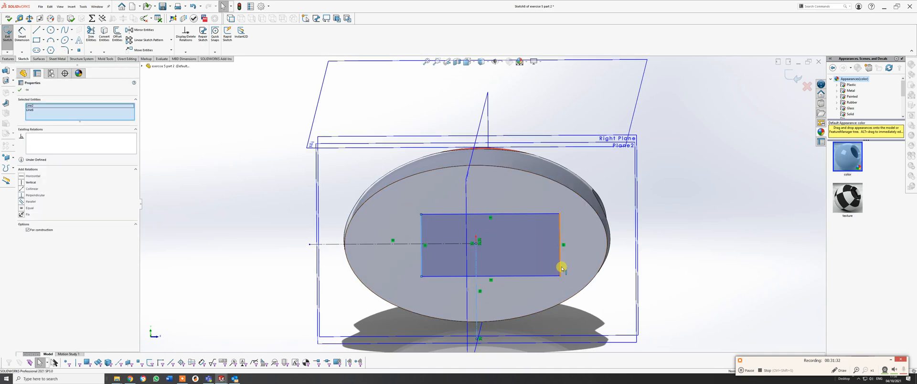
ctrl+click(561, 267)
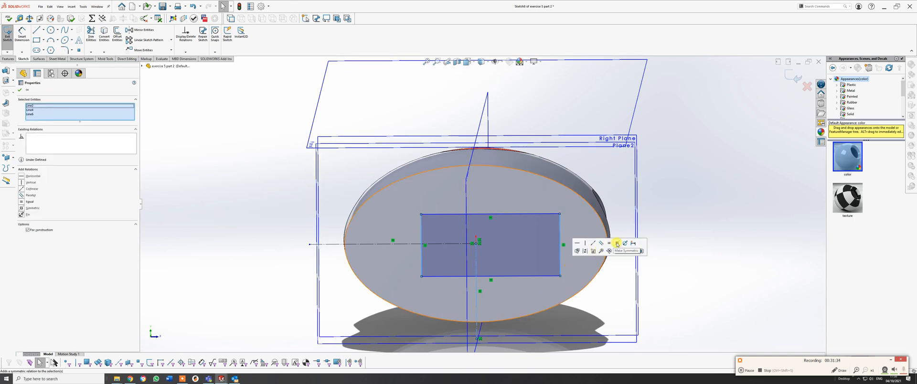
click(616, 244)
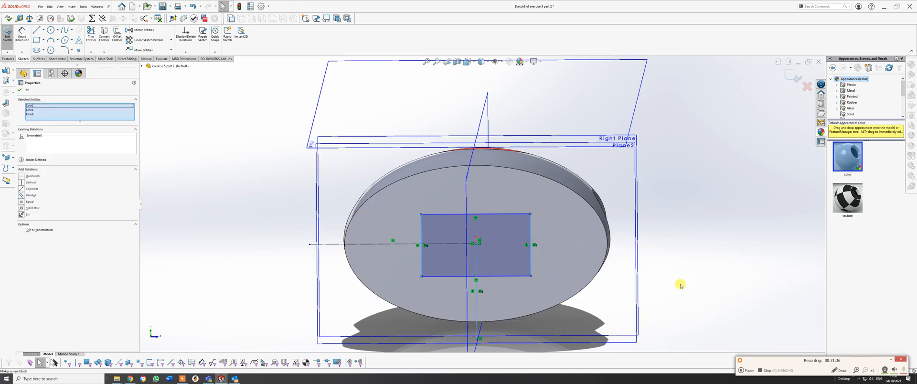
click(621, 280)
Make the rectangle's two horizontal sides symmetric about the horizontal construction line.
click(502, 276)
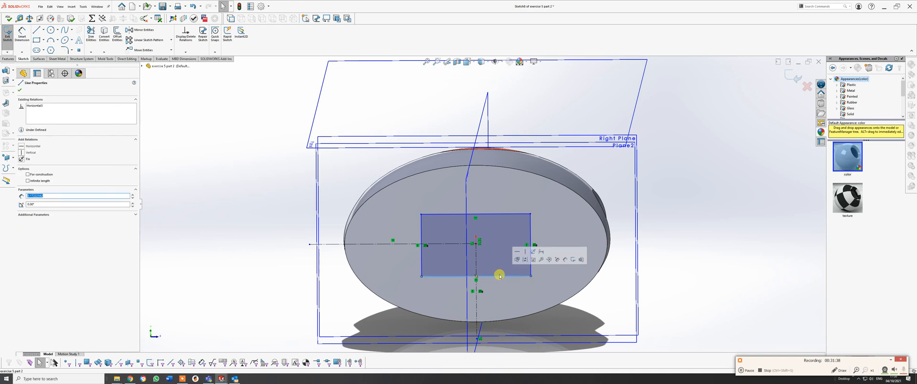
ctrl+click(434, 244)
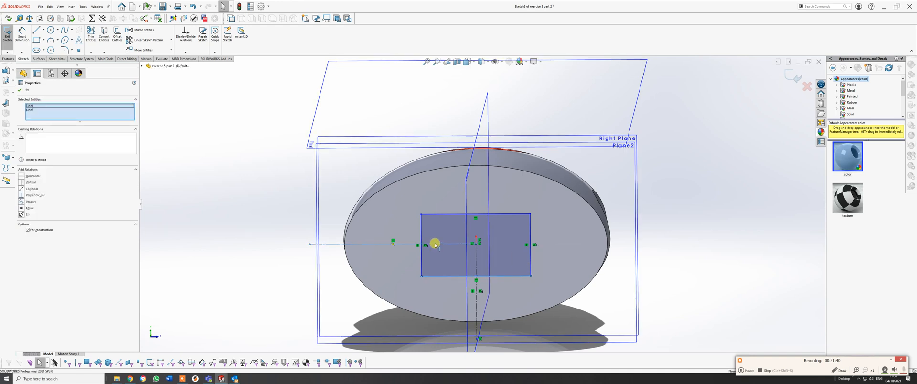
ctrl+click(445, 215)
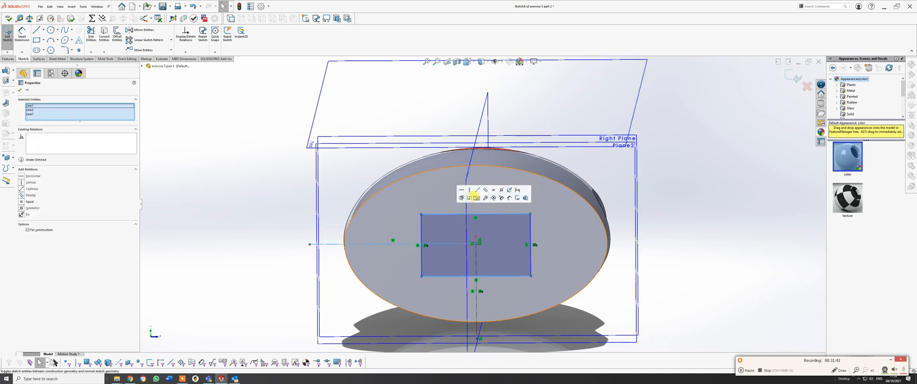
click(502, 191)
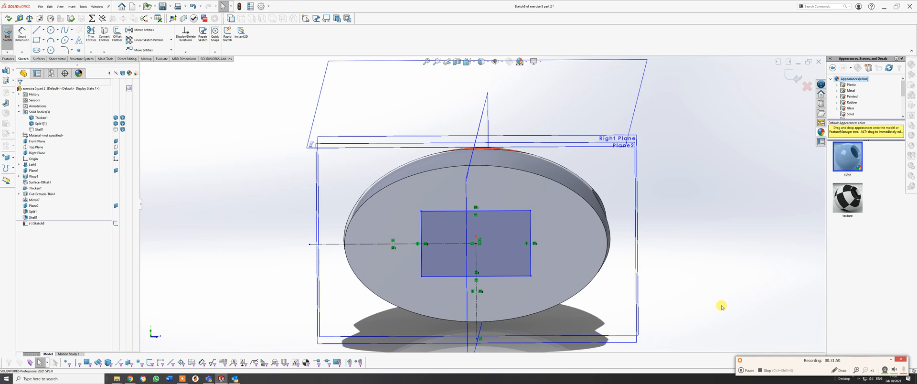
Switch to the USB stick reference part, open the Boss-Extrude's sketch to examine the connector profile, and return to the exercise part.
key(ctrl+Tab)
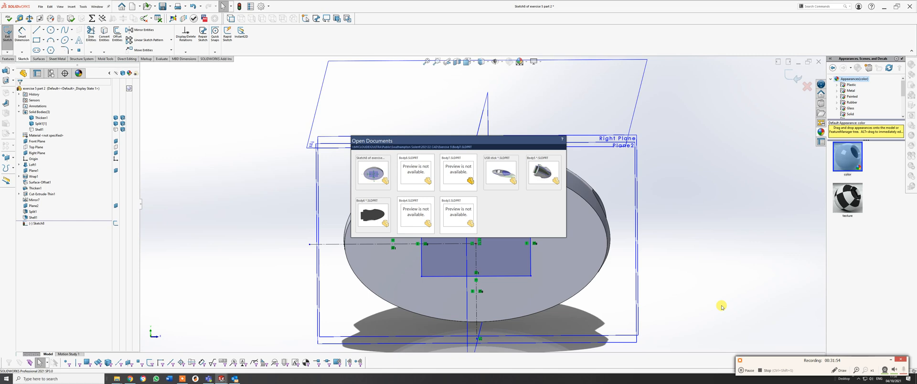
key(ctrl+Tab)
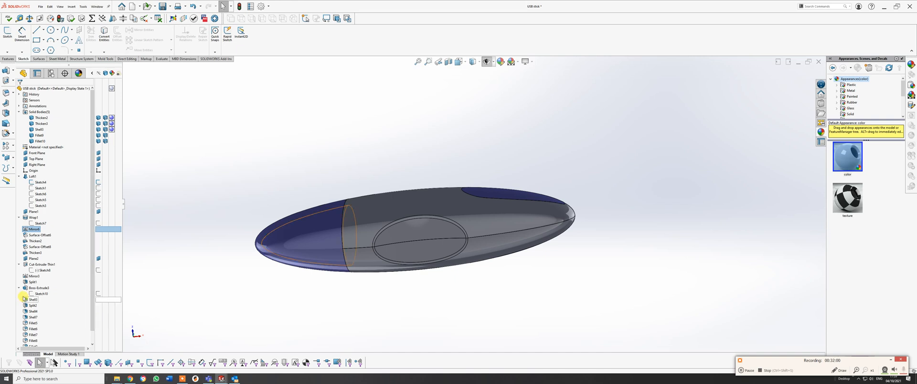
right_click(39, 294)
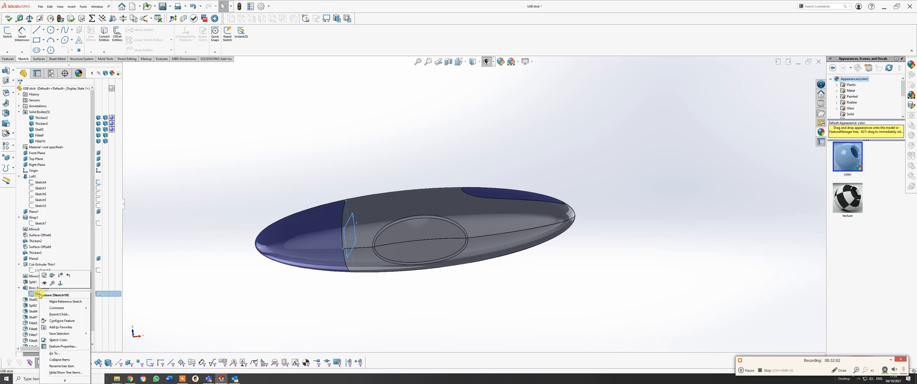
click(41, 273)
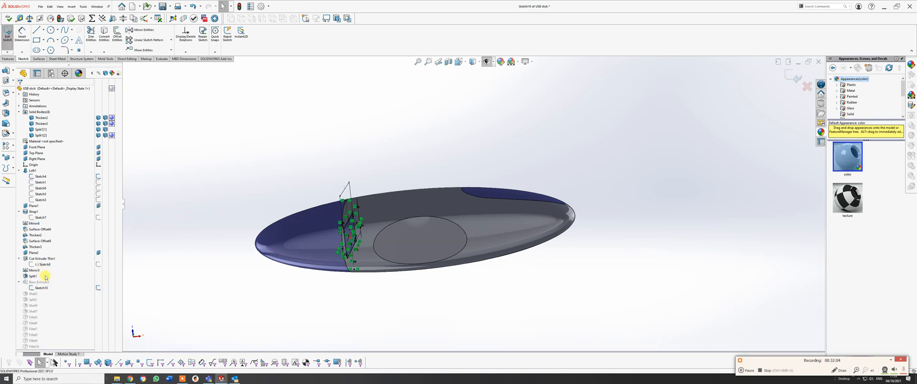
mouse_move(371, 189)
middle_down()
mouse_move(258, 180)
mouse_move(263, 187)
middle_up()
key(ctrl+Tab)
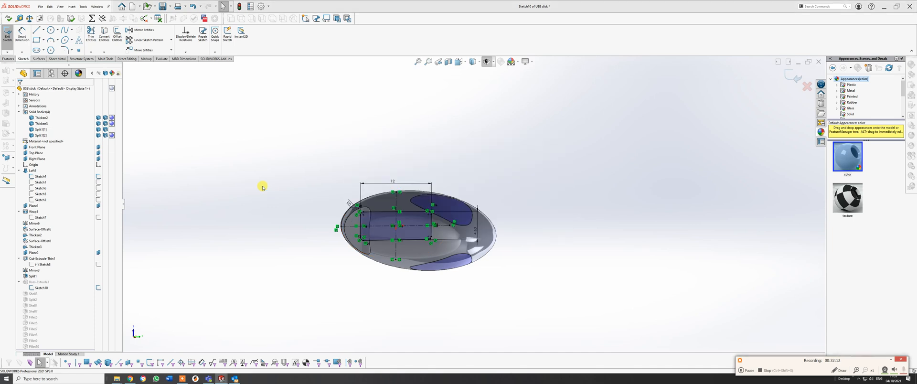
Dimension the rectangle's width on the cut face as 12 mm.
click(22, 33)
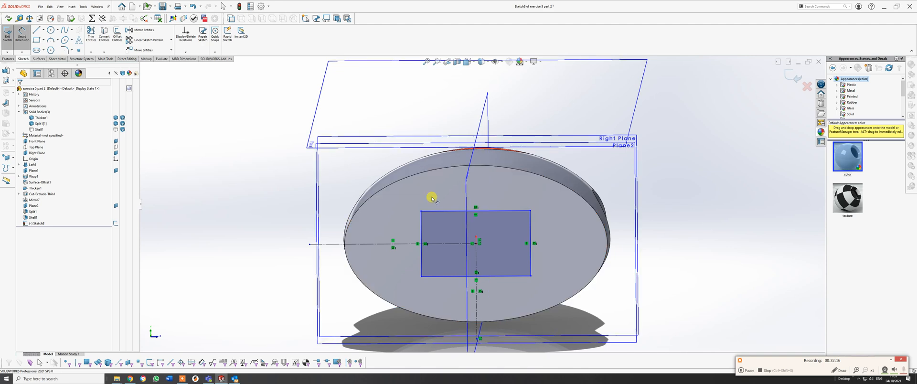
click(440, 211)
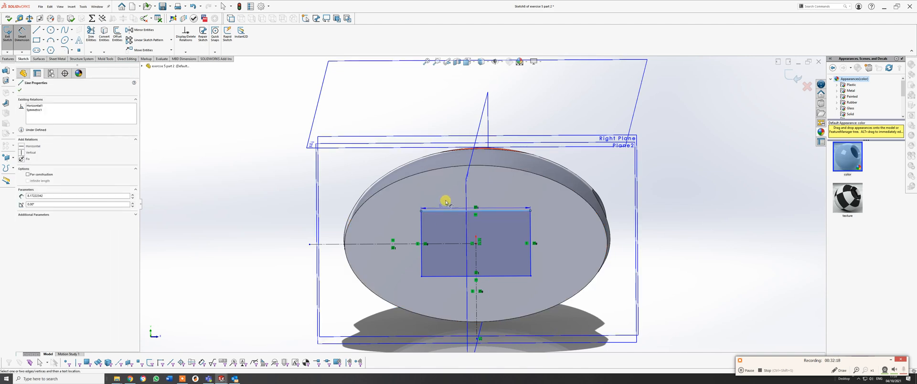
click(488, 185)
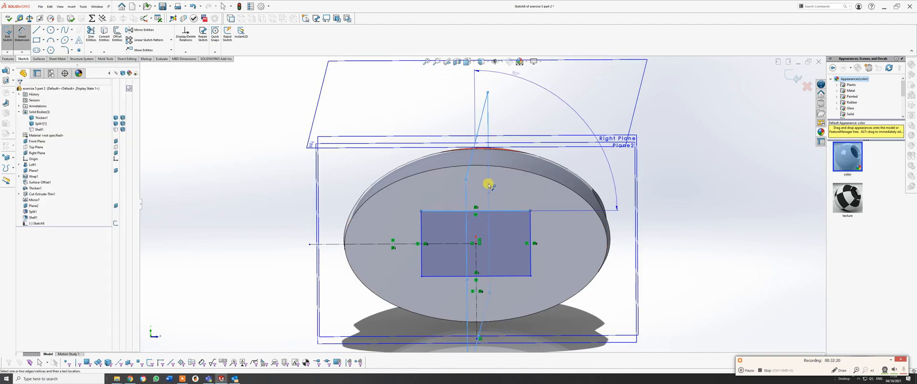
click(488, 186)
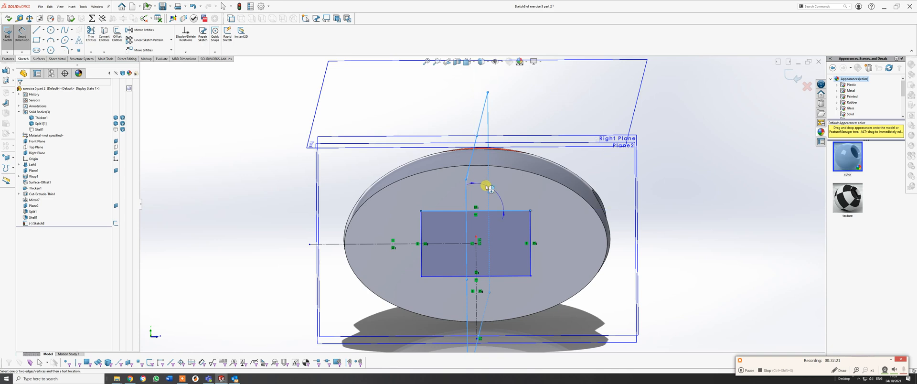
click(443, 193)
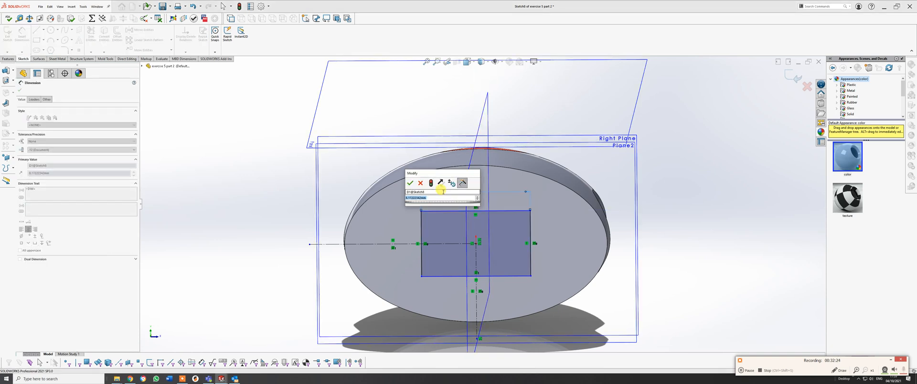
text(12)
key(Return)
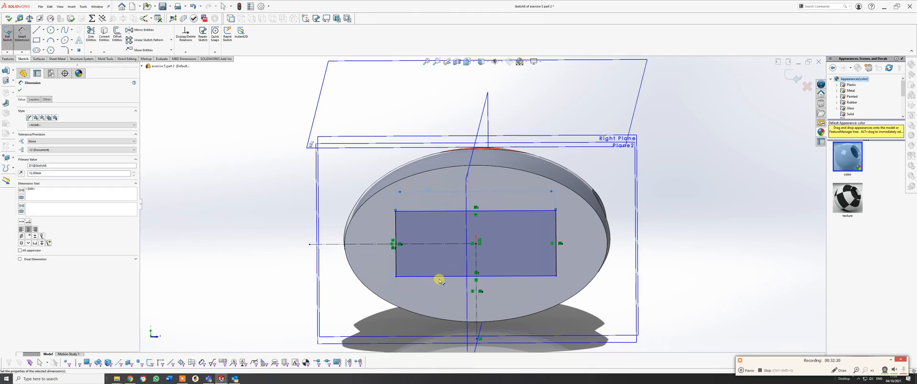
Dimension the rectangle's height between its two horizontal sides as 4.6 mm.
click(442, 210)
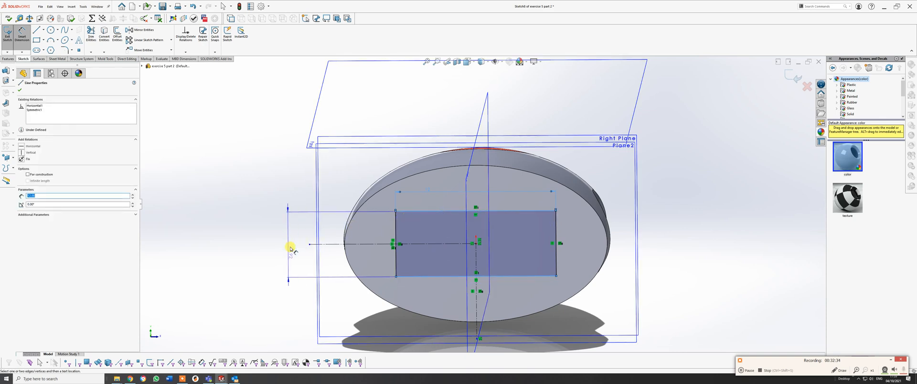
click(291, 247)
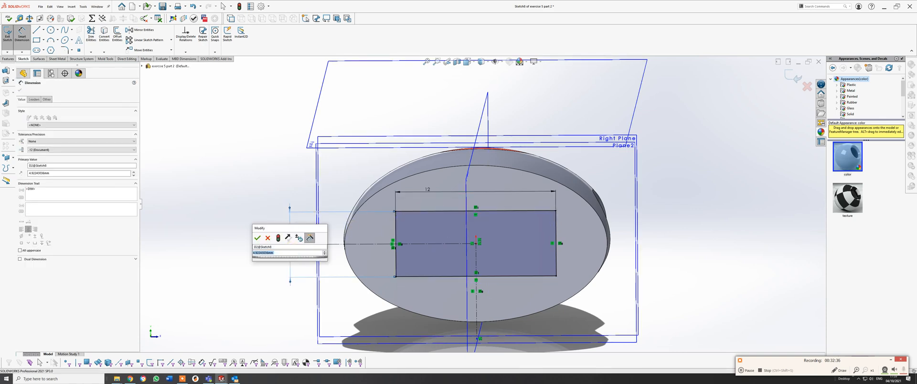
text(4.6)
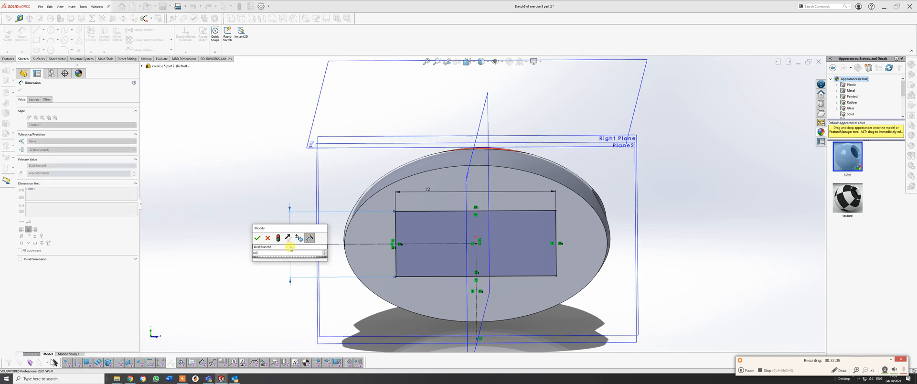
key(Return)
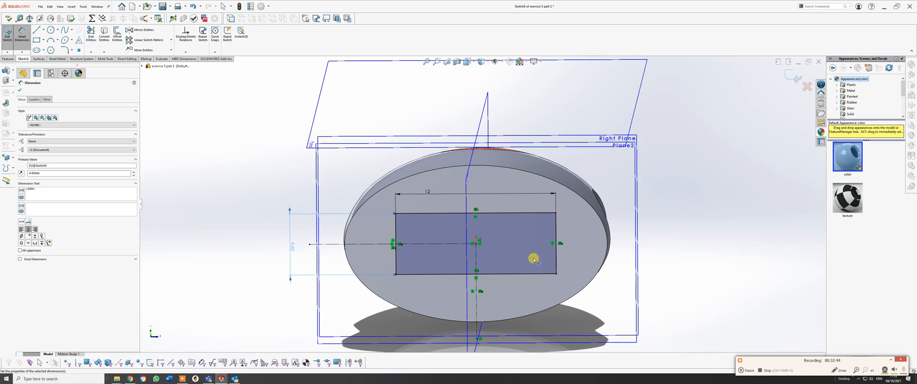
Extrude the rectangle 4 mm outward from the cut face, merging it only with the manually selected main body.
mouse_move(534, 260)
middle_down()
mouse_move(515, 256)
mouse_move(509, 276)
mouse_move(503, 266)
mouse_move(475, 264)
mouse_move(492, 276)
middle_up()
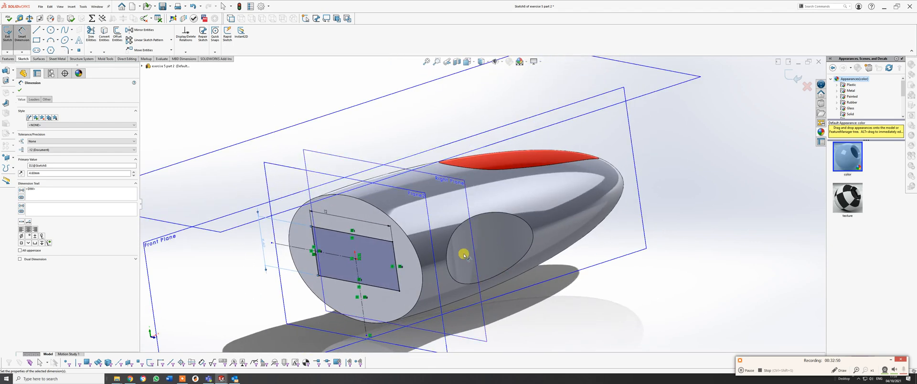
click(10, 60)
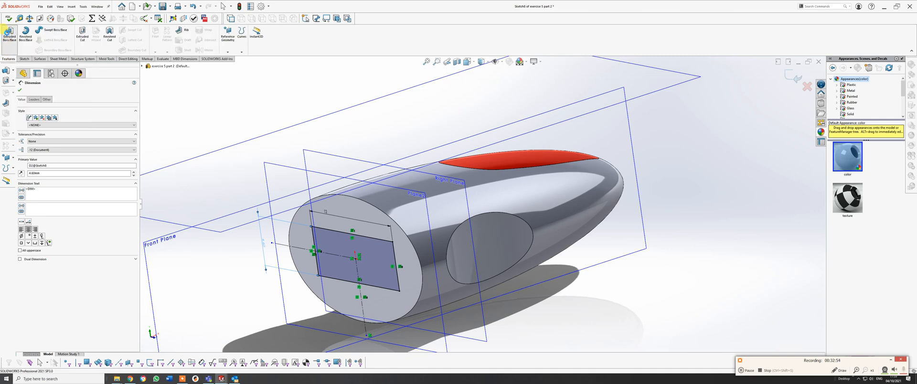
click(10, 34)
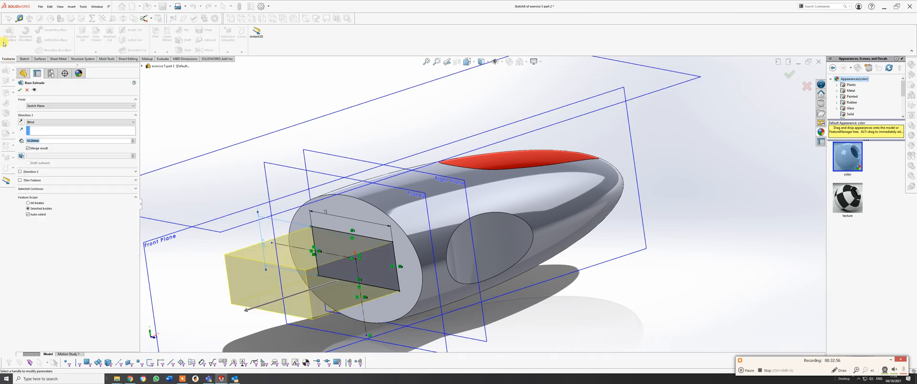
text(4)
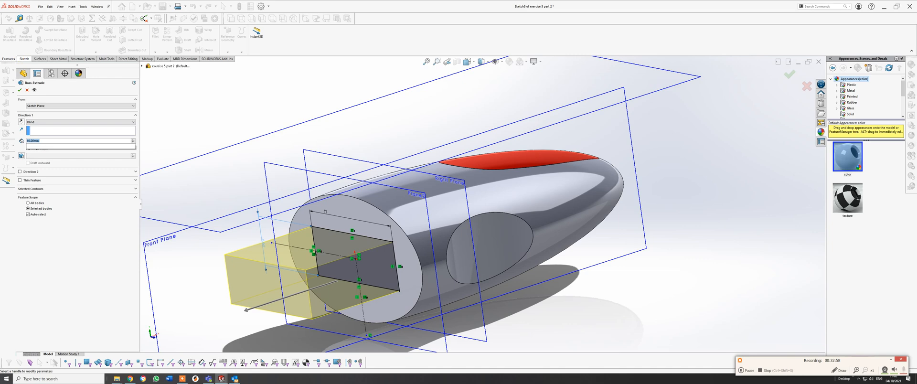
key(Return)
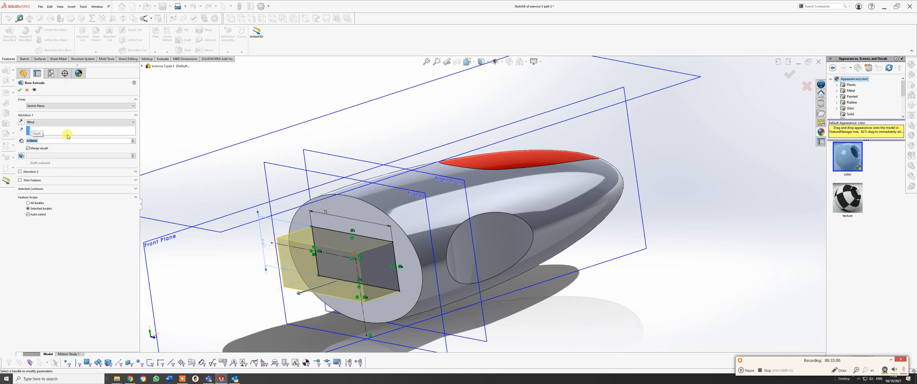
click(28, 148)
click(28, 214)
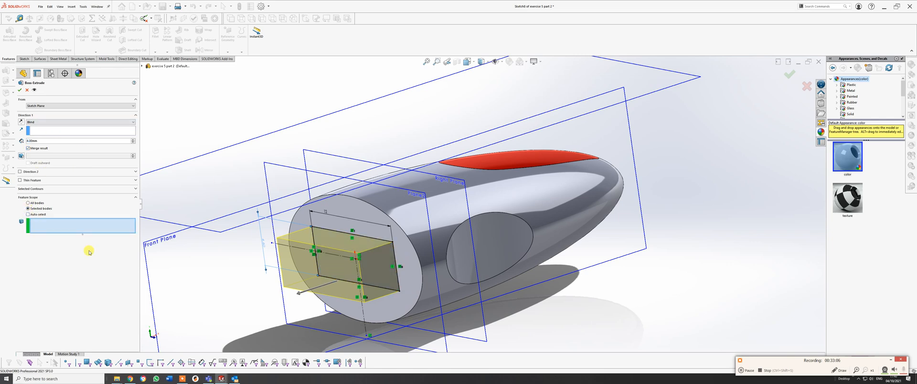
click(417, 223)
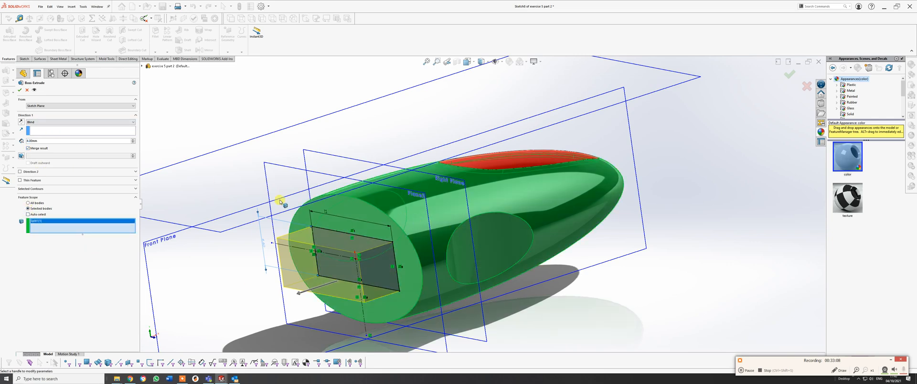
click(19, 90)
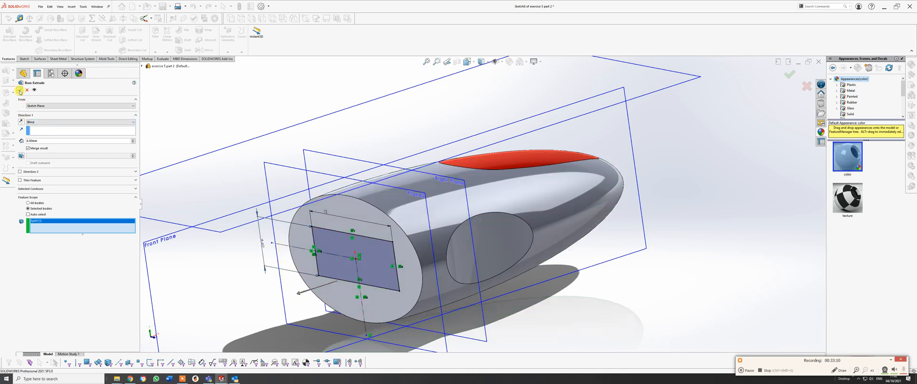
Create a reference plane through the midpoints of three vertical edges of the connector block, halfway up its height.
middle_drag(442, 272, 438, 216)
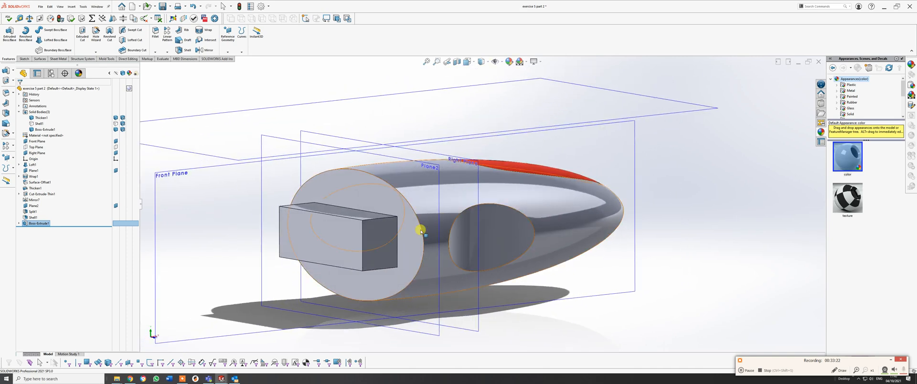
middle_drag(385, 236, 428, 228)
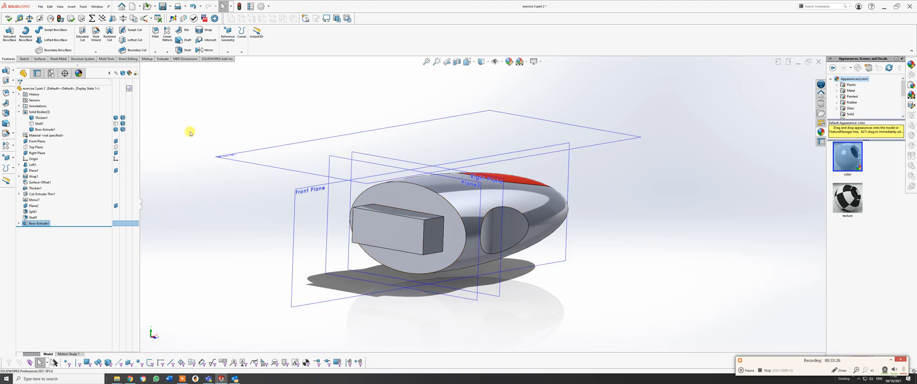
click(205, 131)
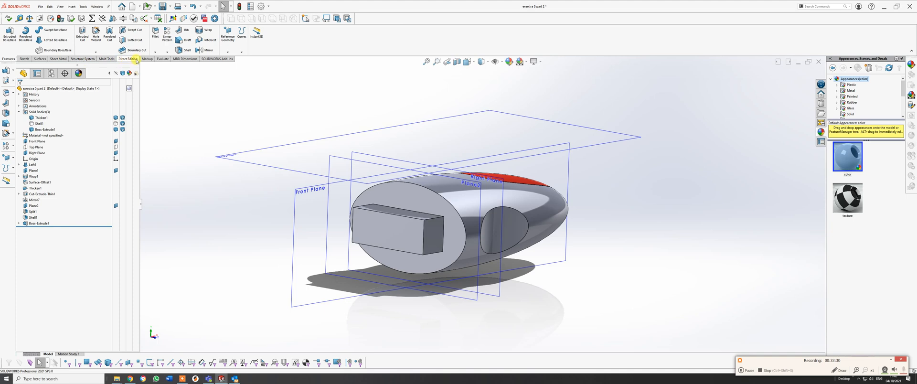
click(227, 39)
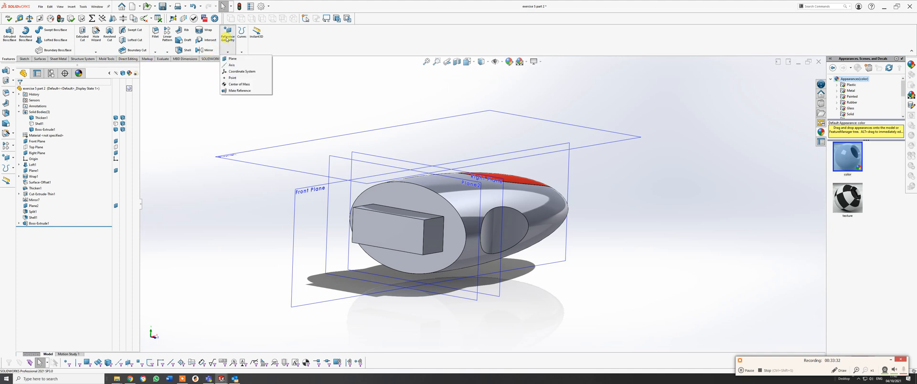
click(233, 58)
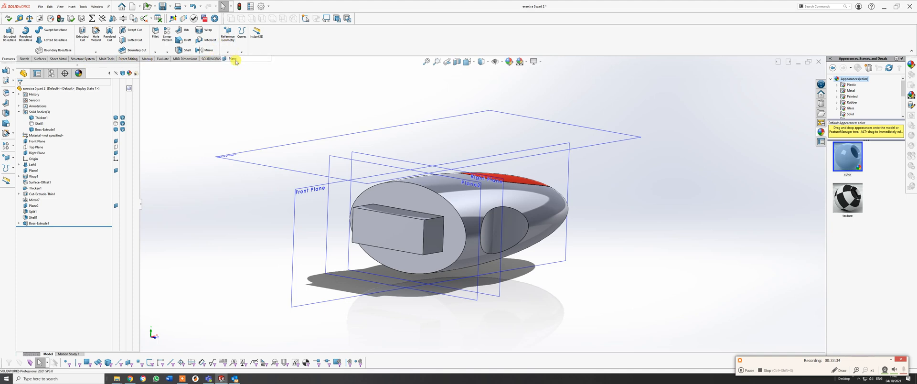
click(353, 225)
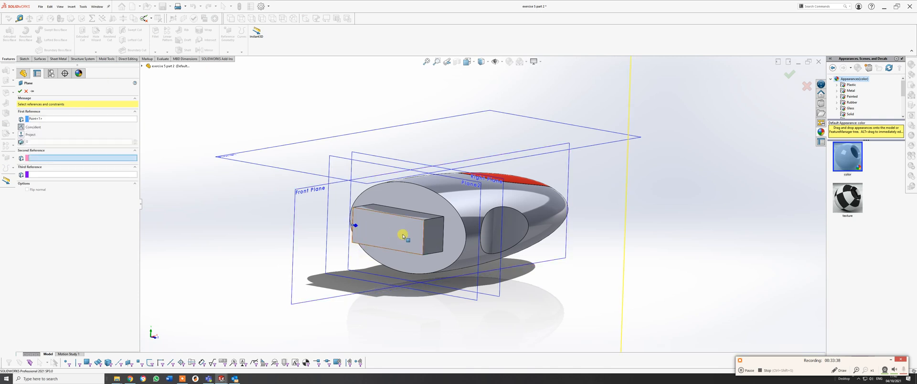
click(423, 237)
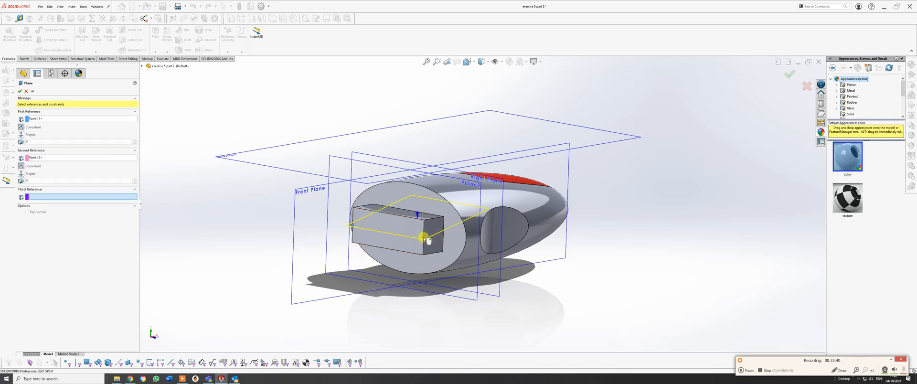
click(444, 236)
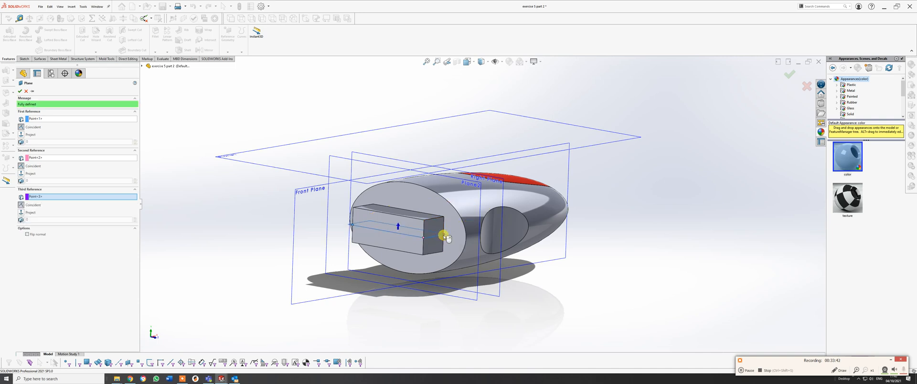
key(Return)
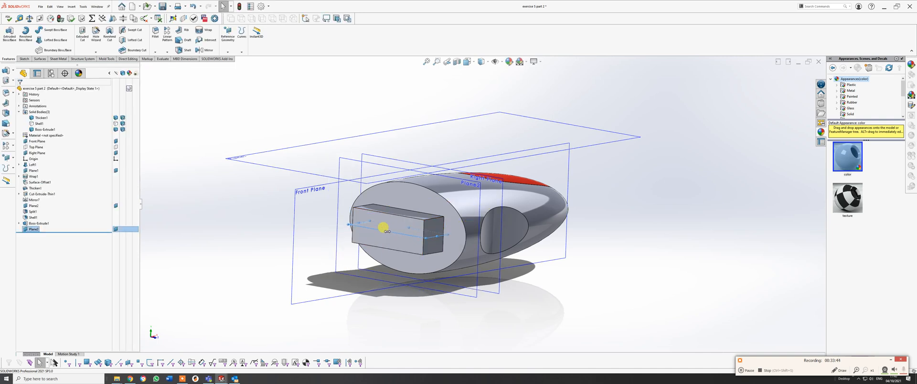
Stretch the new mid-height plane's outline past both ends of the USB stick, checking its extent by showing and re-hiding the cap.
drag(336, 242, 165, 269)
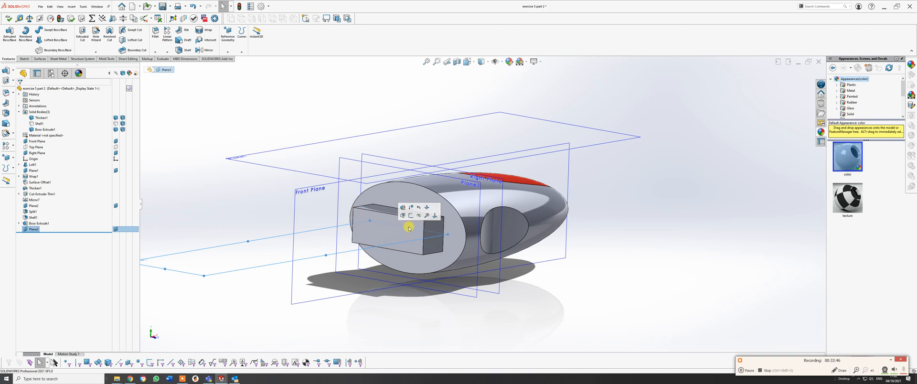
drag(409, 230, 635, 203)
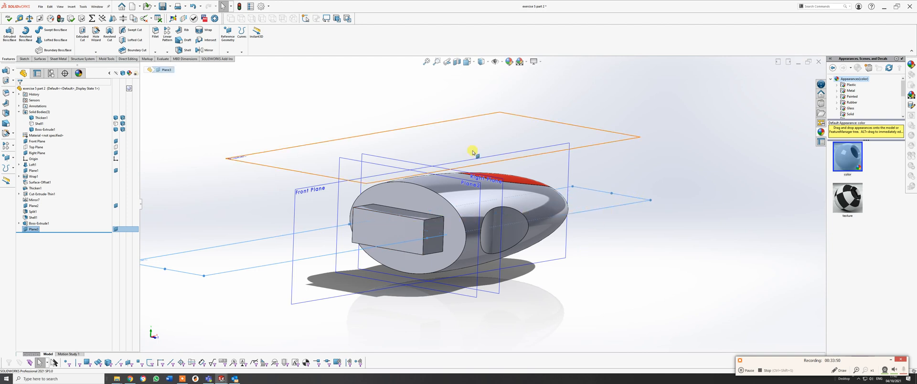
click(117, 124)
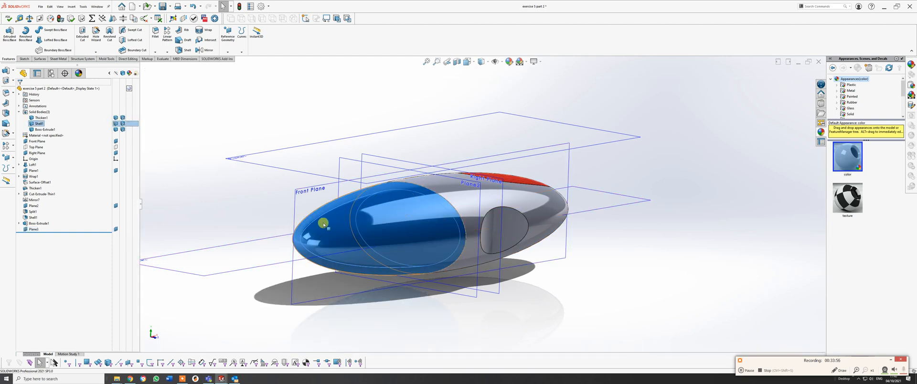
click(115, 124)
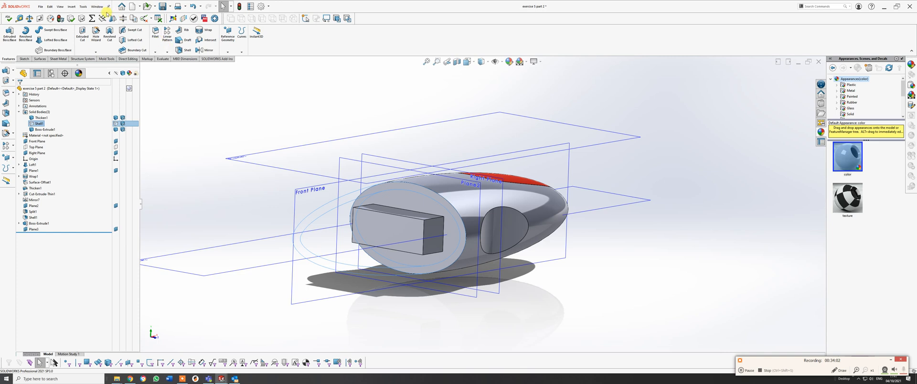
Set up a Split with the mid-height plane as trim tool and the main body as the only target, removing the cap from the targets.
click(73, 7)
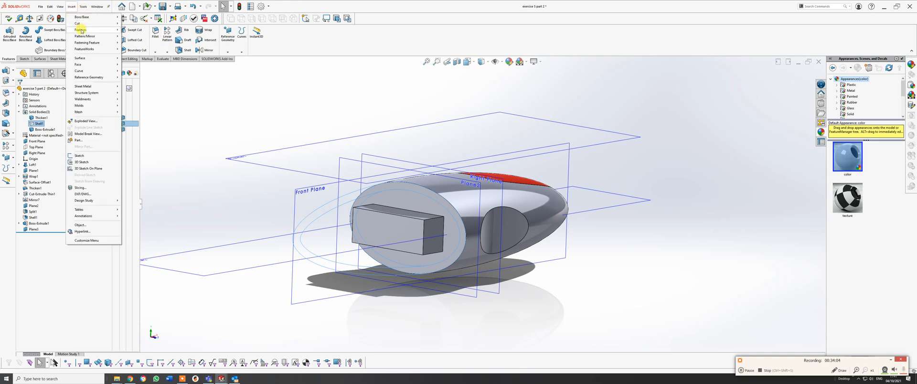
mouse_move(84, 29)
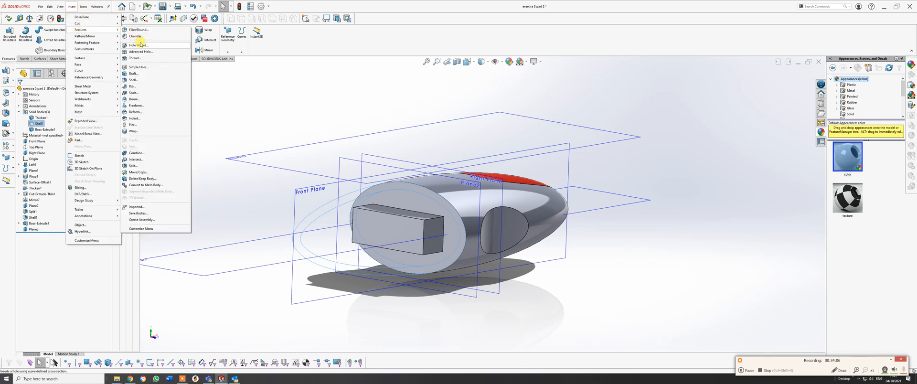
click(134, 166)
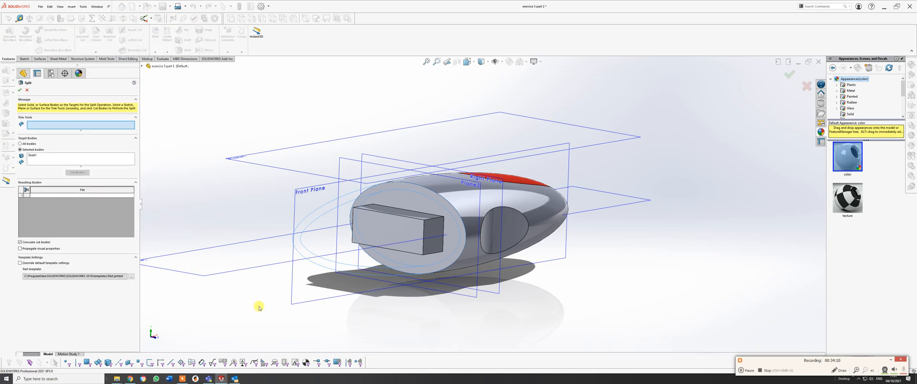
click(253, 269)
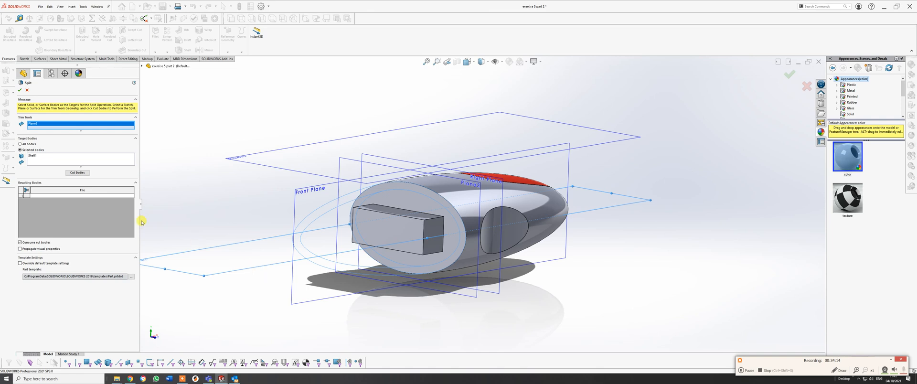
click(56, 160)
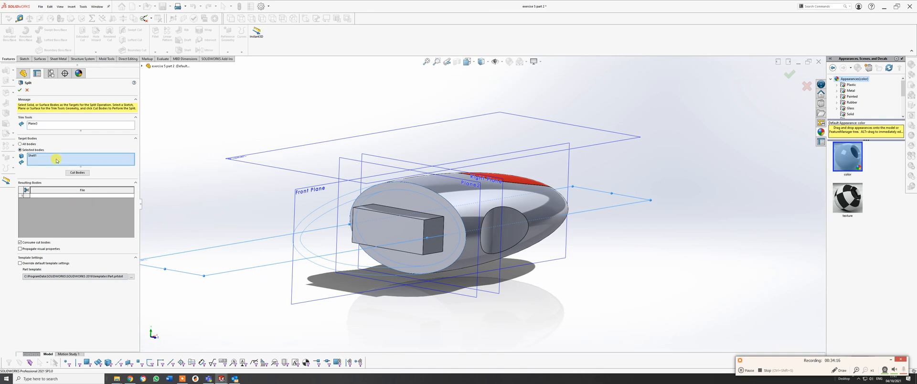
click(456, 215)
click(33, 155)
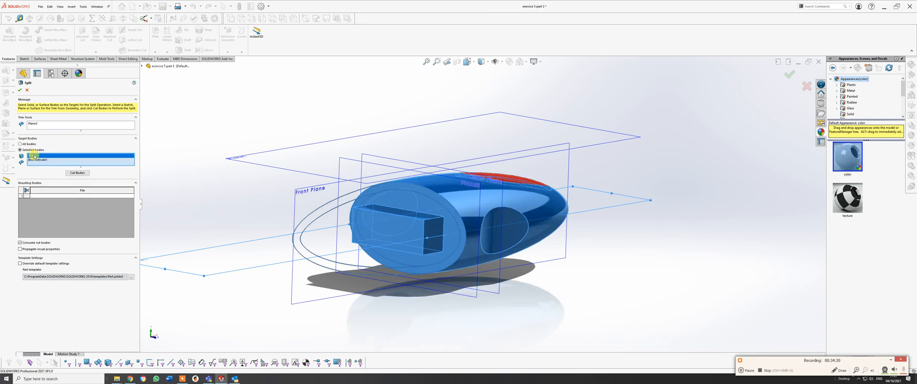
right_click(34, 156)
click(54, 166)
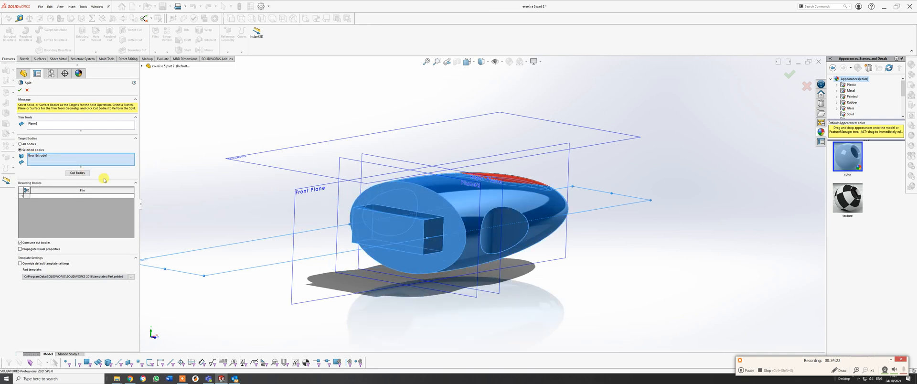
Cut the main body along the plane, marking both resulting bodies and turning off Consume cut bodies.
click(77, 172)
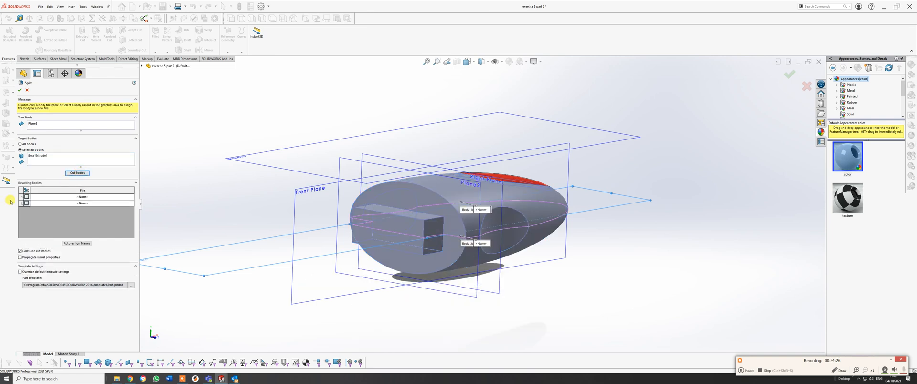
click(26, 197)
click(27, 203)
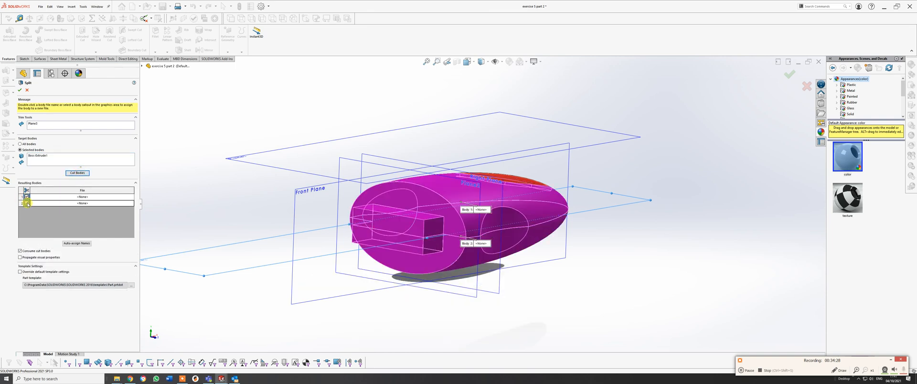
click(21, 252)
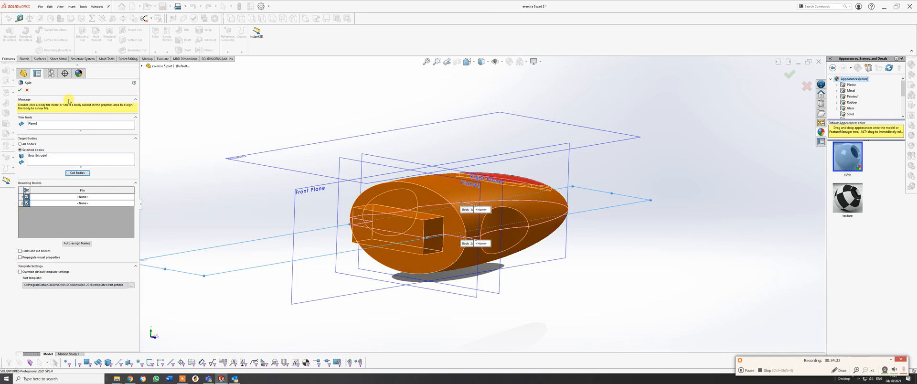
click(19, 90)
Isolate the lower half of the main body by hiding the upper half, the red inlay and all reference planes.
mouse_move(501, 220)
middle_down()
mouse_move(438, 218)
mouse_move(483, 206)
mouse_move(494, 219)
middle_up()
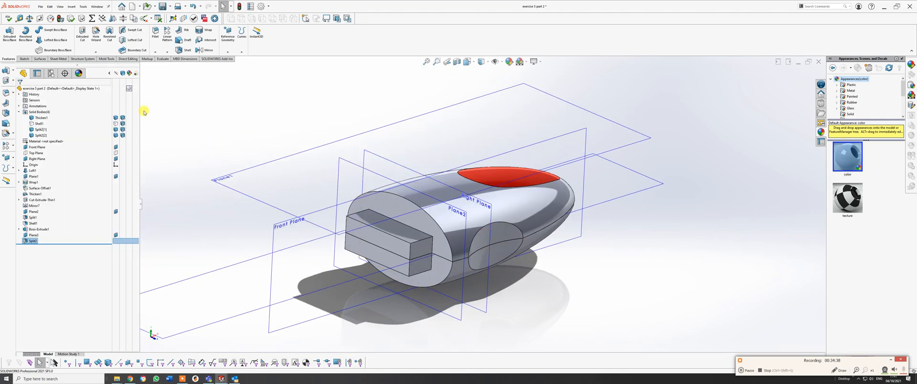
click(116, 118)
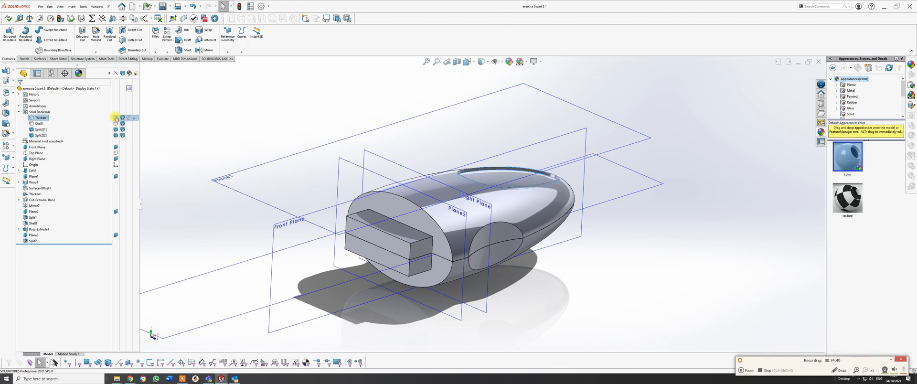
click(116, 124)
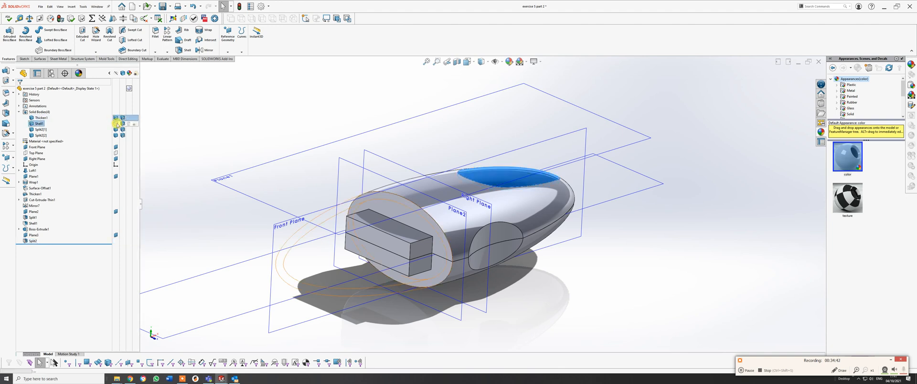
click(115, 124)
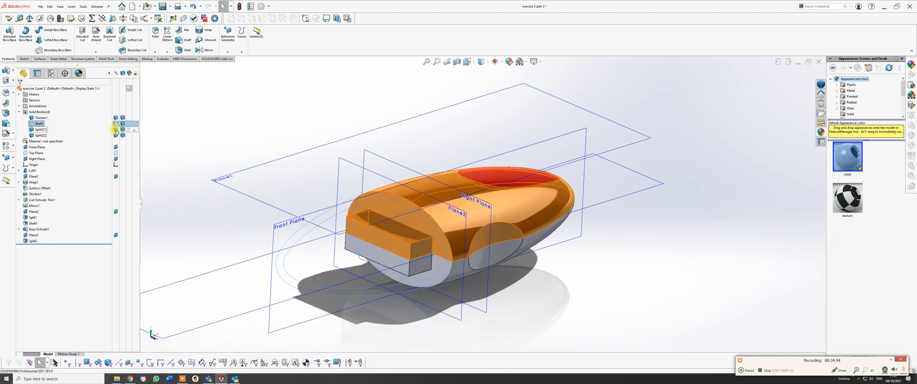
click(116, 129)
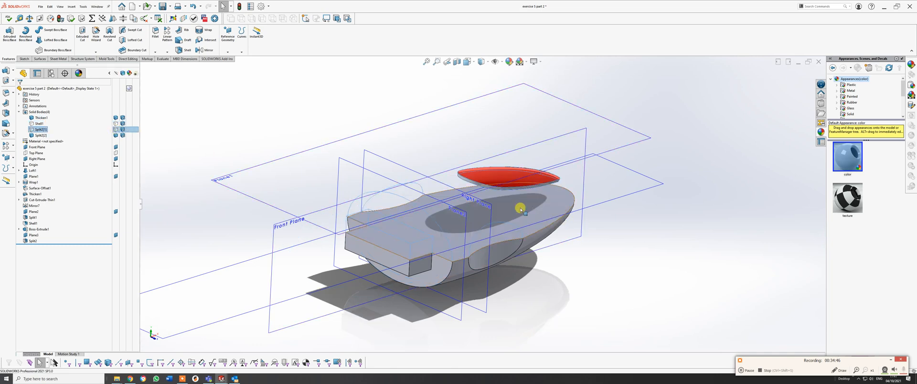
click(116, 117)
click(116, 118)
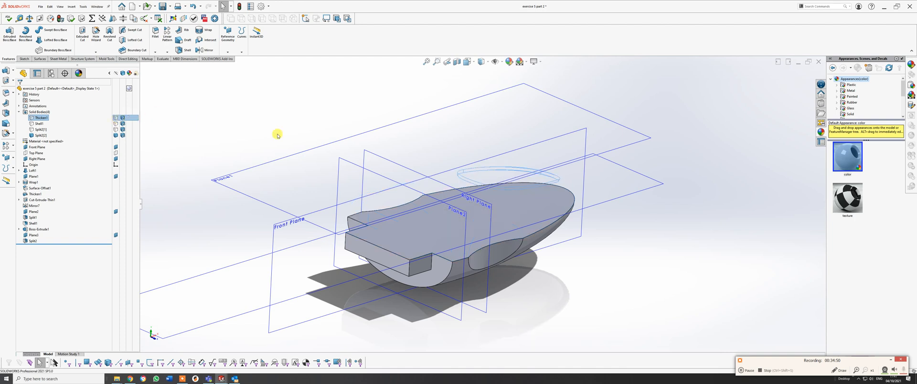
click(495, 61)
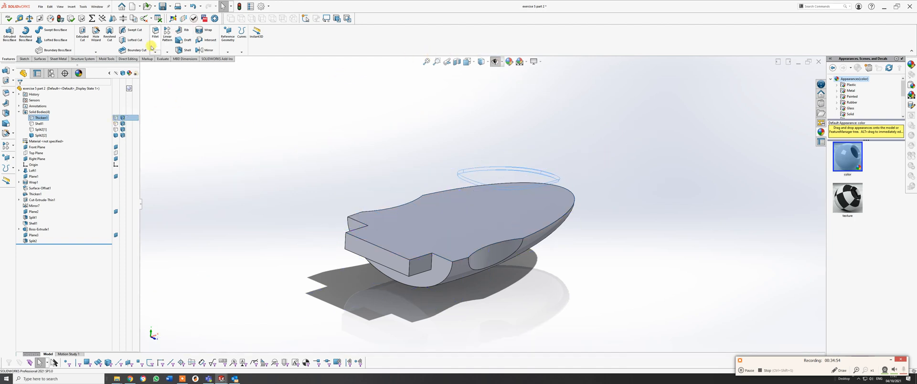
Shell the lower half with 1 mm walls, removing its flat split face and the connector's front end face.
click(185, 51)
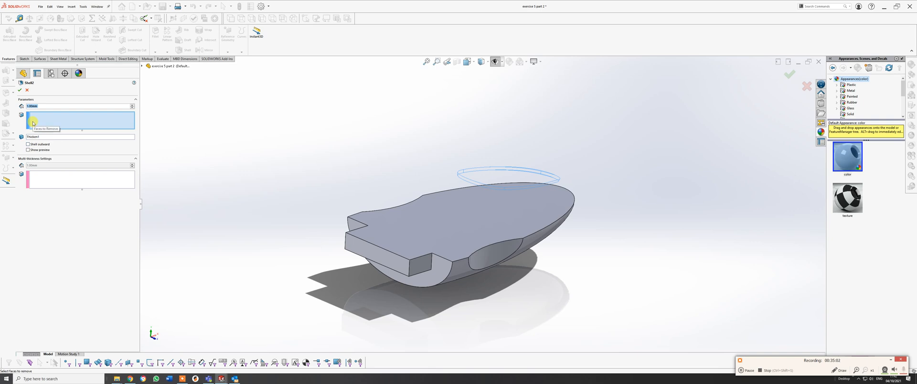
click(446, 208)
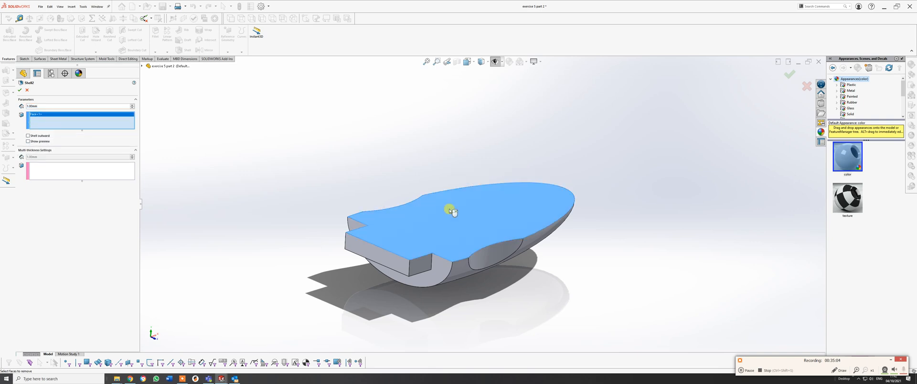
click(389, 264)
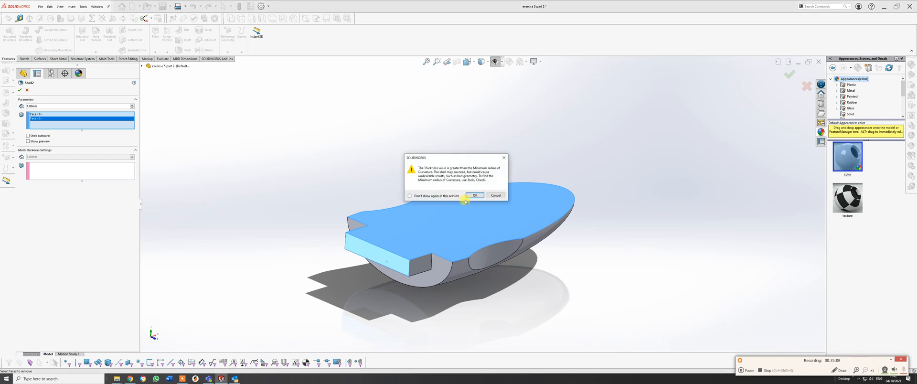
click(474, 195)
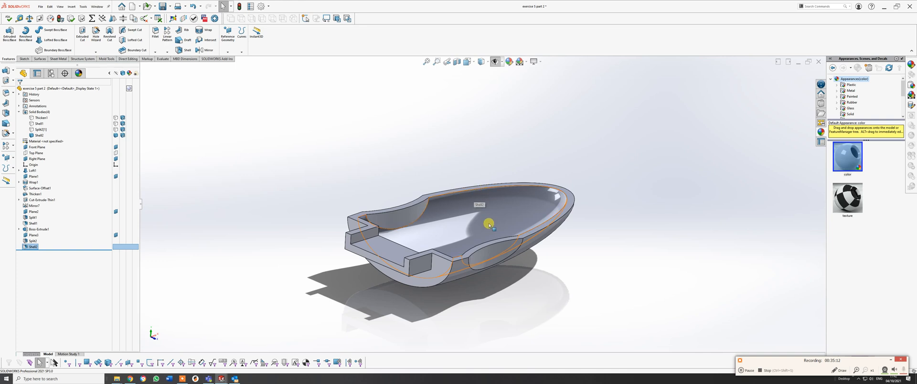
middle_drag(485, 213, 438, 270)
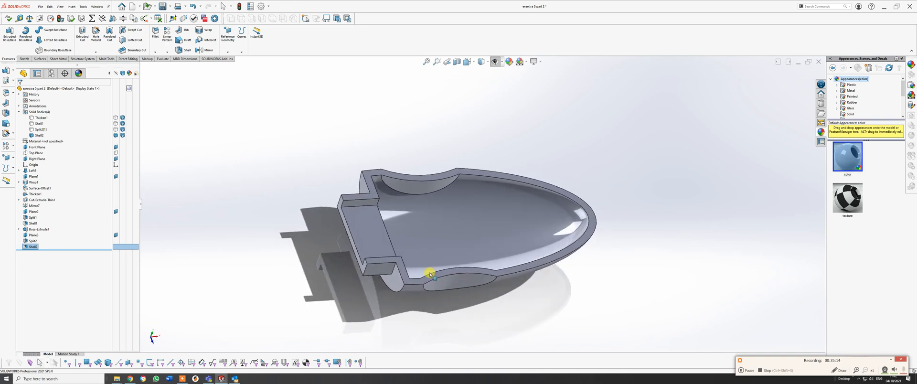
Hide the shelled lower half and show the upper half of the main body.
middle_drag(443, 218, 438, 287)
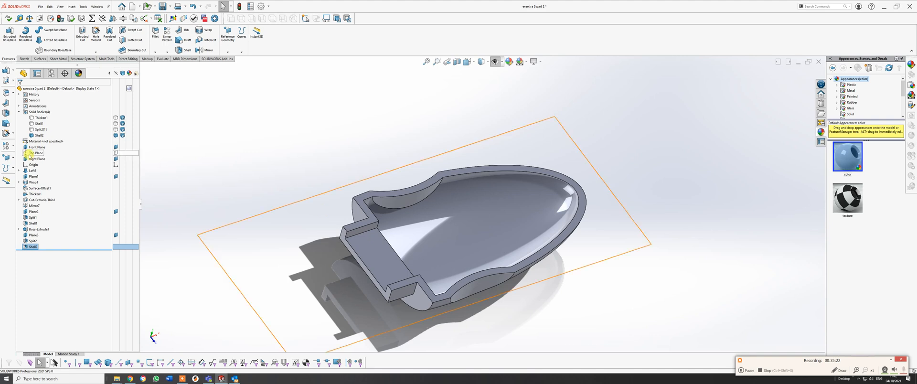
click(115, 135)
click(116, 129)
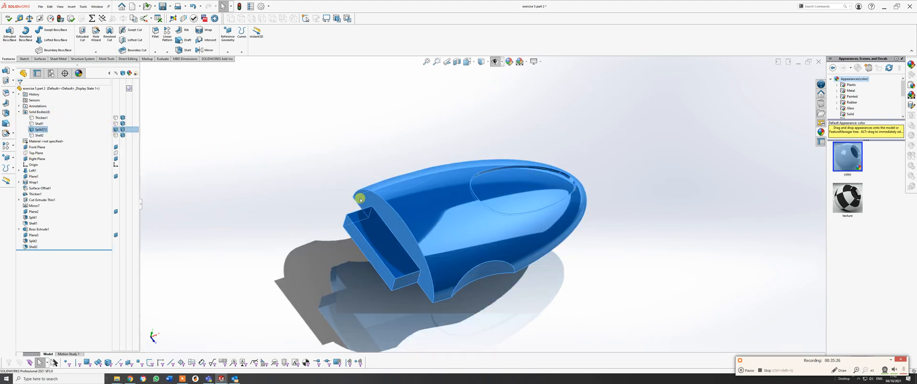
Shell the upper half with 1 mm walls, removing its flat split face and the connector's front end face.
middle_drag(477, 204, 483, 73)
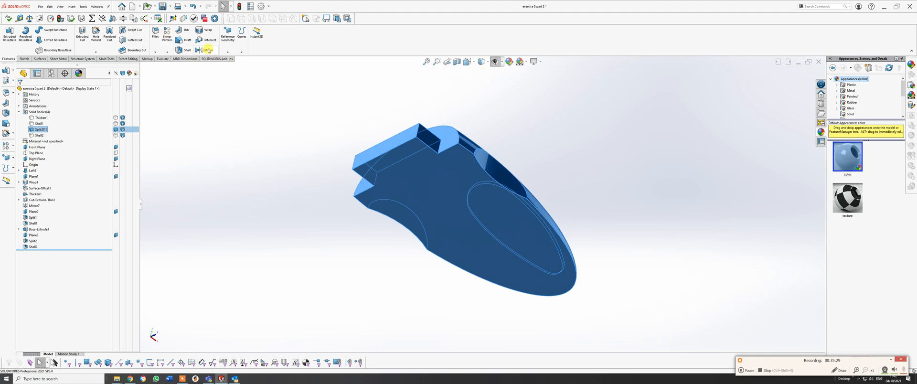
click(184, 50)
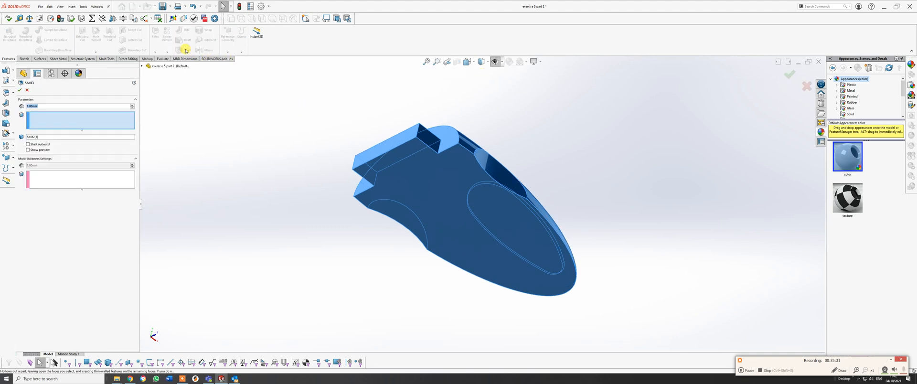
click(414, 180)
click(393, 144)
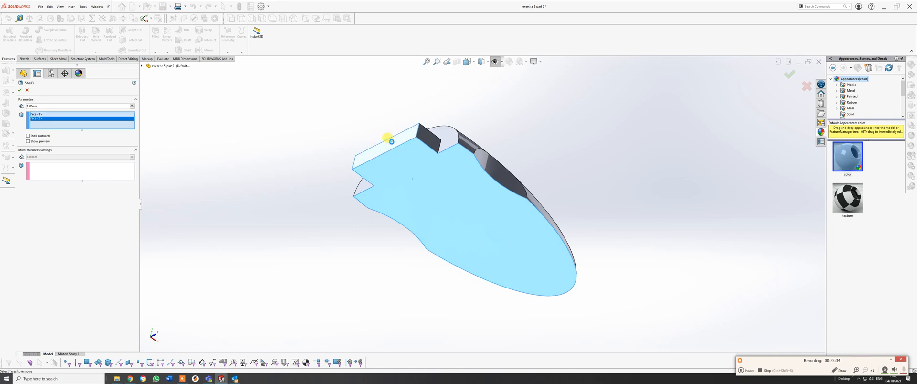
click(476, 198)
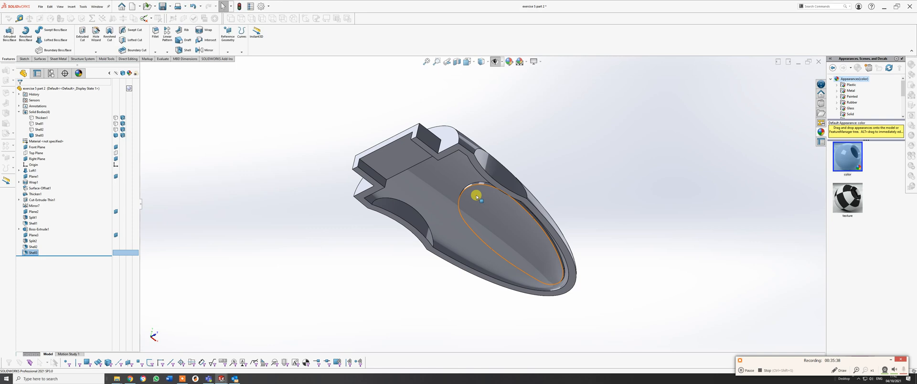
Start a fillet on the shelled upper half and select the four exterior edges around the oval inlay recess.
middle_drag(446, 213, 500, 211)
scroll(519, 274, down, 2)
scroll(519, 274, down, 3)
middle_drag(519, 274, 467, 245)
scroll(520, 255, up, 3)
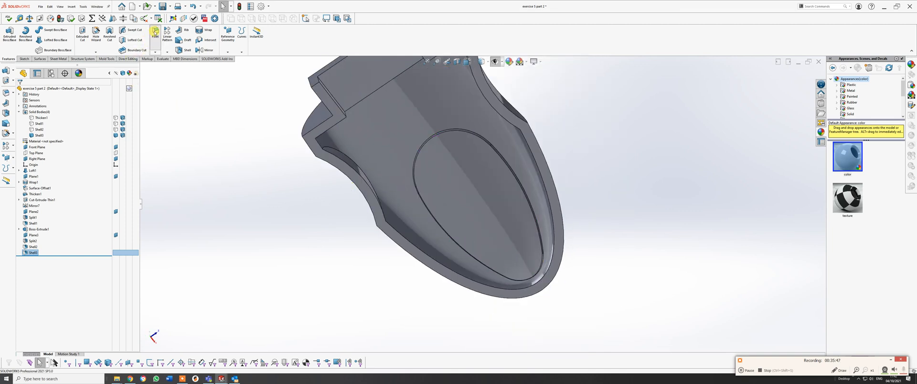
click(155, 32)
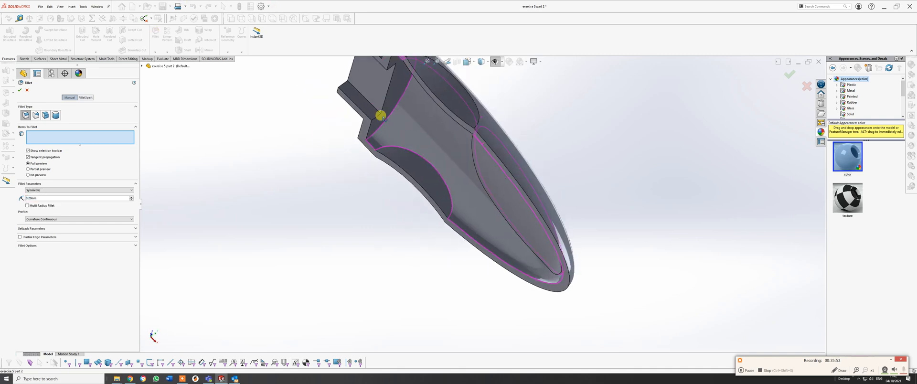
middle_drag(378, 113, 427, 116)
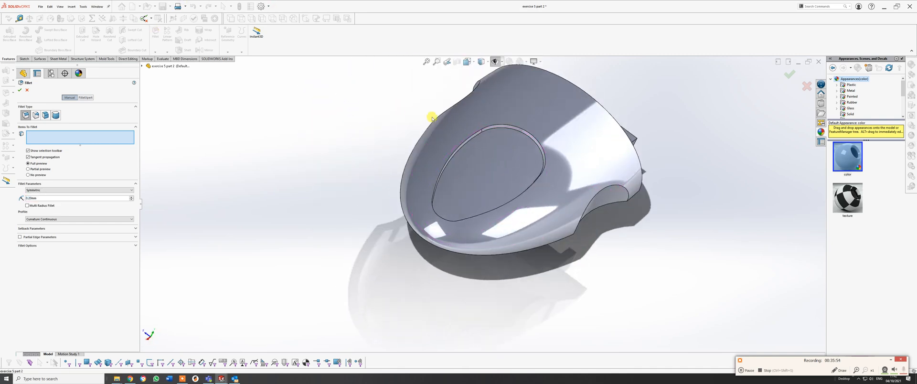
click(486, 132)
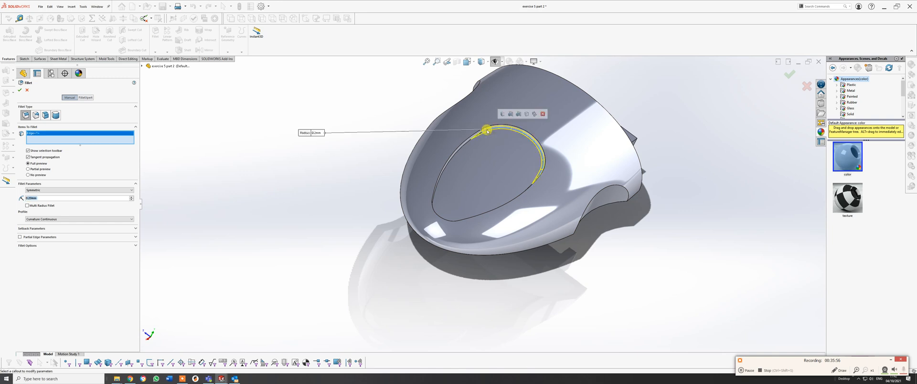
click(461, 145)
middle_drag(461, 145, 456, 237)
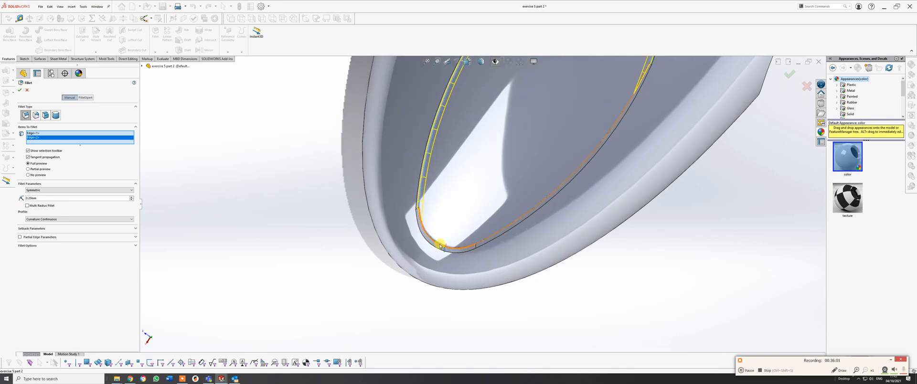
click(477, 241)
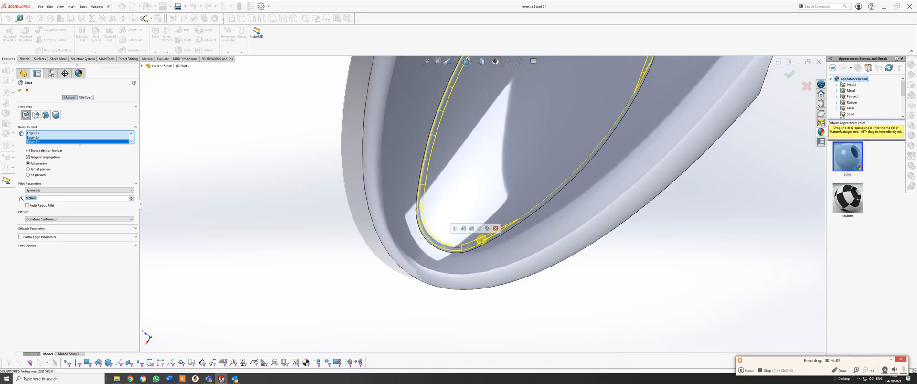
click(526, 214)
scroll(530, 205, up, 3)
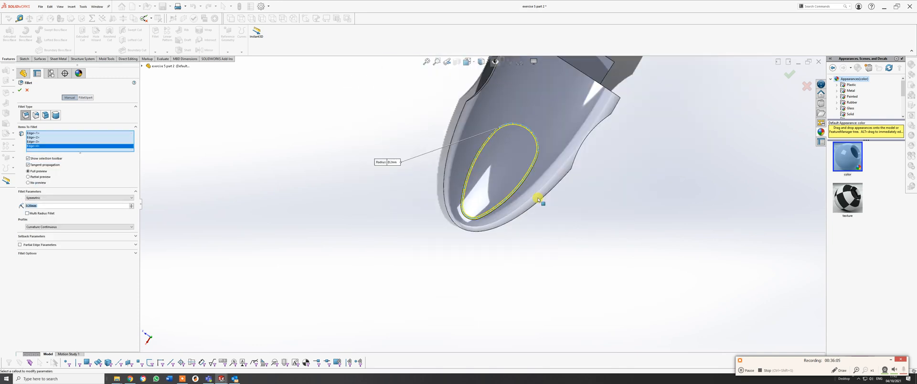
Add the four edges of the matching oval on the inside of the shelled upper half to the fillet.
middle_drag(565, 184, 660, 158)
scroll(538, 131, down, 3)
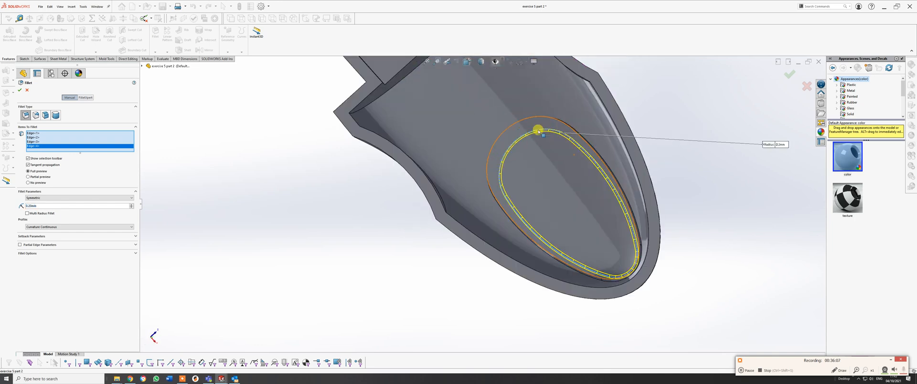
middle_drag(538, 131, 565, 151)
scroll(542, 137, down, 3)
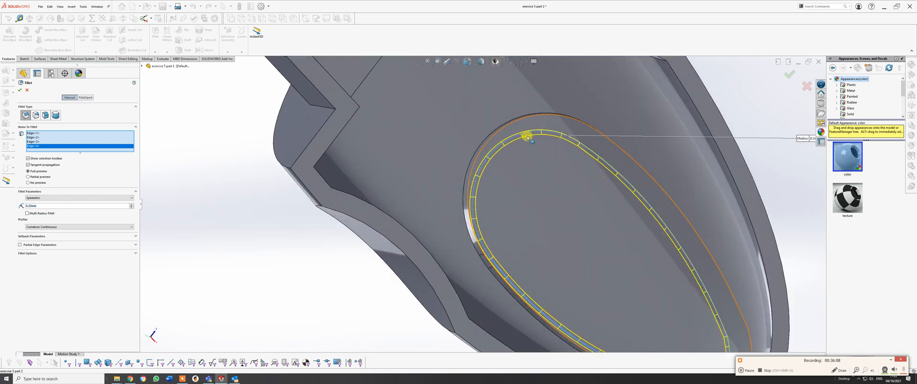
click(494, 136)
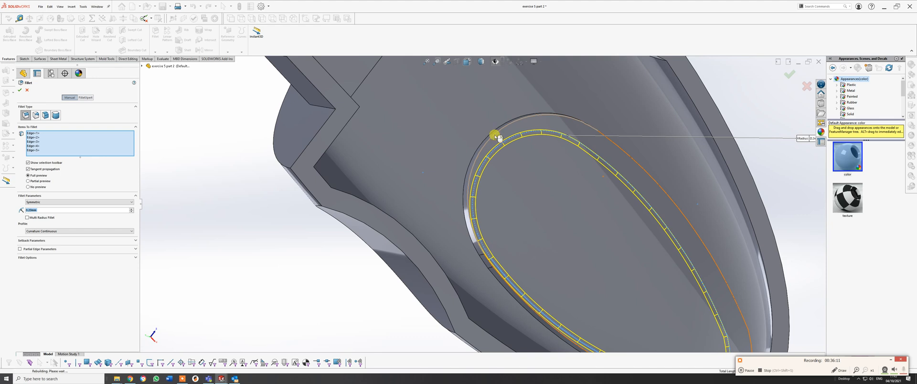
click(647, 173)
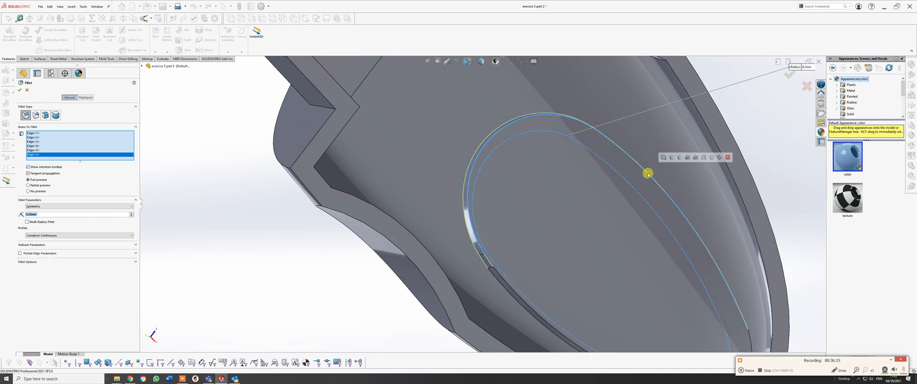
scroll(646, 184, up, 4)
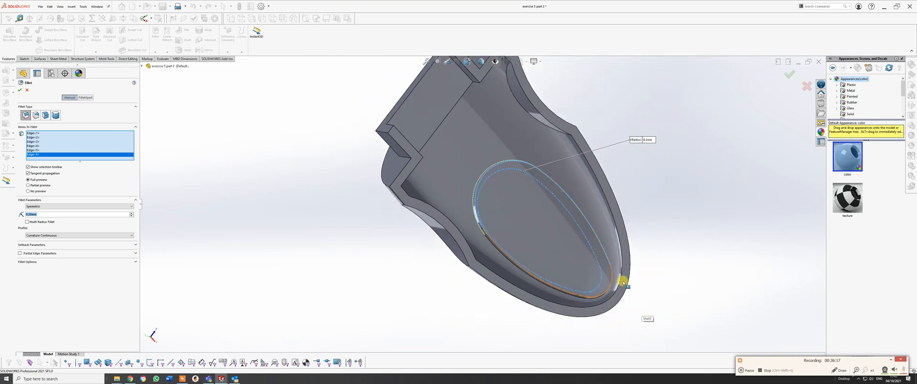
scroll(624, 282, down, 4)
scroll(550, 270, down, 1)
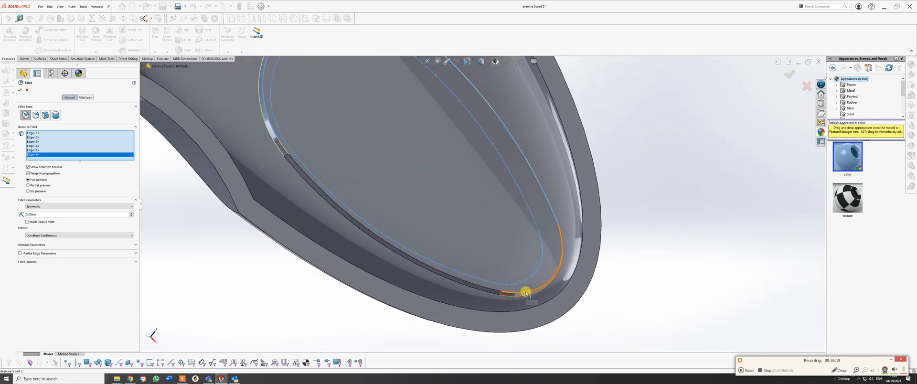
click(525, 291)
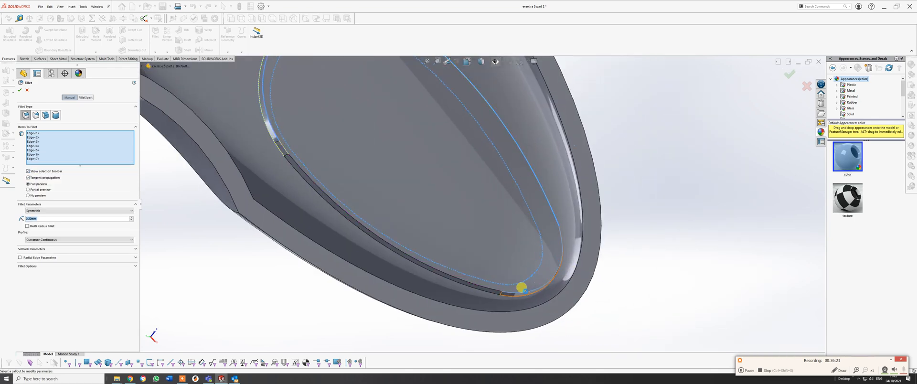
click(496, 290)
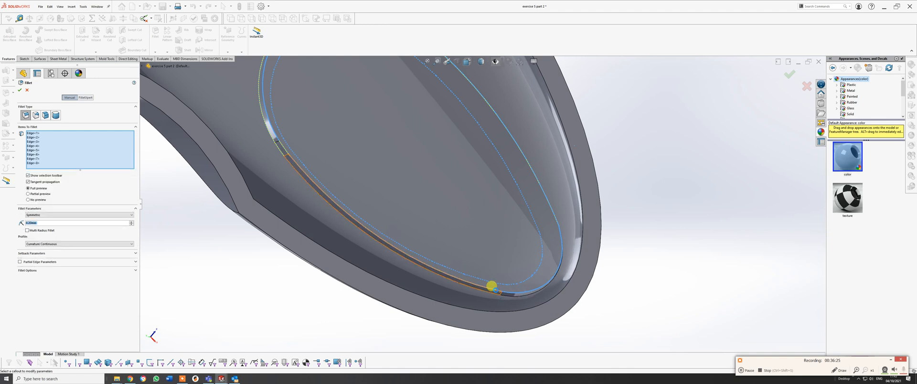
click(495, 289)
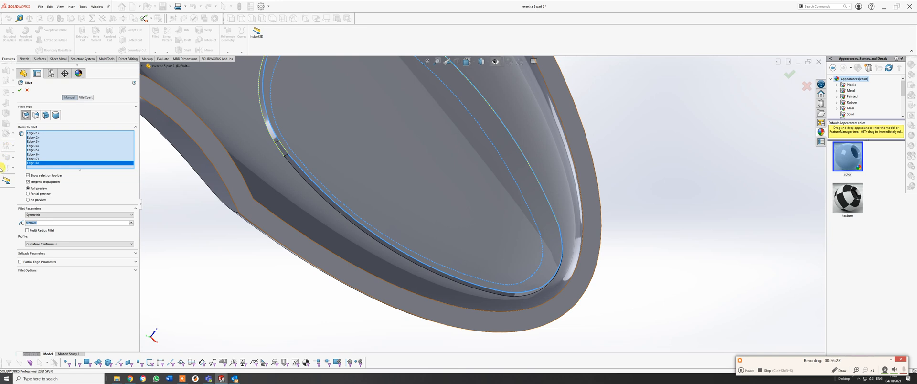
Set the fillet radius to 0.1 mm and apply it to the selected oval edges.
text(.1)
key(Return)
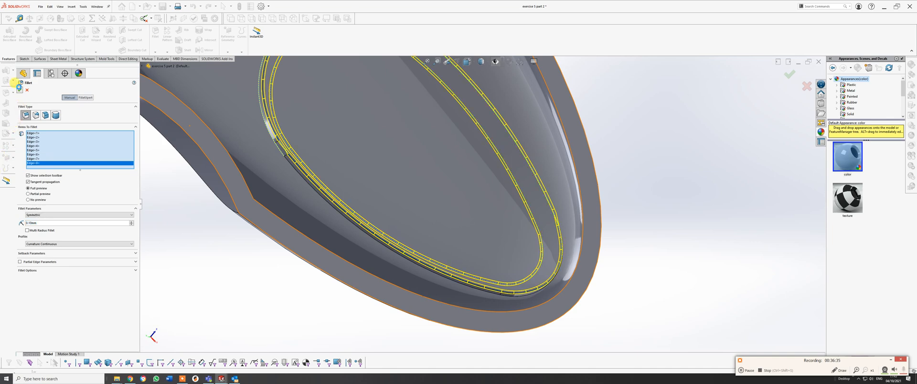
click(19, 87)
Delete the fillet just added around the inlay recess of the upper half.
scroll(499, 182, up, 5)
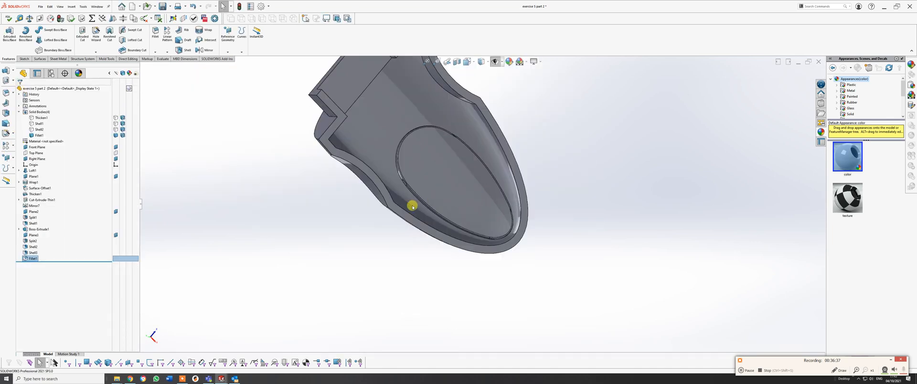
middle_drag(412, 206, 436, 193)
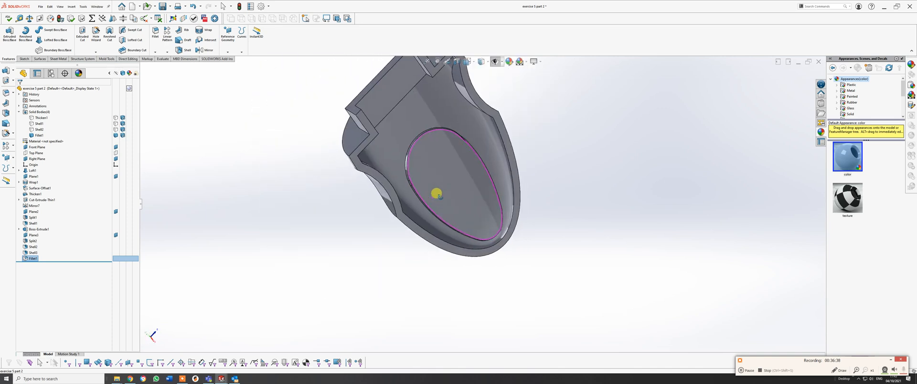
right_click(37, 253)
click(51, 293)
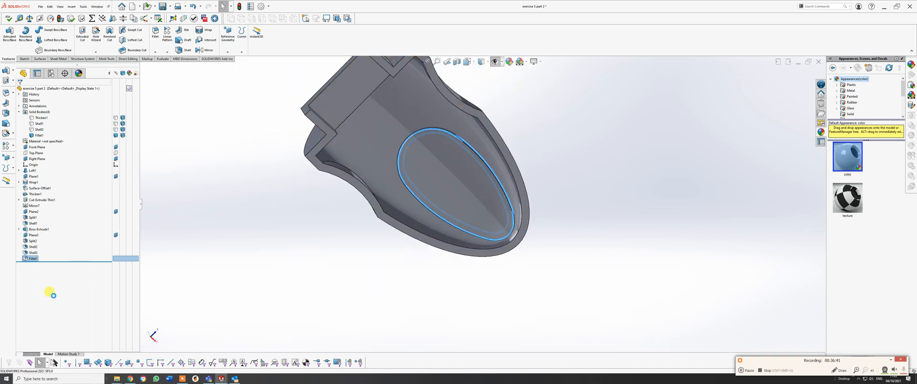
click(326, 157)
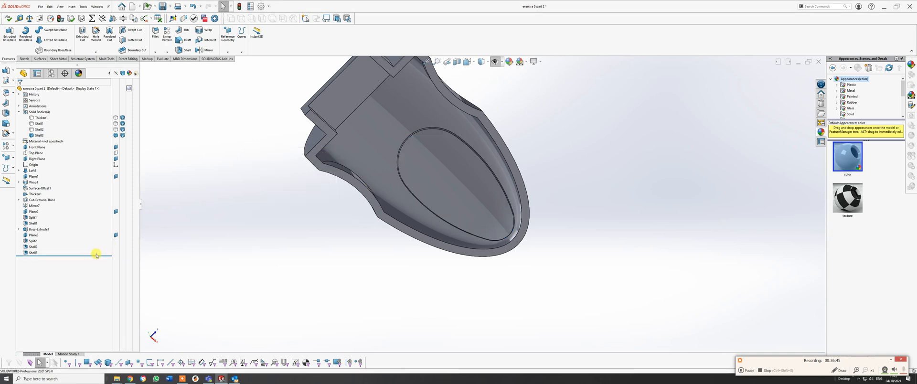
Roll the model back to before the two half-body shells and start a 0.2 mm fillet on the first edge of the oval inlay recess.
drag(86, 256, 84, 245)
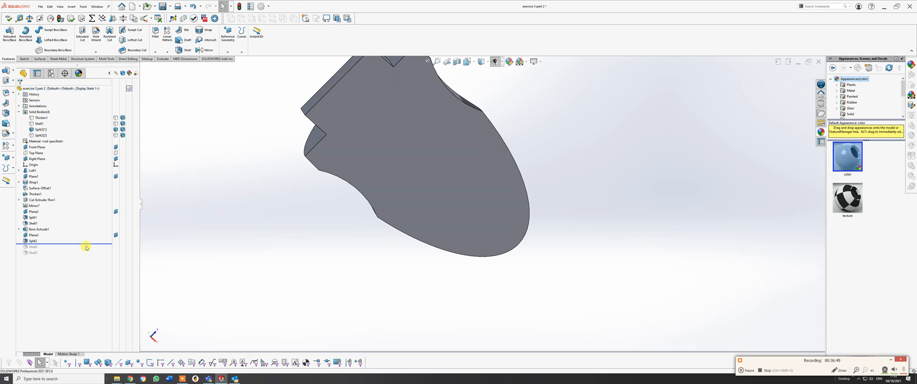
middle_drag(385, 167, 286, 189)
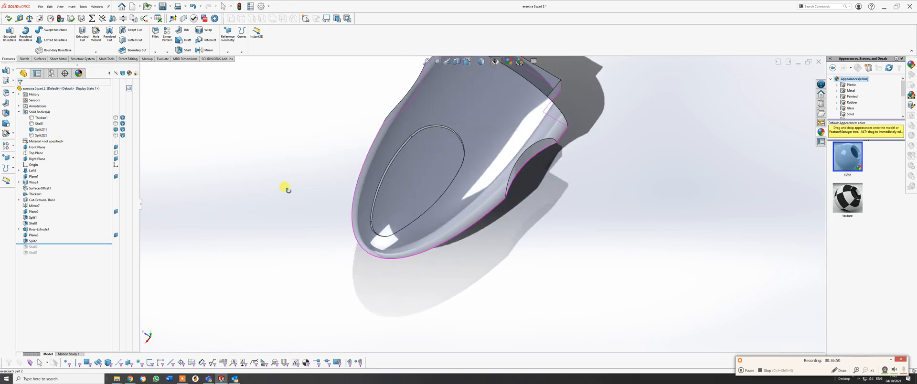
click(156, 32)
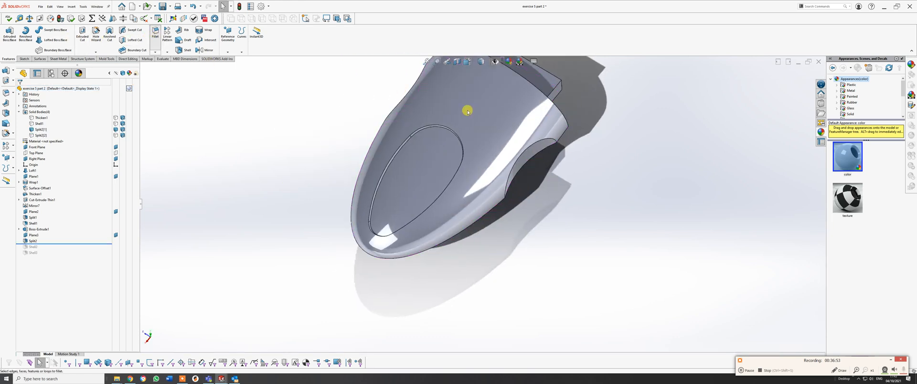
scroll(467, 112, down, 5)
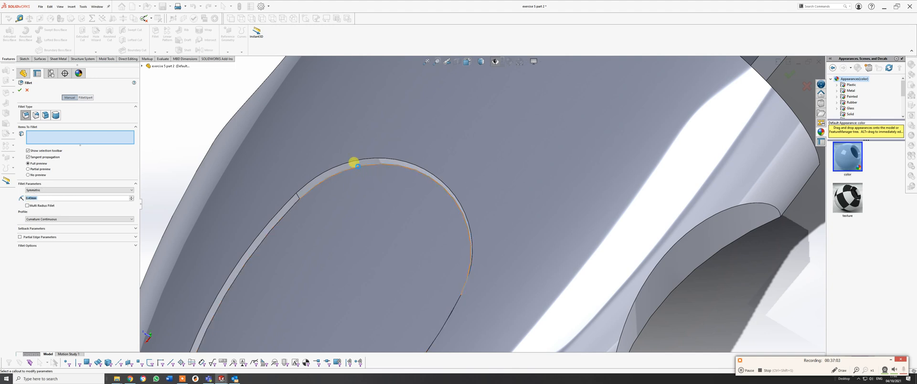
click(360, 168)
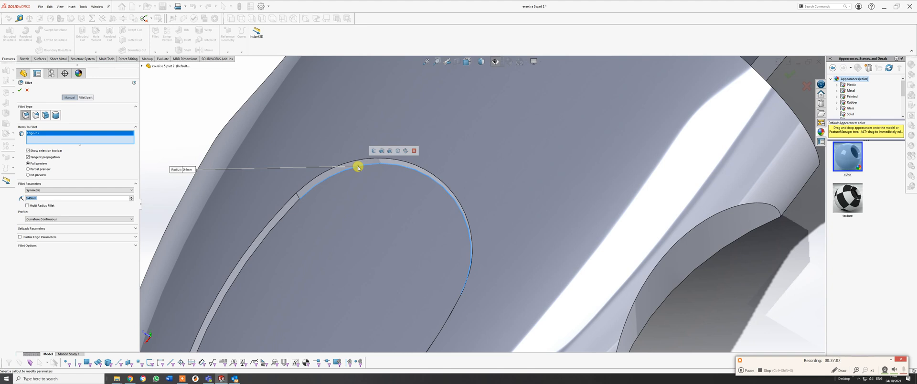
text(3)
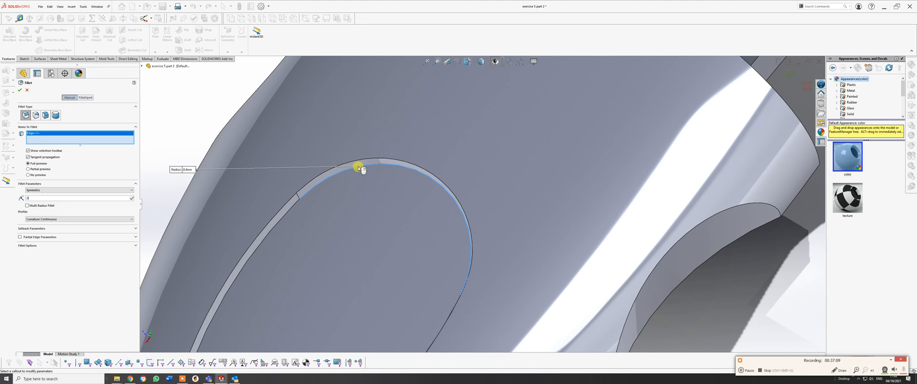
text(.2)
key(Return)
scroll(321, 229, up, 4)
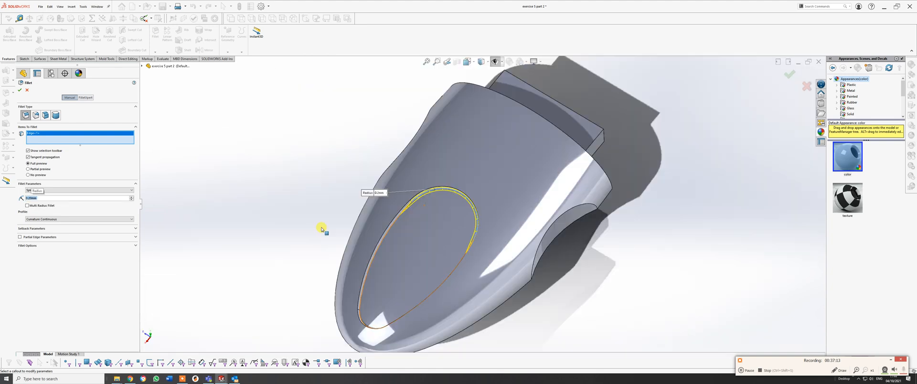
Add the remaining three edges of the oval inlay recess to the fillet and apply it.
click(376, 251)
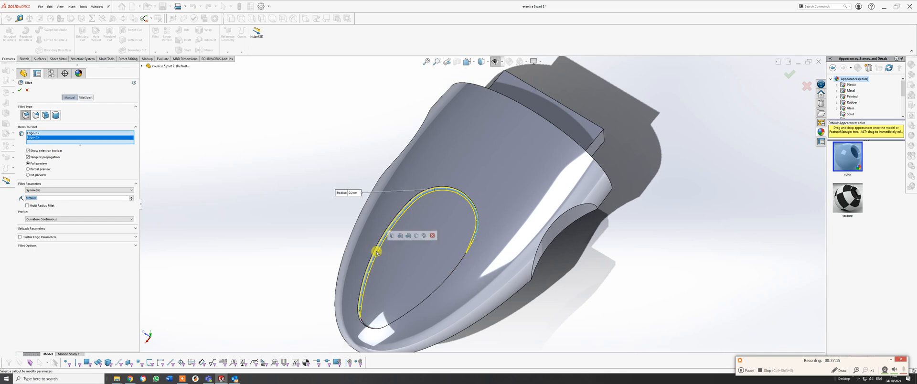
scroll(377, 254, up, 2)
middle_drag(383, 272, 420, 376)
scroll(435, 316, down, 3)
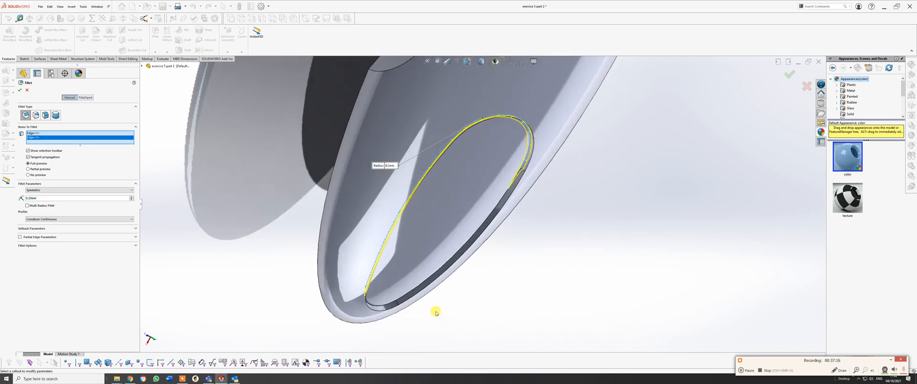
click(403, 293)
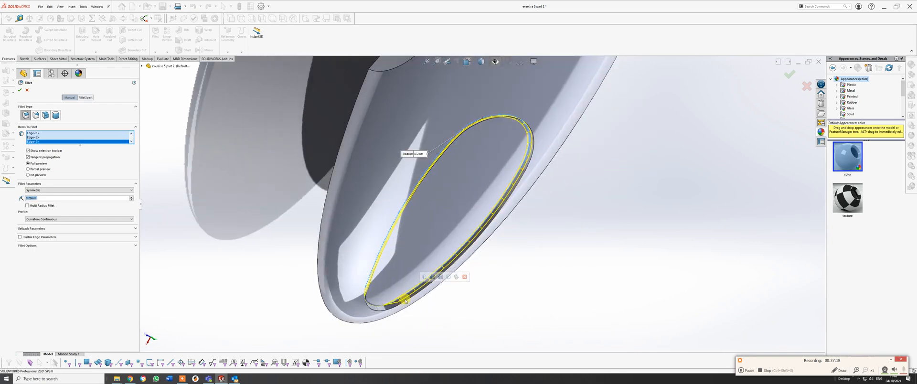
click(379, 305)
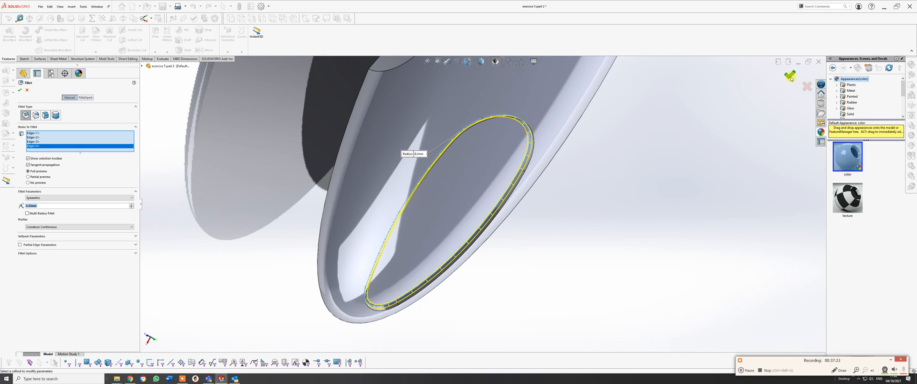
key(Return)
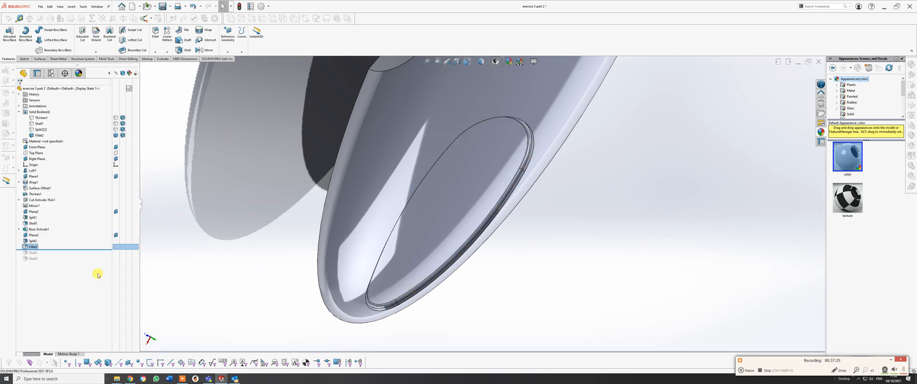
Roll the model forward through both half-body shells and set the inlay recess fillet radius to 0.1 mm.
drag(84, 249, 77, 261)
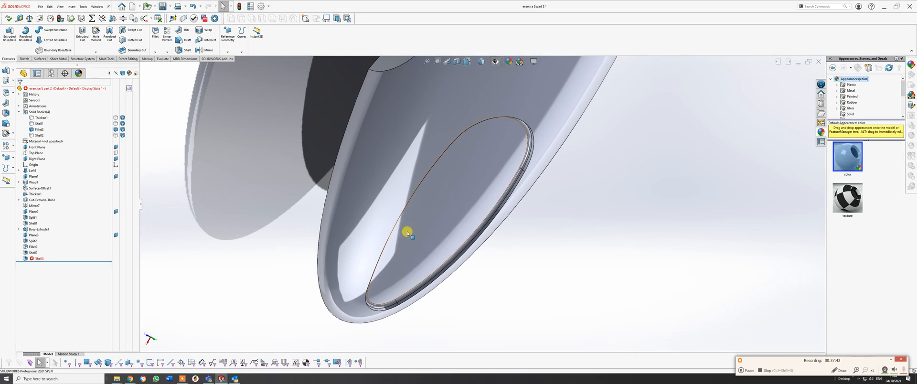
middle_drag(407, 231, 370, 203)
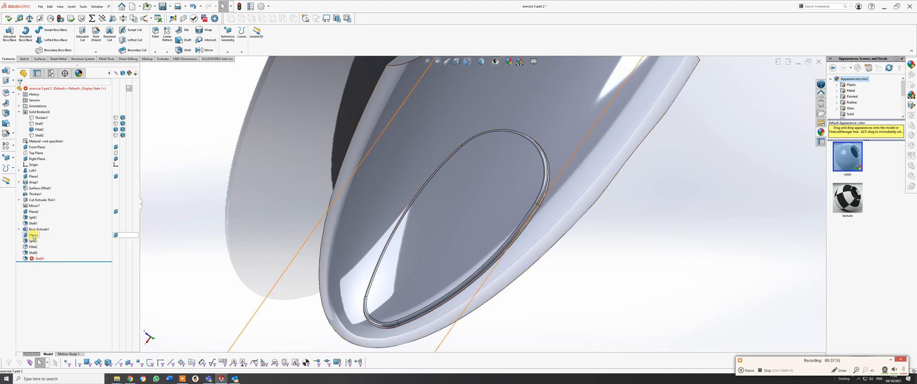
right_click(33, 246)
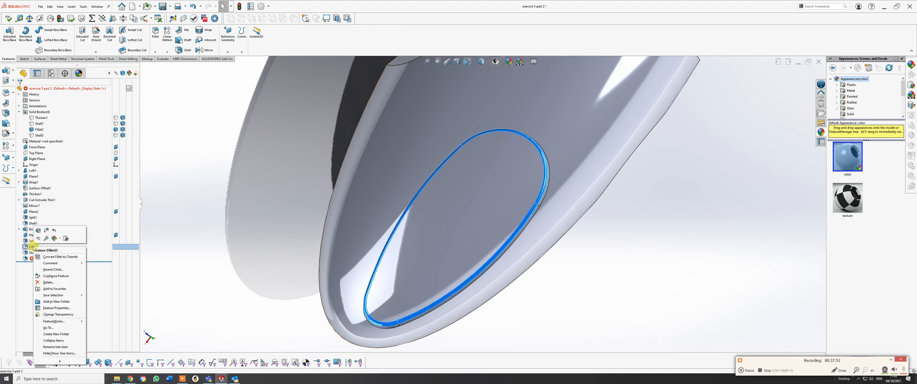
click(38, 230)
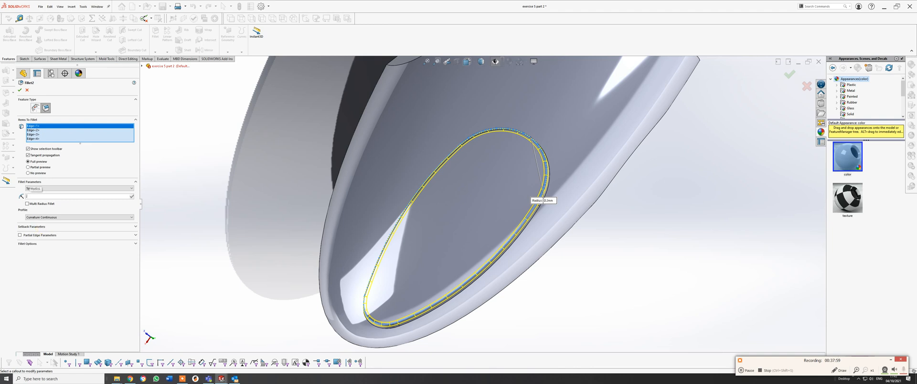
text(.1)
key(Return)
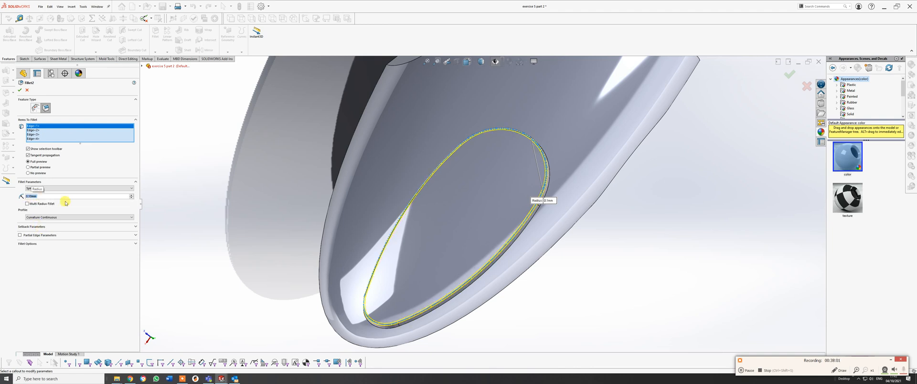
click(18, 91)
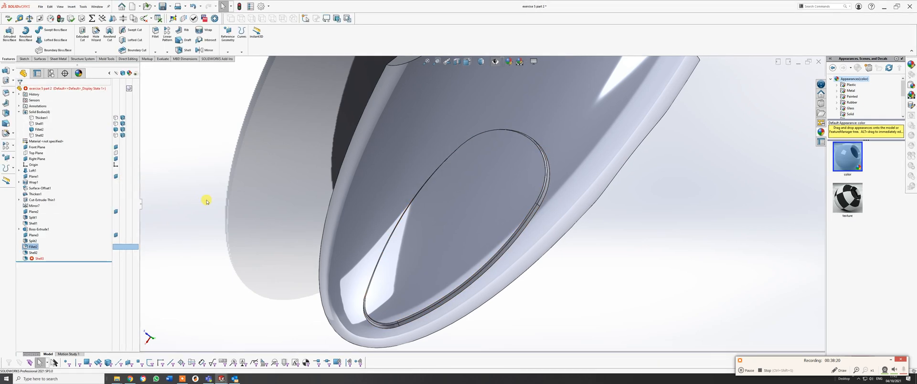
Delete the fillet around the oval inlay recess.
middle_drag(205, 198, 296, 219)
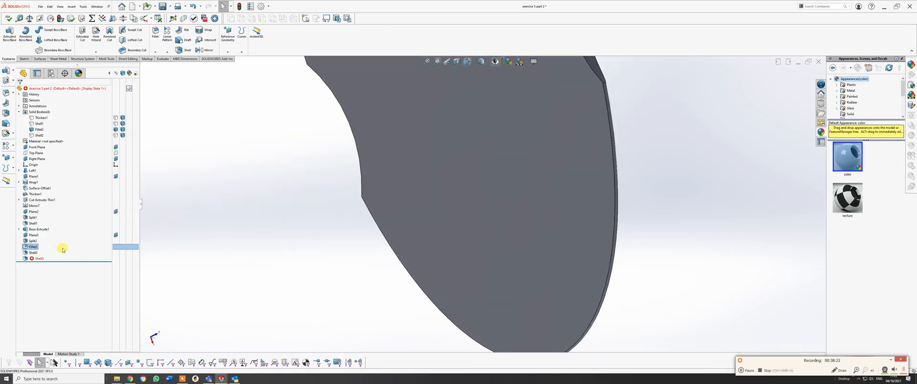
right_click(34, 247)
click(47, 281)
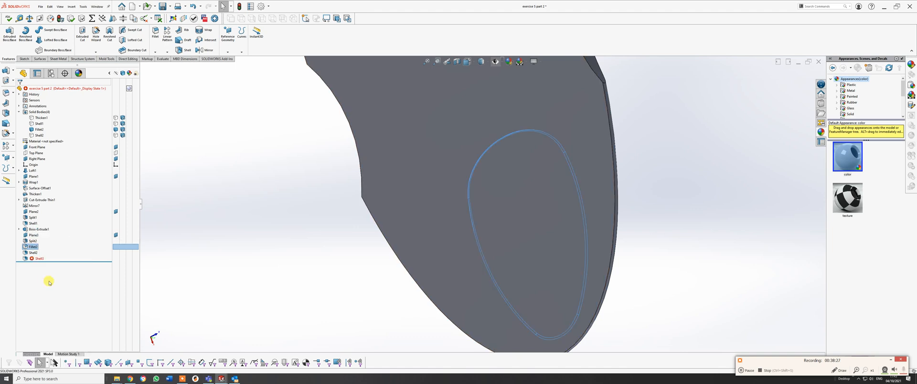
click(326, 161)
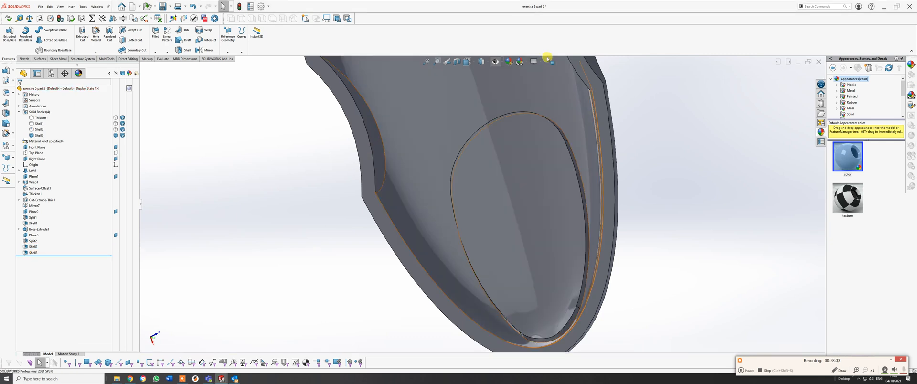
Show the hidden lower half, the cap and the oval inlay so all four solid bodies are displayed.
scroll(525, 127, up, 3)
middle_drag(519, 138, 104, 147)
click(115, 129)
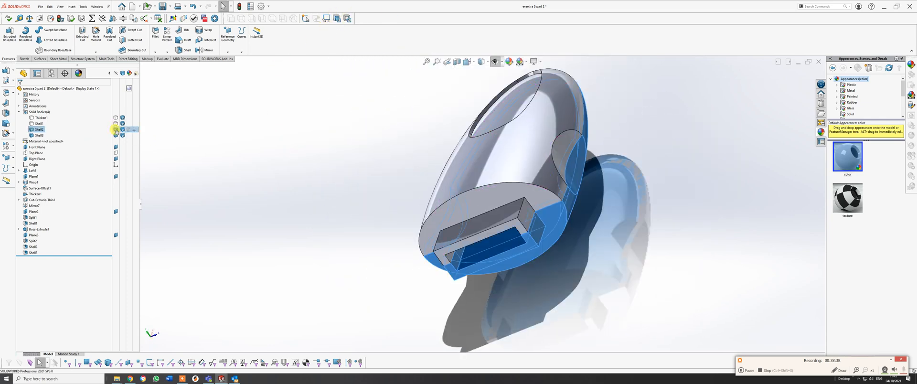
middle_drag(492, 242, 233, 162)
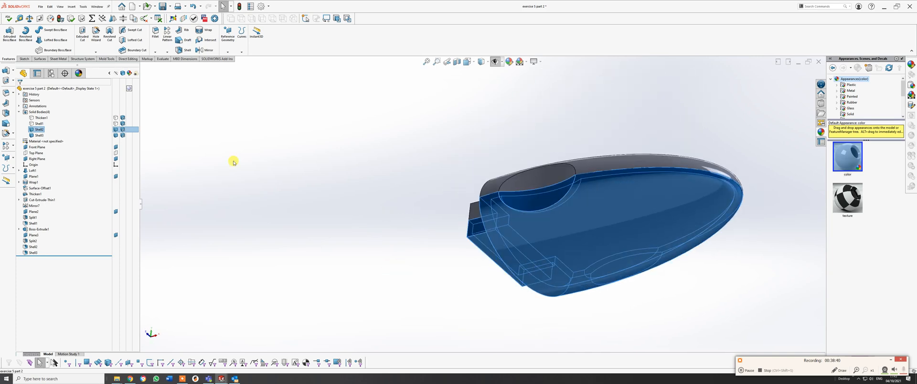
click(116, 124)
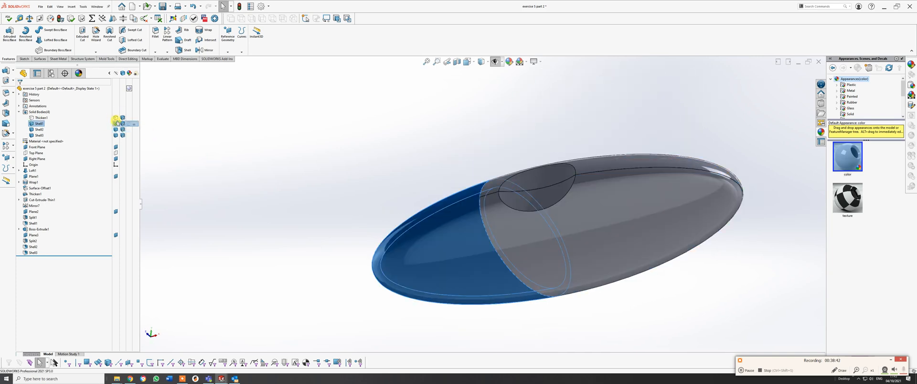
click(116, 118)
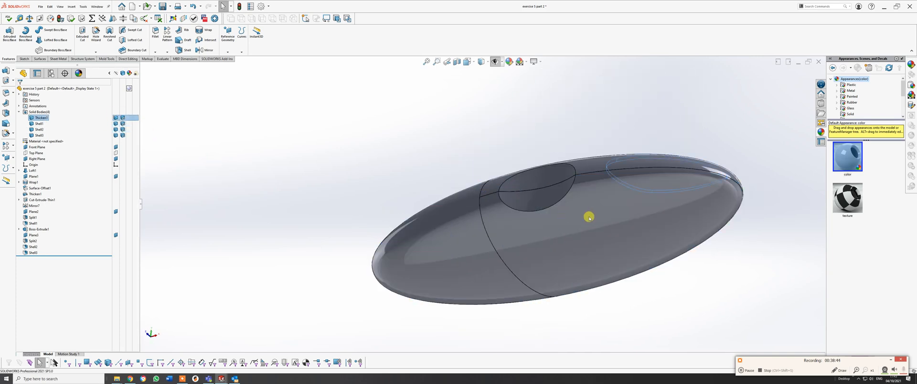
middle_drag(589, 217, 757, 272)
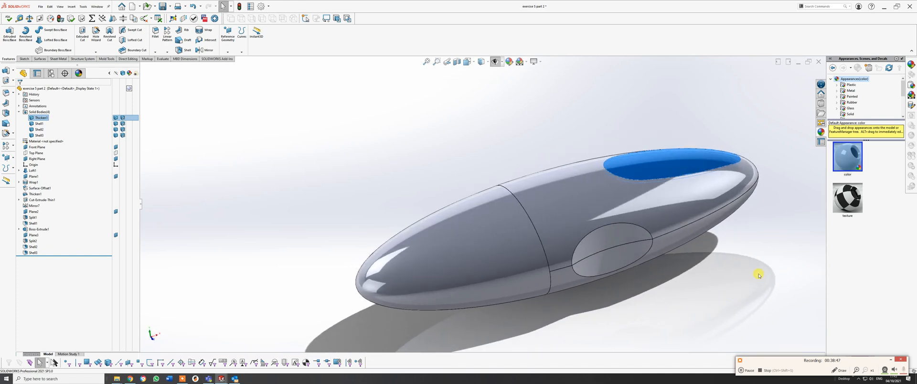
Copy the red appearance of the oval inlay and paste it onto the whole cap body.
right_click(662, 161)
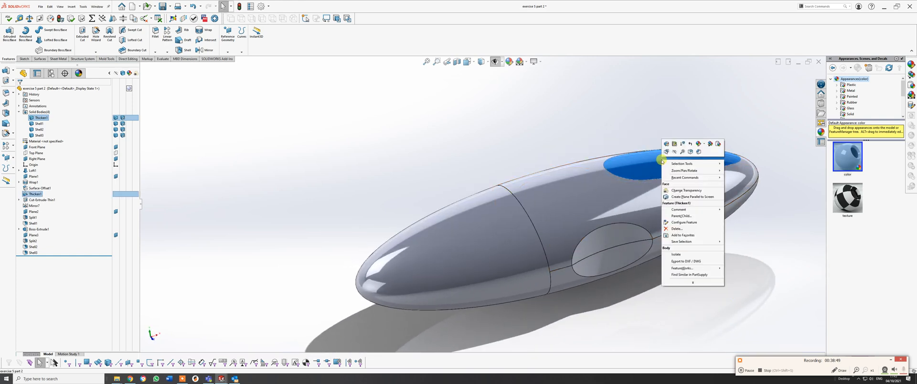
click(711, 144)
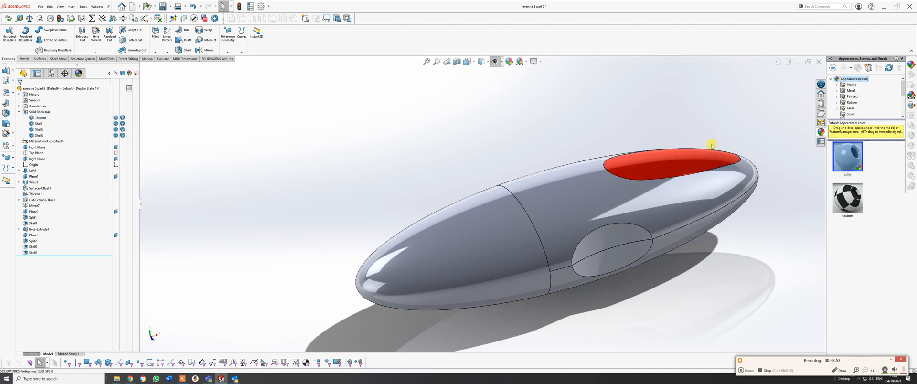
right_click(423, 233)
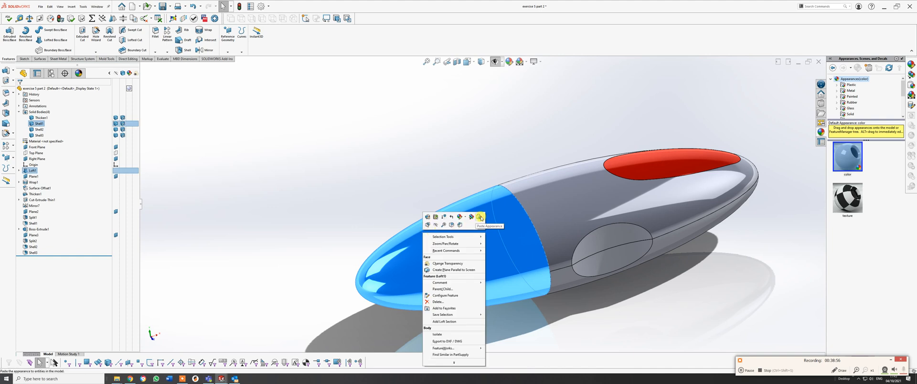
click(479, 217)
click(485, 217)
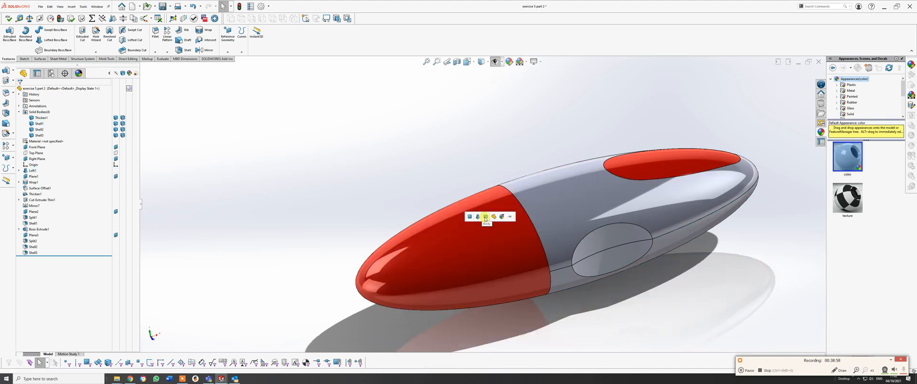
click(485, 219)
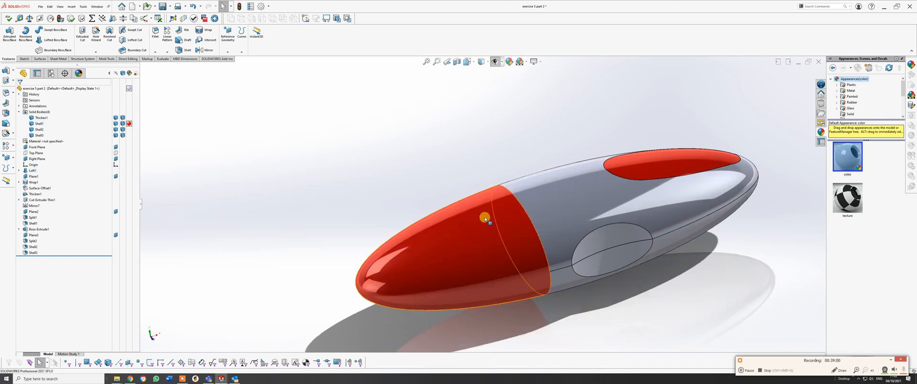
Cut the assembled USB stick with a section view on the Front Plane at 0 mm offset and inspect the hollow interior.
middle_drag(603, 214, 555, 147)
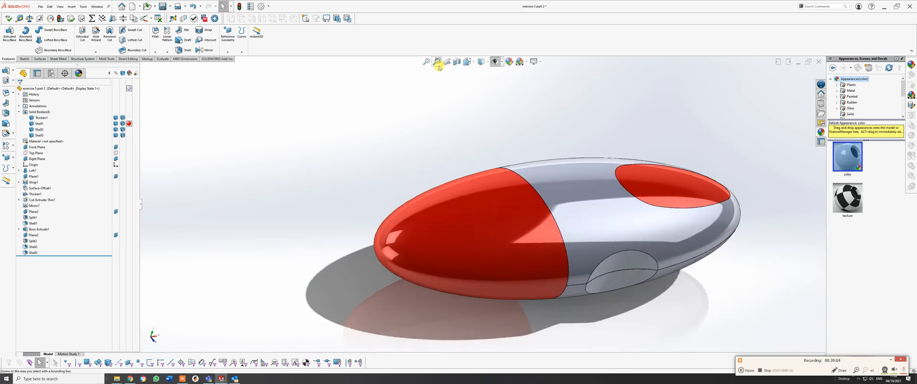
click(457, 61)
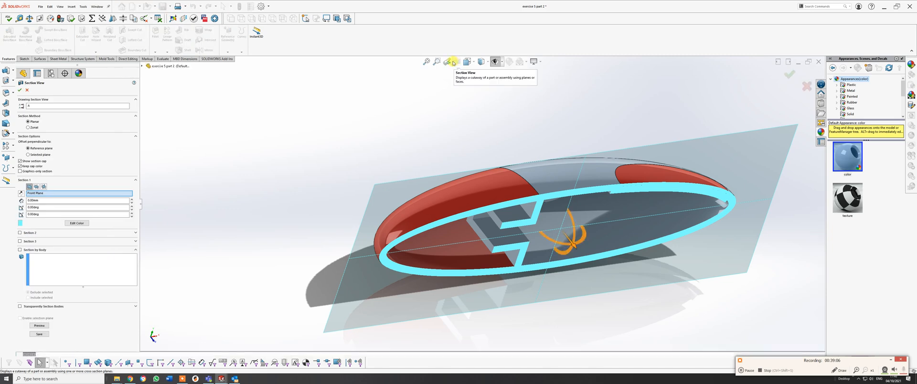
click(789, 75)
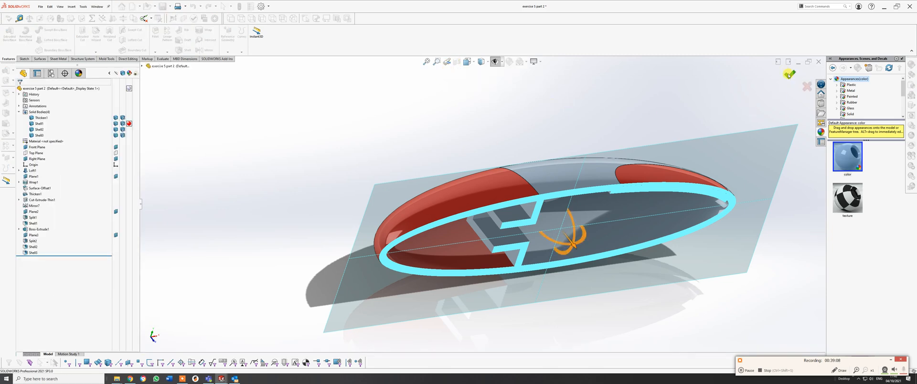
middle_drag(783, 75, 585, 235)
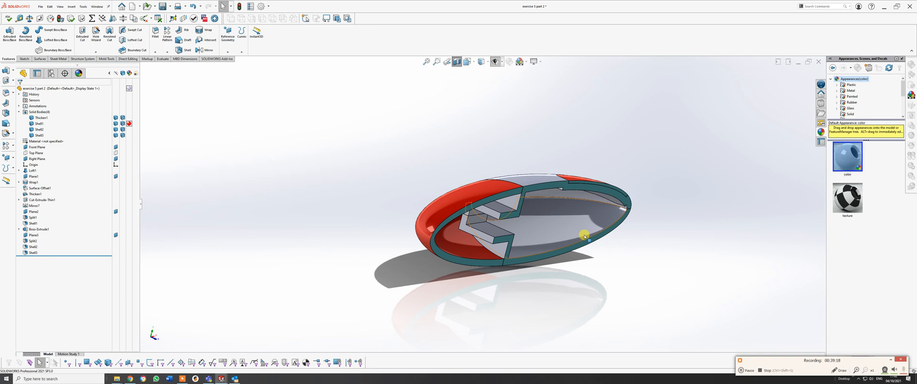
Examine the sectioned USB stick from several angles, checking the wall thickness, the connector step between cap and body, and the oval inlay's seat.
middle_drag(600, 181, 577, 190)
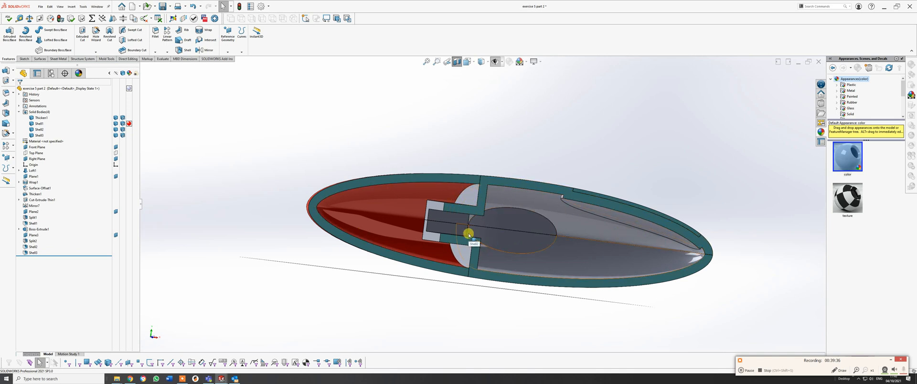
middle_drag(637, 233, 563, 244)
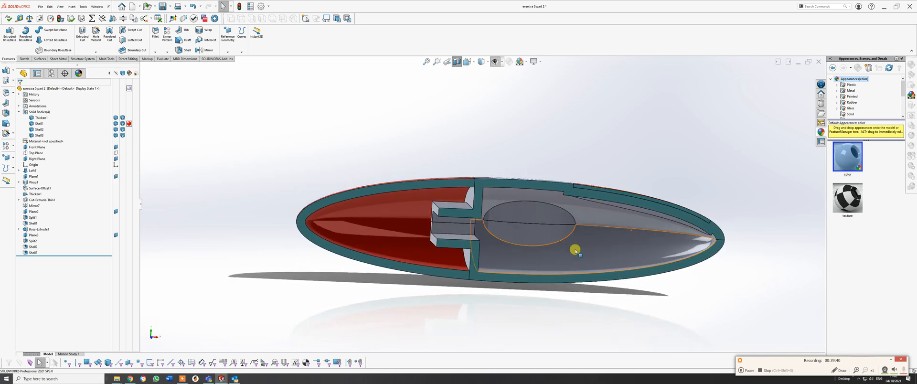
mouse_move(611, 227)
middle_down()
mouse_move(579, 265)
mouse_move(604, 231)
middle_up()
click(604, 232)
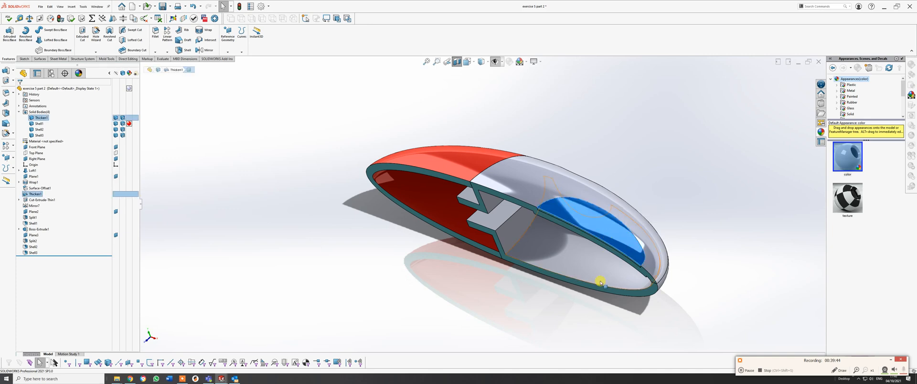
middle_drag(600, 283, 619, 311)
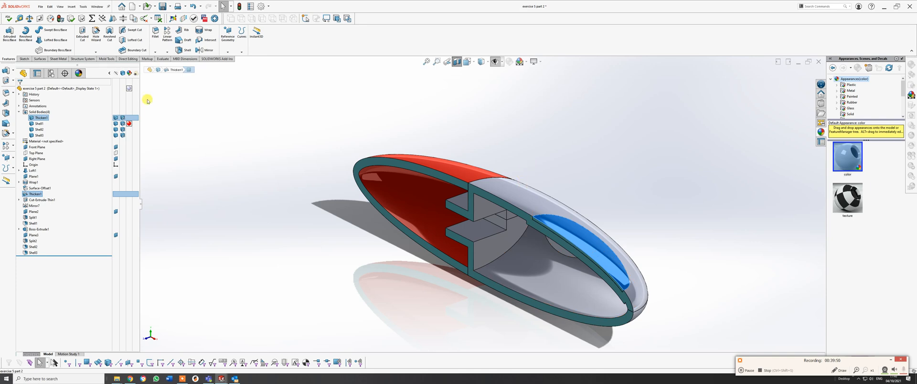
click(226, 98)
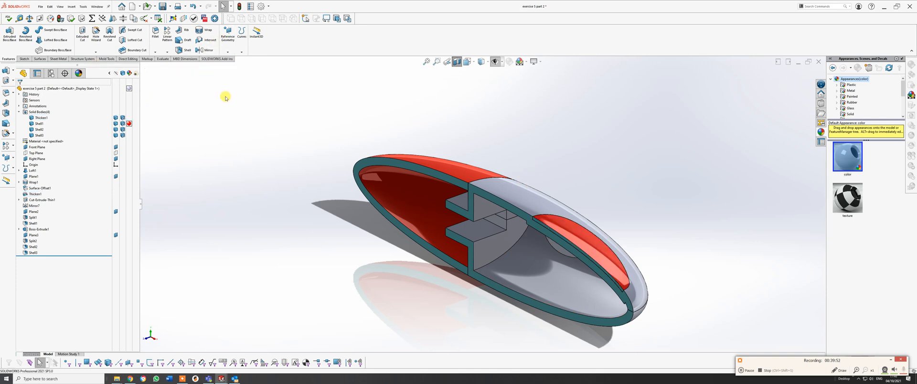
scroll(661, 305, down, 2)
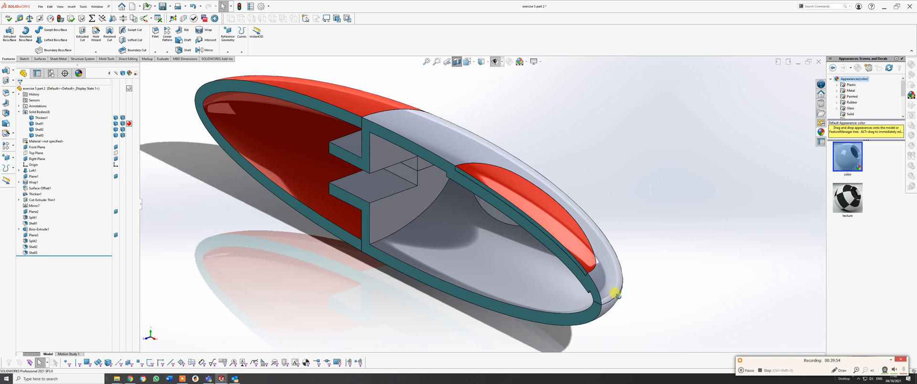
middle_drag(615, 293, 631, 274)
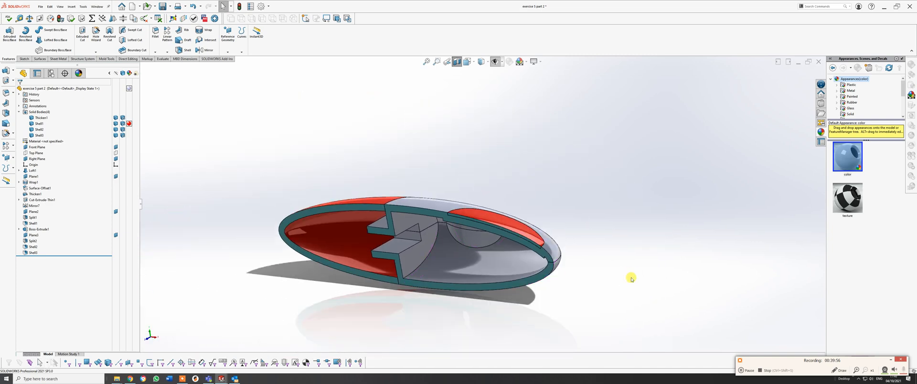
middle_drag(542, 268, 573, 266)
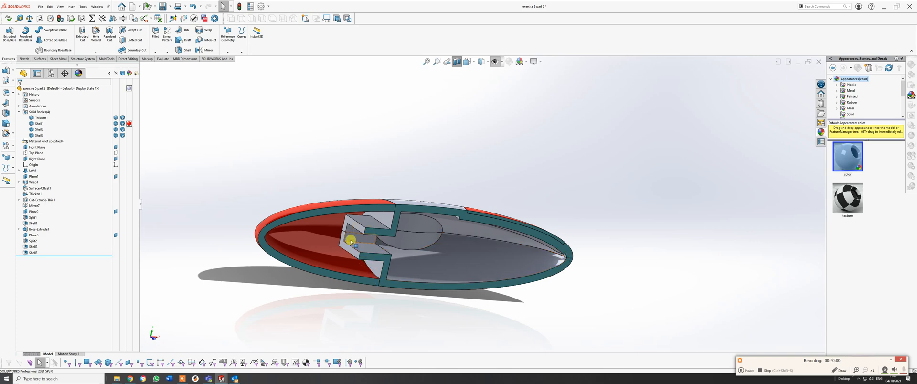
middle_drag(391, 246, 538, 261)
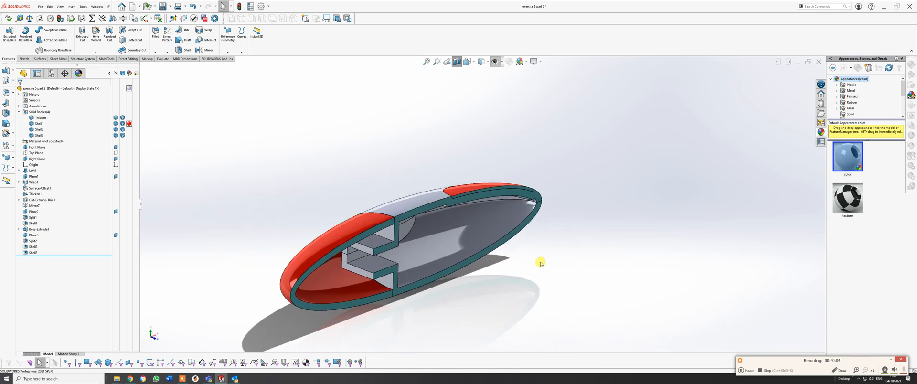